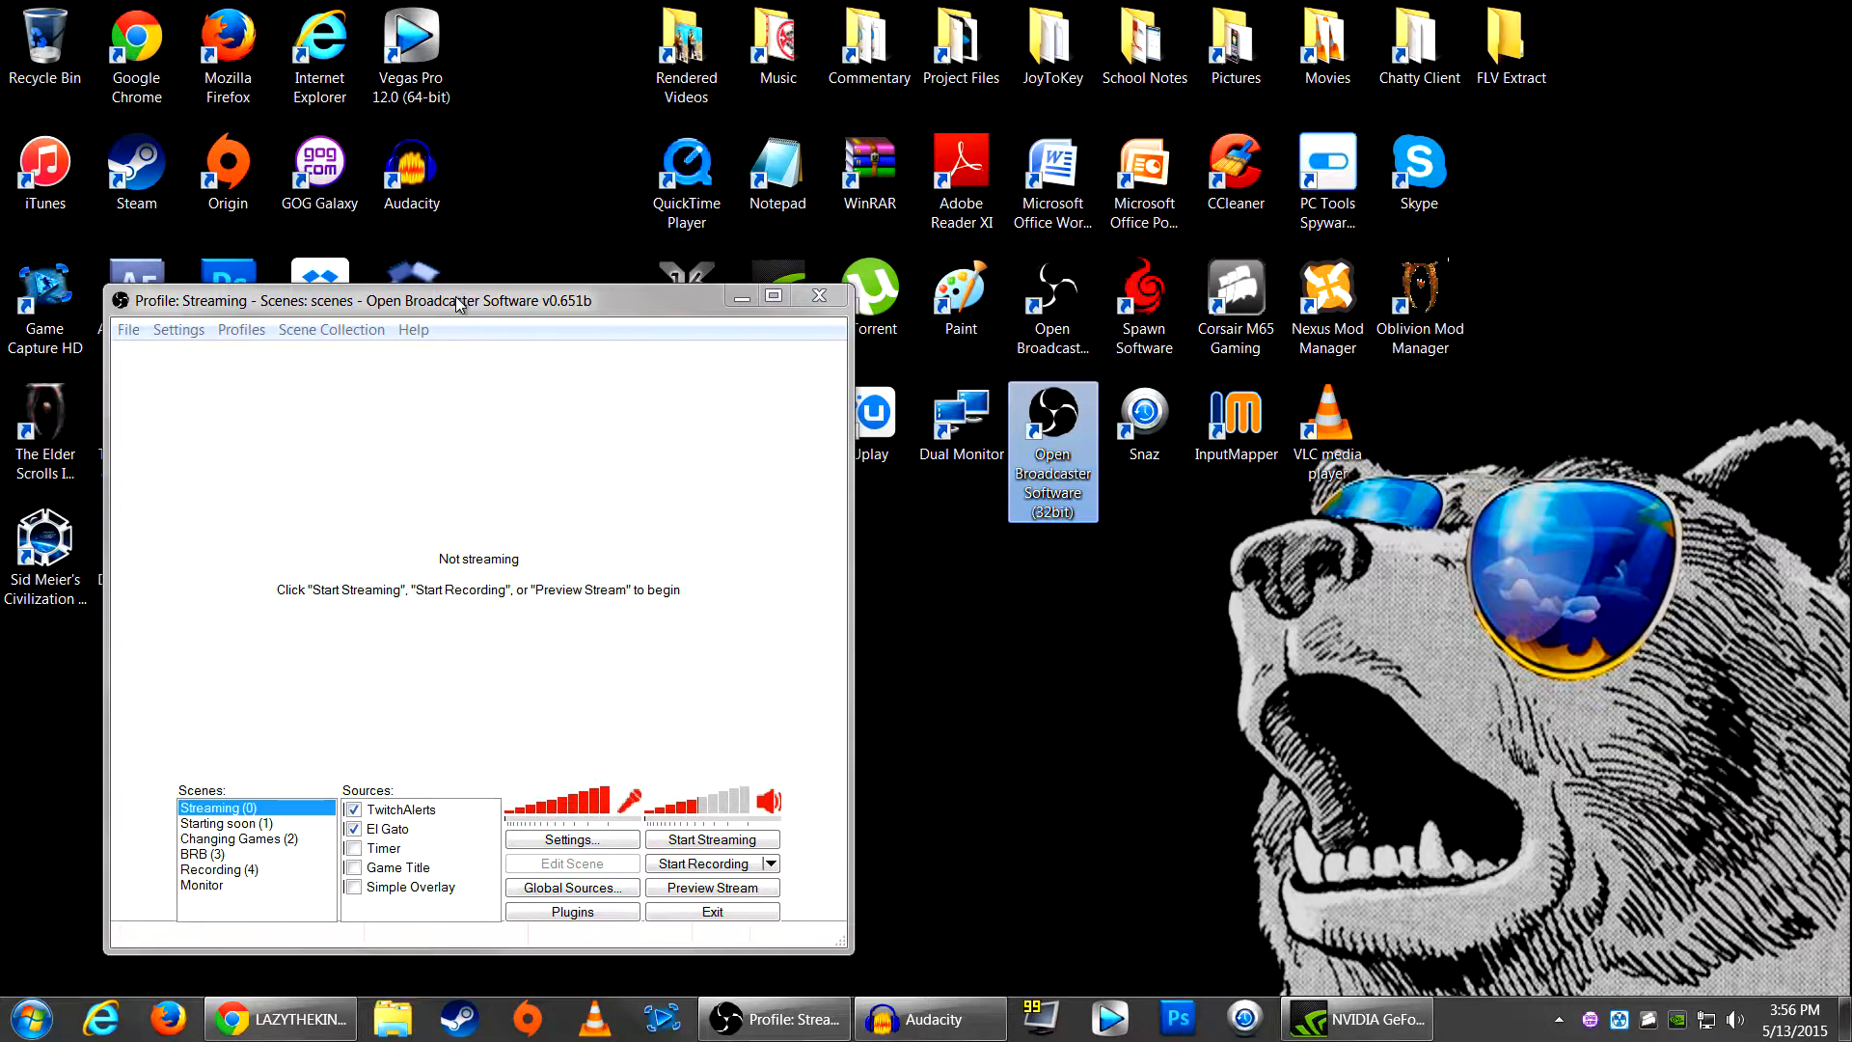
Step: Move the streaming program's window aside on the desktop and look over its available menus
{"action": "left_click_drag", "start_coordinate": [460, 308], "coordinate": [363, 268]}
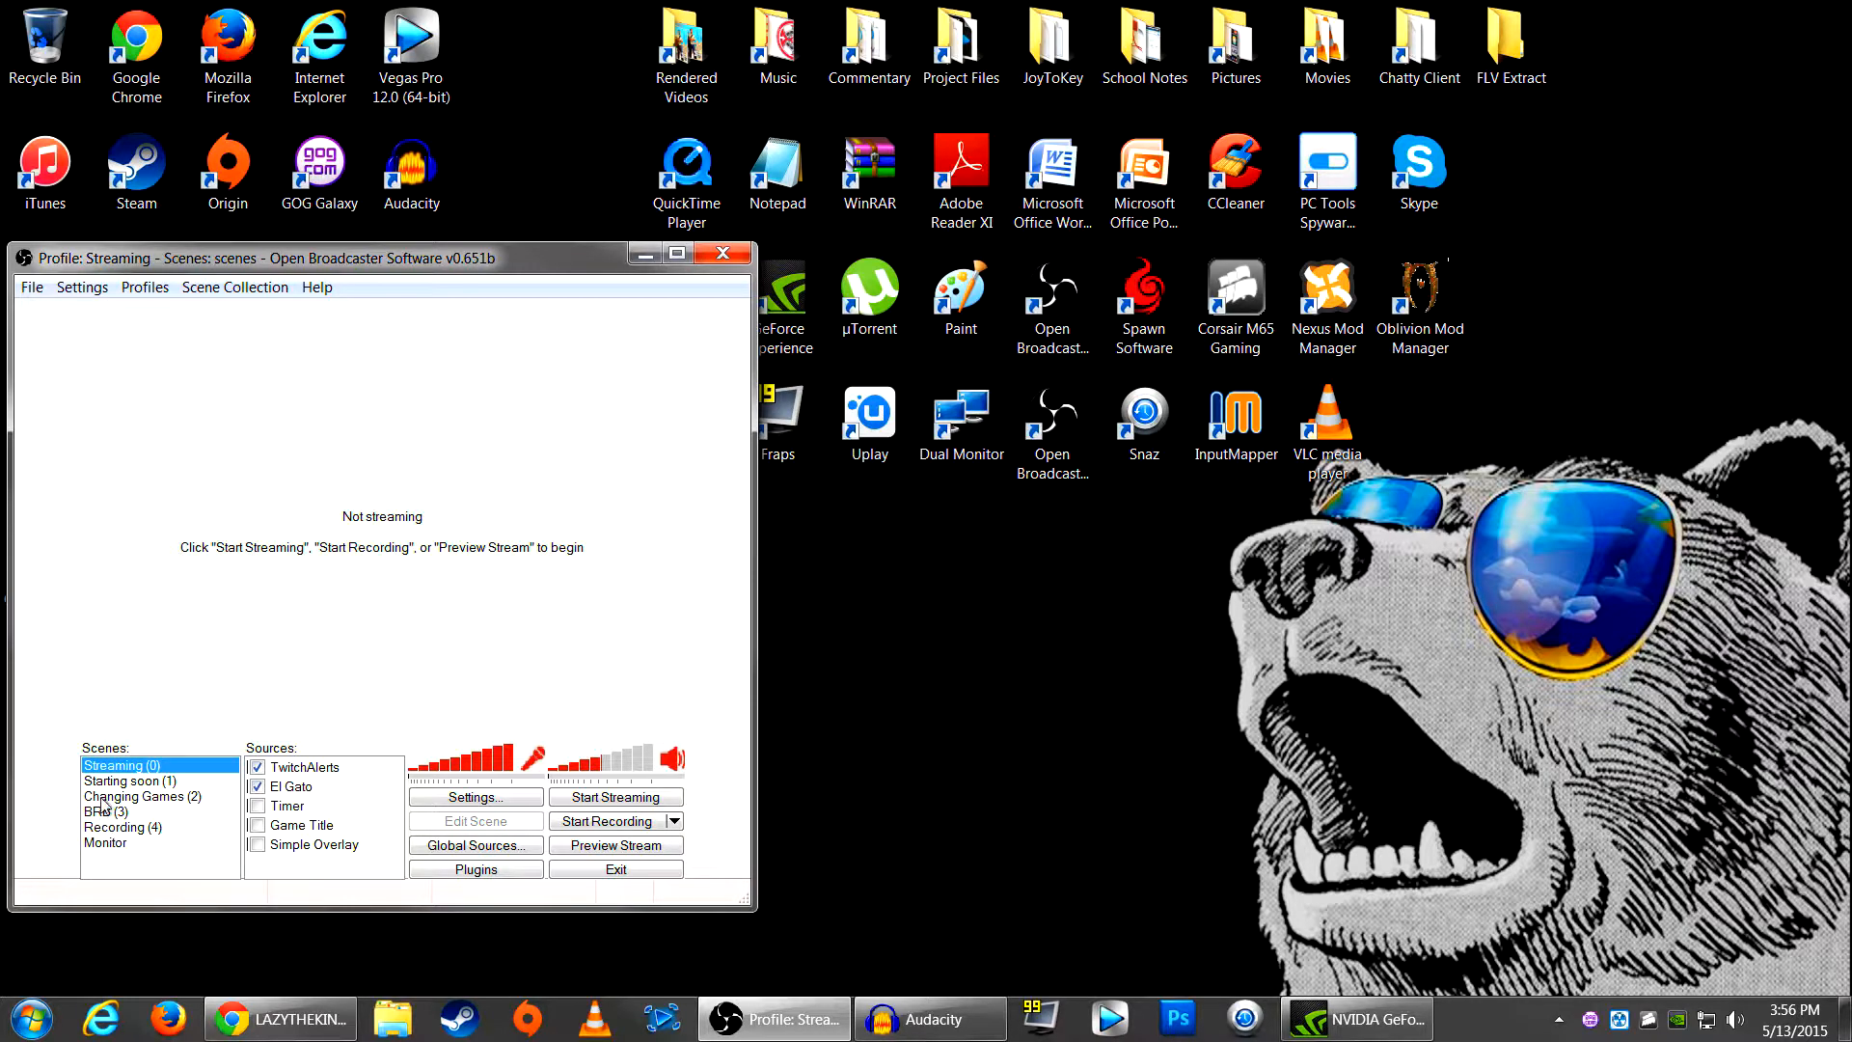
{"action": "left_click", "coordinate": [85, 291]}
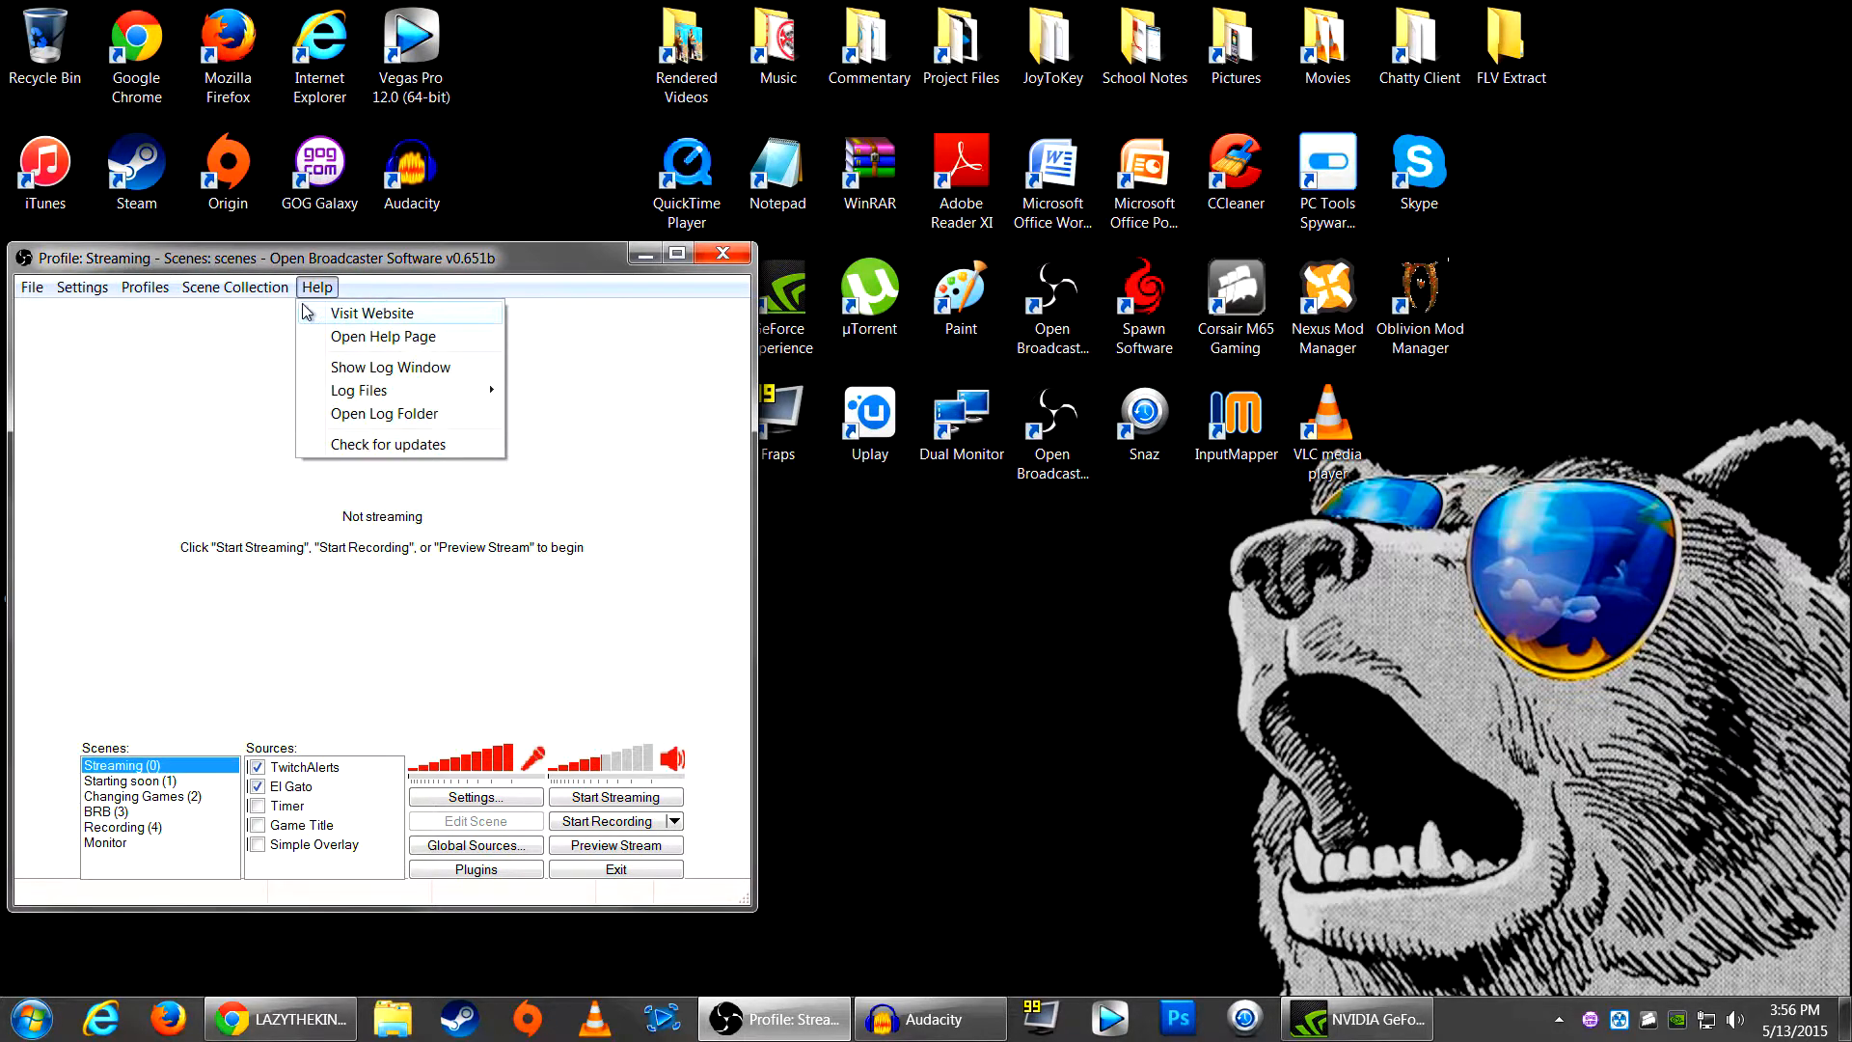
{"action": "mouse_move", "coordinate": [317, 287]}
{"action": "left_click", "coordinate": [519, 264]}
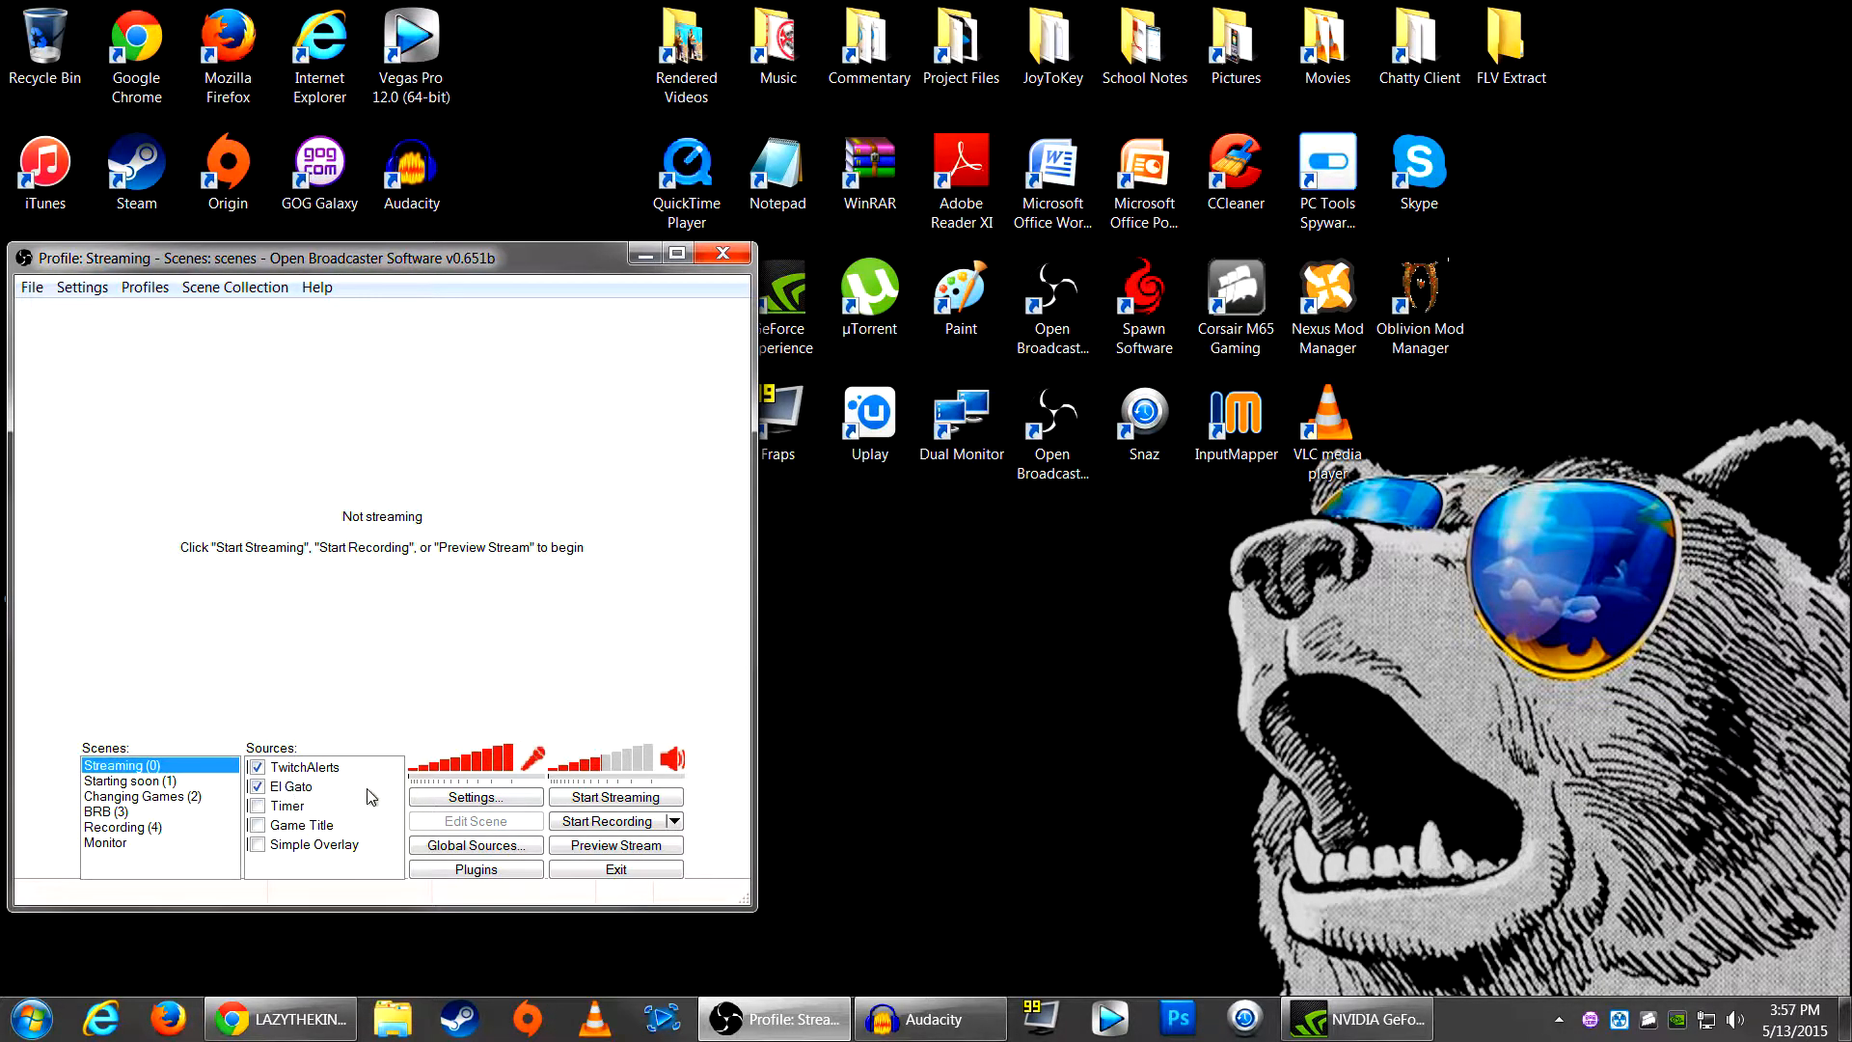
Step: Review the device properties of the El Gato source and close them without changes
{"action": "right_click", "coordinate": [305, 795]}
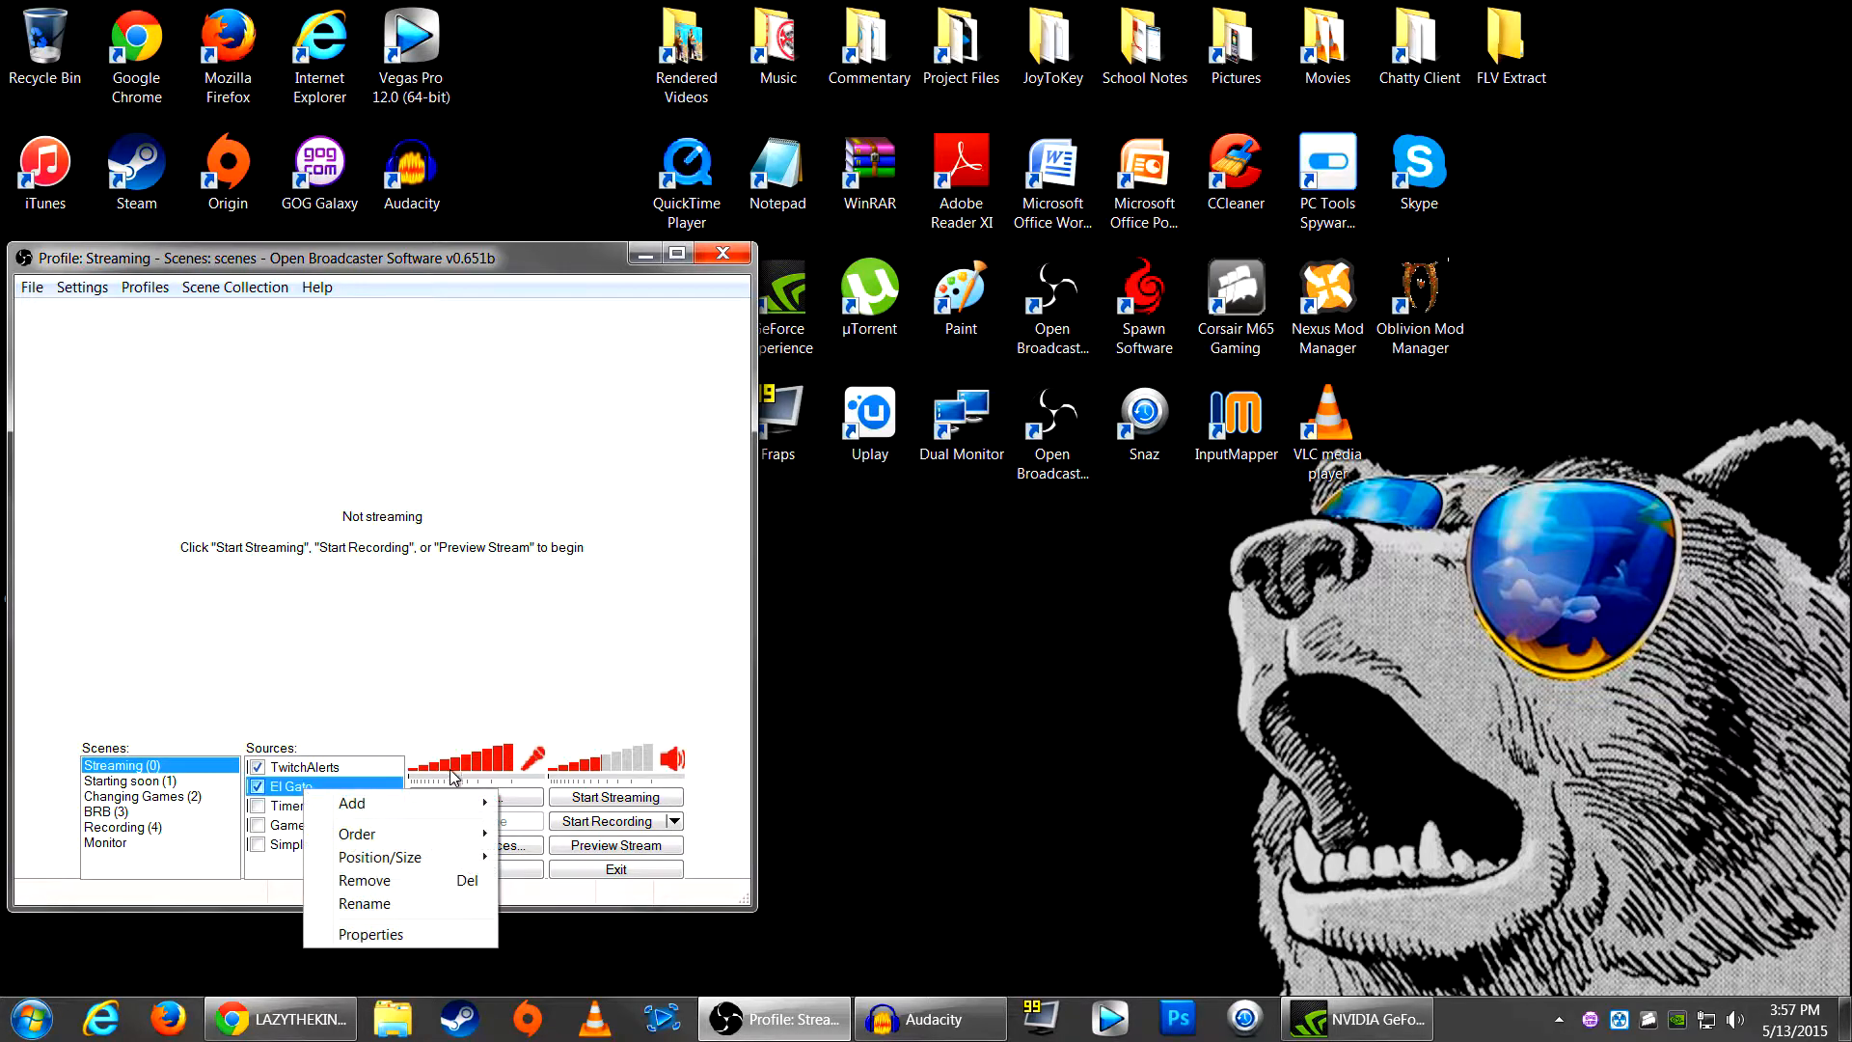
{"action": "left_click", "coordinate": [372, 935]}
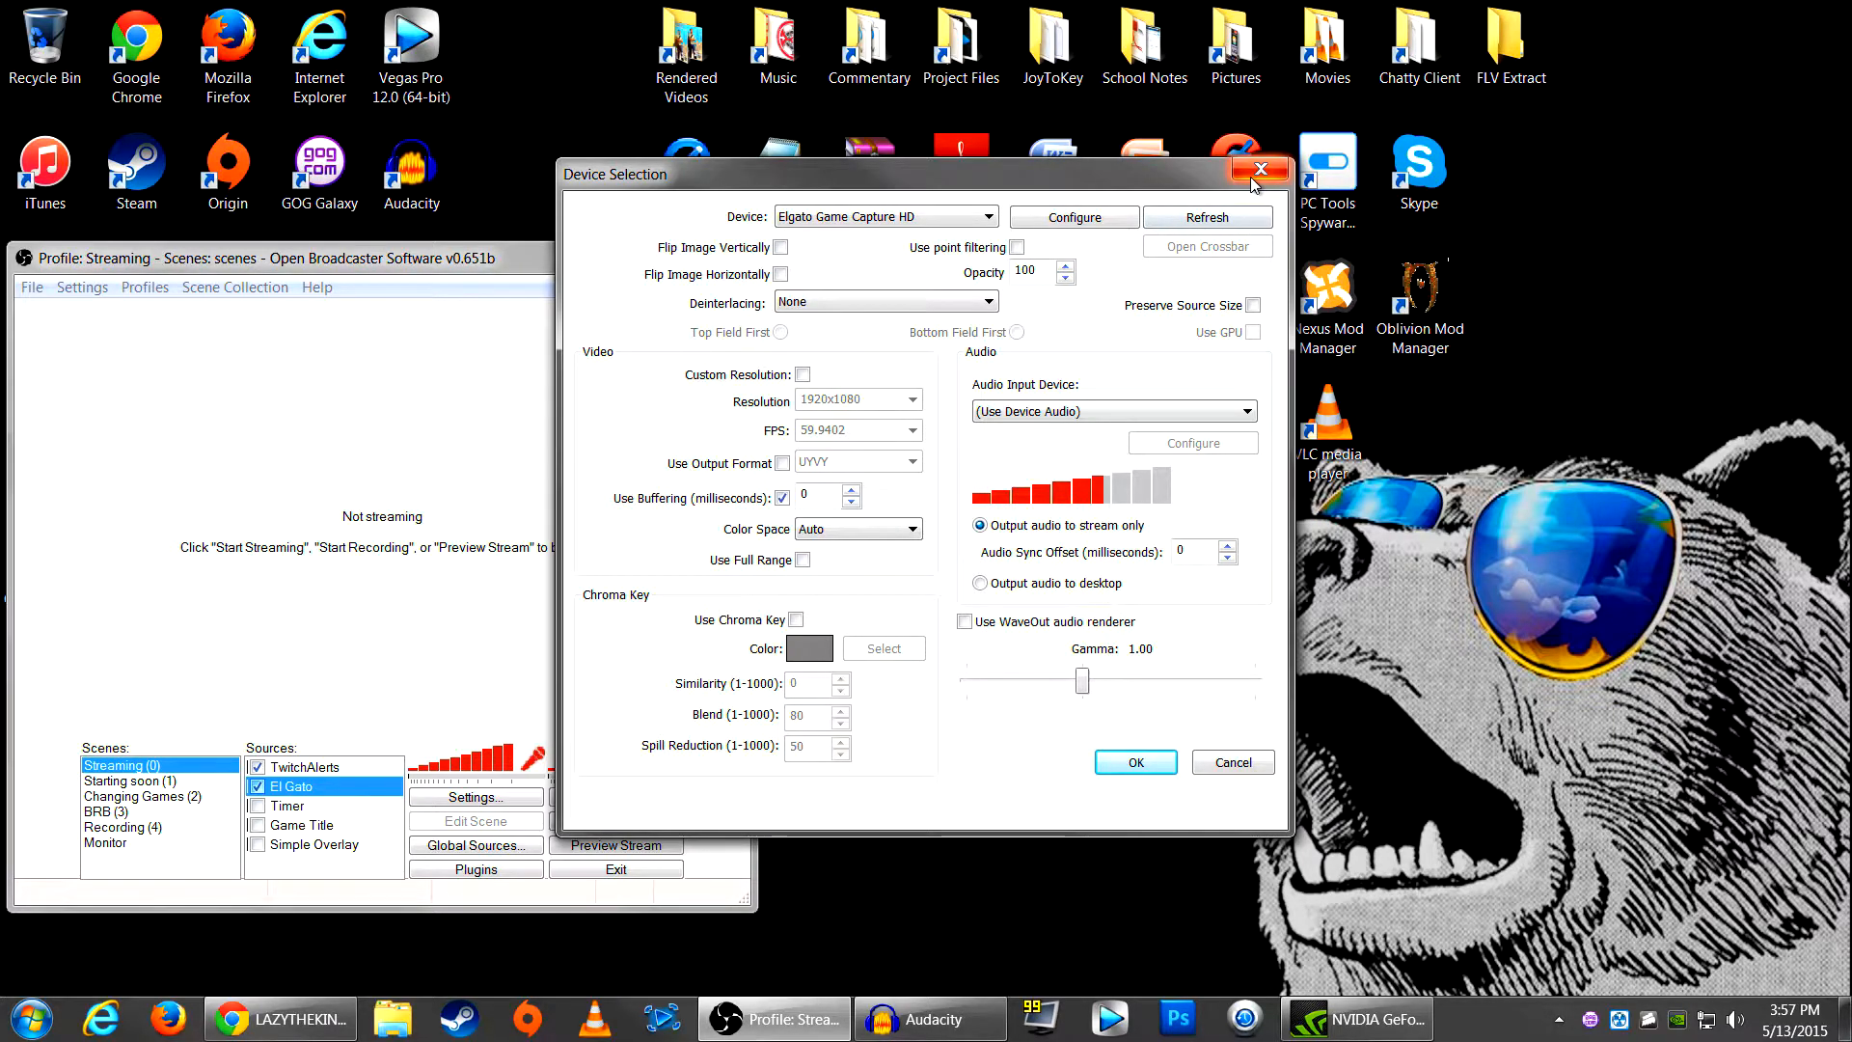
{"action": "left_click", "coordinate": [872, 232]}
{"action": "left_click", "coordinate": [1244, 771]}
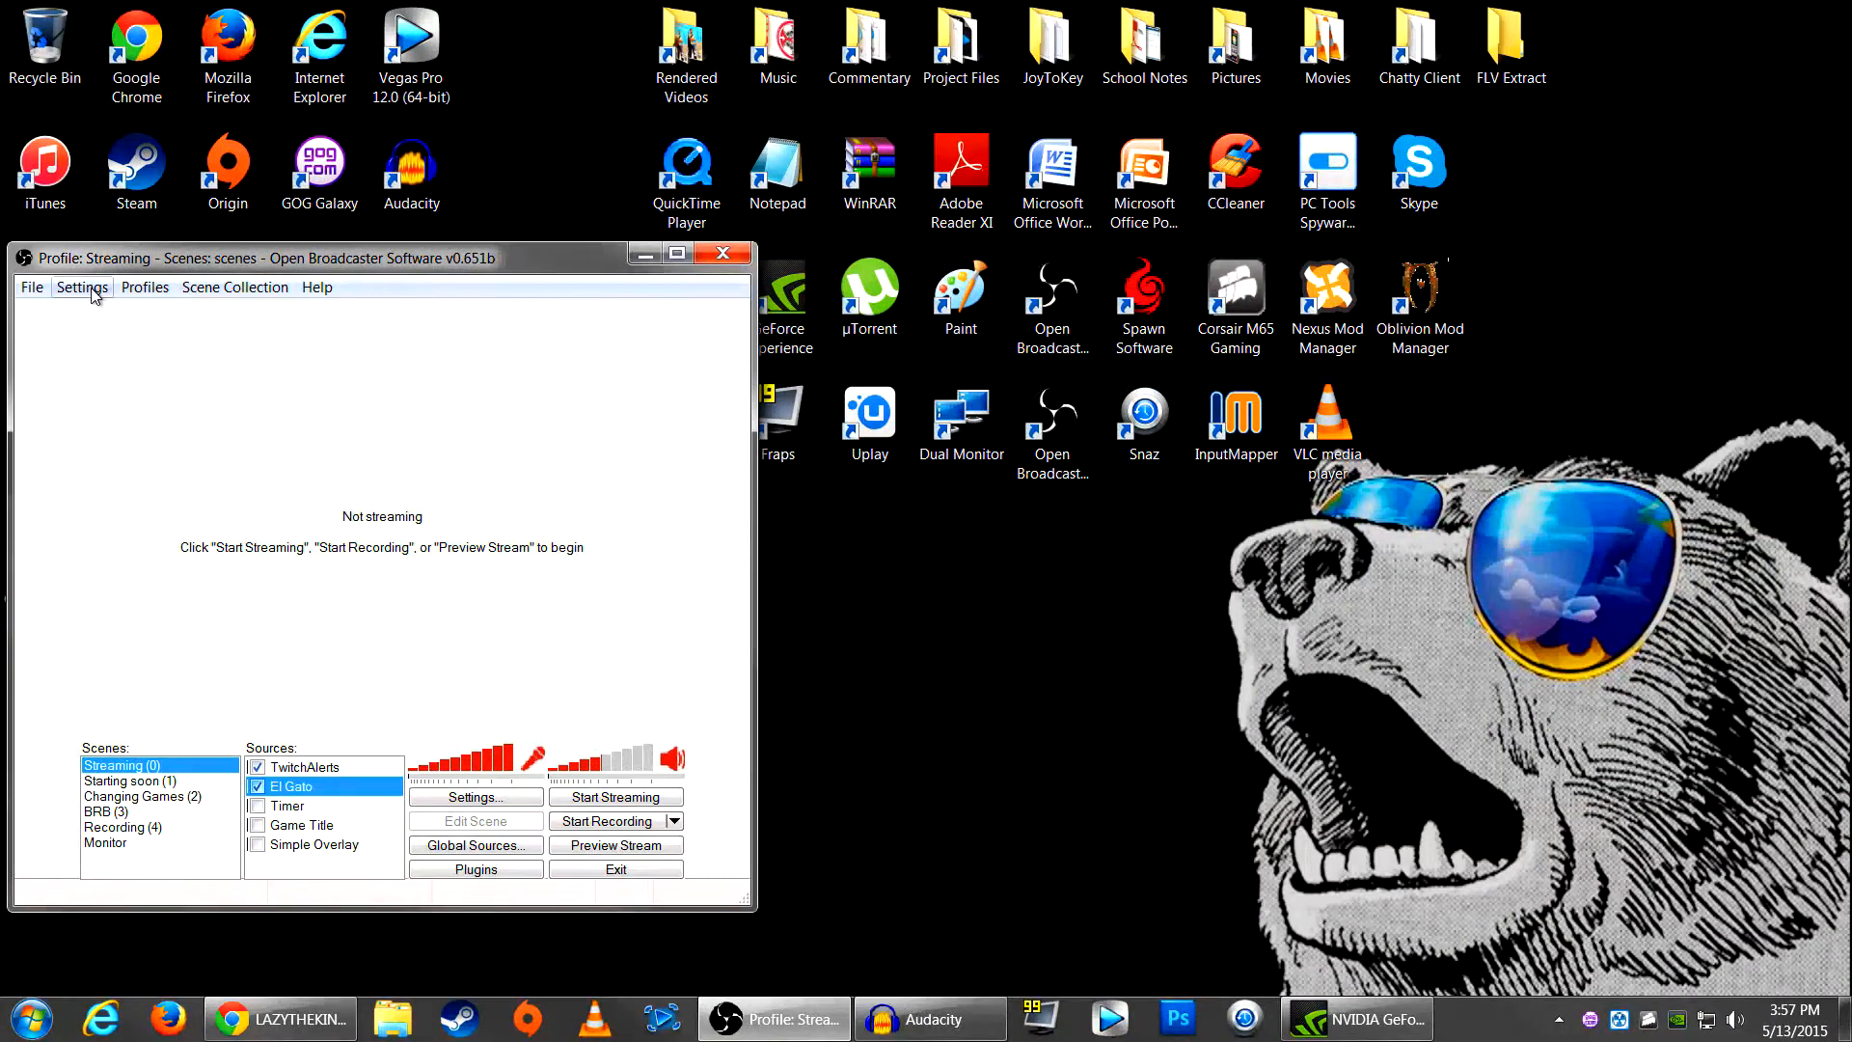
Step: Open the settings, try the HQ Recordings (1080p 60fps) setting profile and return to the Streaming profile
{"action": "left_click", "coordinate": [85, 288]}
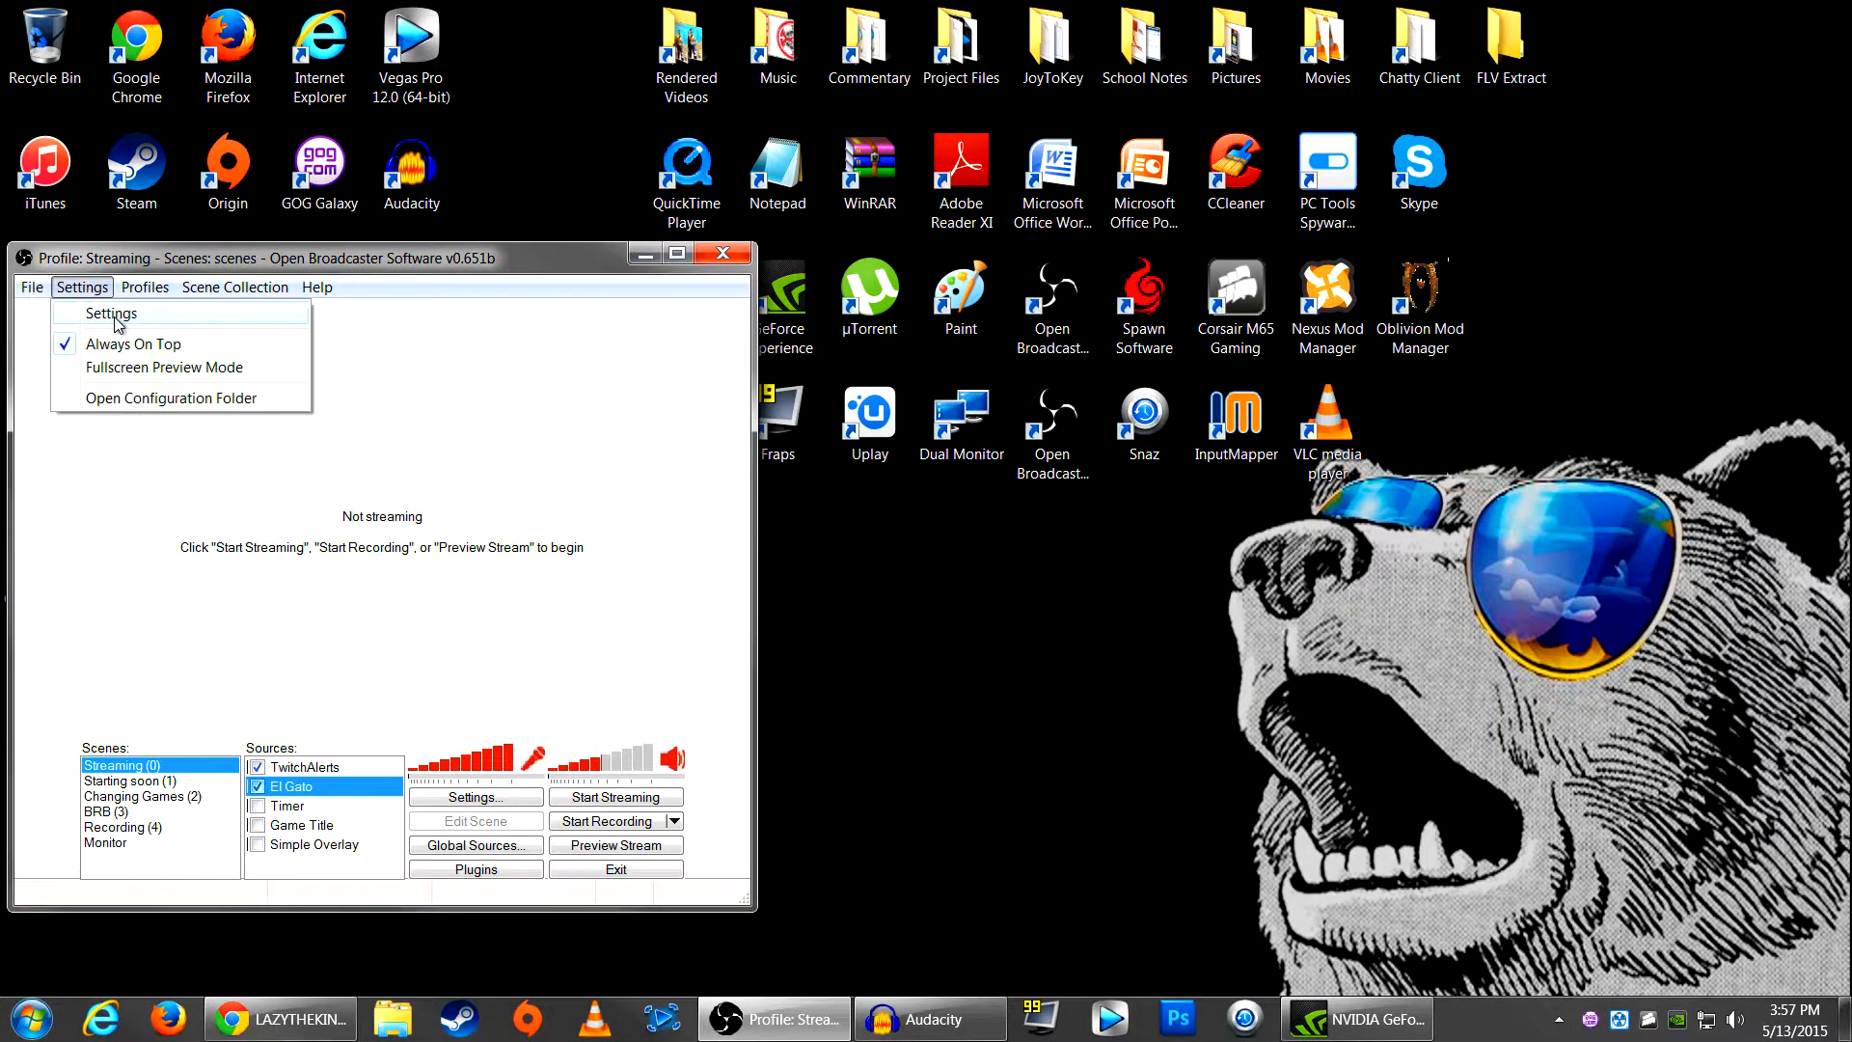
{"action": "left_click", "coordinate": [116, 314]}
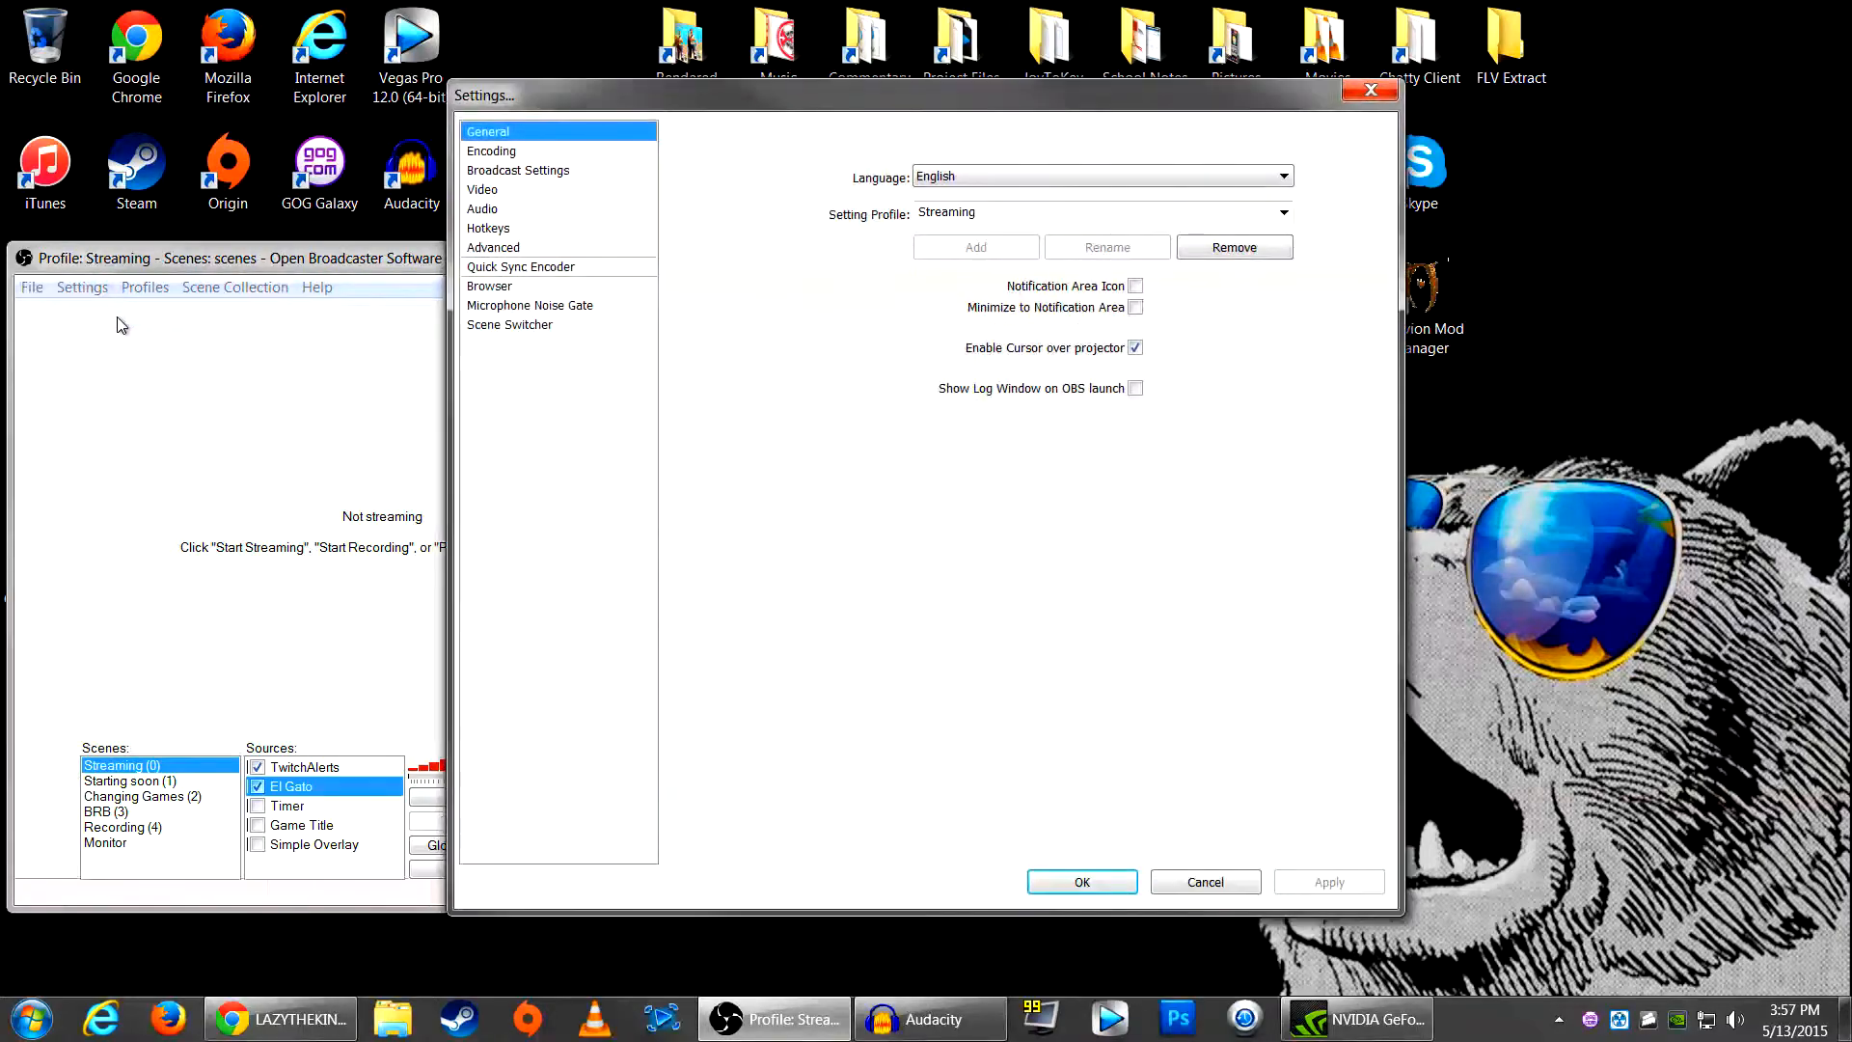
{"action": "left_click", "coordinate": [989, 216]}
{"action": "left_click", "coordinate": [1284, 212]}
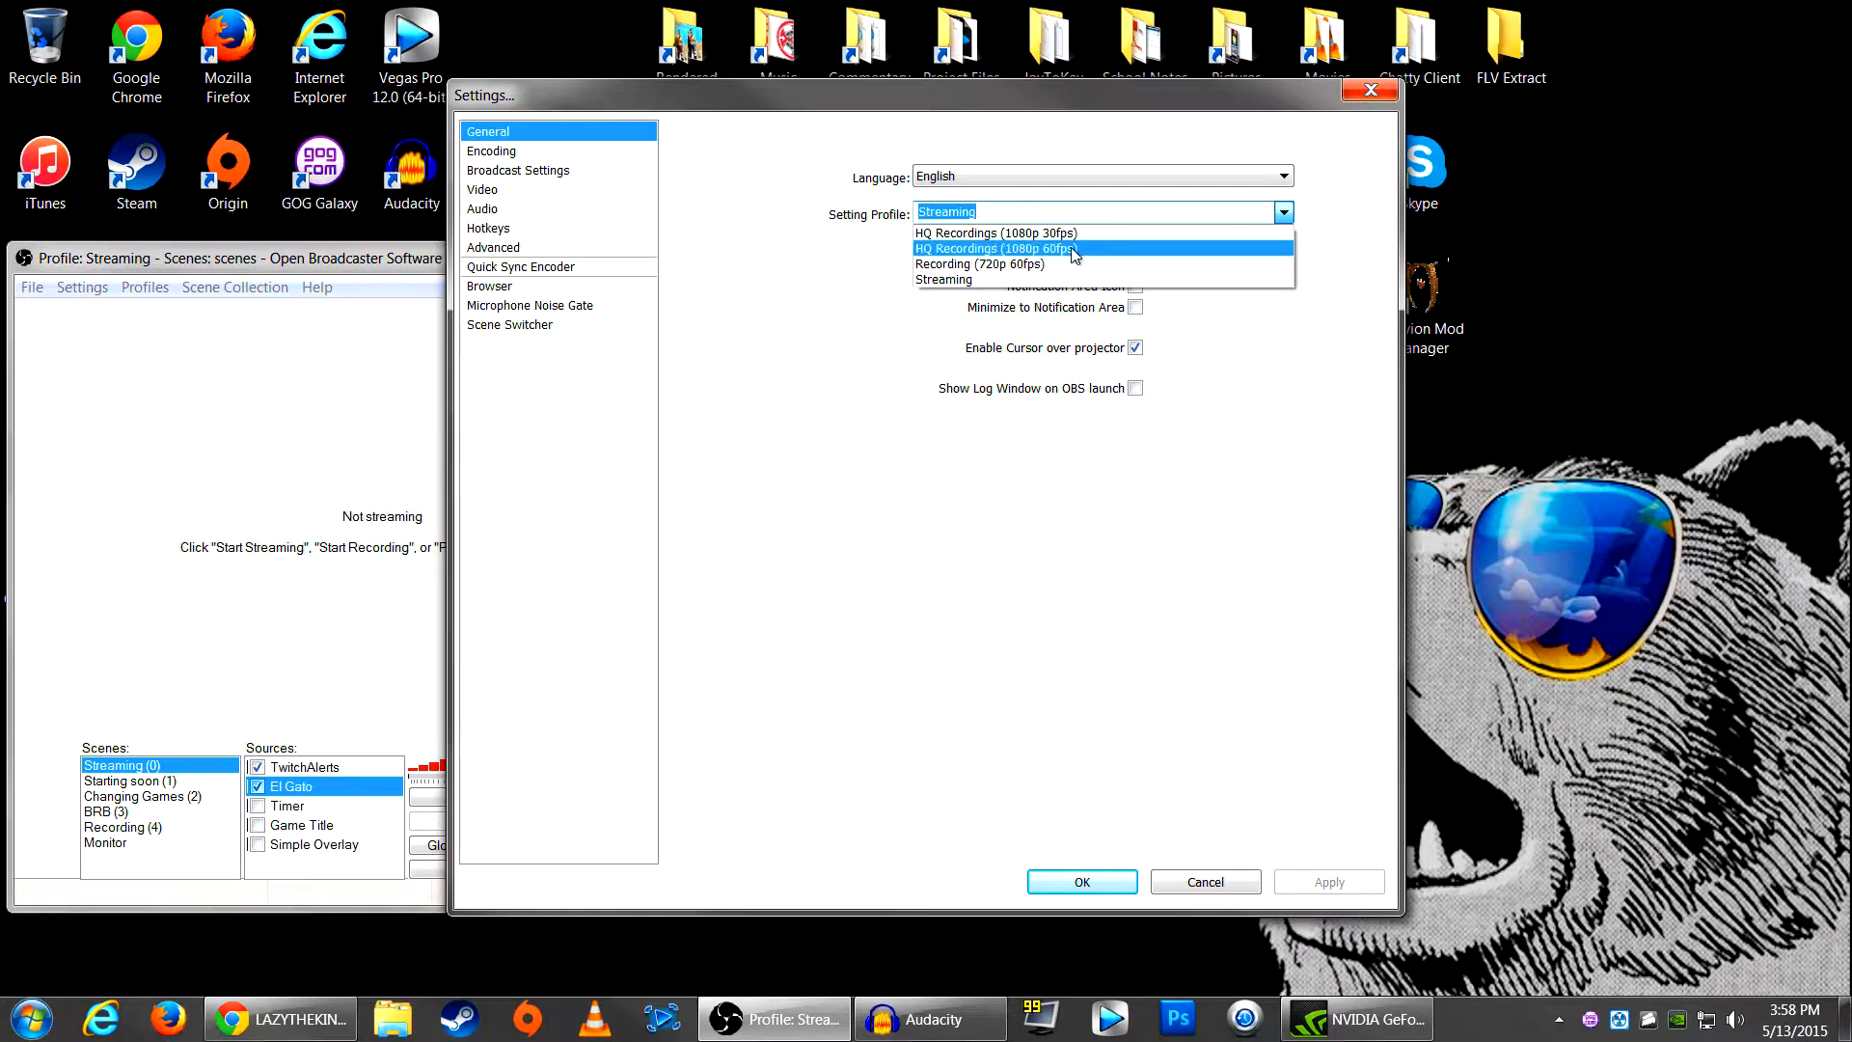
{"action": "left_click", "coordinate": [966, 248]}
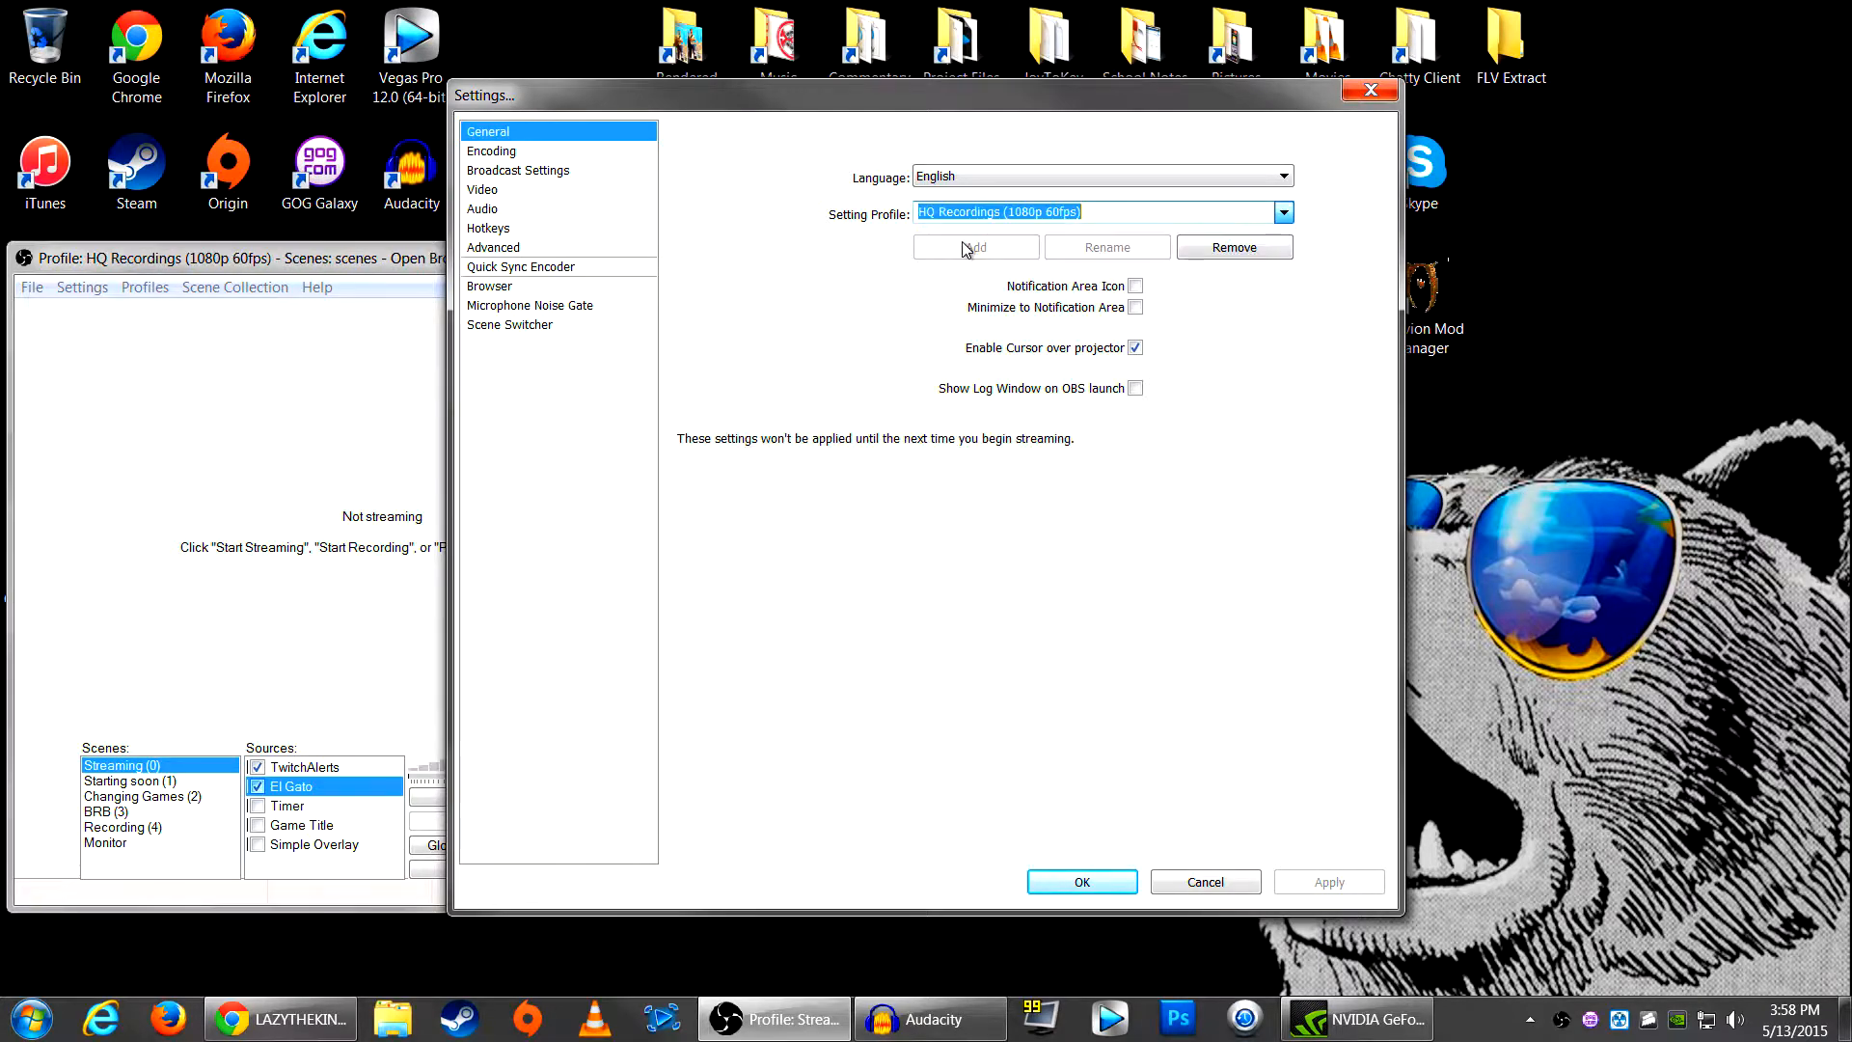
{"action": "left_click", "coordinate": [1119, 212]}
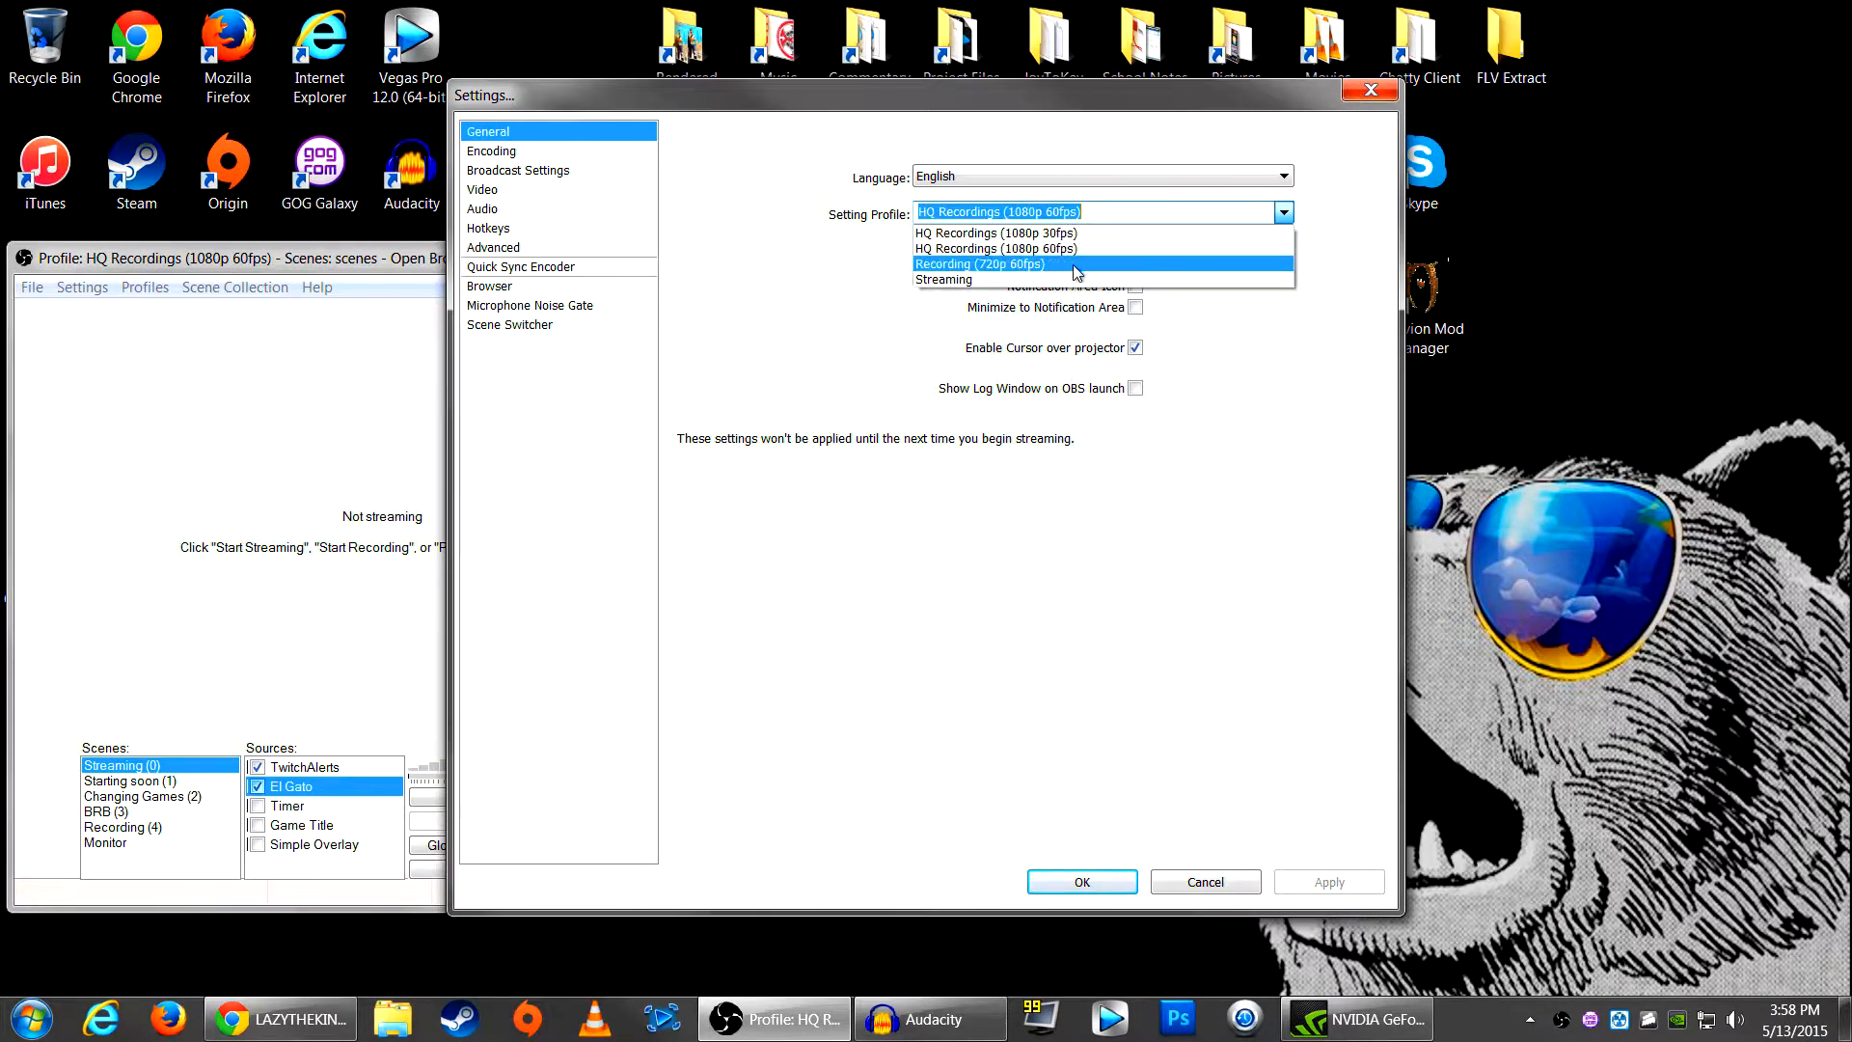
{"action": "left_click", "coordinate": [970, 280]}
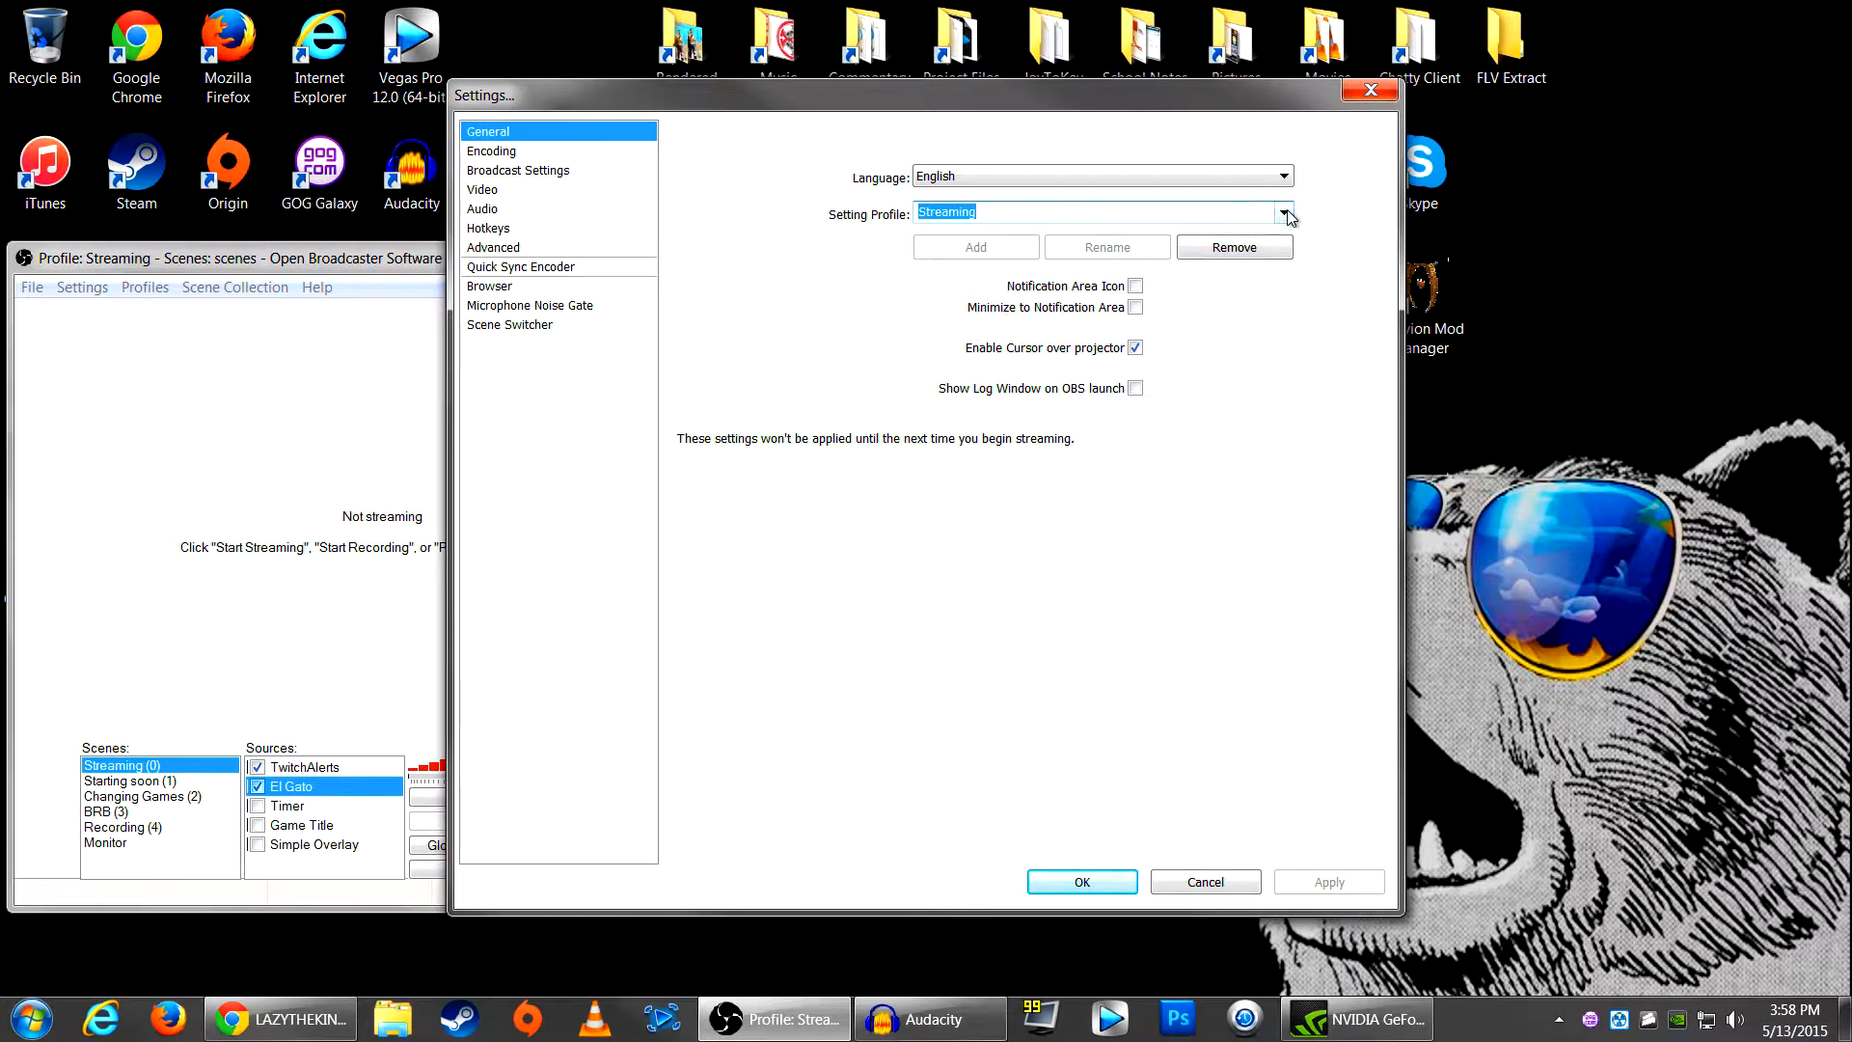
Step: Enter asdklasd as a trial profile name and reselect the Streaming profile without adding it
{"action": "type", "text": "asdklasd"}
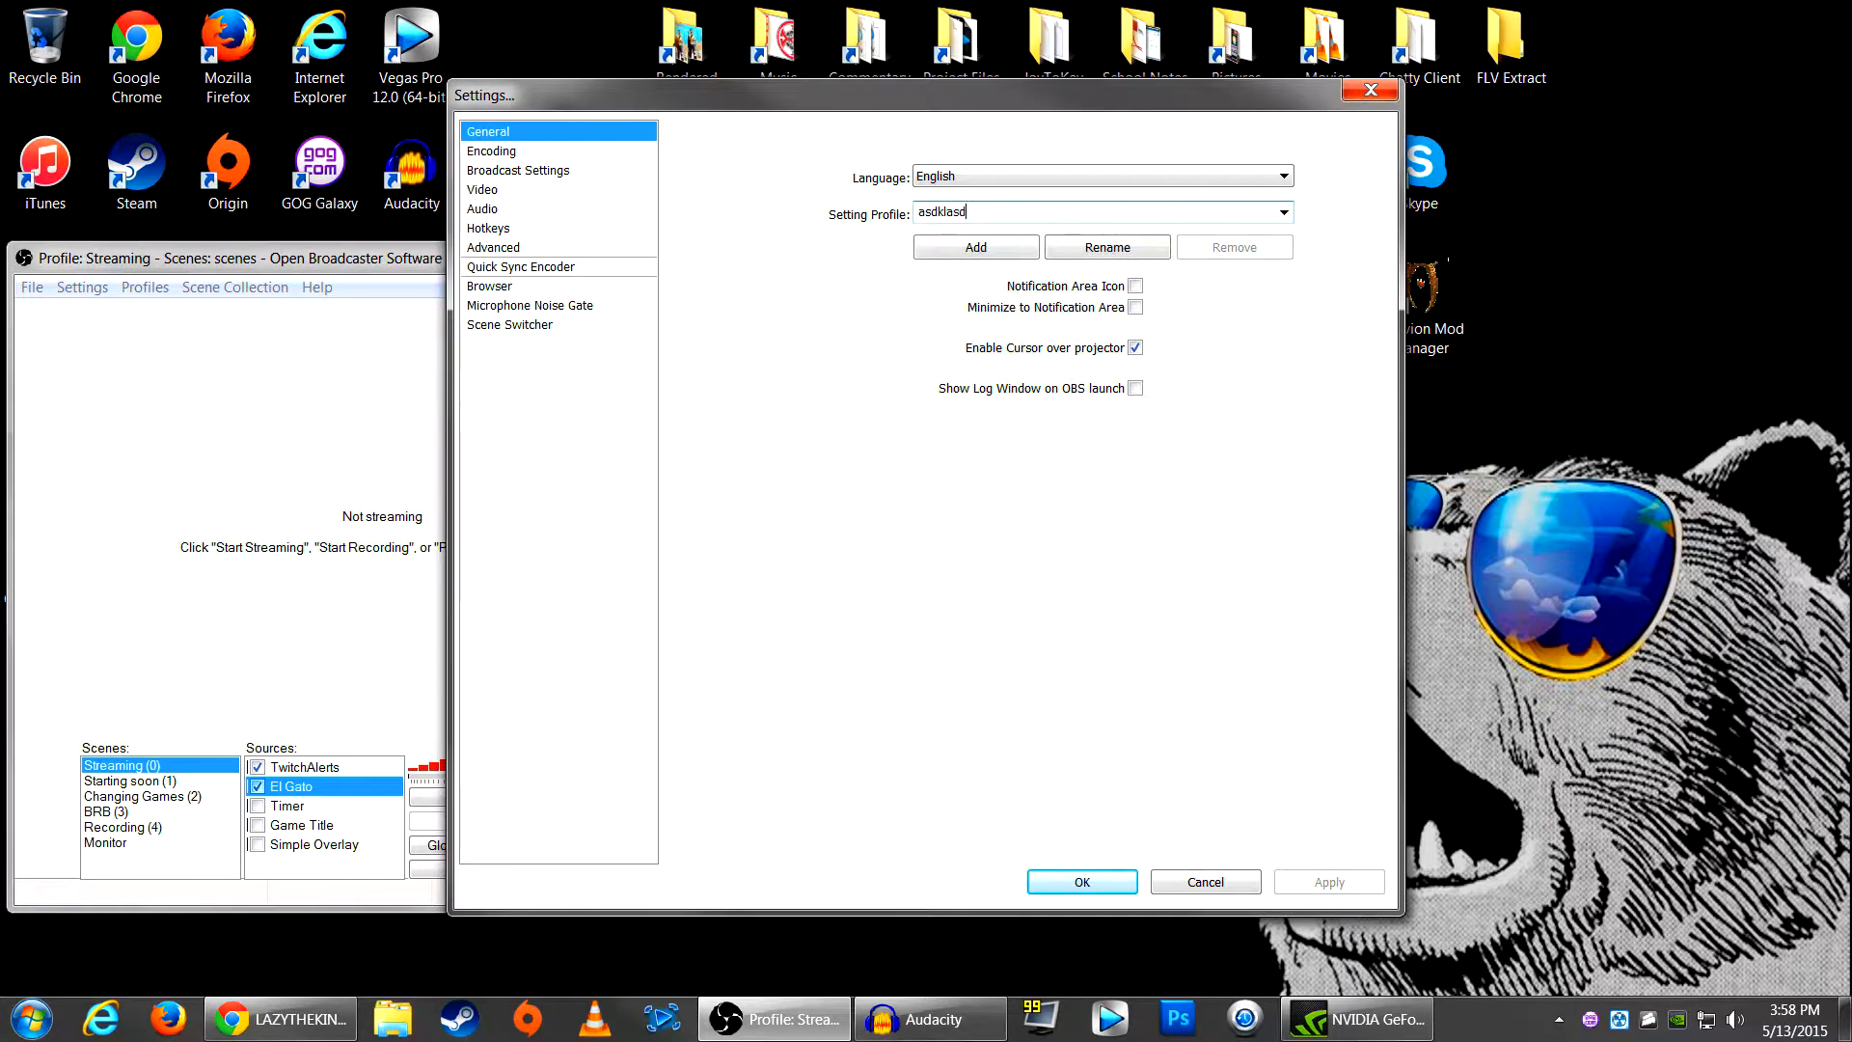
{"action": "left_click", "coordinate": [1284, 212]}
{"action": "left_click", "coordinate": [971, 278]}
Step: Open the encoding settings and examine the video encoder's maximum bitrate value and its description
{"action": "left_click", "coordinate": [509, 150]}
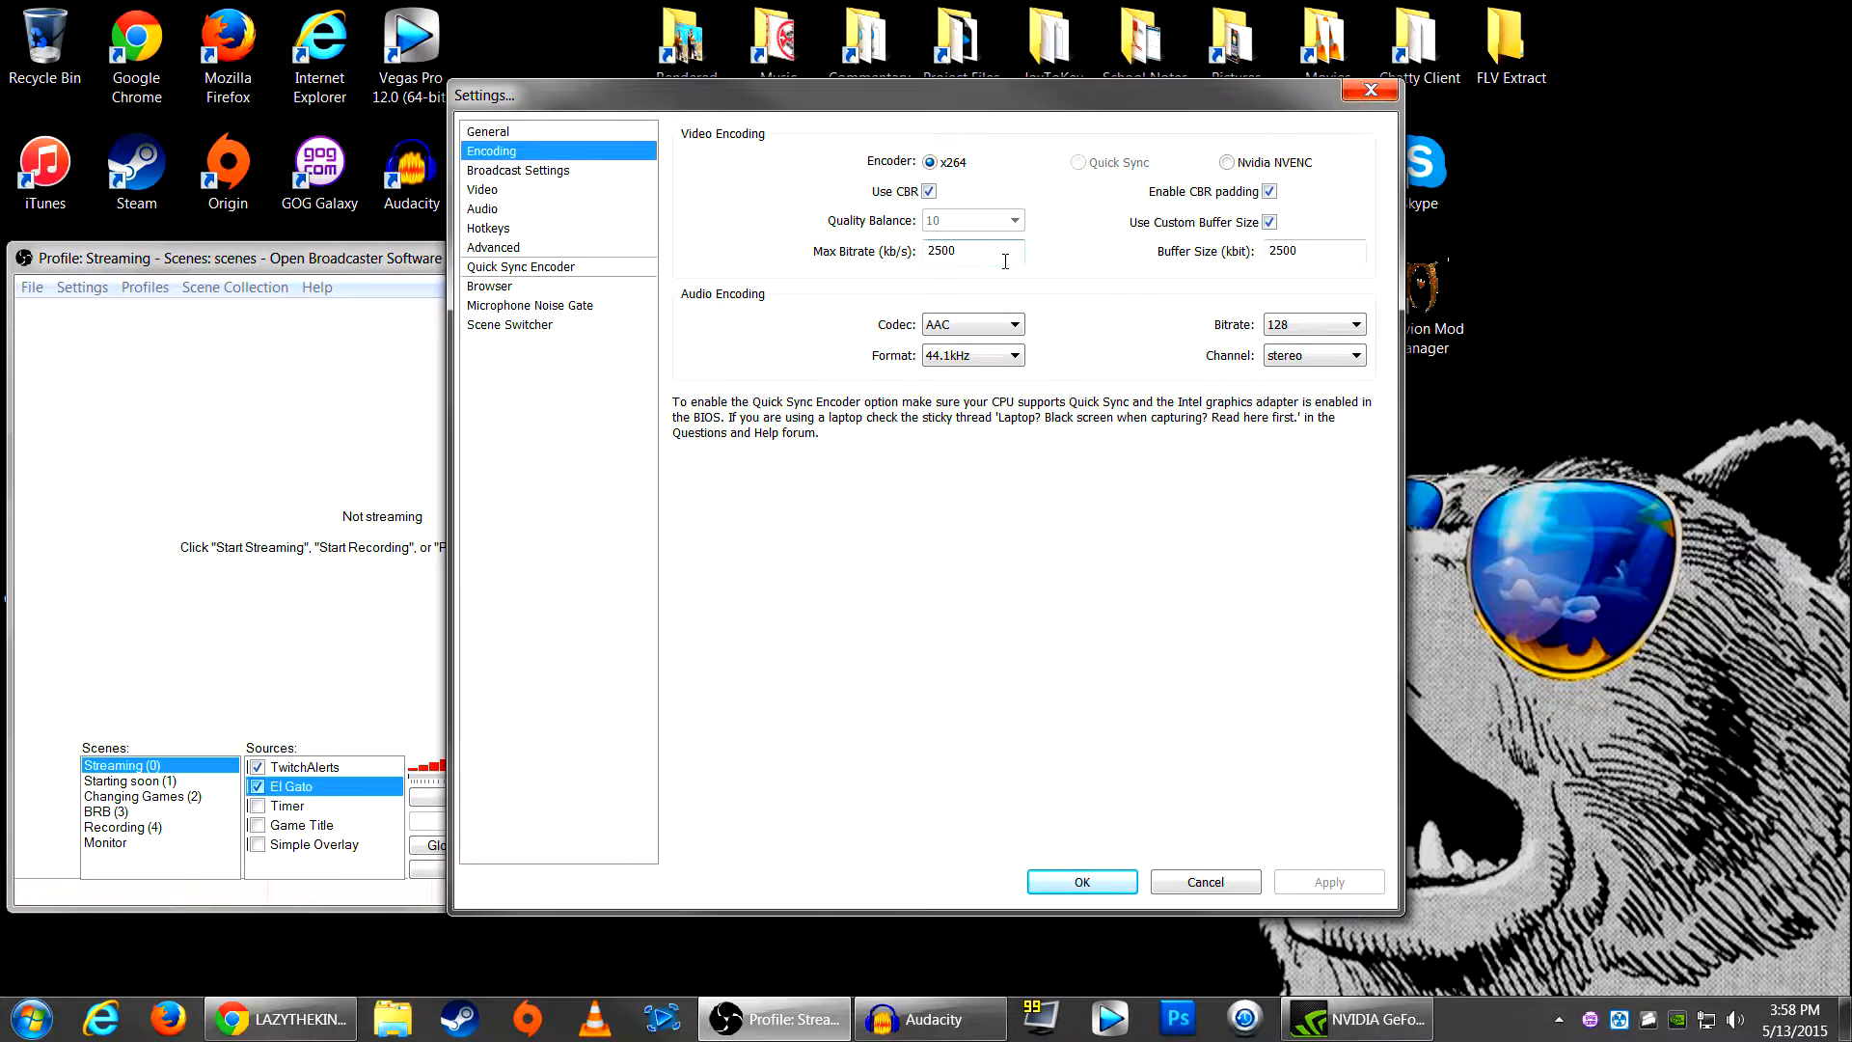
{"action": "mouse_move", "coordinate": [1003, 261]}
{"action": "mouse_move", "coordinate": [944, 252]}
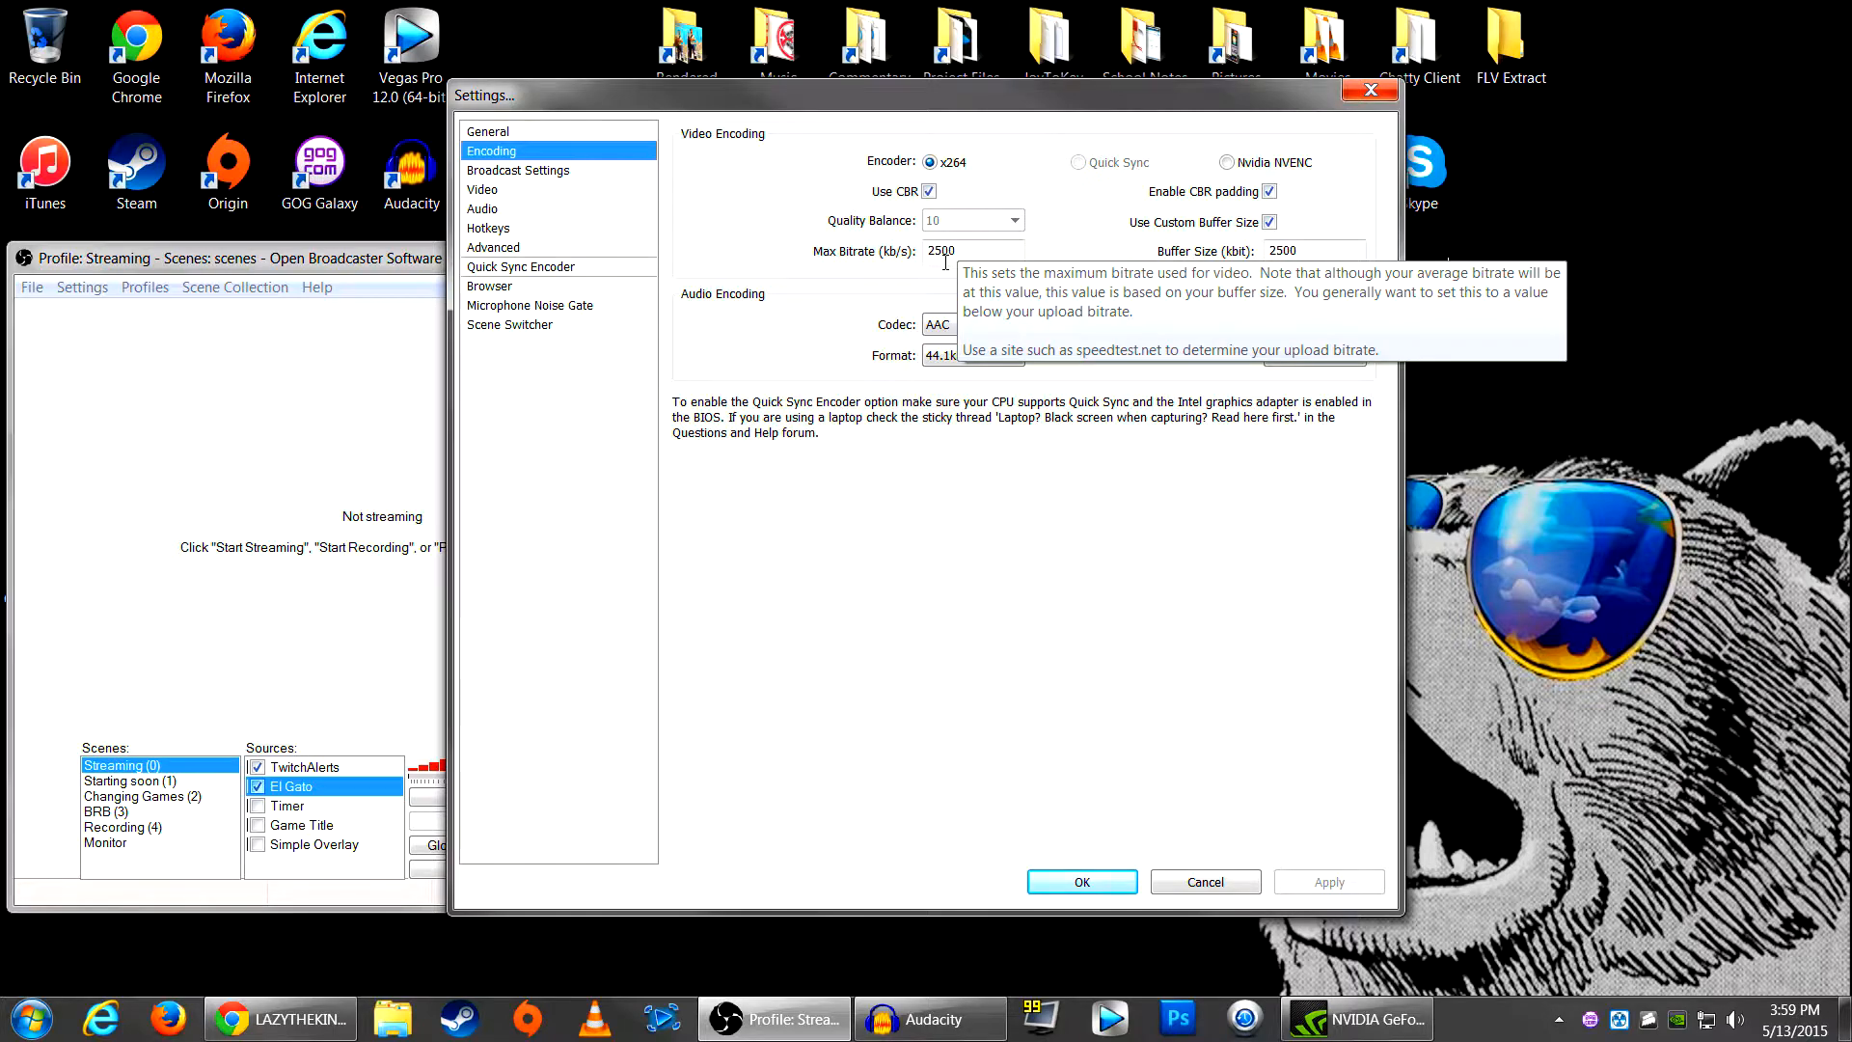
{"action": "left_click", "coordinate": [1003, 258]}
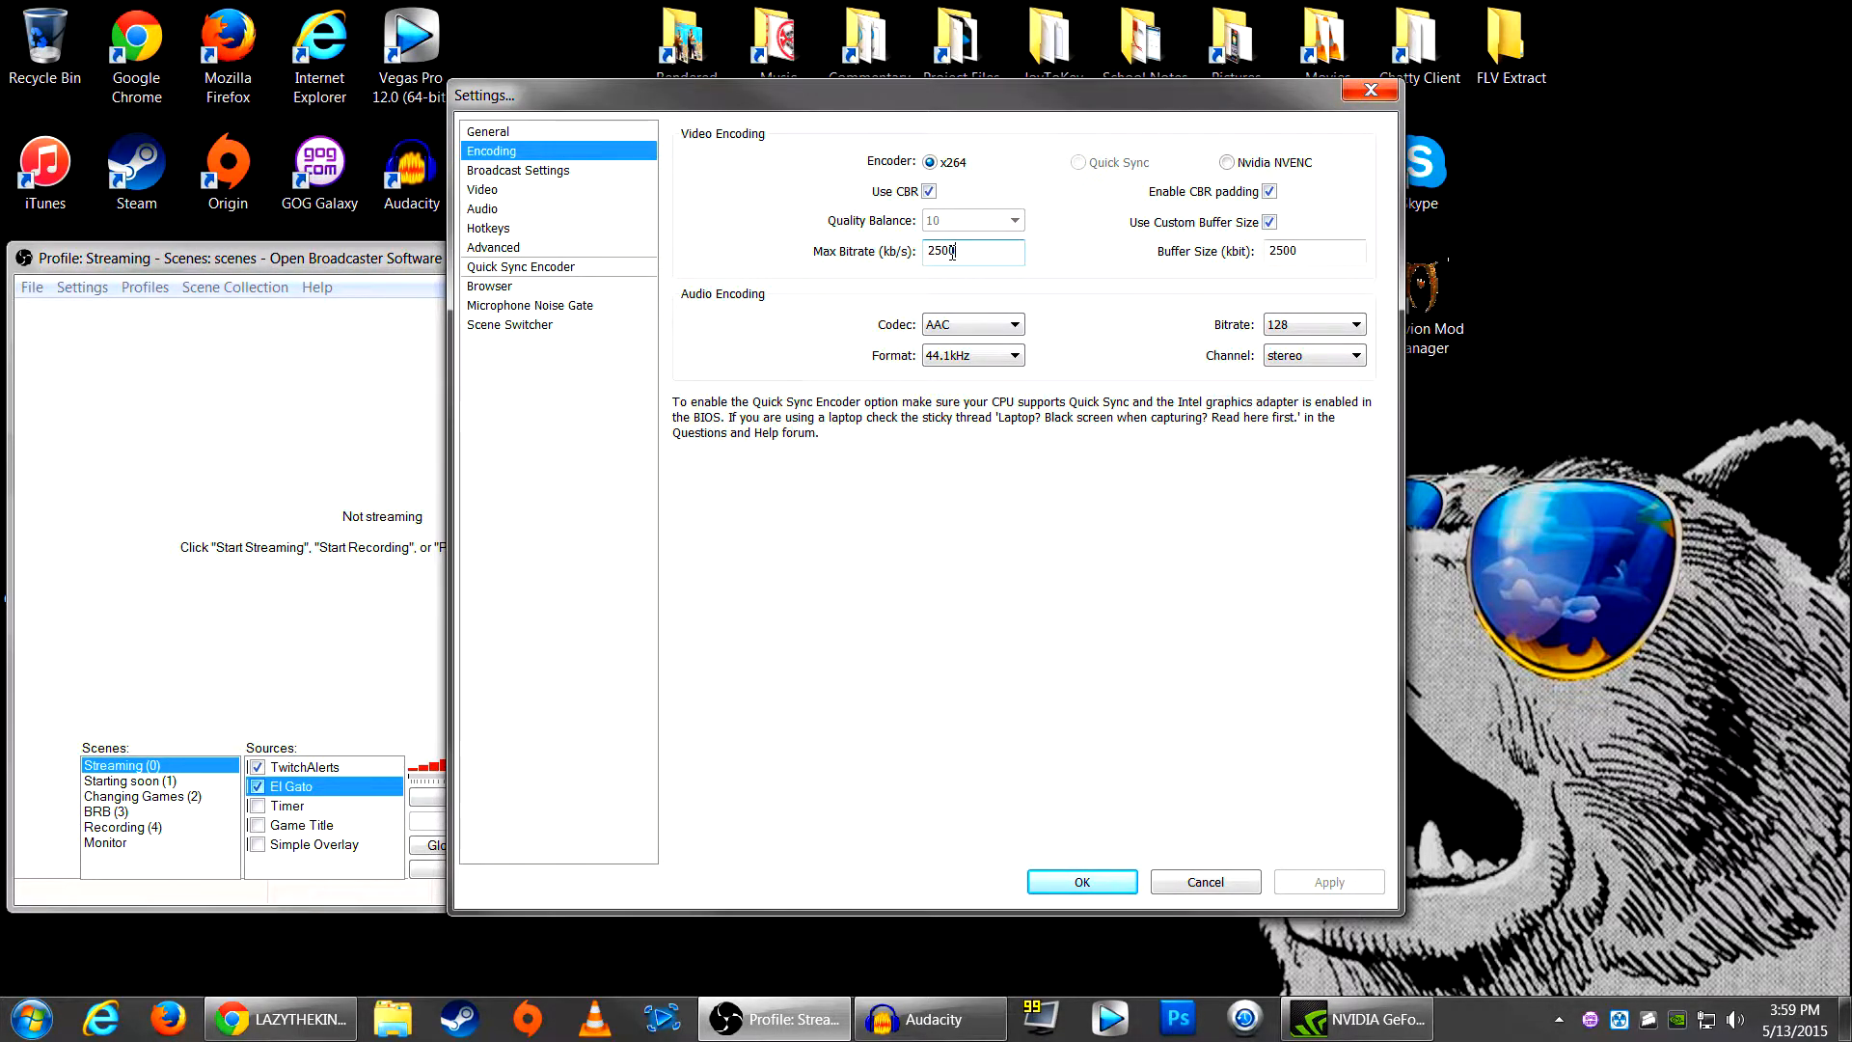
{"action": "double_click", "coordinate": [941, 250]}
{"action": "left_click", "coordinate": [965, 250]}
{"action": "left_click_drag", "start_coordinate": [991, 253], "coordinate": [815, 256]}
{"action": "left_click", "coordinate": [952, 253]}
{"action": "left_click", "coordinate": [967, 253]}
{"action": "left_click_drag", "start_coordinate": [956, 252], "coordinate": [916, 254]}
{"action": "left_click_drag", "start_coordinate": [992, 253], "coordinate": [882, 254]}
{"action": "left_click", "coordinate": [1019, 254]}
{"action": "double_click", "coordinate": [983, 259]}
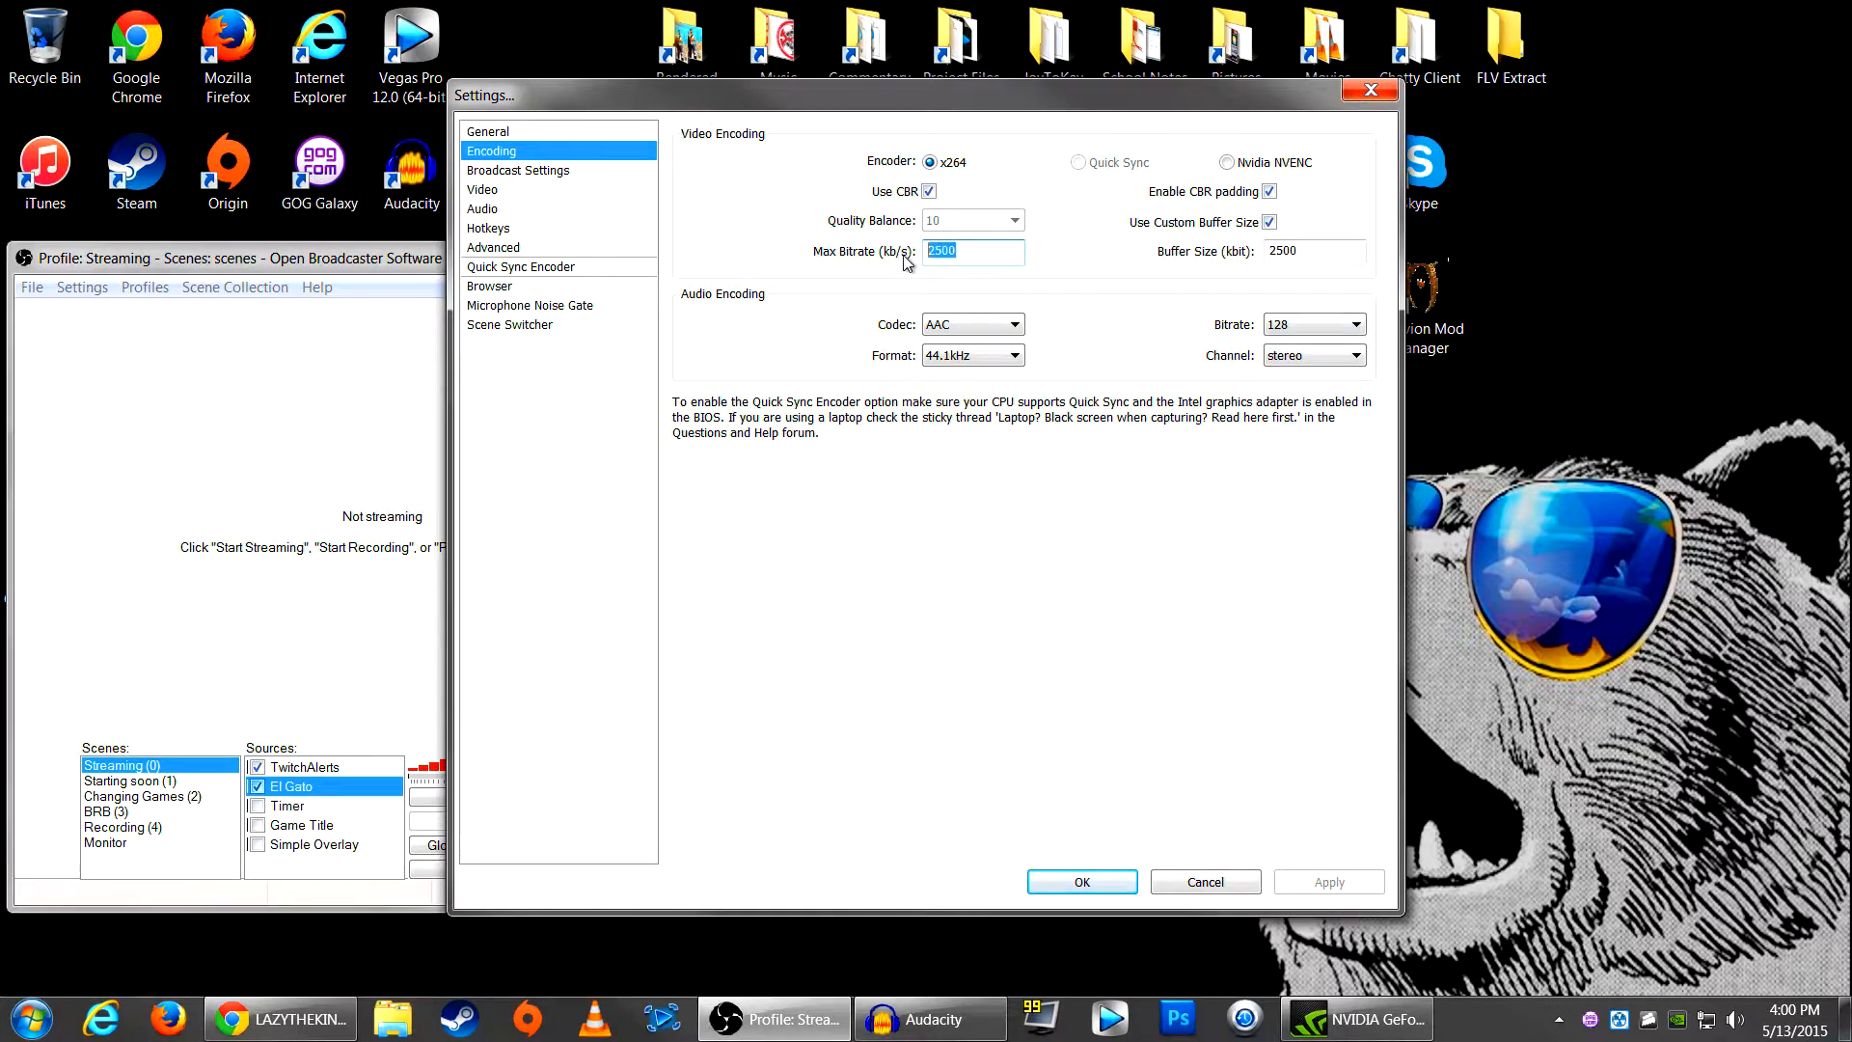
{"action": "left_click", "coordinate": [1004, 259]}
{"action": "mouse_move", "coordinate": [985, 249]}
Step: Examine the available audio codec and sample-rate format options in the encoding settings
{"action": "left_click", "coordinate": [980, 328]}
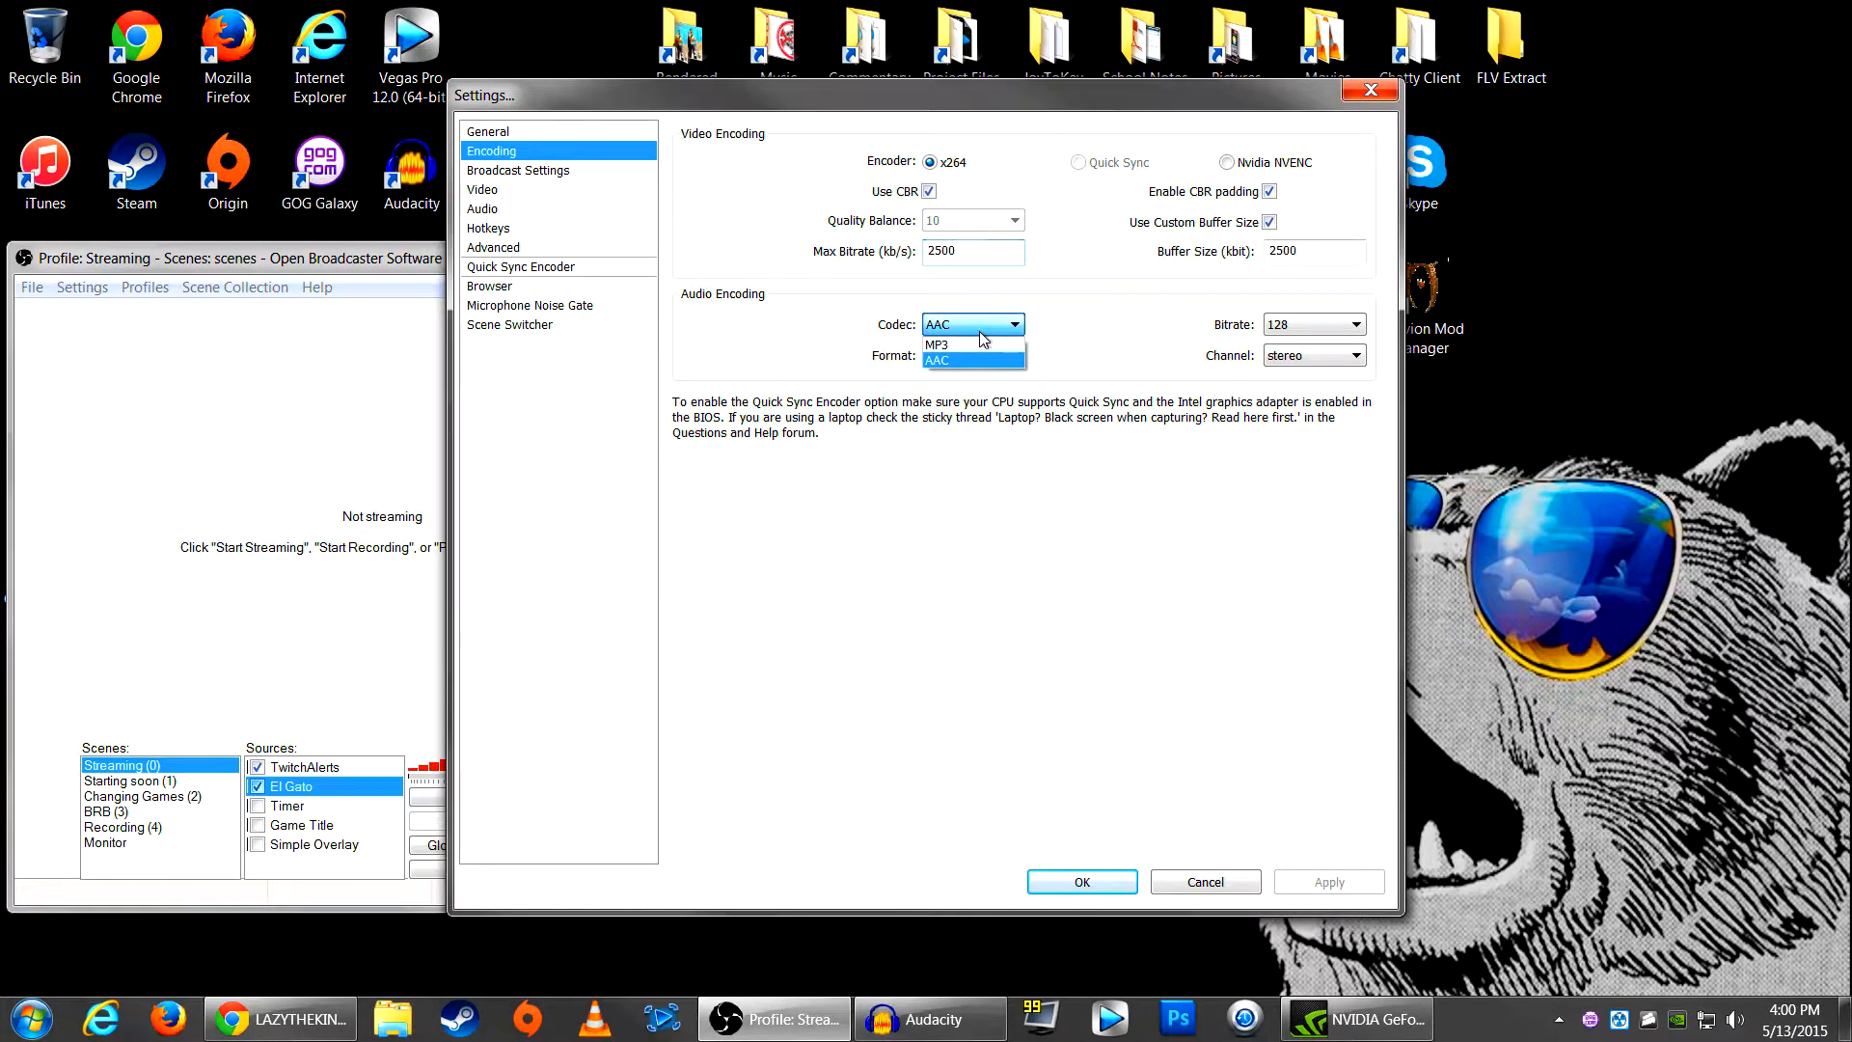
{"action": "left_click", "coordinate": [980, 361]}
{"action": "left_click", "coordinate": [982, 334]}
{"action": "left_click", "coordinate": [1059, 349]}
{"action": "left_click", "coordinate": [1004, 325]}
{"action": "left_click", "coordinate": [1119, 344]}
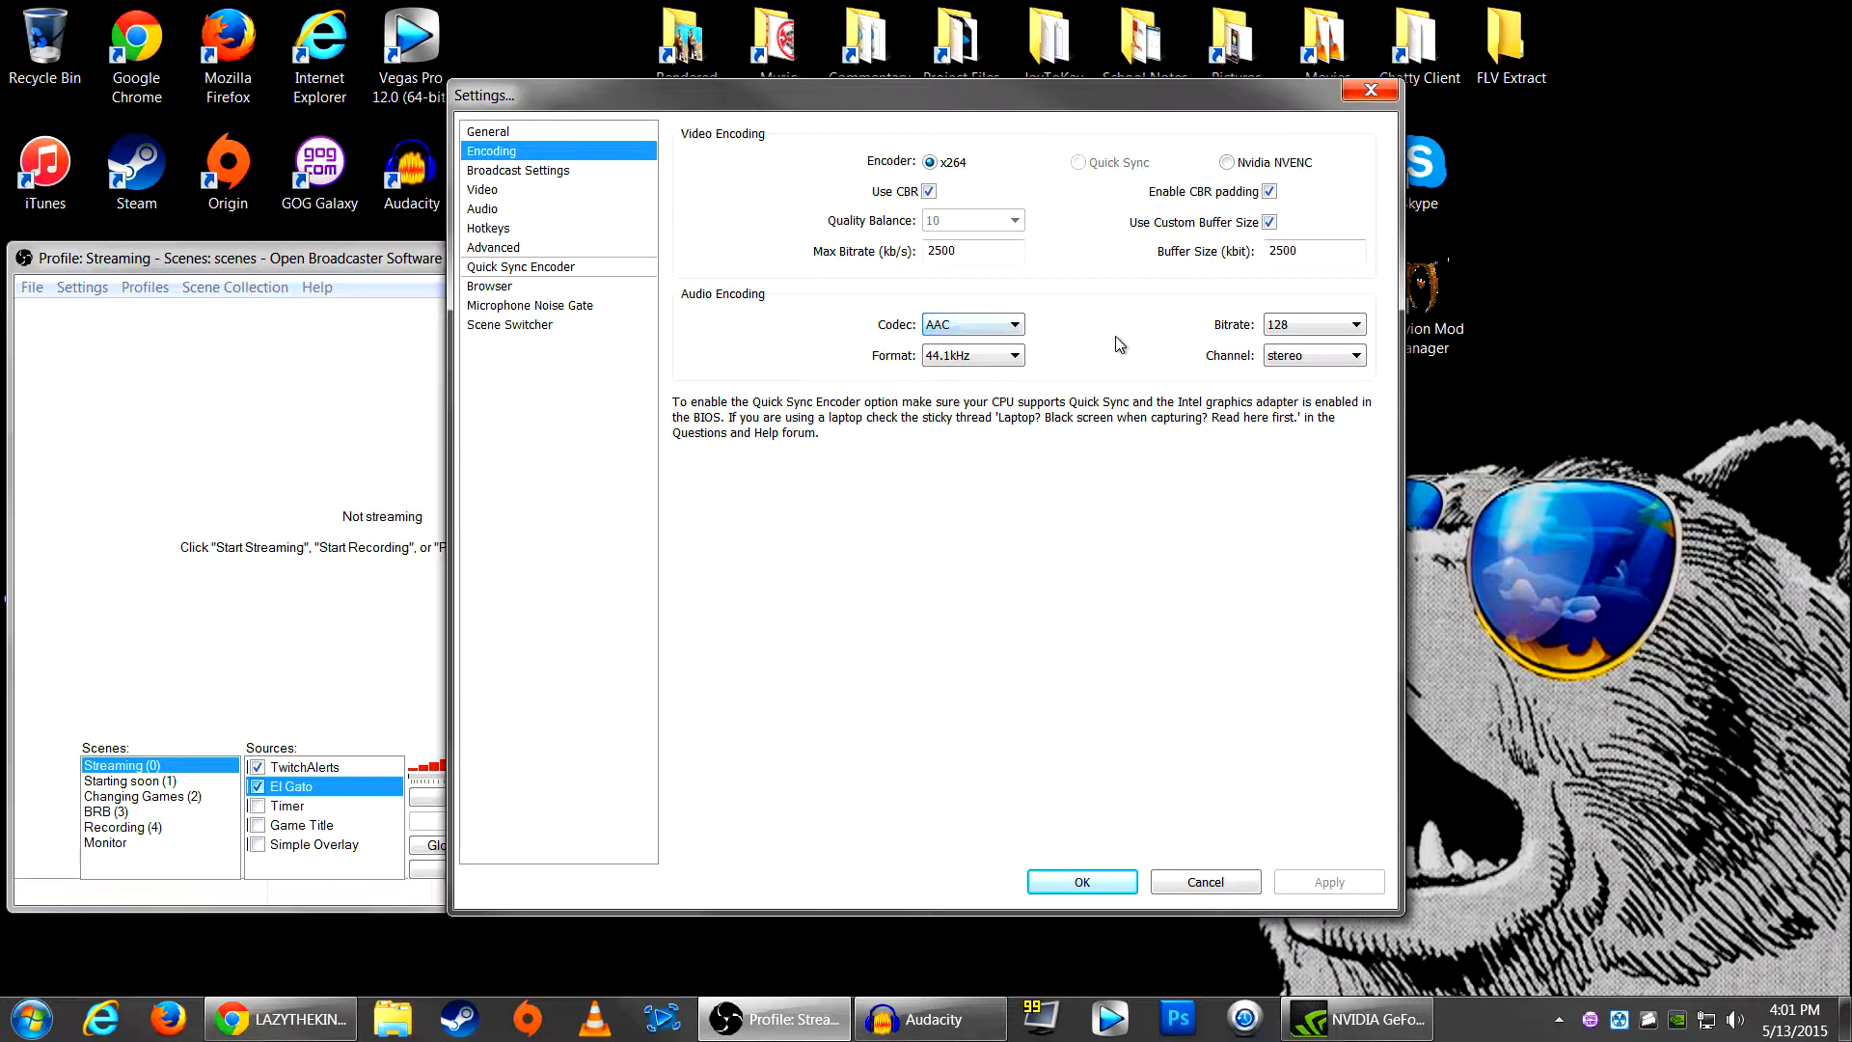
{"action": "left_click", "coordinate": [1013, 356]}
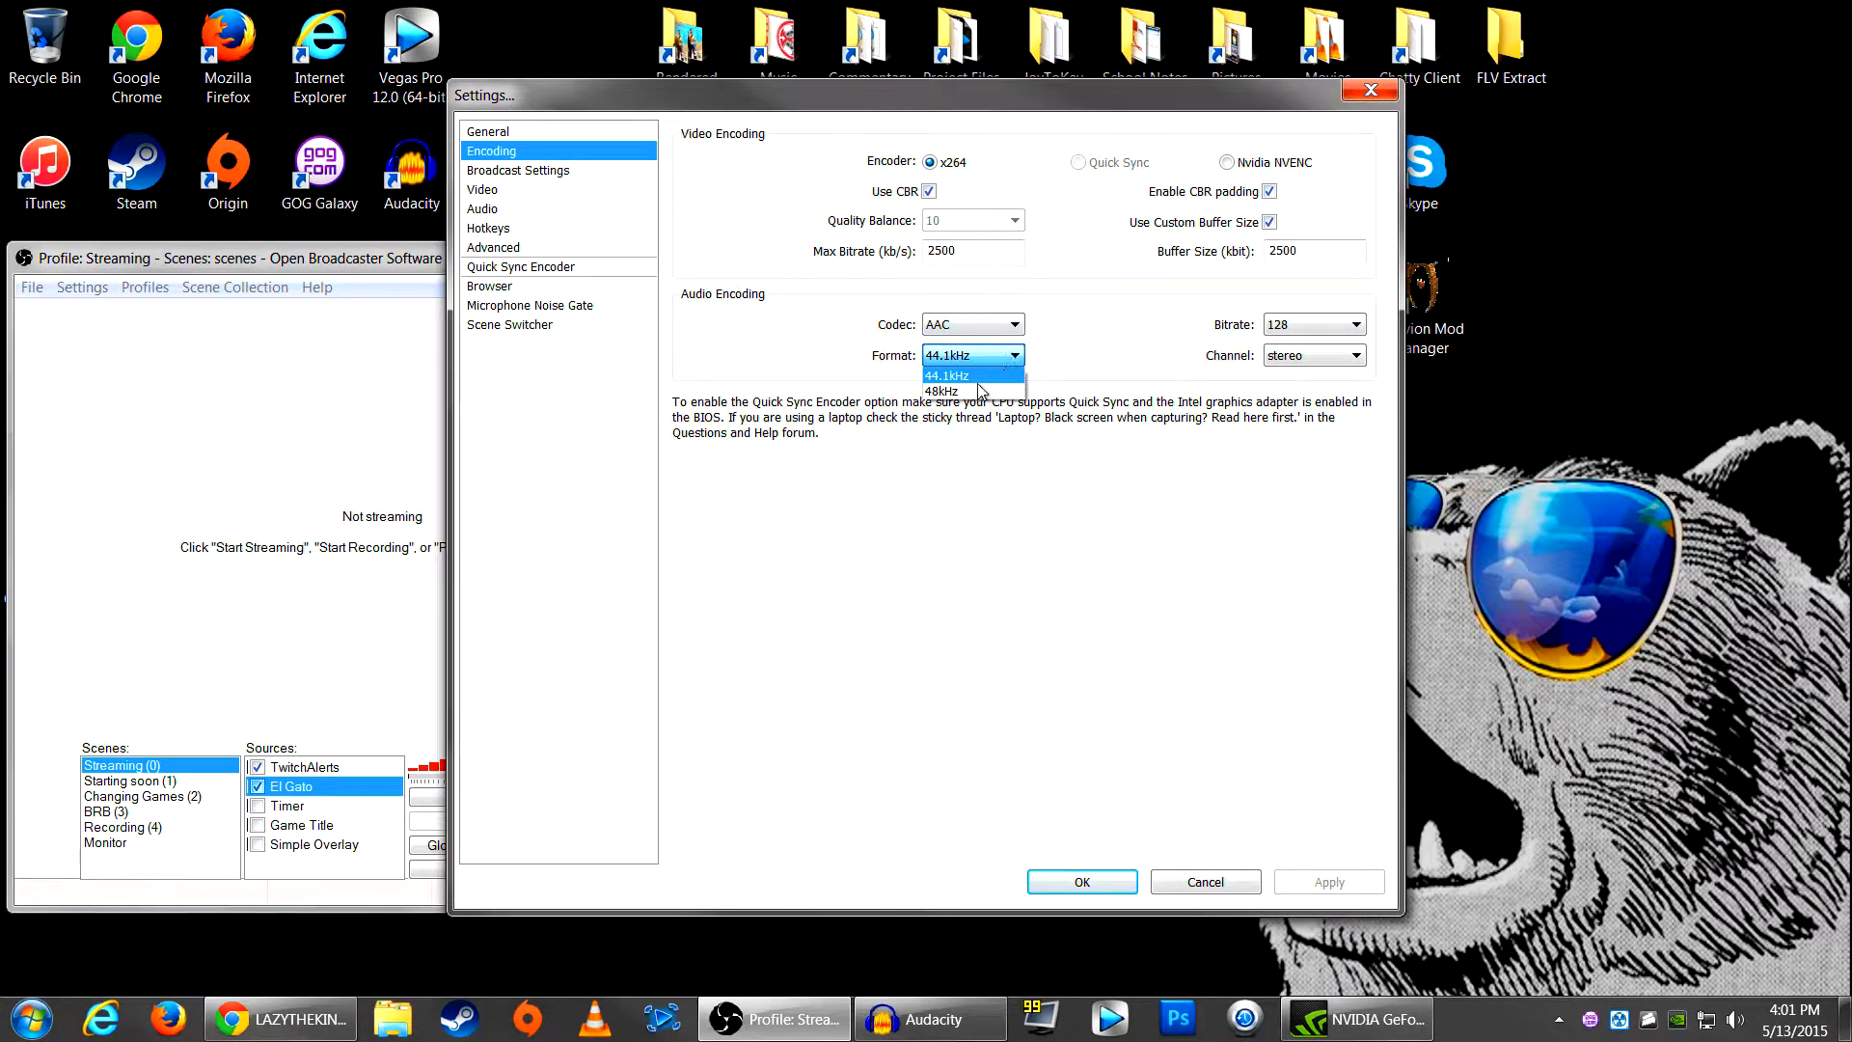
{"action": "left_click", "coordinate": [1075, 345]}
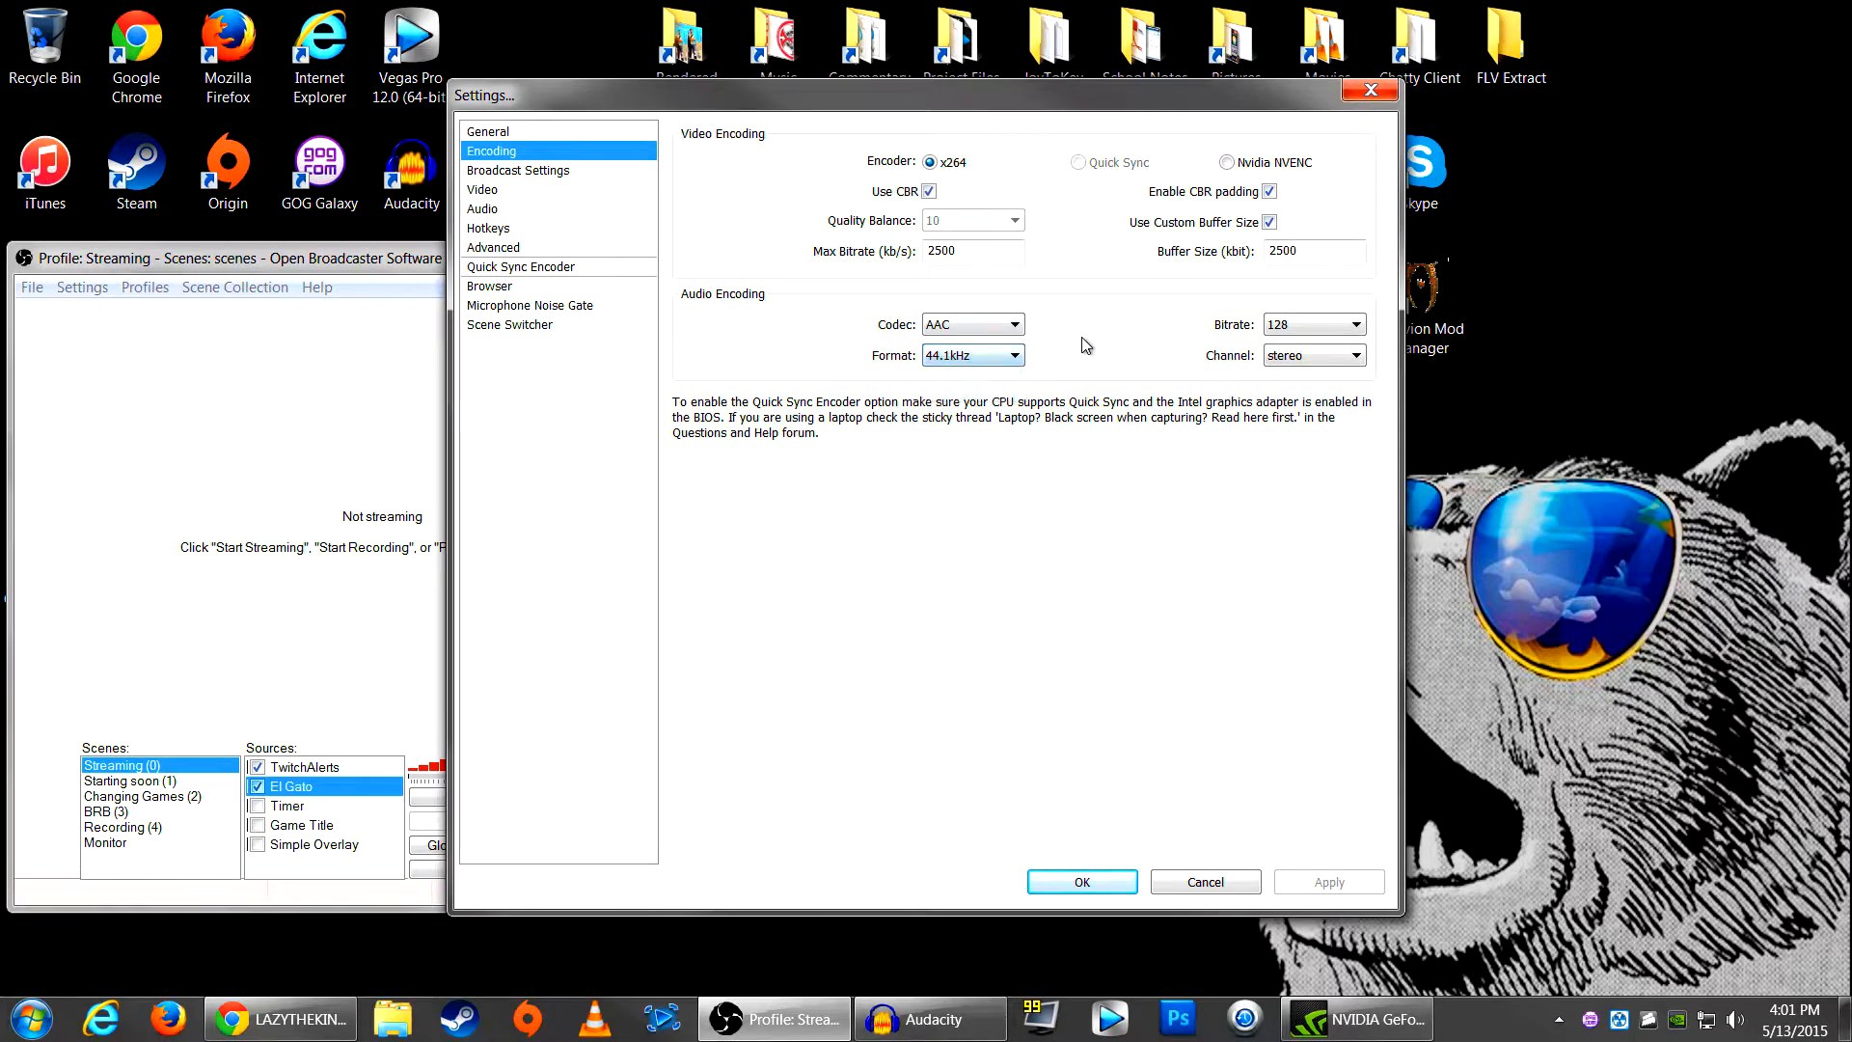
Step: Examine the audio bitrate and channel options in the encoding settings
{"action": "left_click", "coordinate": [1289, 332]}
{"action": "left_click", "coordinate": [1182, 342]}
{"action": "left_click", "coordinate": [1316, 353]}
{"action": "left_click", "coordinate": [1150, 372]}
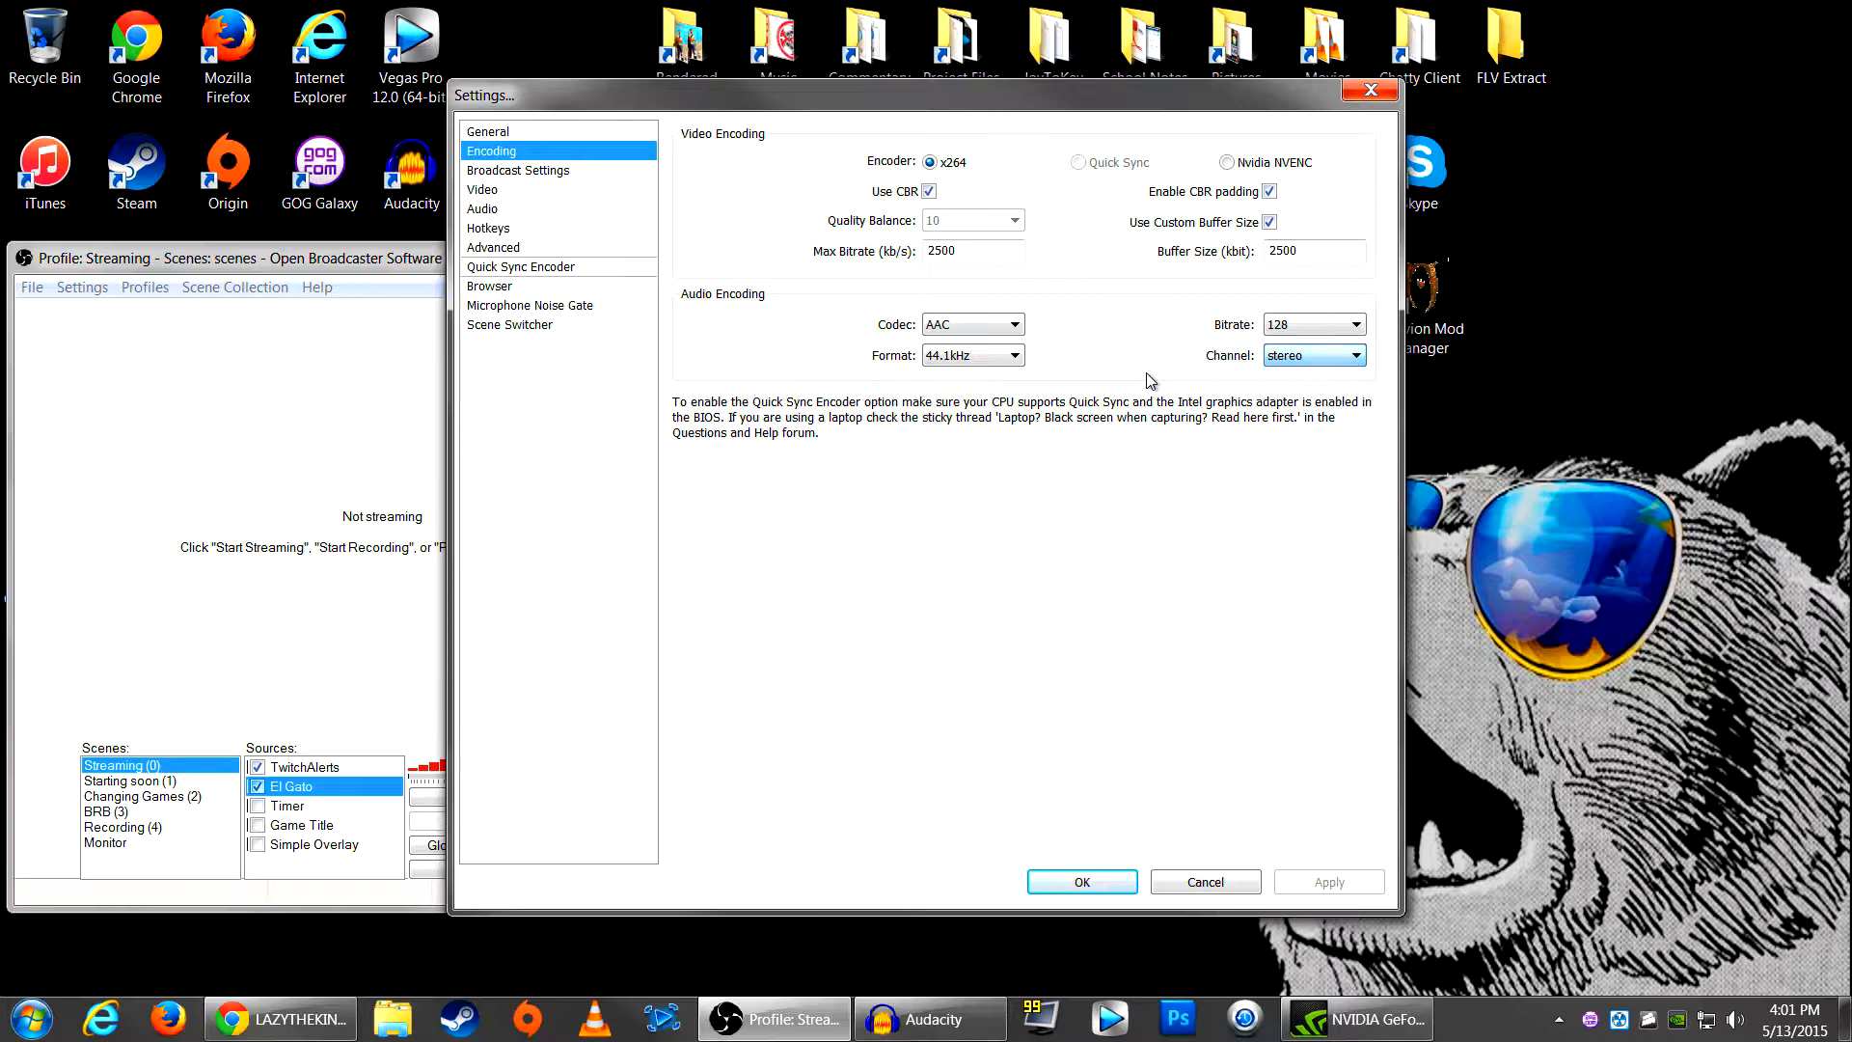
{"action": "left_click", "coordinate": [1311, 364]}
{"action": "left_click", "coordinate": [1315, 380]}
Step: Open the broadcast settings and examine the mode, streaming service and FMS URL server choices
{"action": "left_click", "coordinate": [521, 170]}
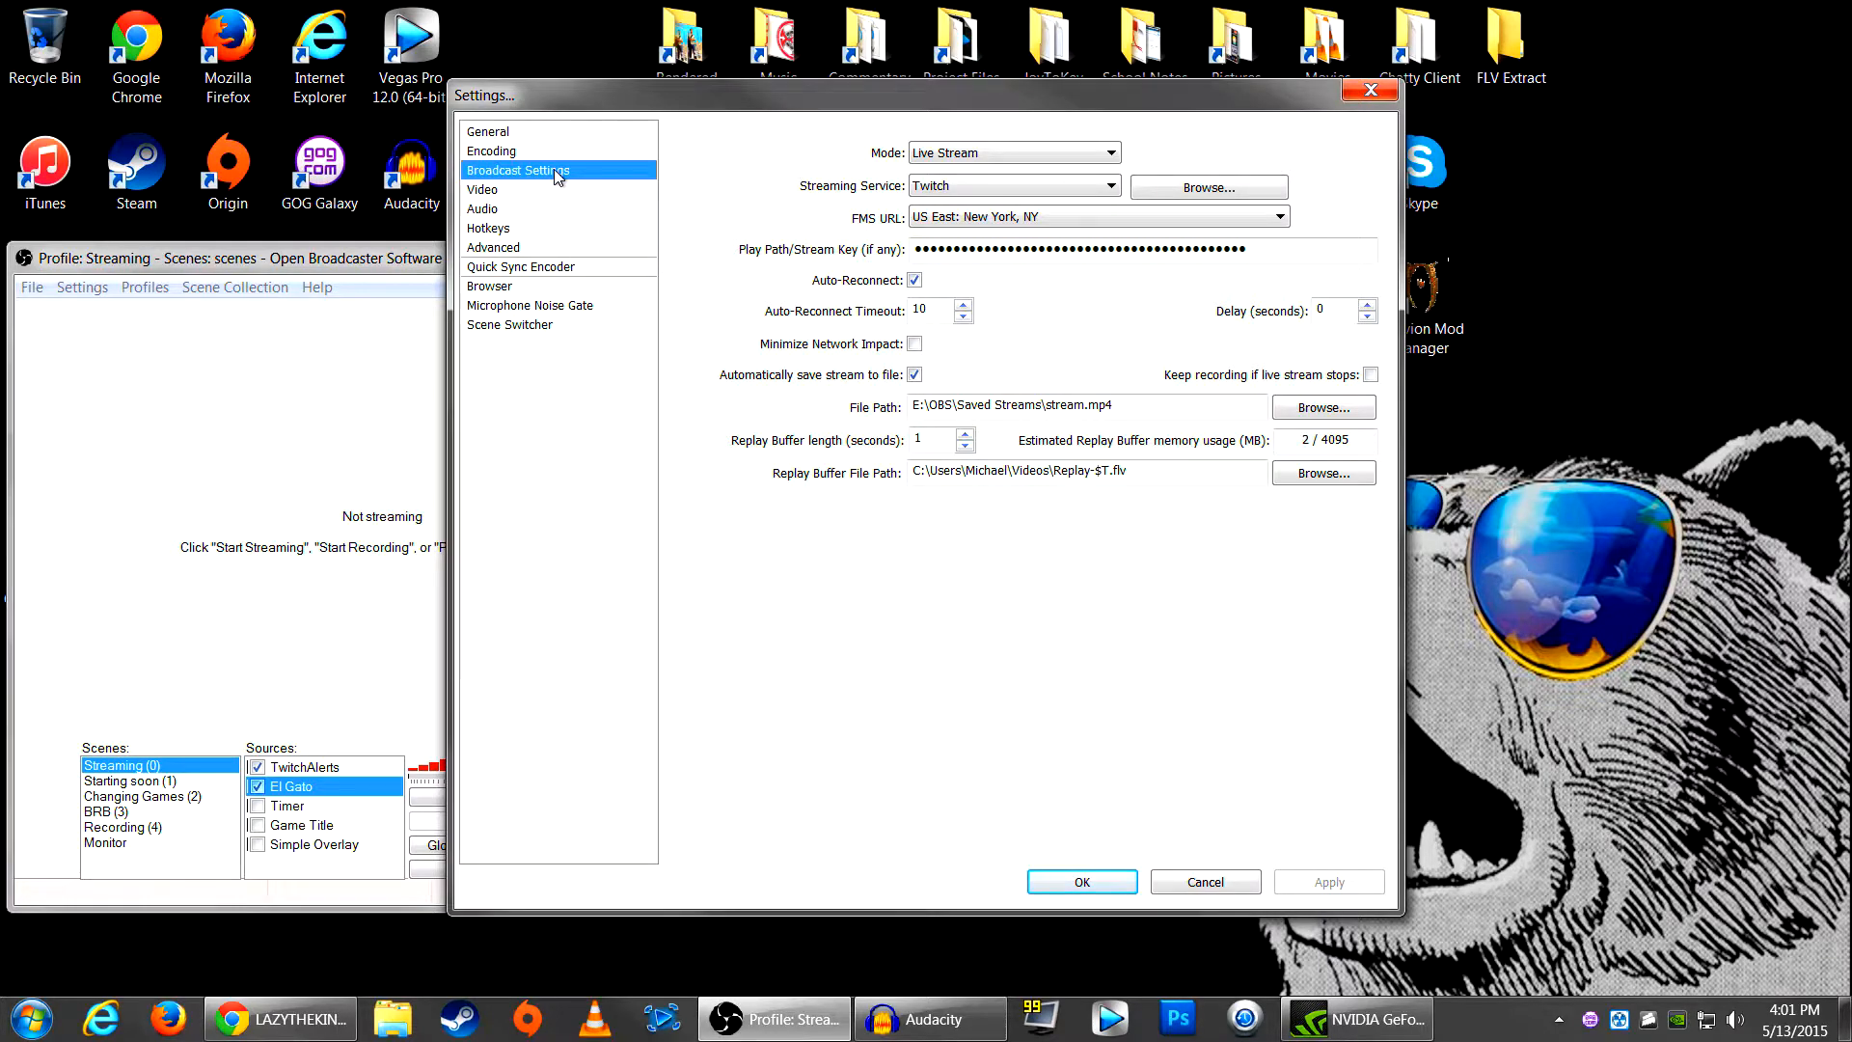
{"action": "left_click", "coordinate": [1119, 153]}
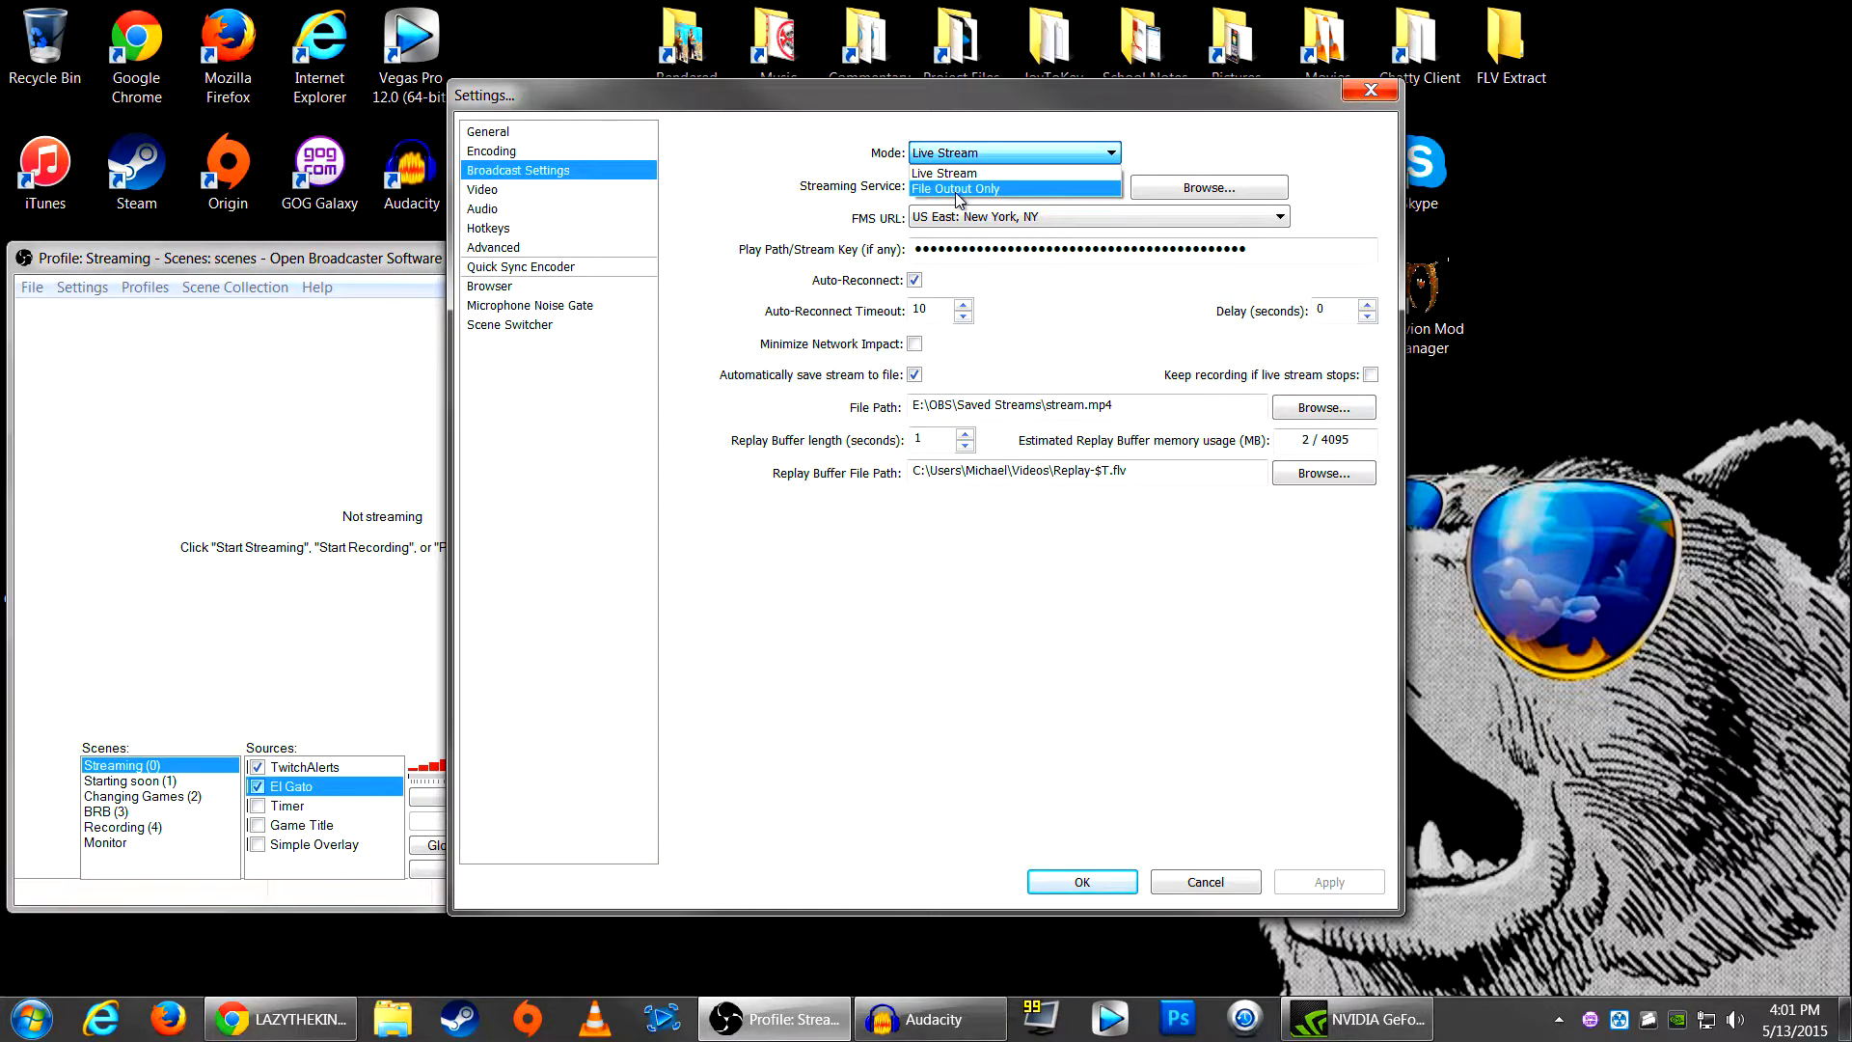
{"action": "left_click", "coordinate": [823, 128]}
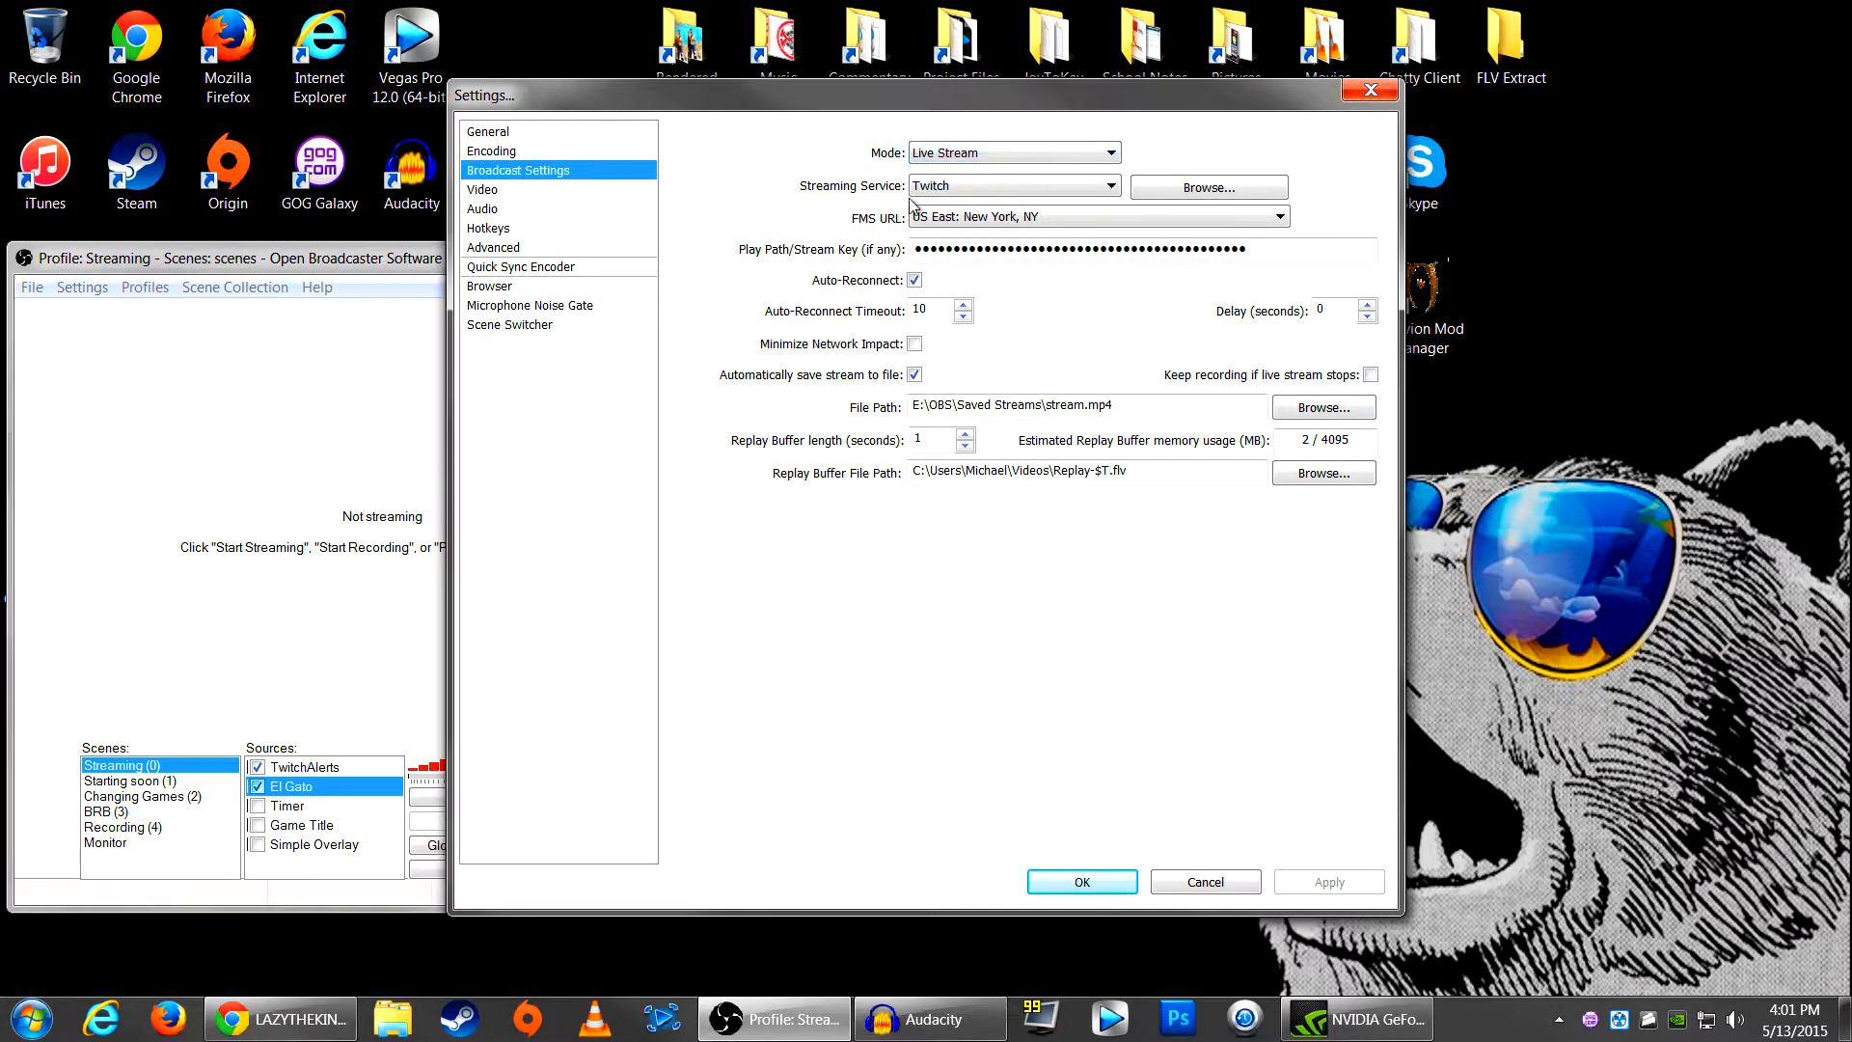
{"action": "left_click", "coordinate": [1059, 186]}
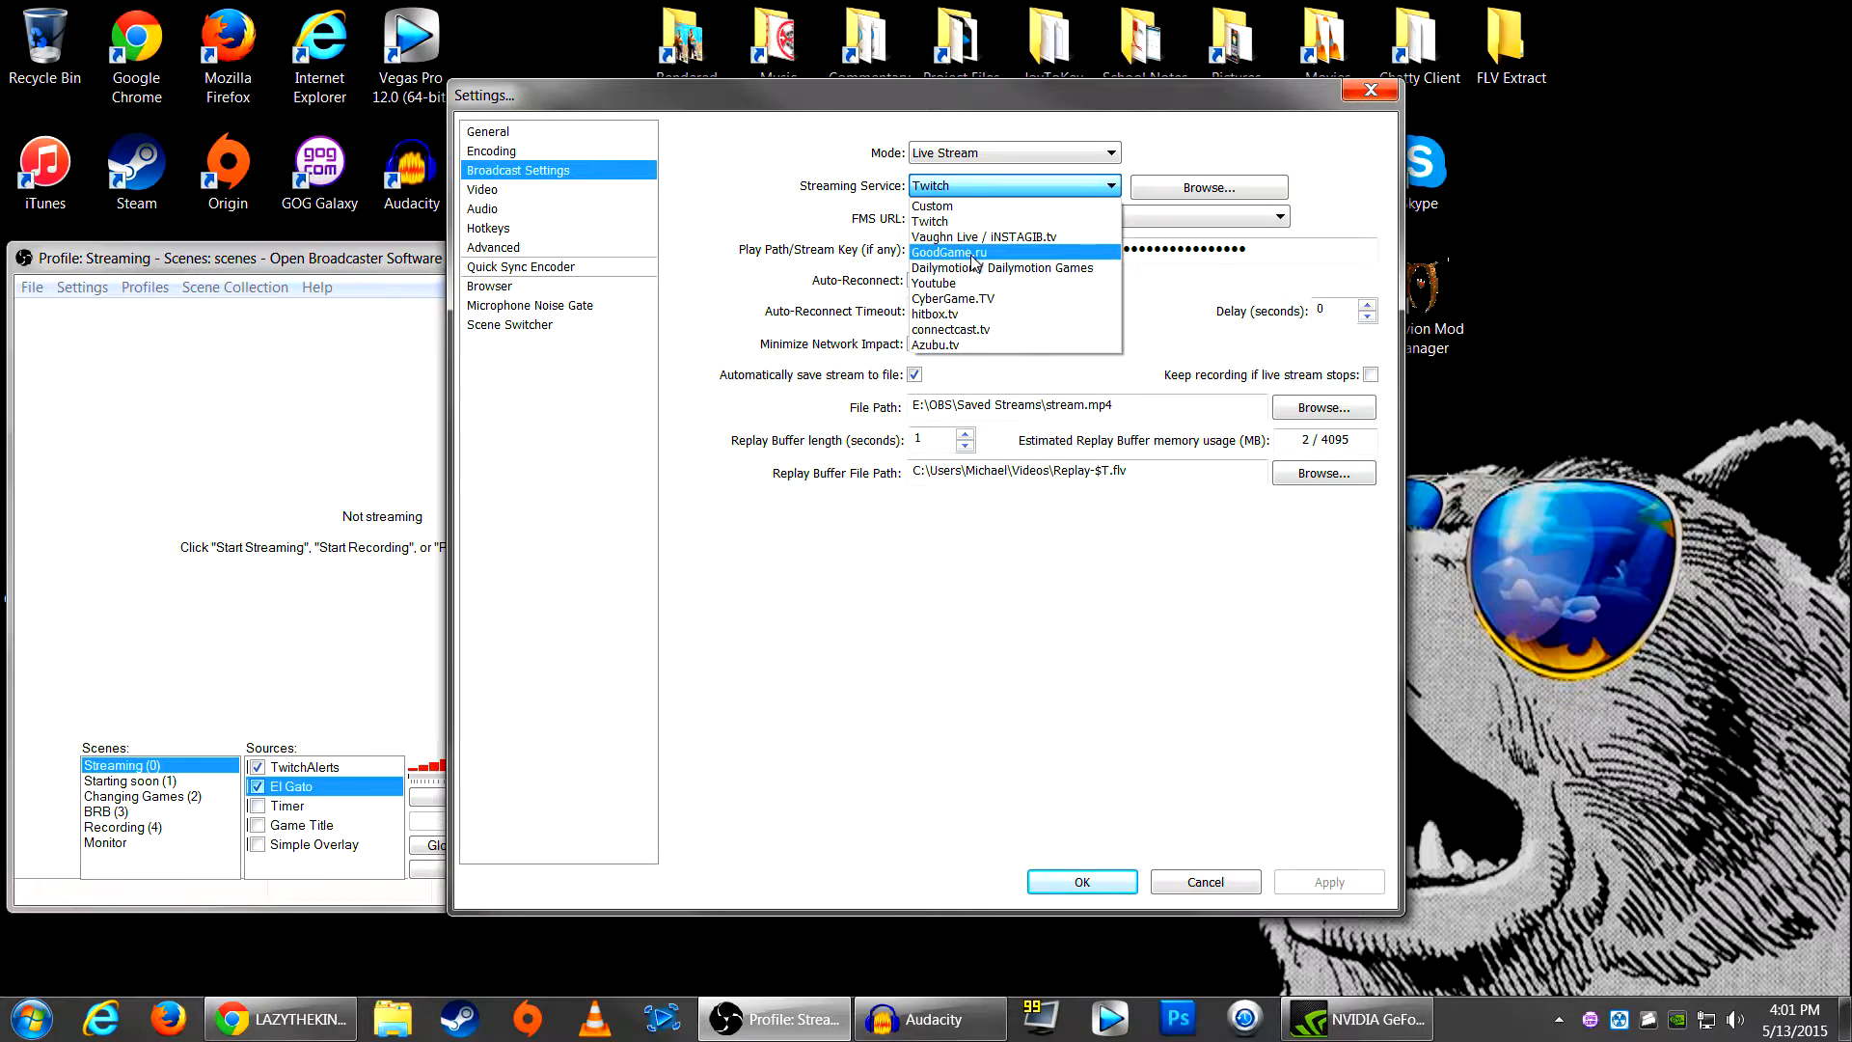
{"action": "left_click", "coordinate": [1170, 155]}
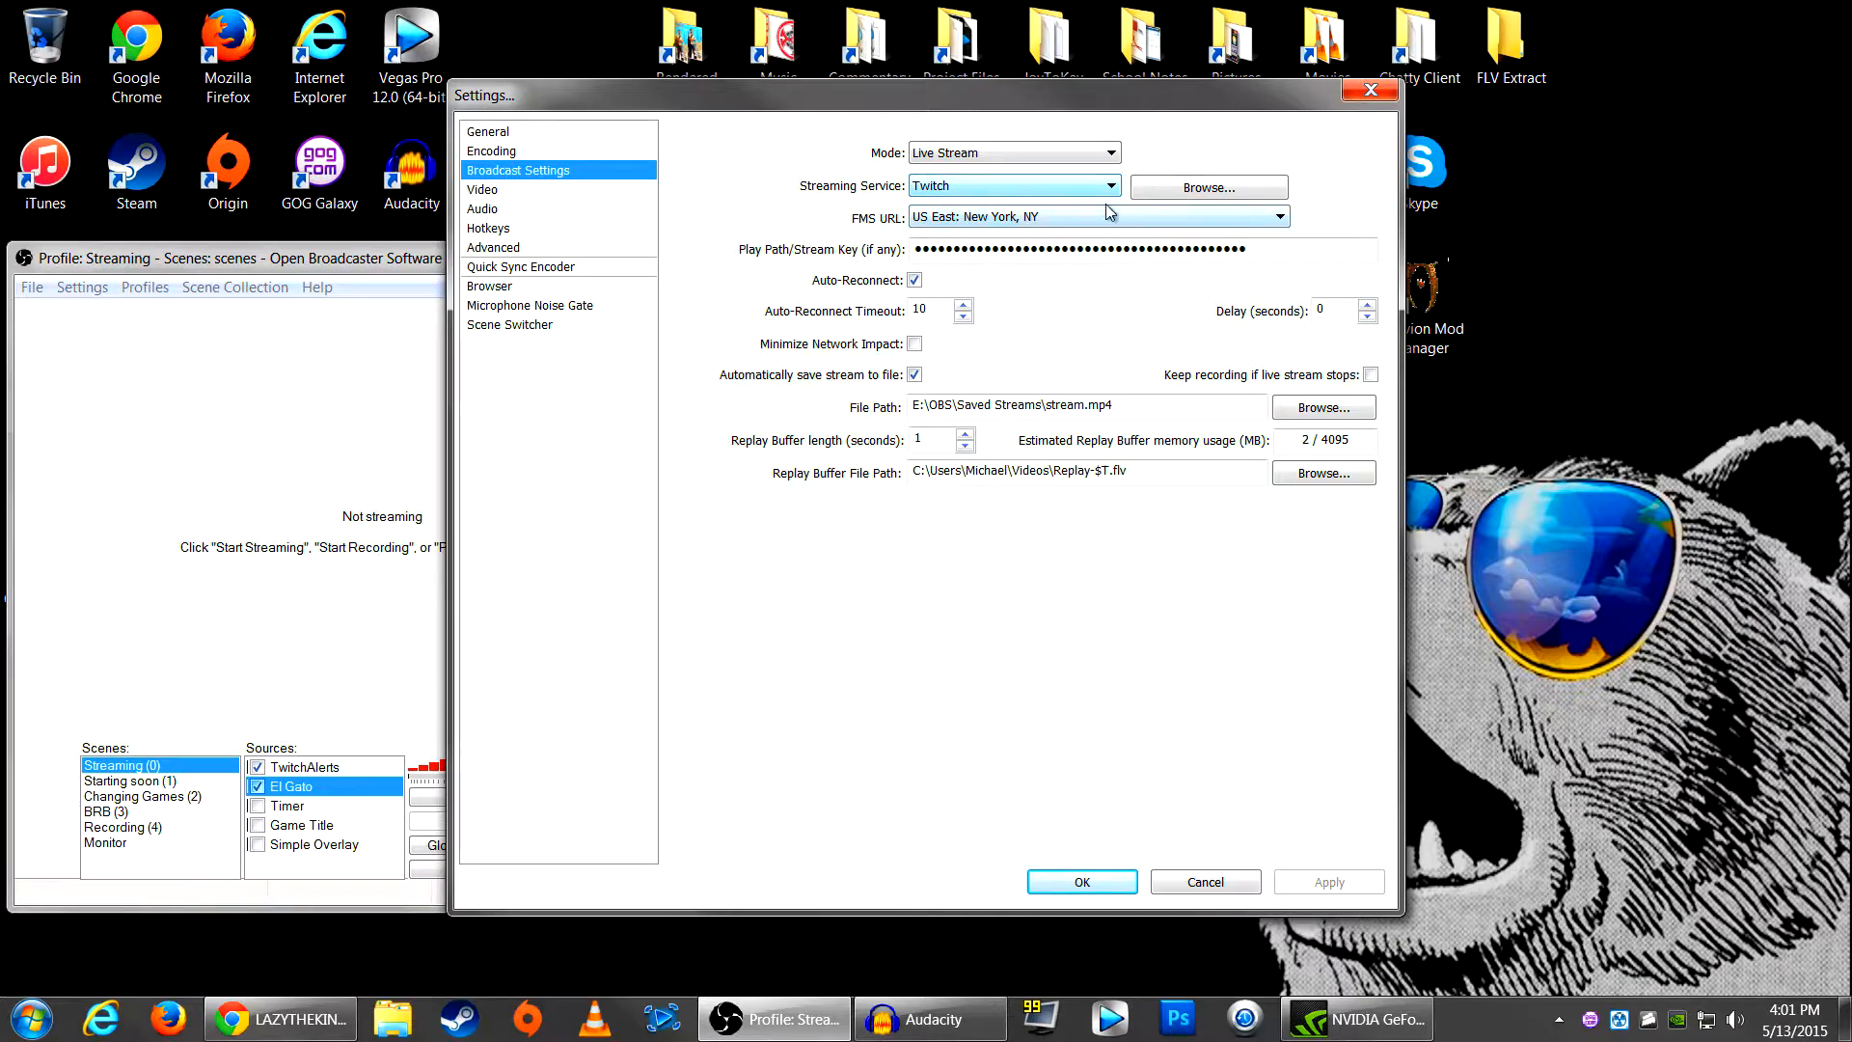
{"action": "left_click", "coordinate": [1071, 224]}
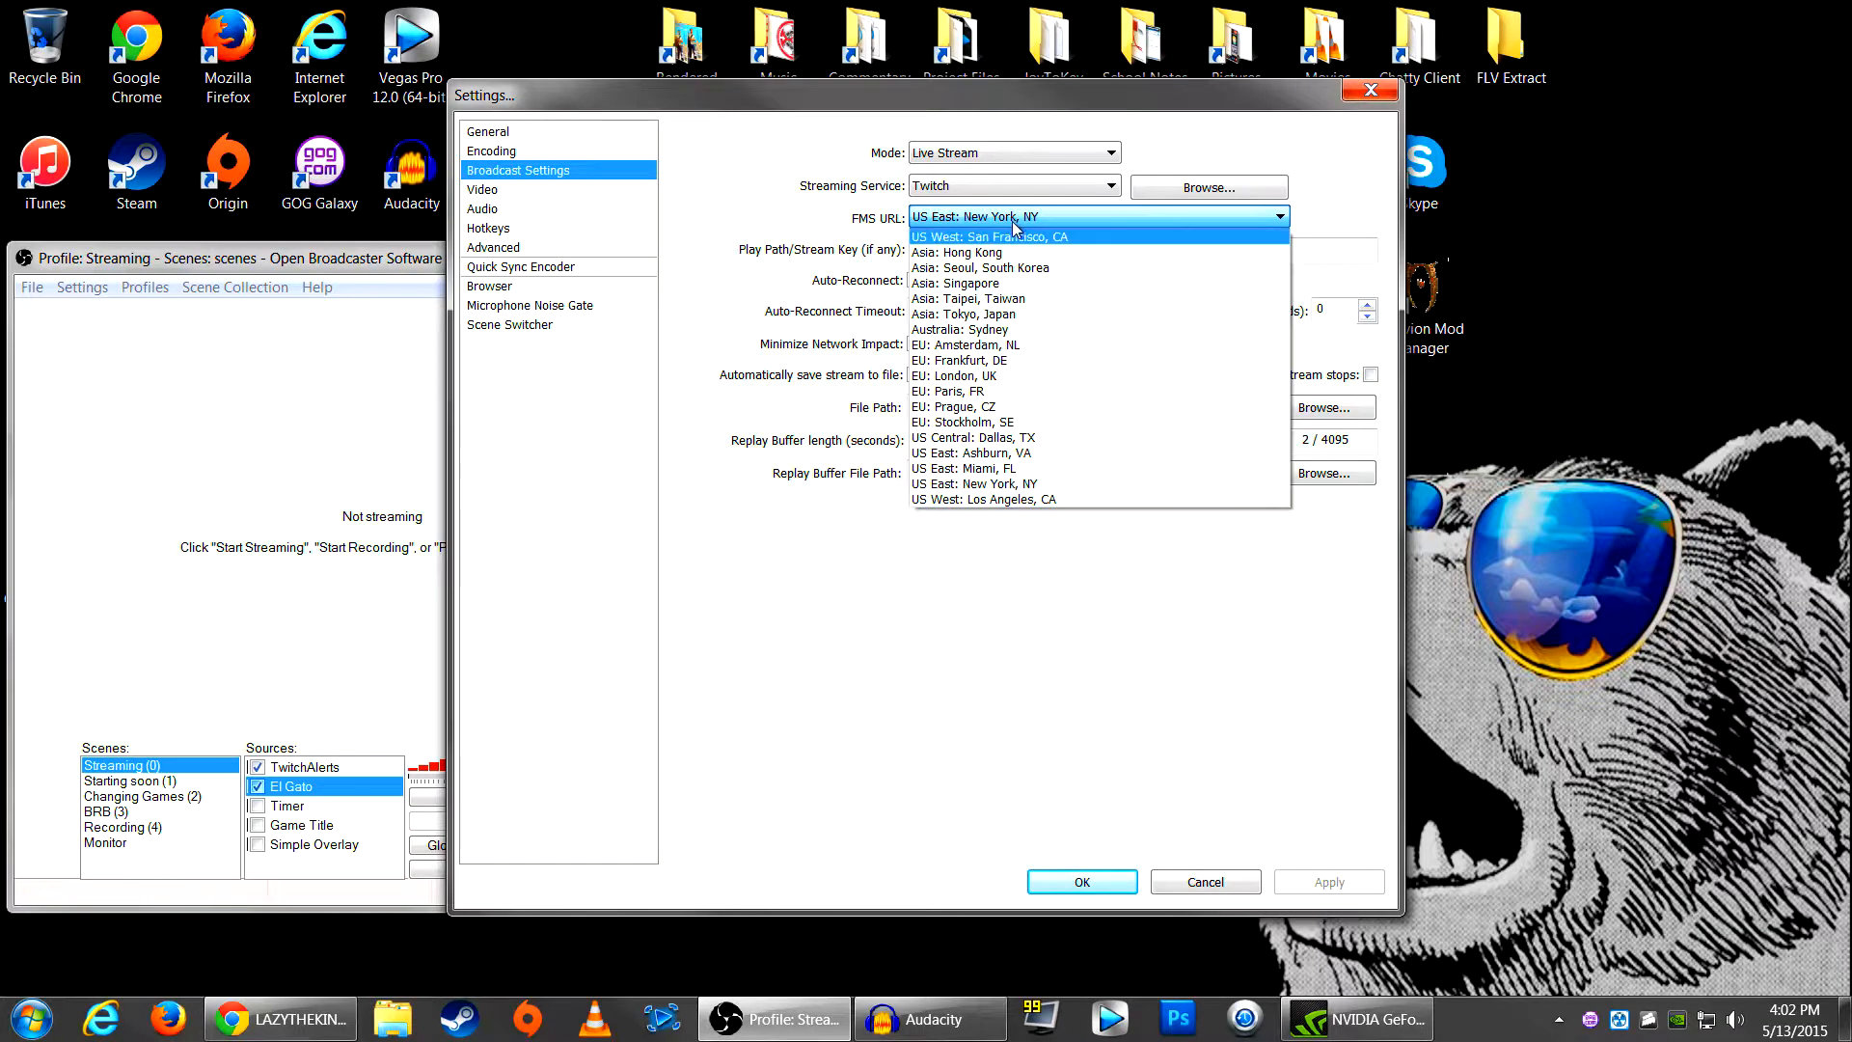
{"action": "left_click", "coordinate": [1034, 629]}
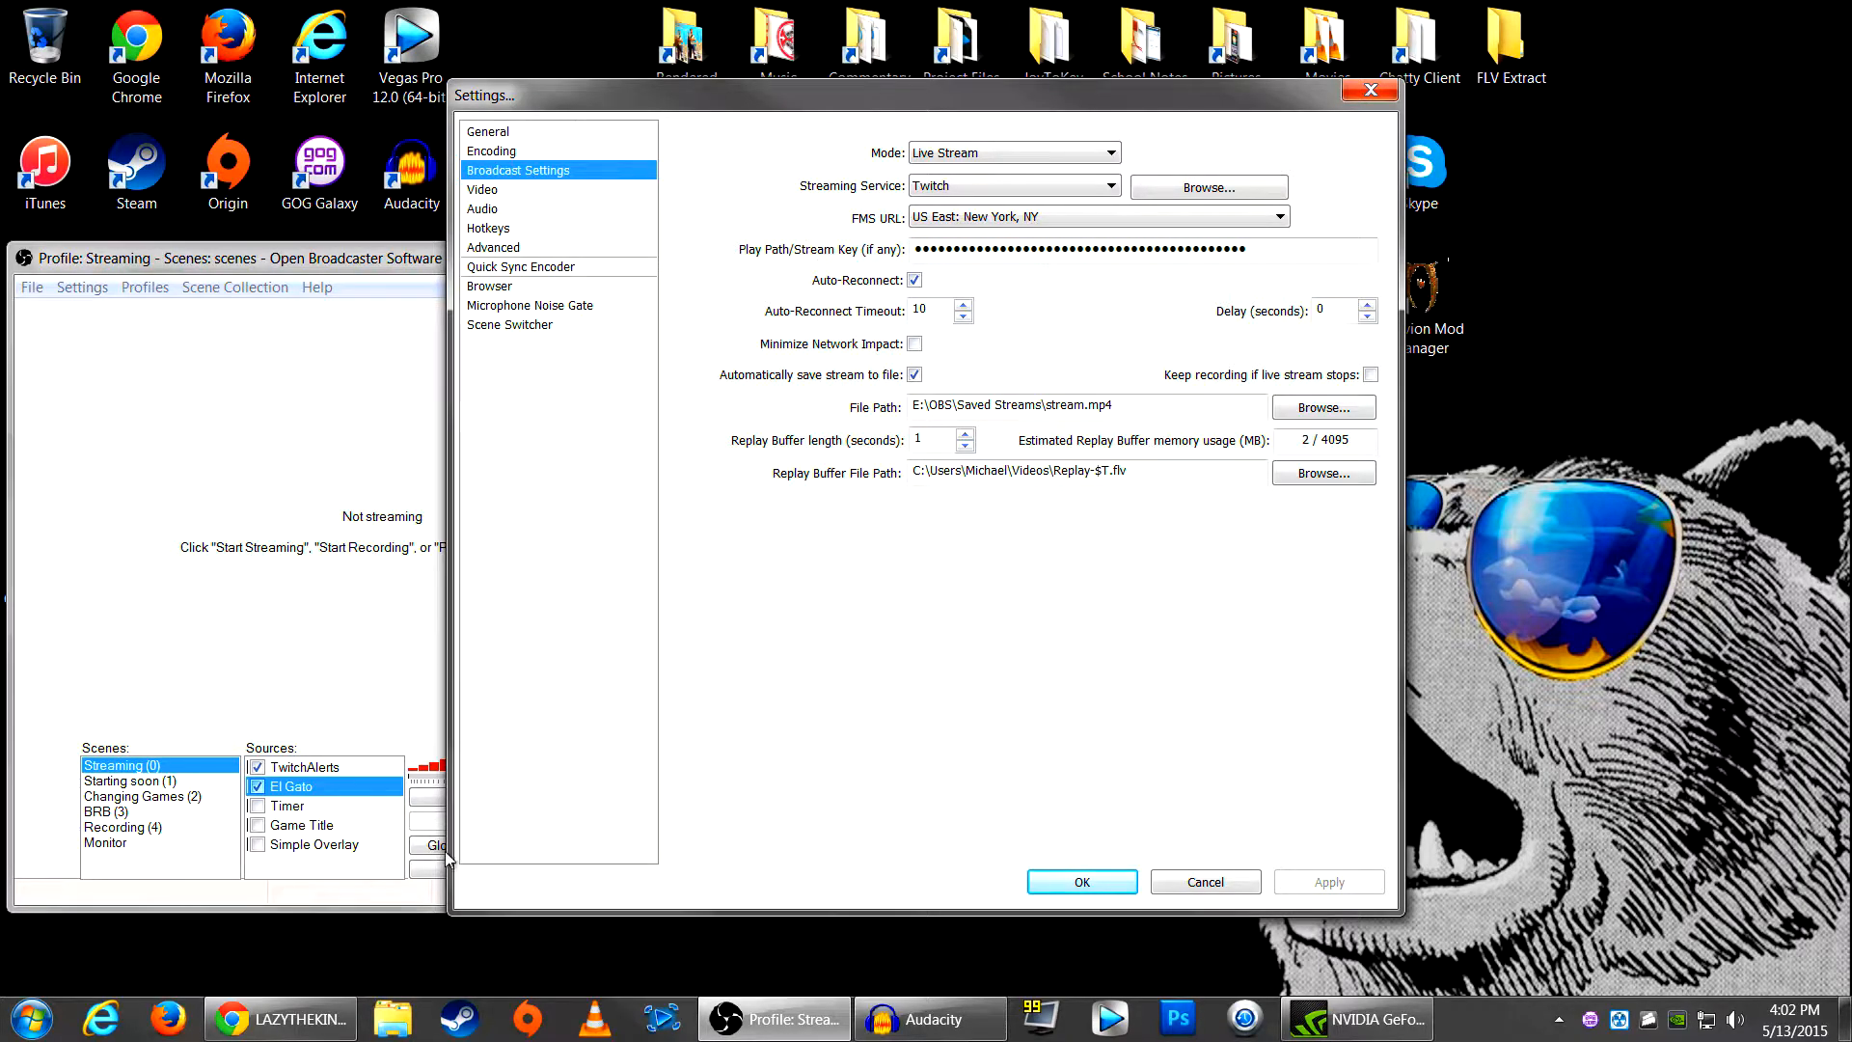
Step: Switch to the Twitch dashboard in Chrome, closing the settings, turning off Always On Top and minimizing the streaming program
{"action": "left_click", "coordinate": [304, 1028]}
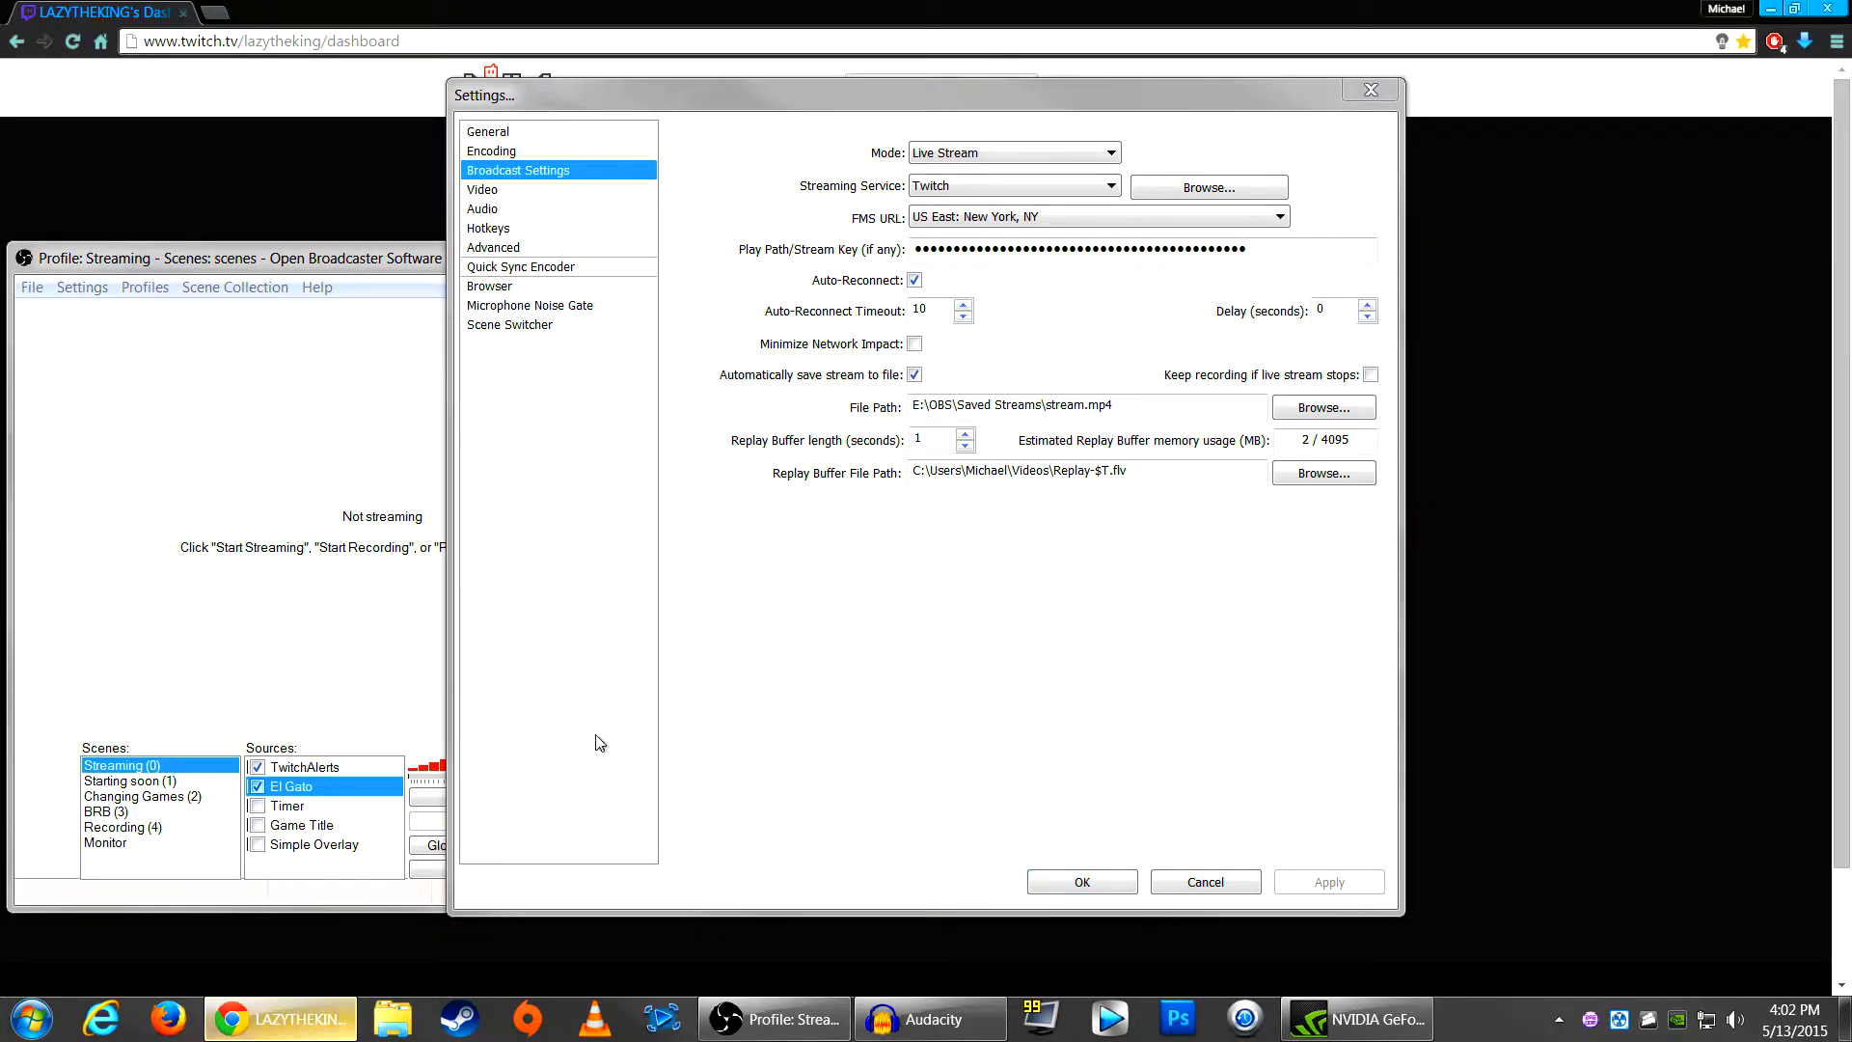
{"action": "left_click", "coordinate": [1371, 90]}
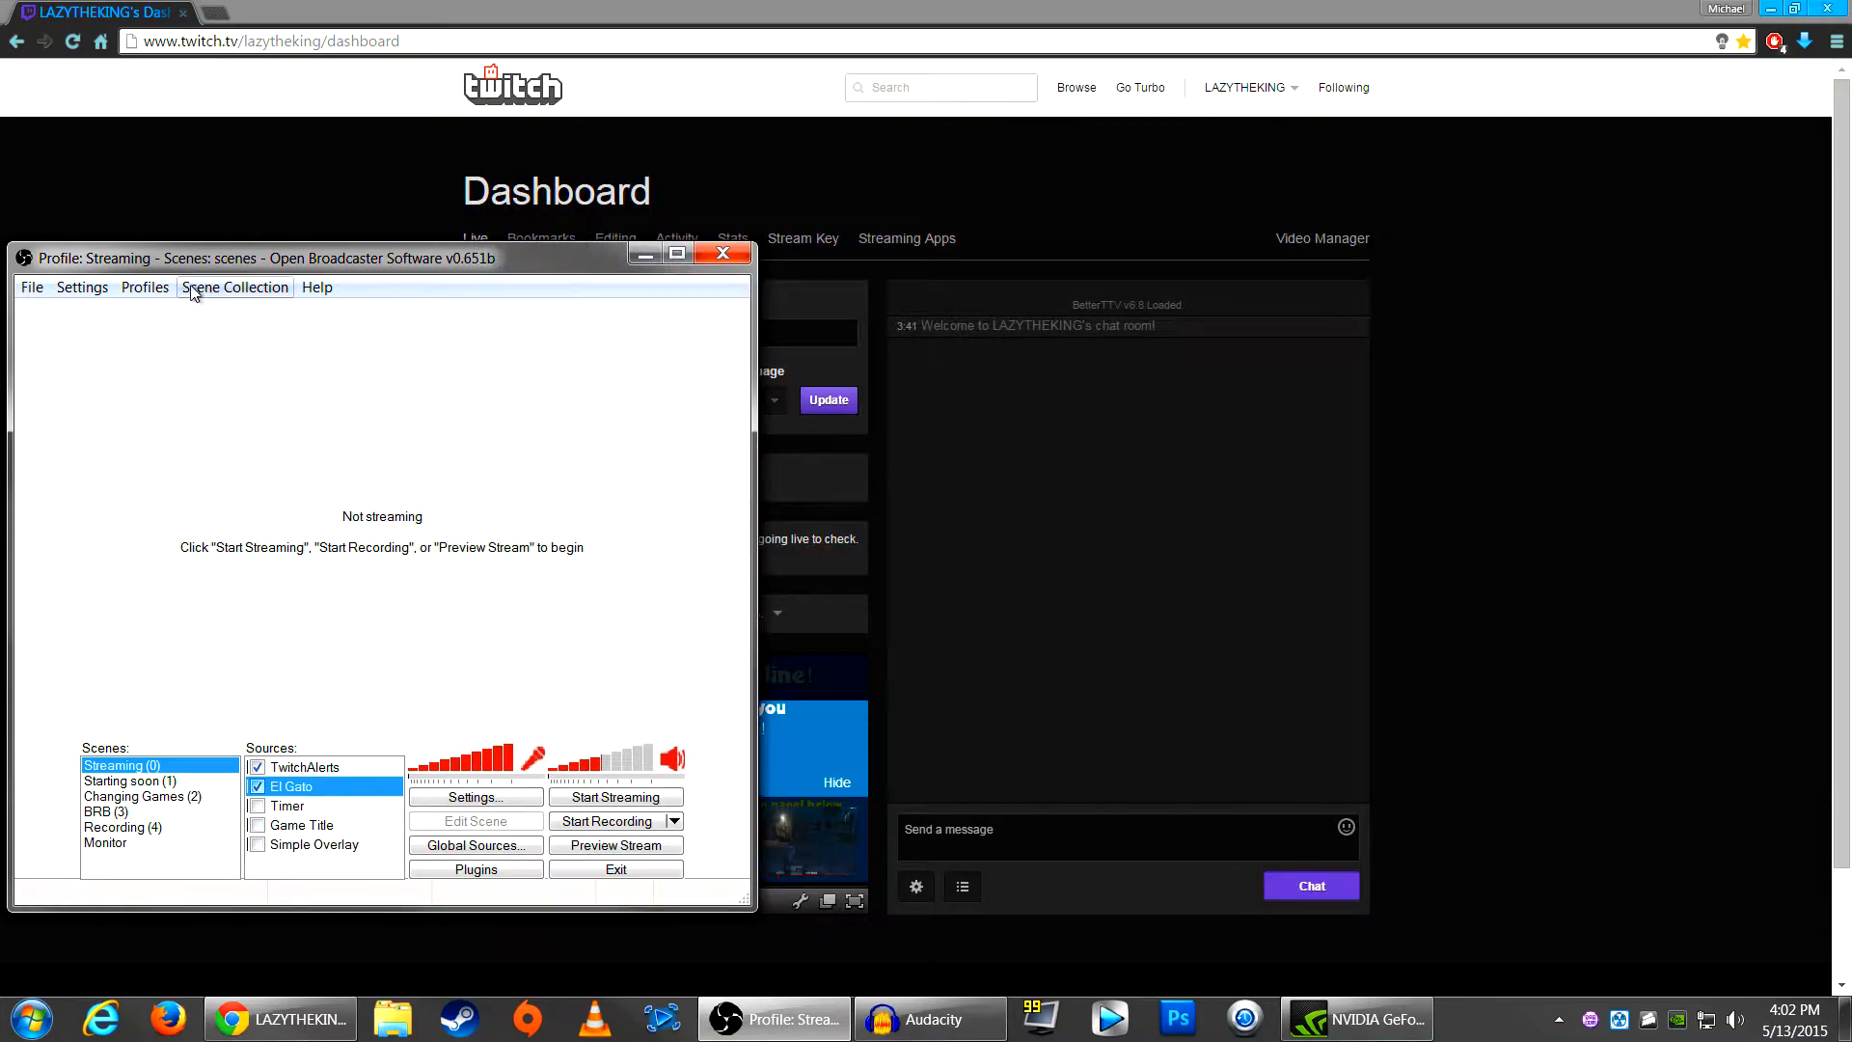
{"action": "left_click", "coordinate": [82, 287]}
{"action": "left_click", "coordinate": [125, 347]}
{"action": "left_click", "coordinate": [646, 255]}
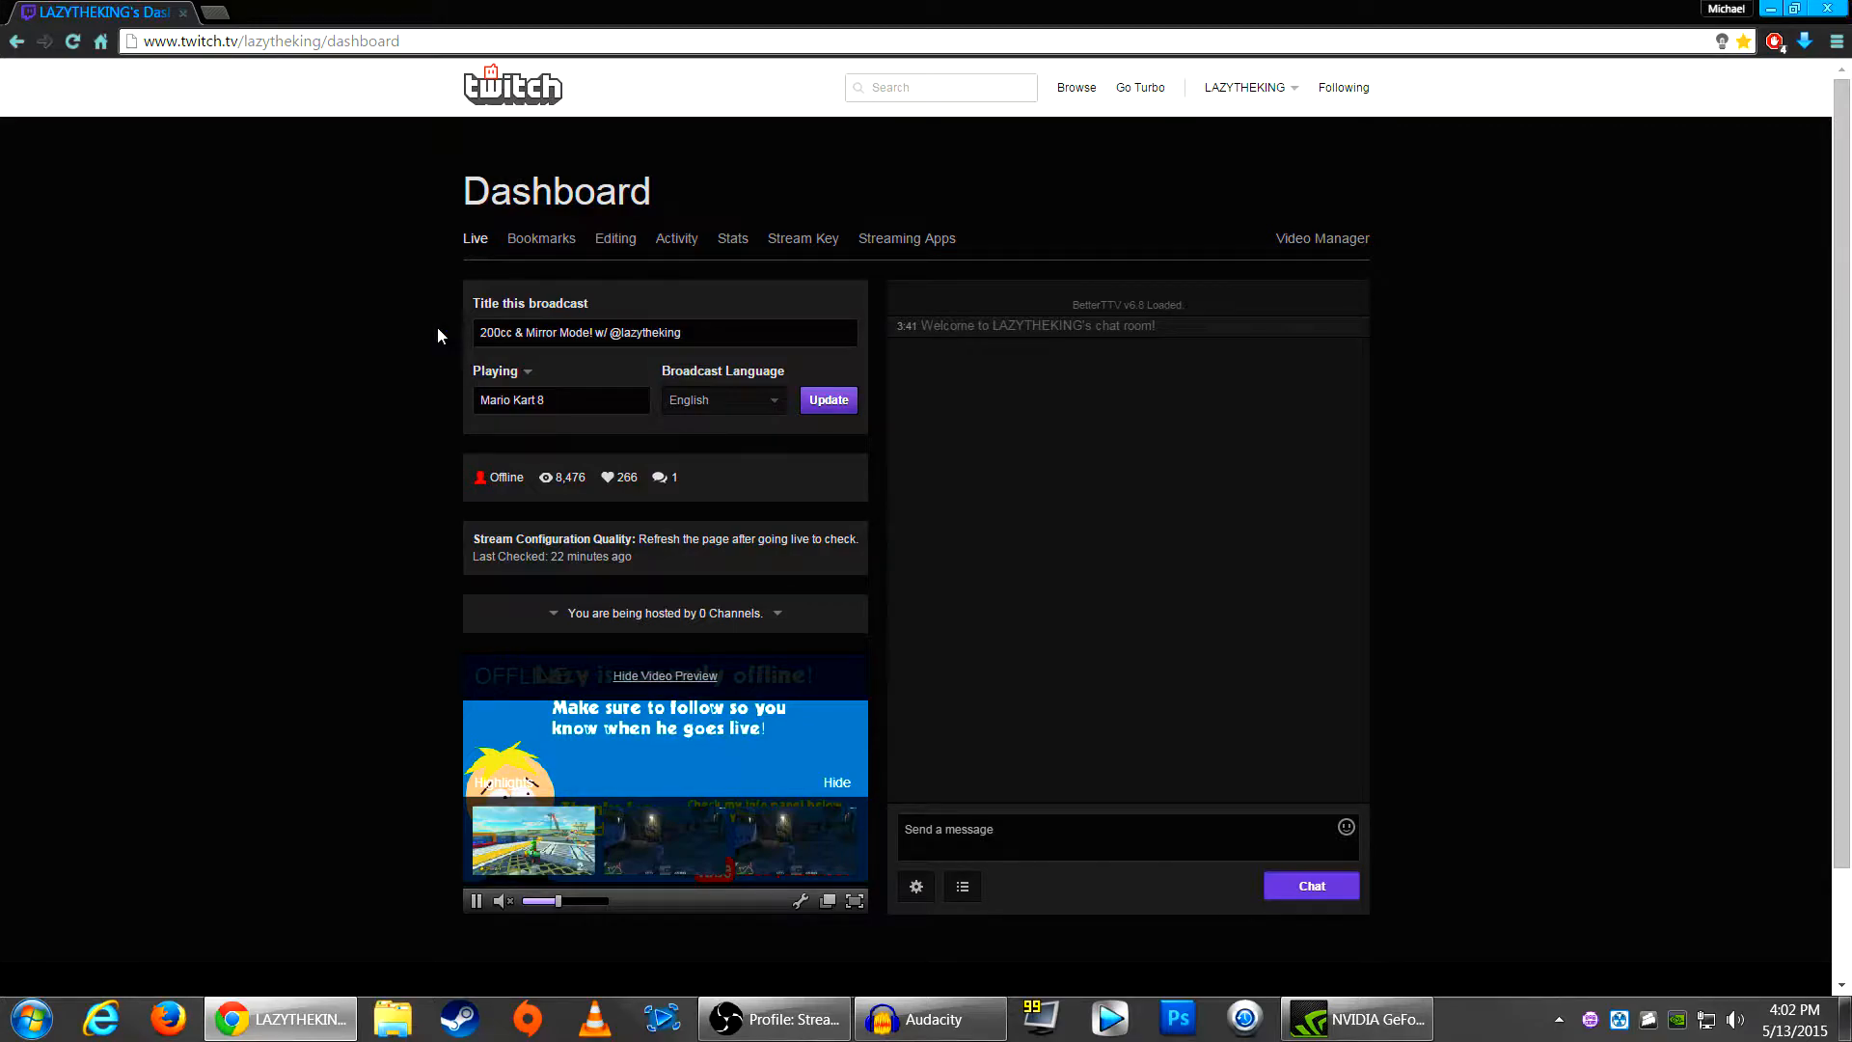
Step: Set the game being played on the Twitch dashboard to The Witcher
{"action": "left_click_drag", "start_coordinate": [576, 405], "coordinate": [406, 412]}
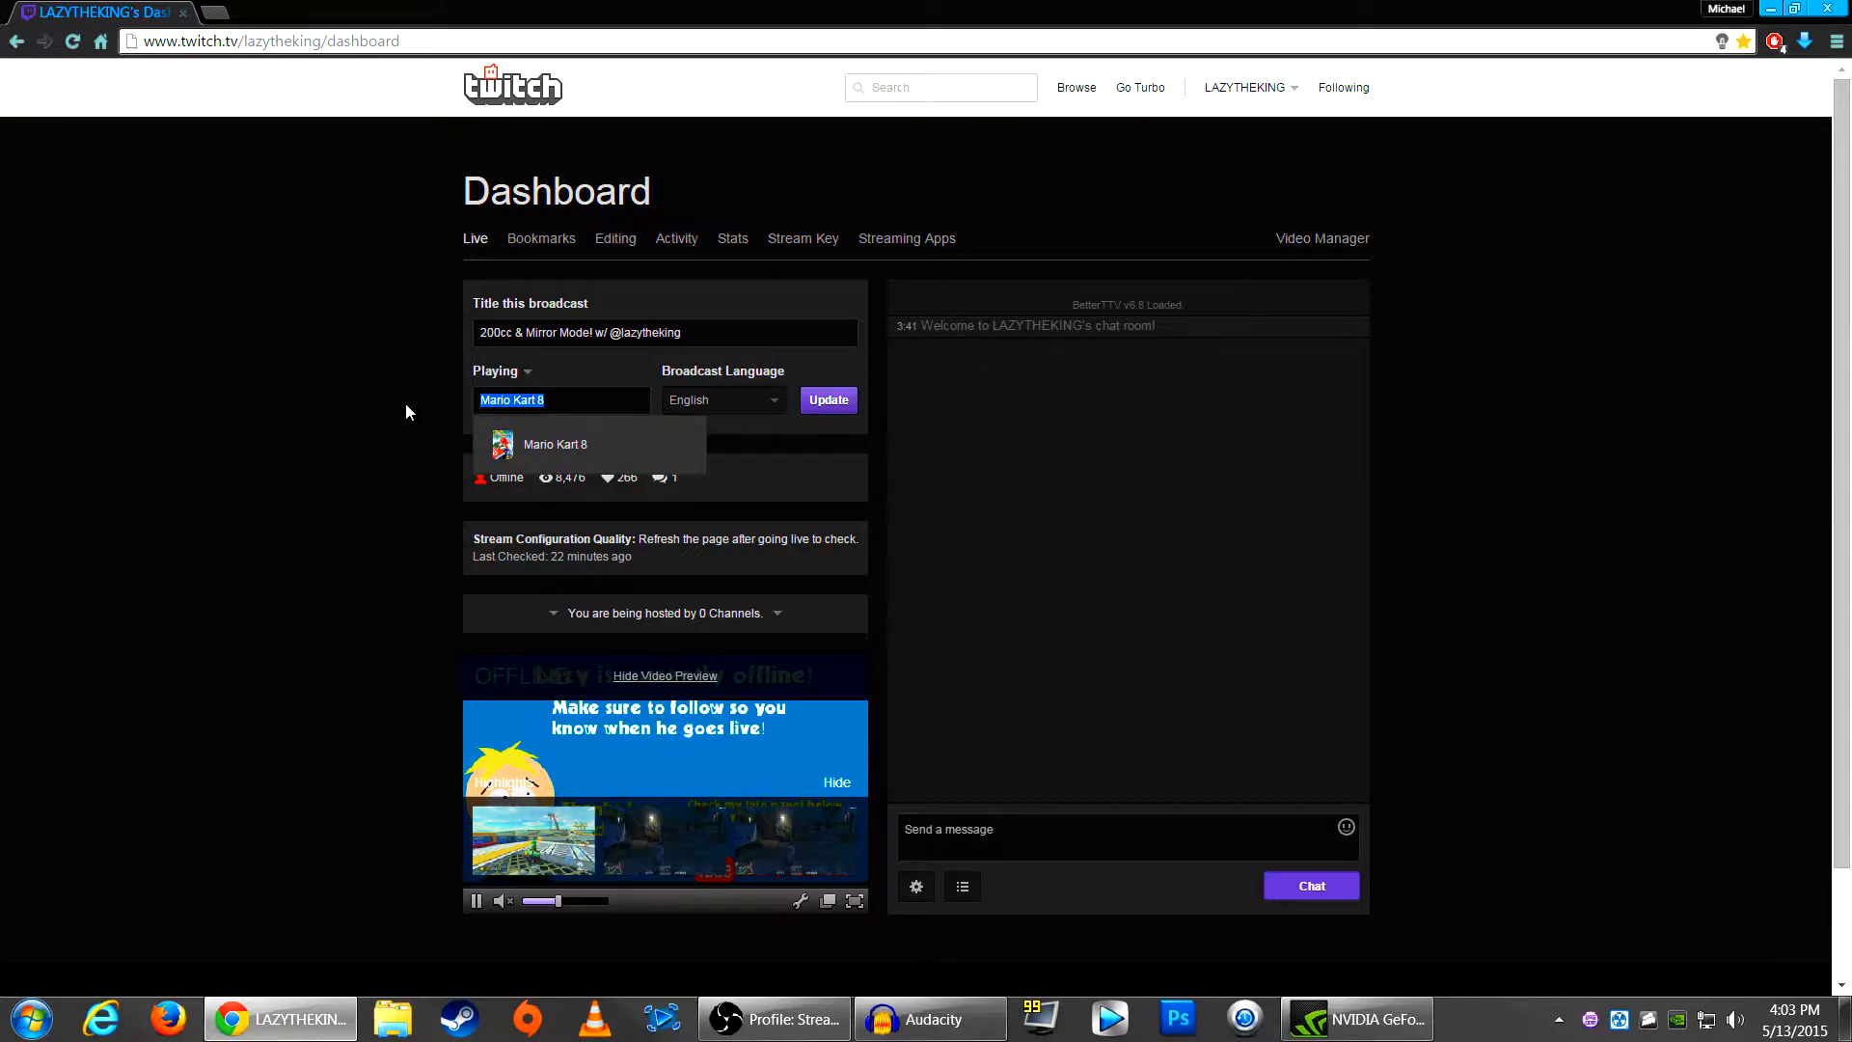
{"action": "type", "text": "The"}
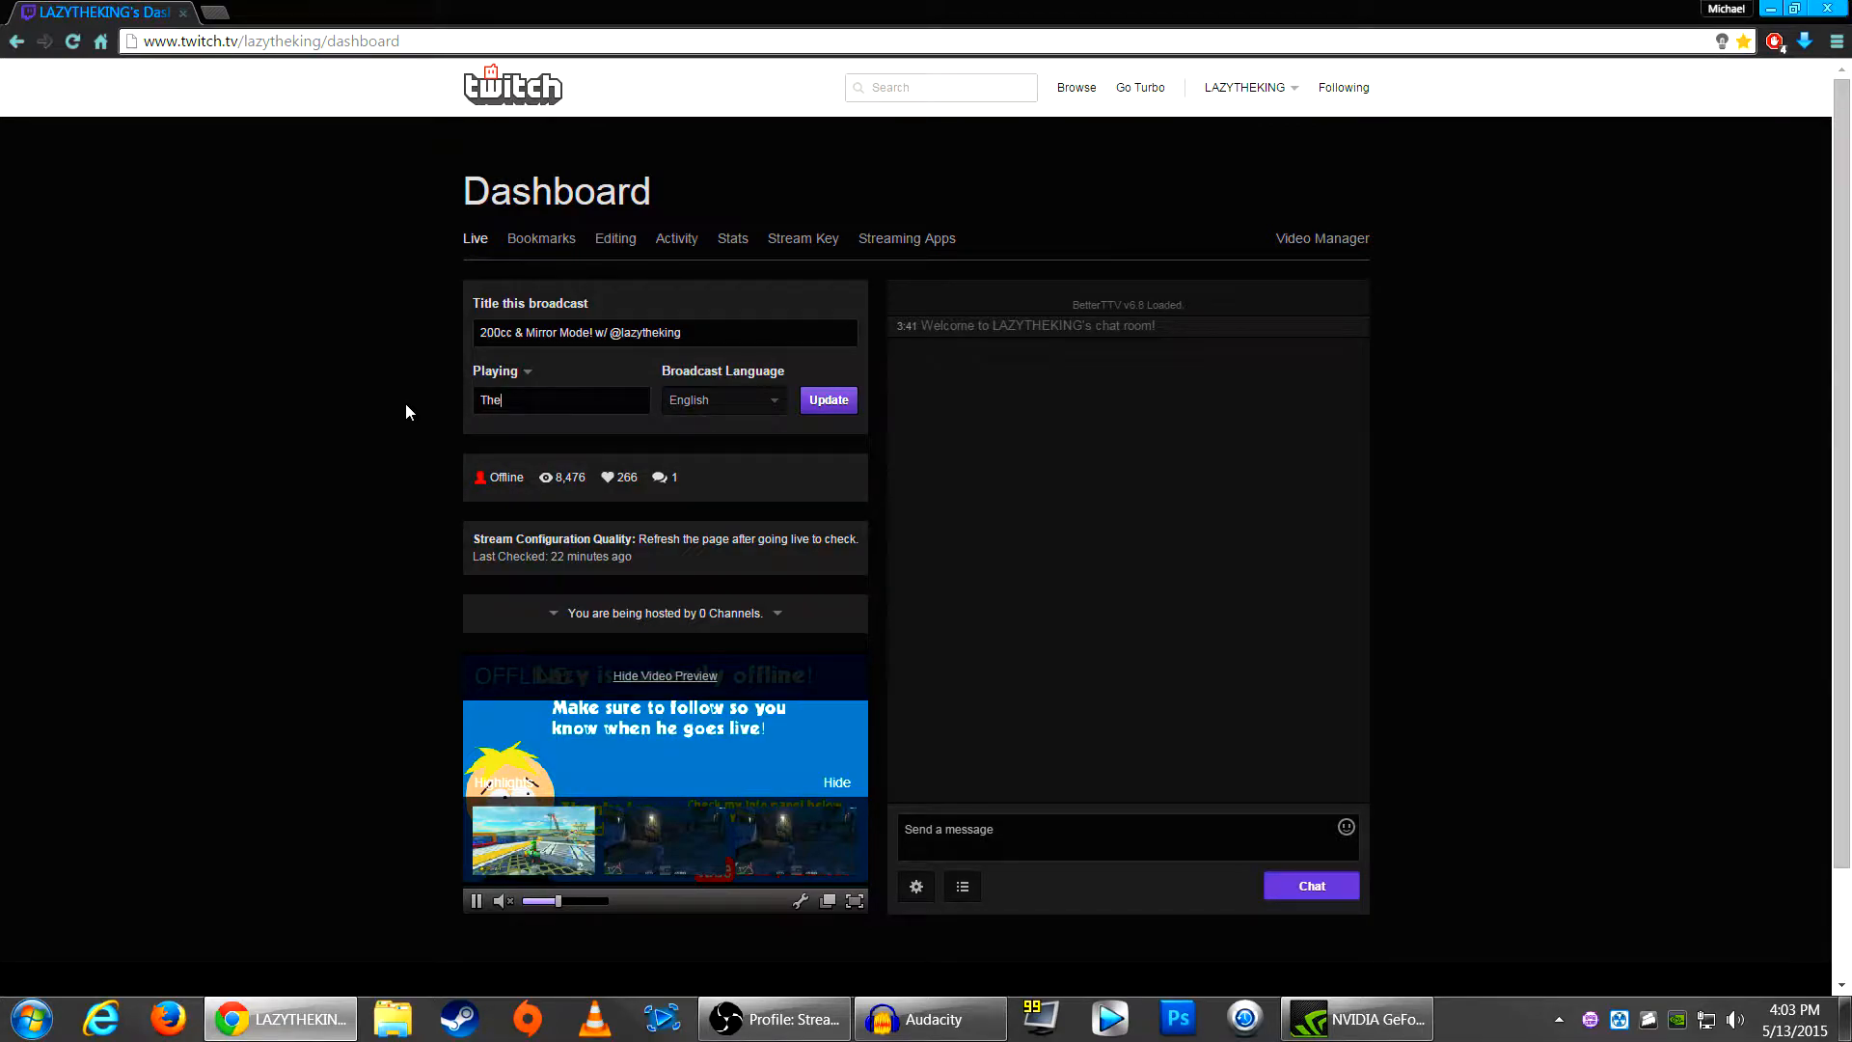
{"action": "type", "text": " Witcher"}
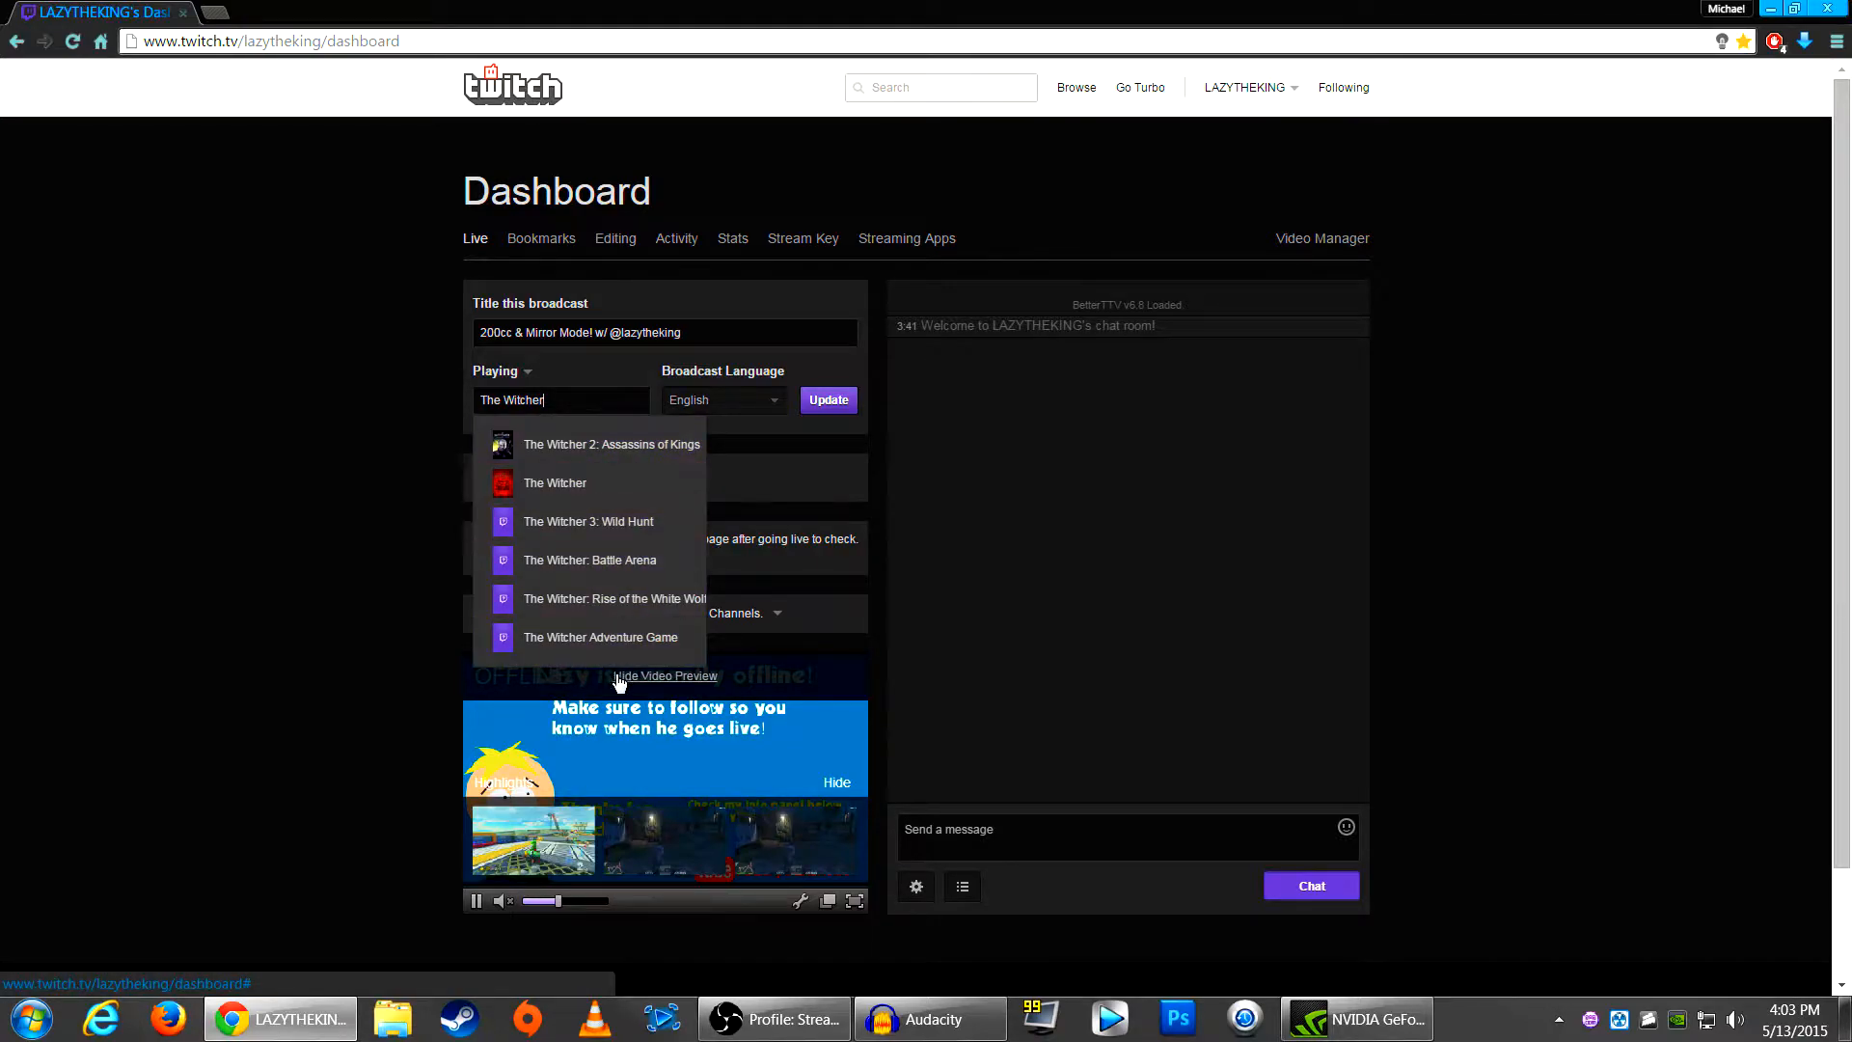
{"action": "left_click", "coordinate": [539, 496]}
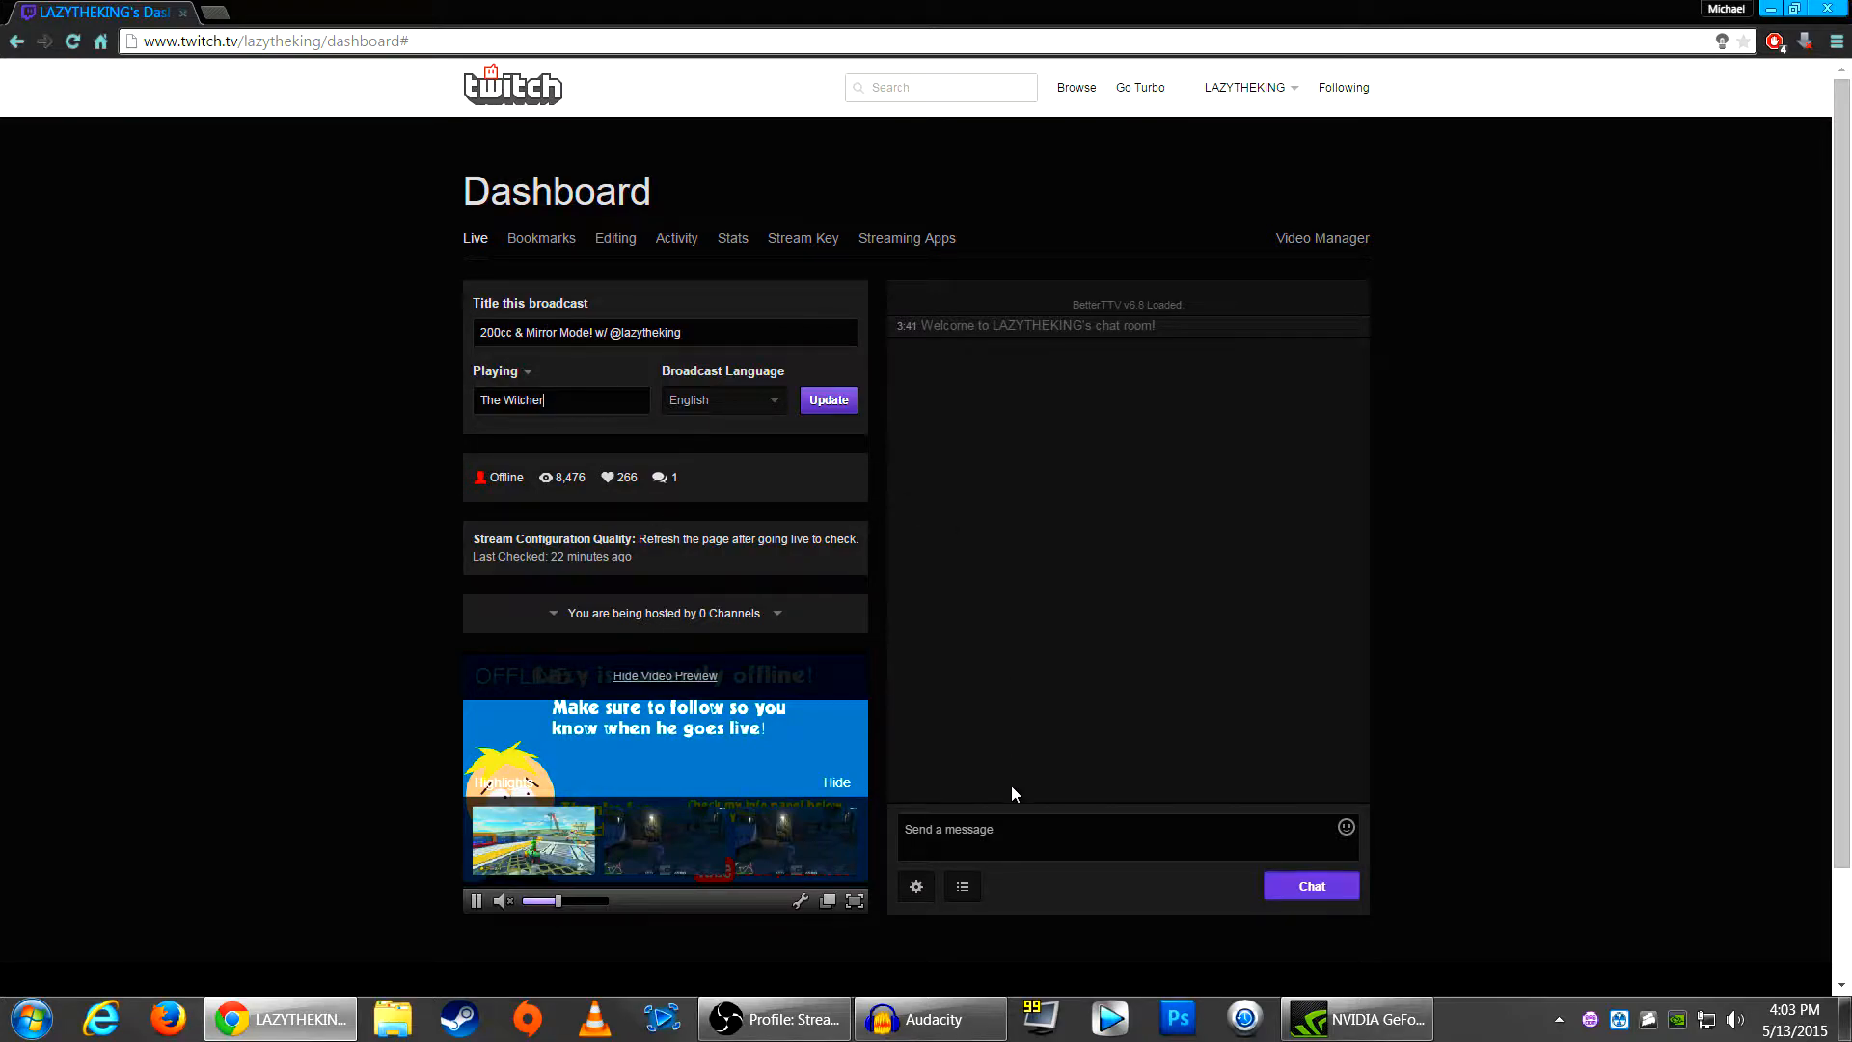
Step: Check the chat's viewer list and the main Open Broadcaster Software window, returning to the Twitch dashboard
{"action": "left_click", "coordinate": [963, 886]}
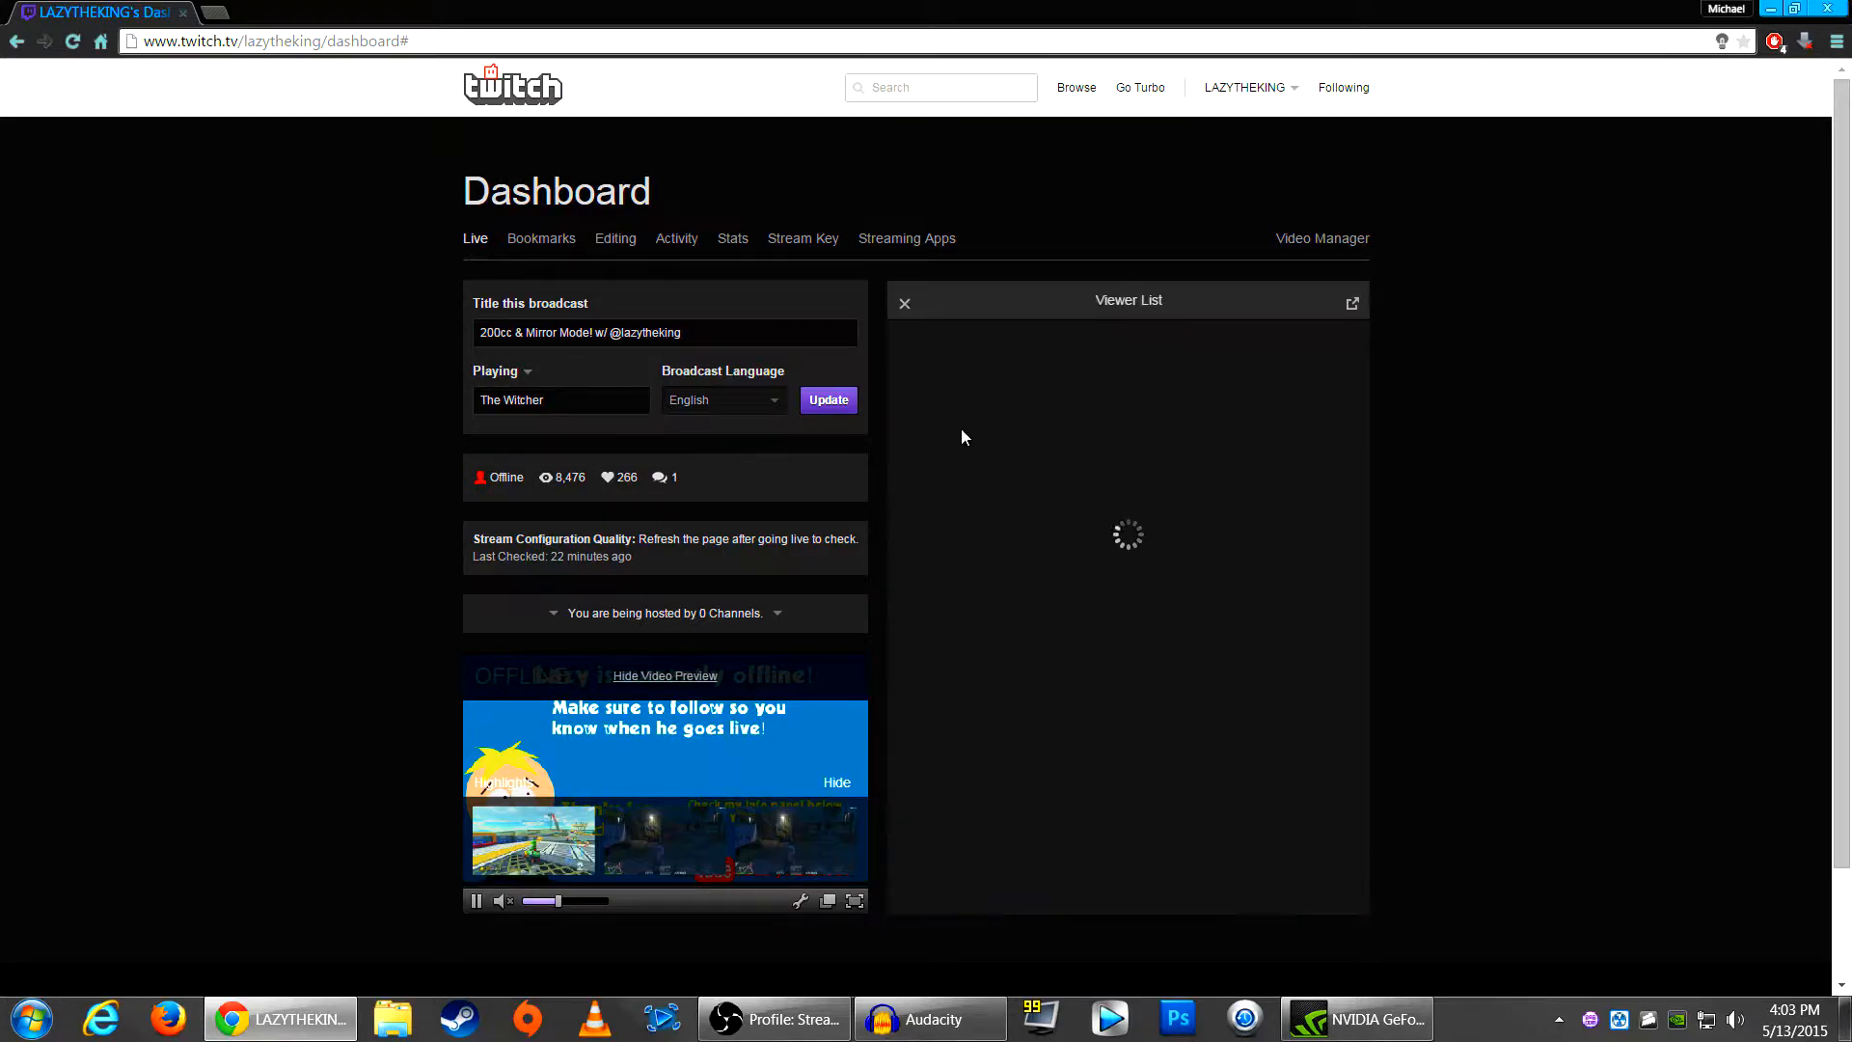
{"action": "left_click", "coordinate": [905, 305]}
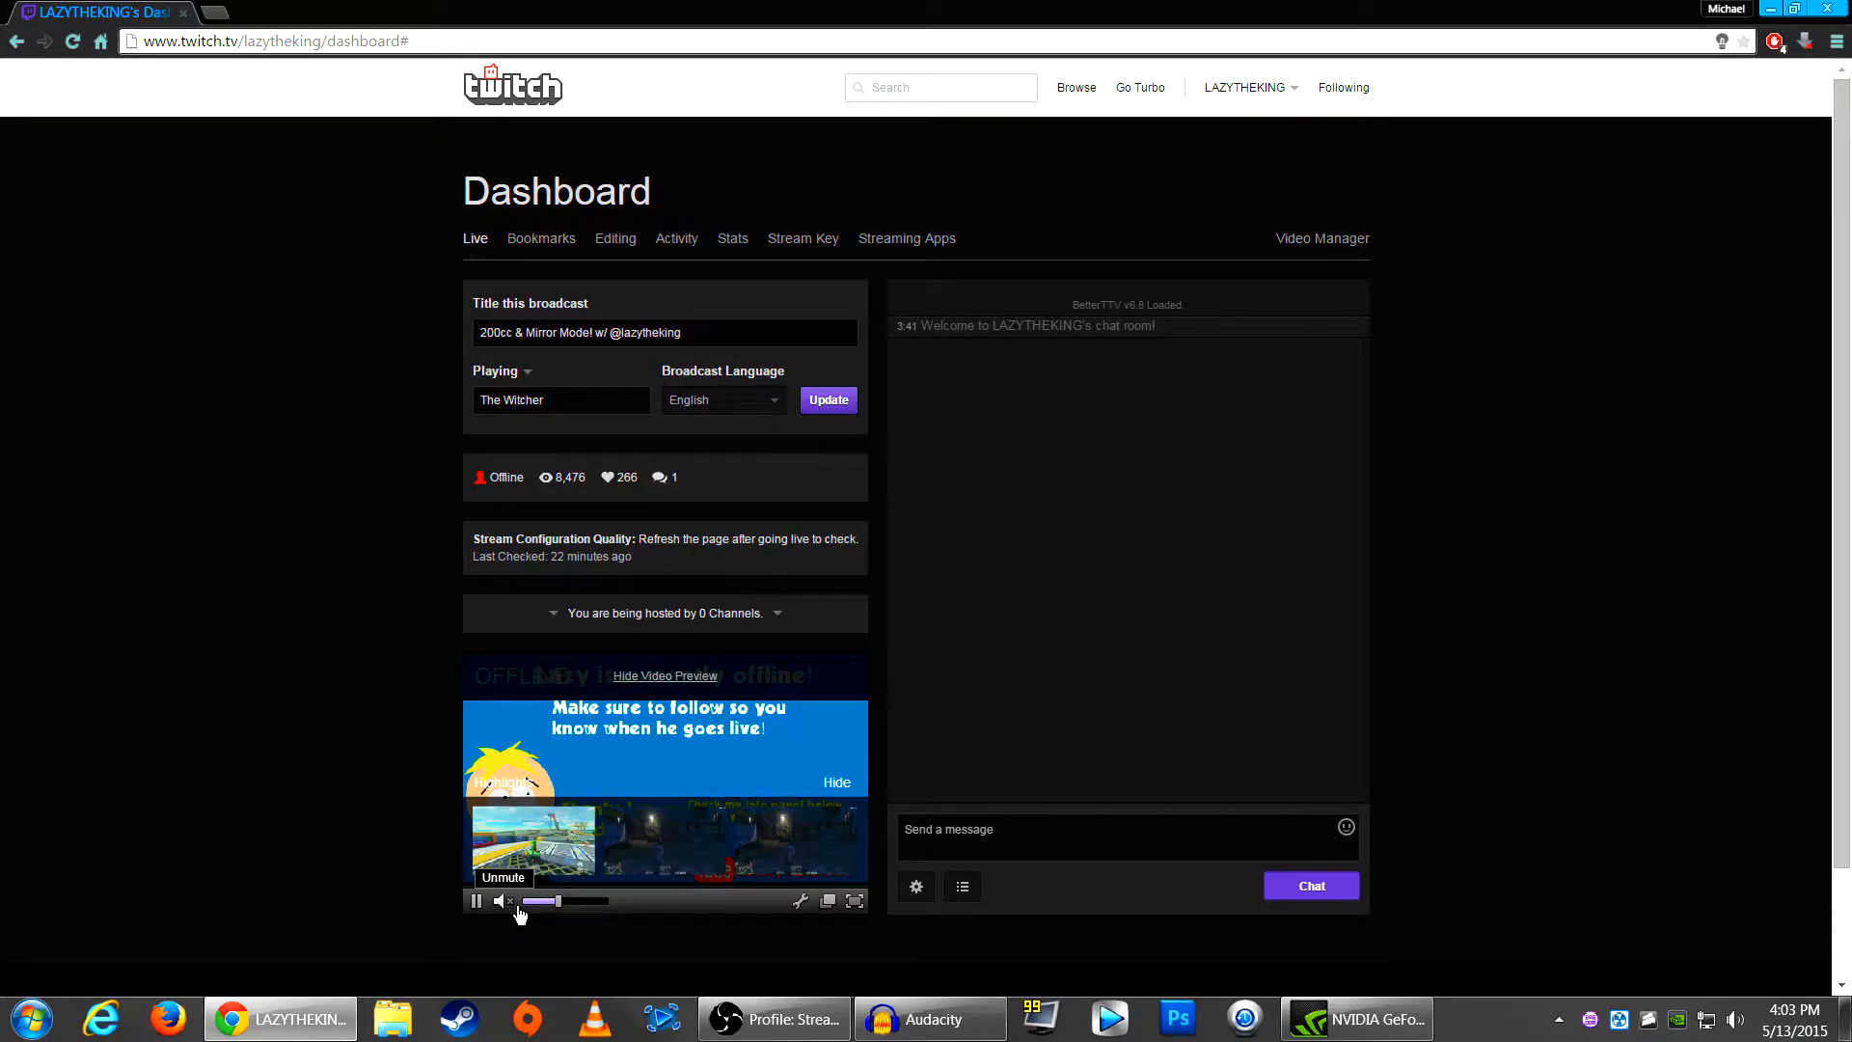
{"action": "left_click", "coordinate": [786, 1015]}
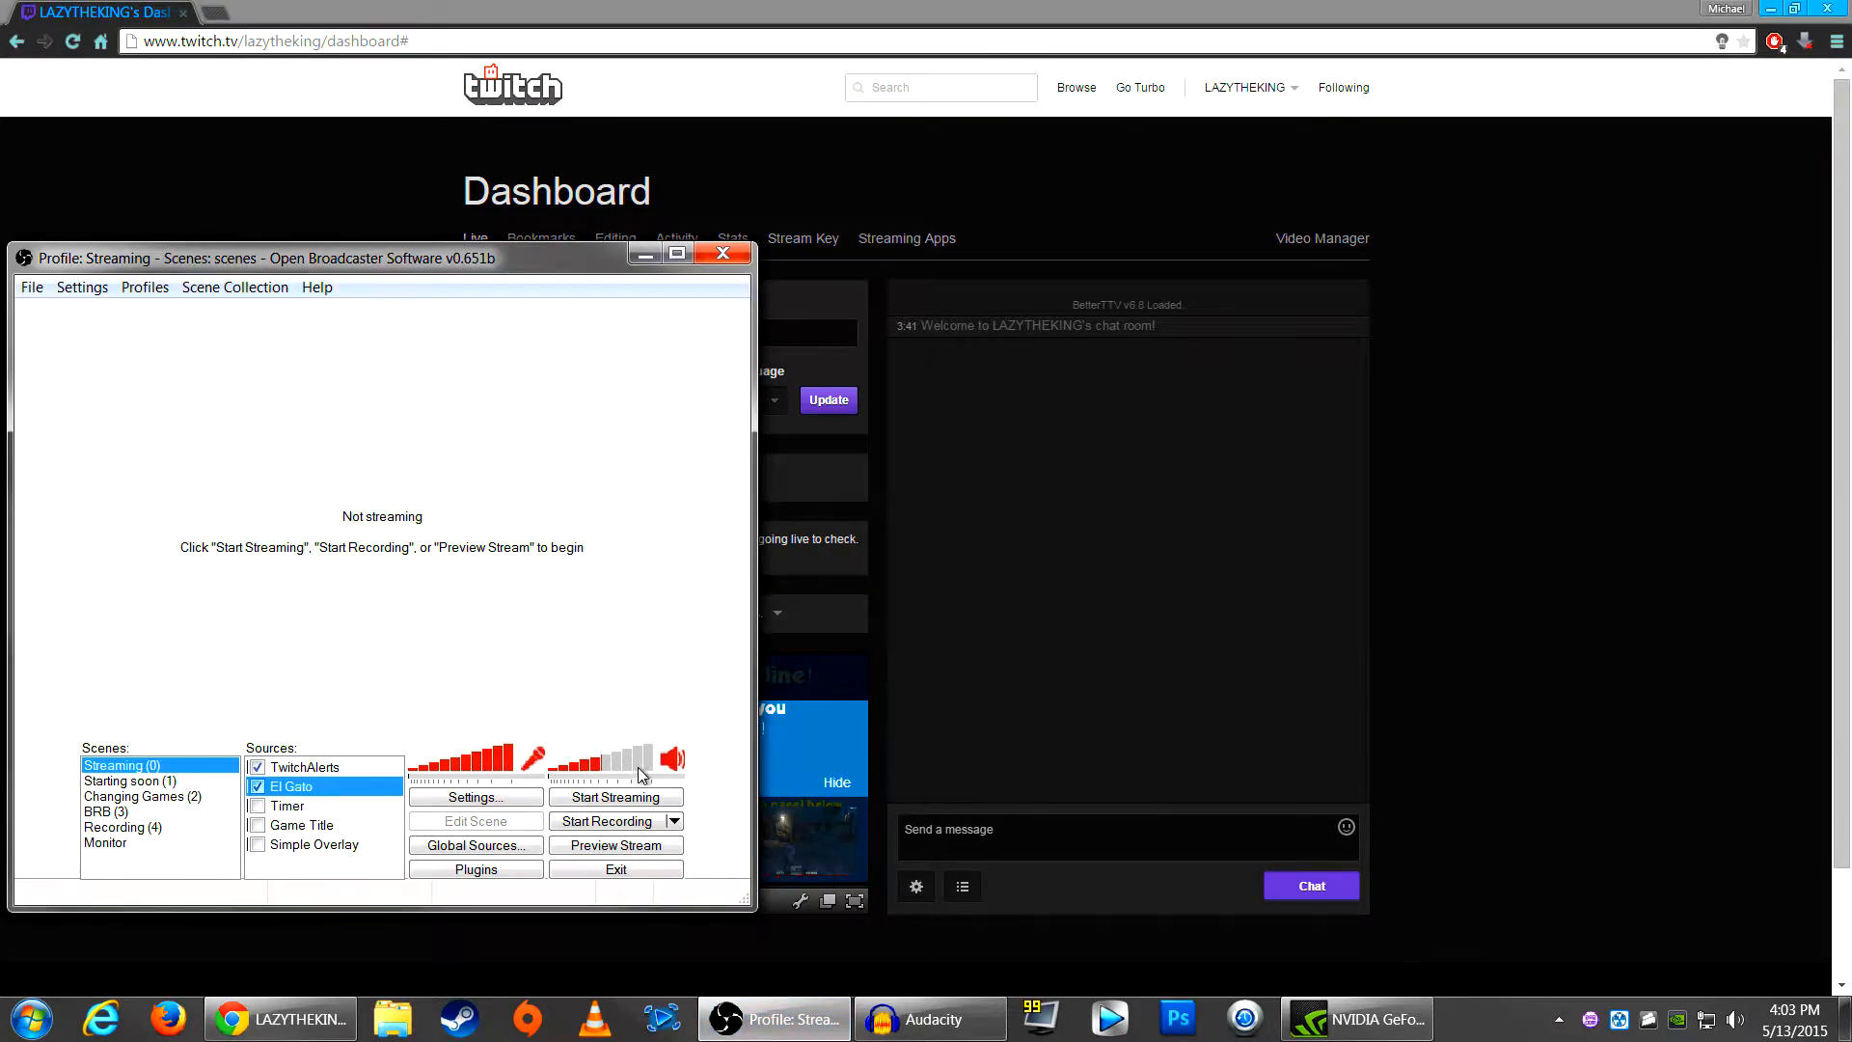
{"action": "left_click", "coordinate": [640, 935]}
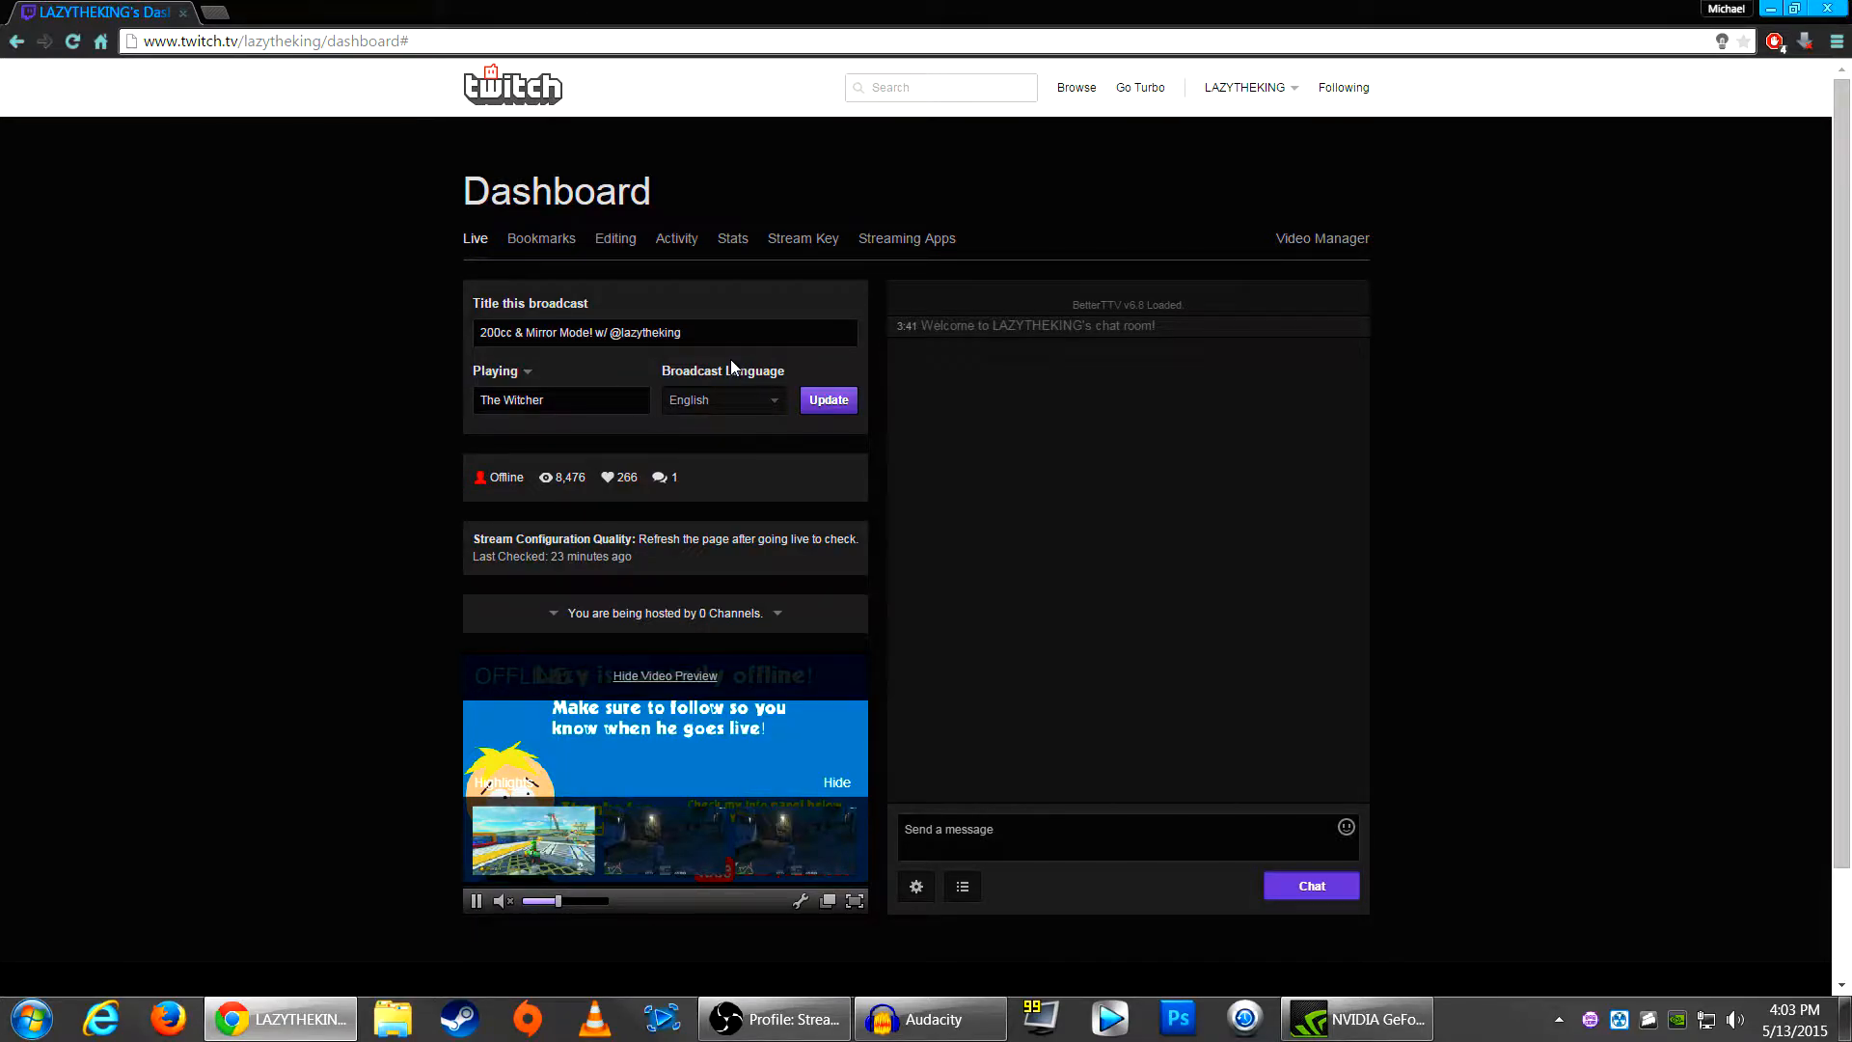
{"action": "left_click", "coordinate": [767, 1019]}
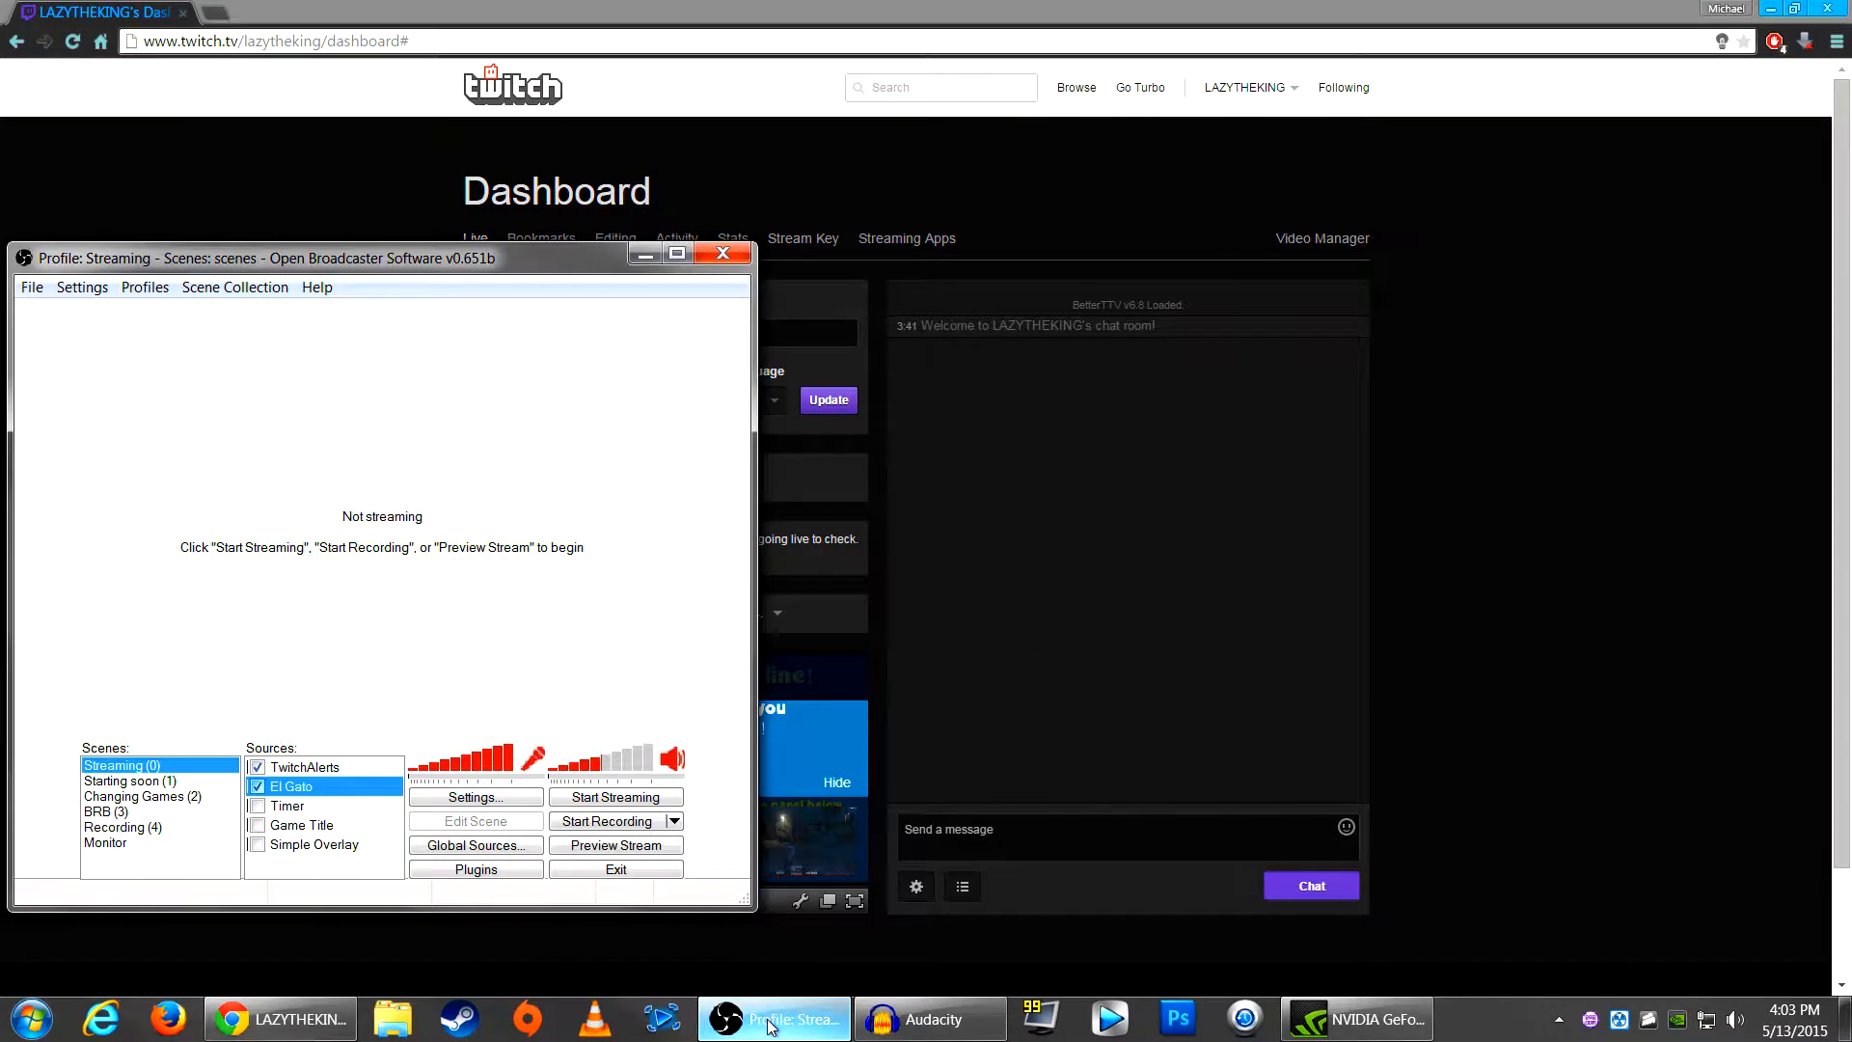
{"action": "left_click", "coordinate": [645, 255]}
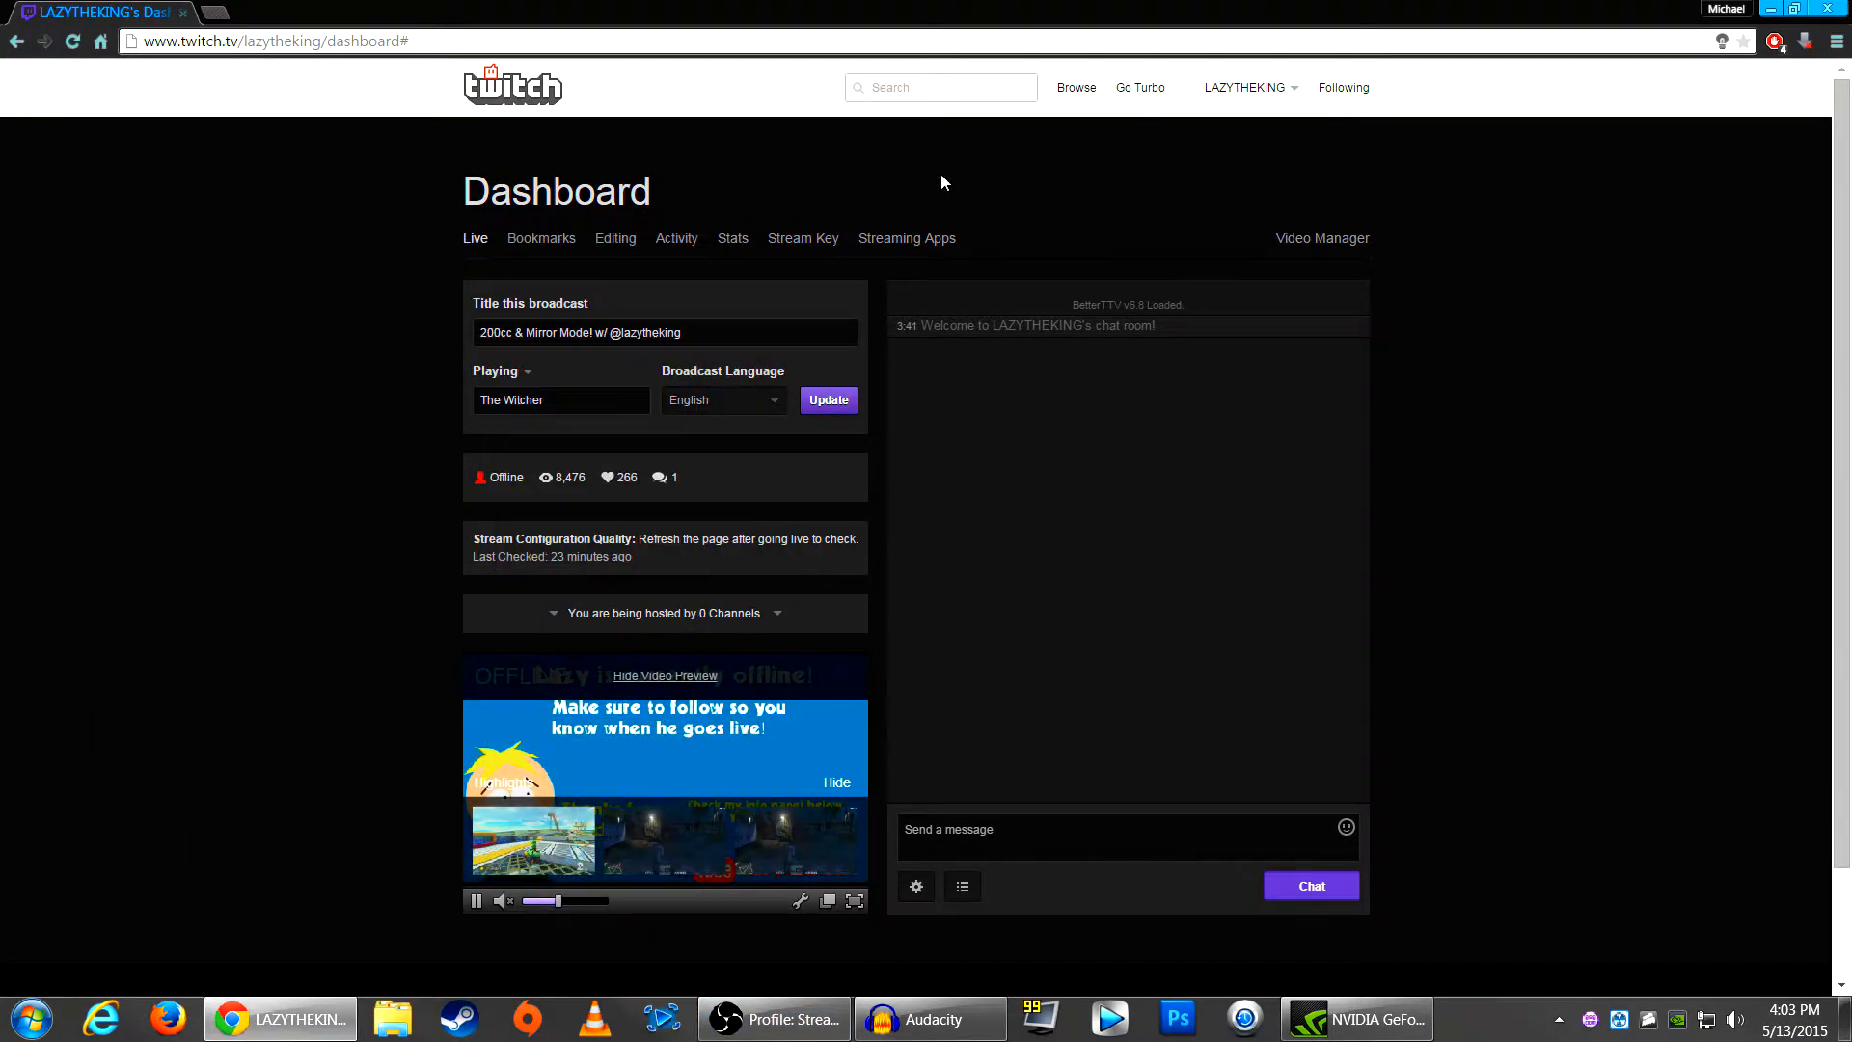
Step: Open the Stream Key page of the Twitch dashboard without revealing the key
{"action": "left_click", "coordinate": [1291, 92]}
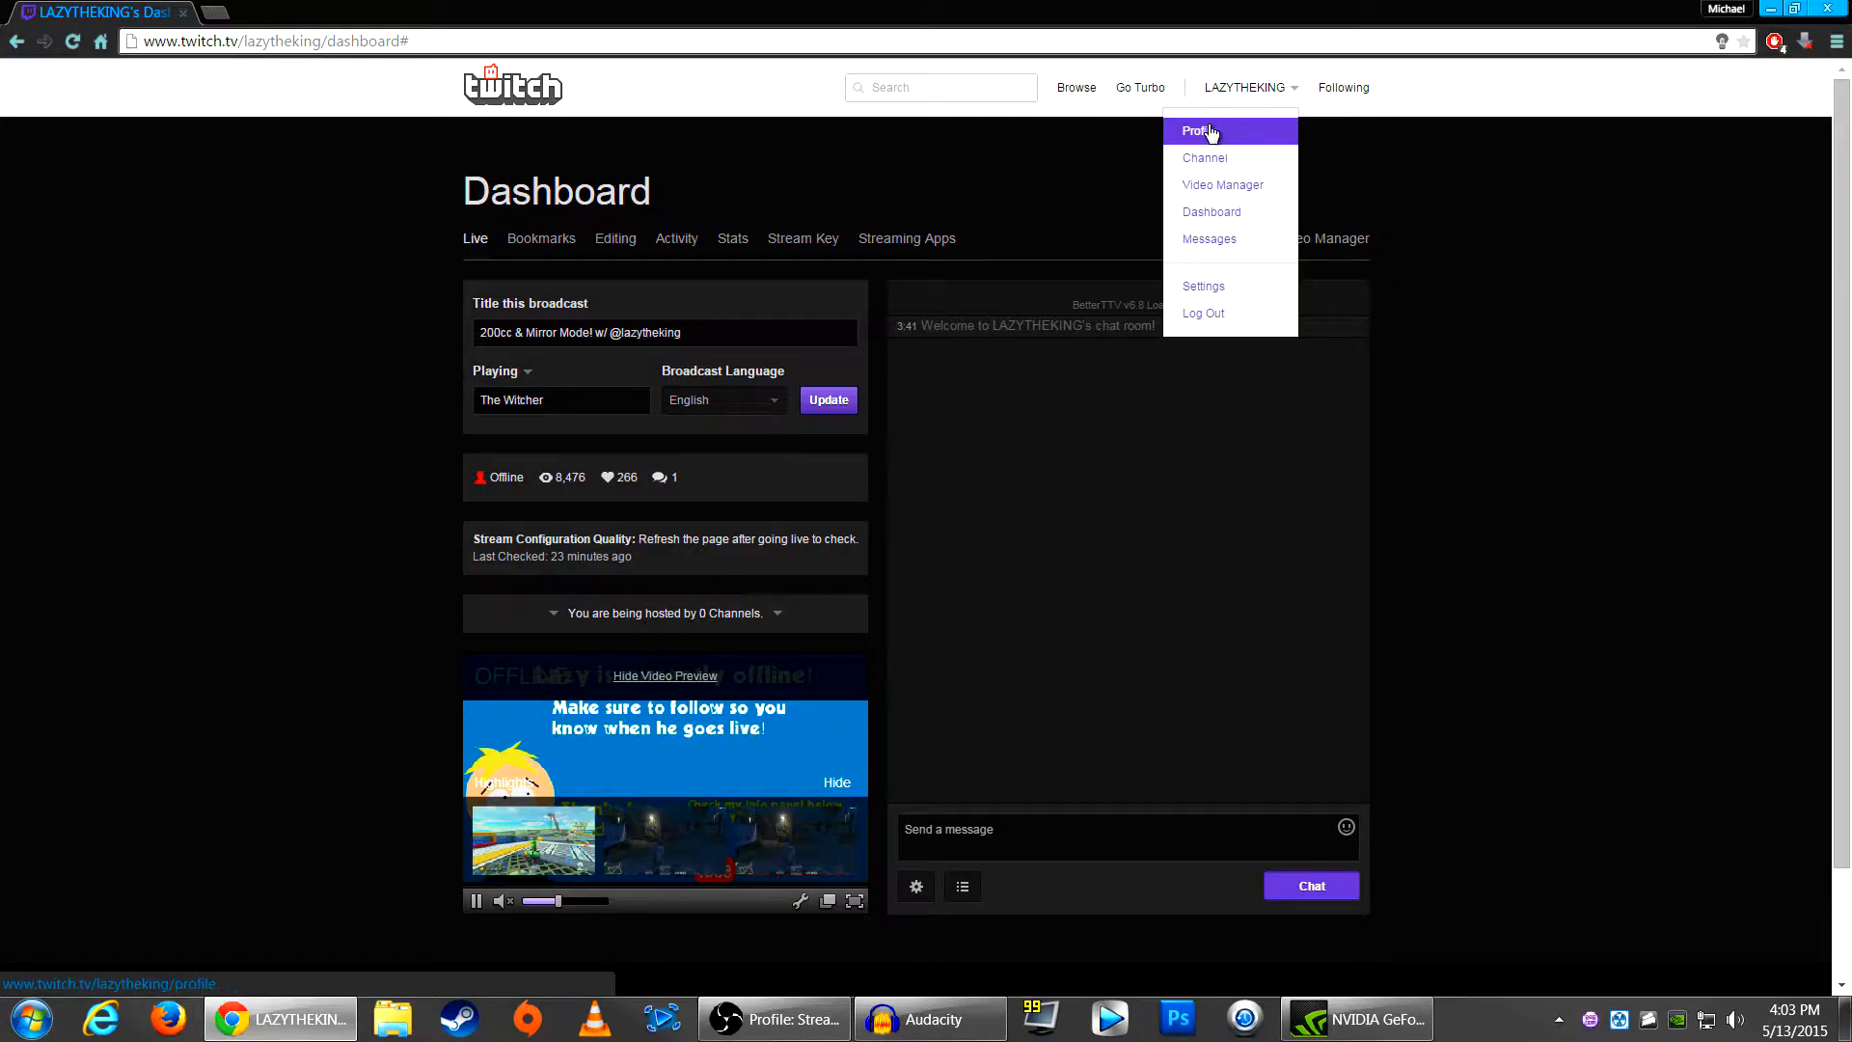
{"action": "left_click", "coordinate": [1252, 225]}
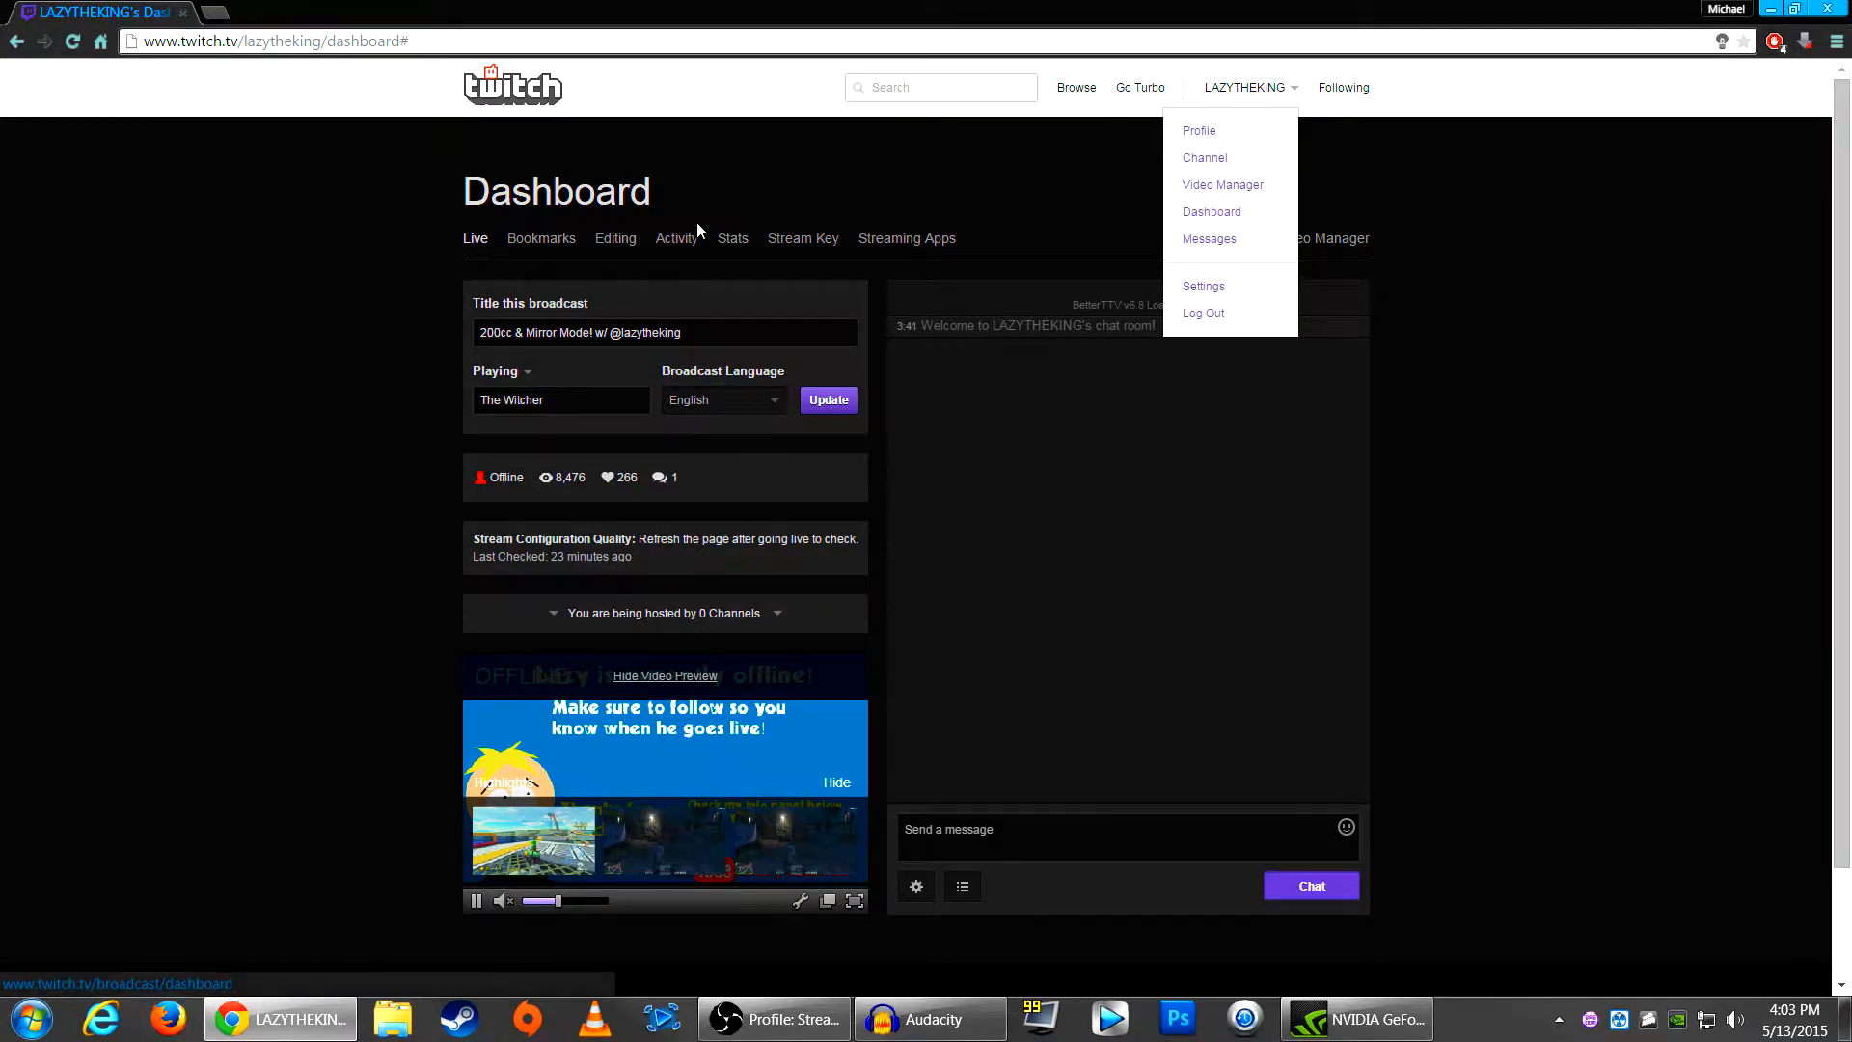
{"action": "left_click", "coordinate": [816, 238]}
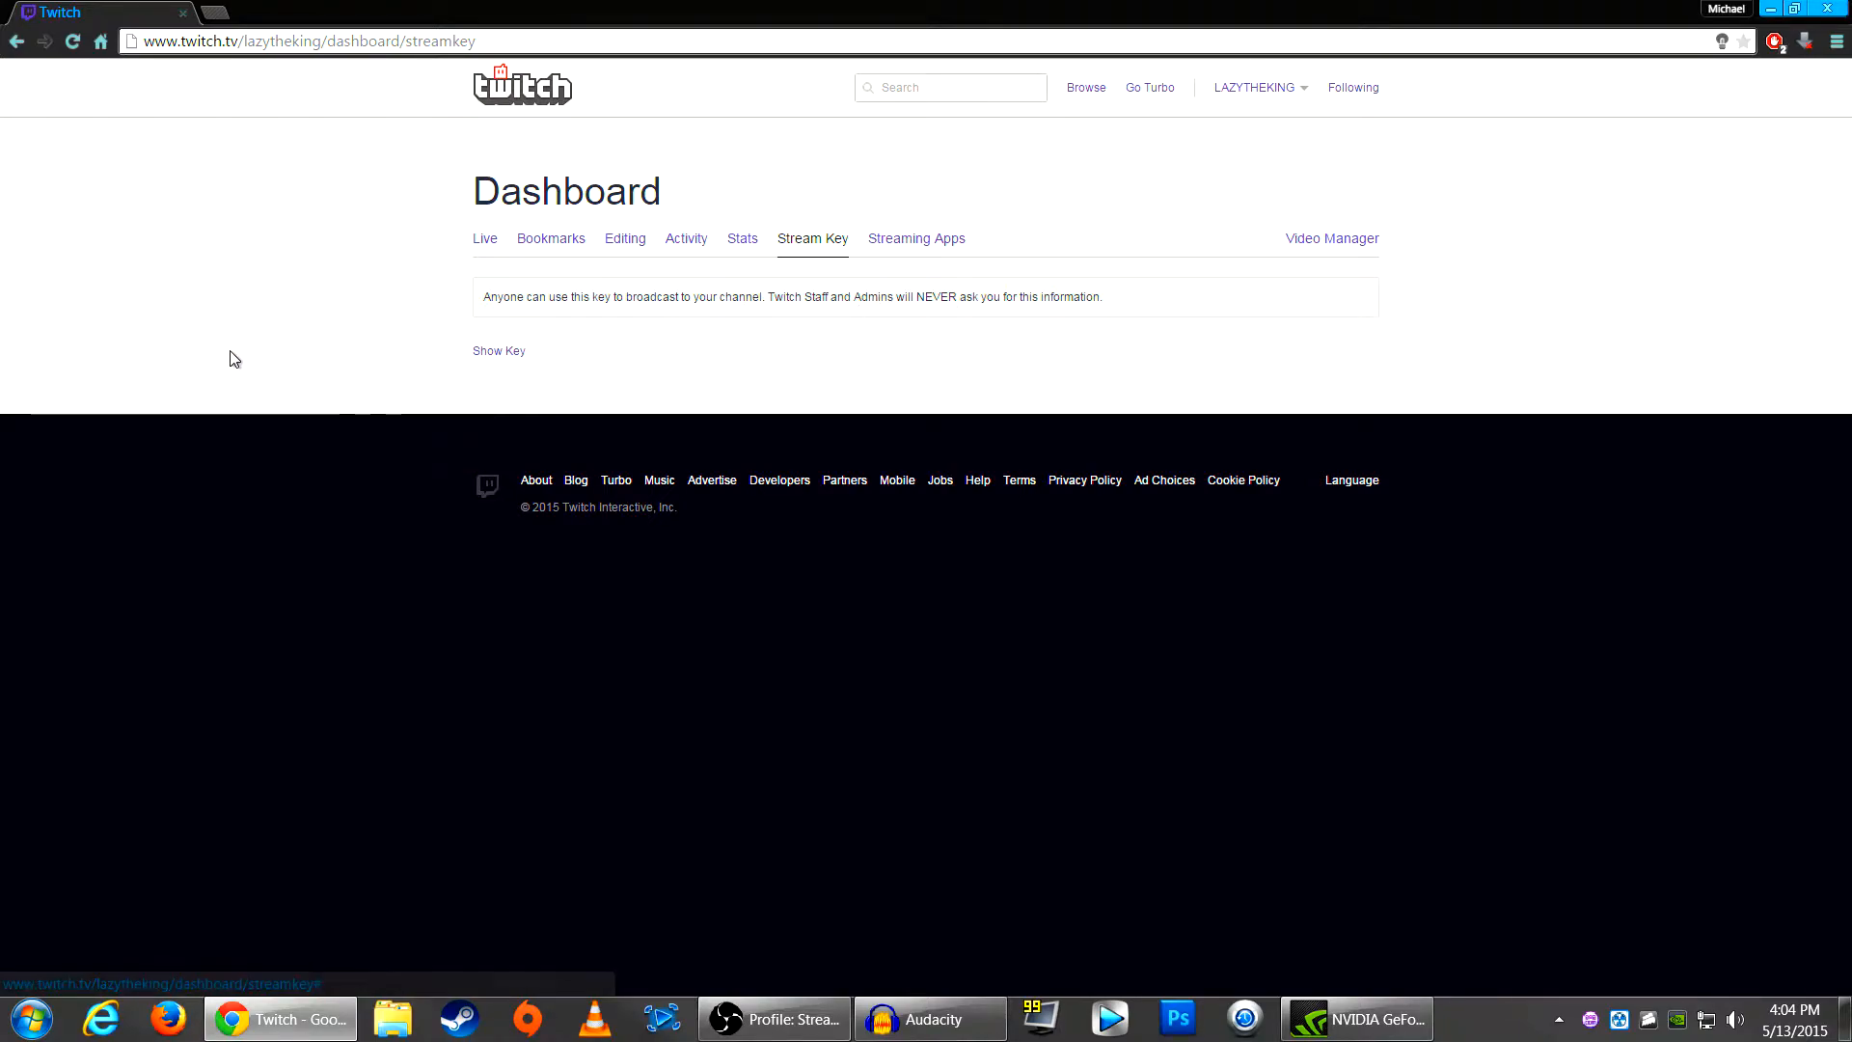
Step: Minimize the browser, switch to Open Broadcaster Software and examine the stream key and delay fields in the broadcast settings
{"action": "left_click", "coordinate": [1771, 8]}
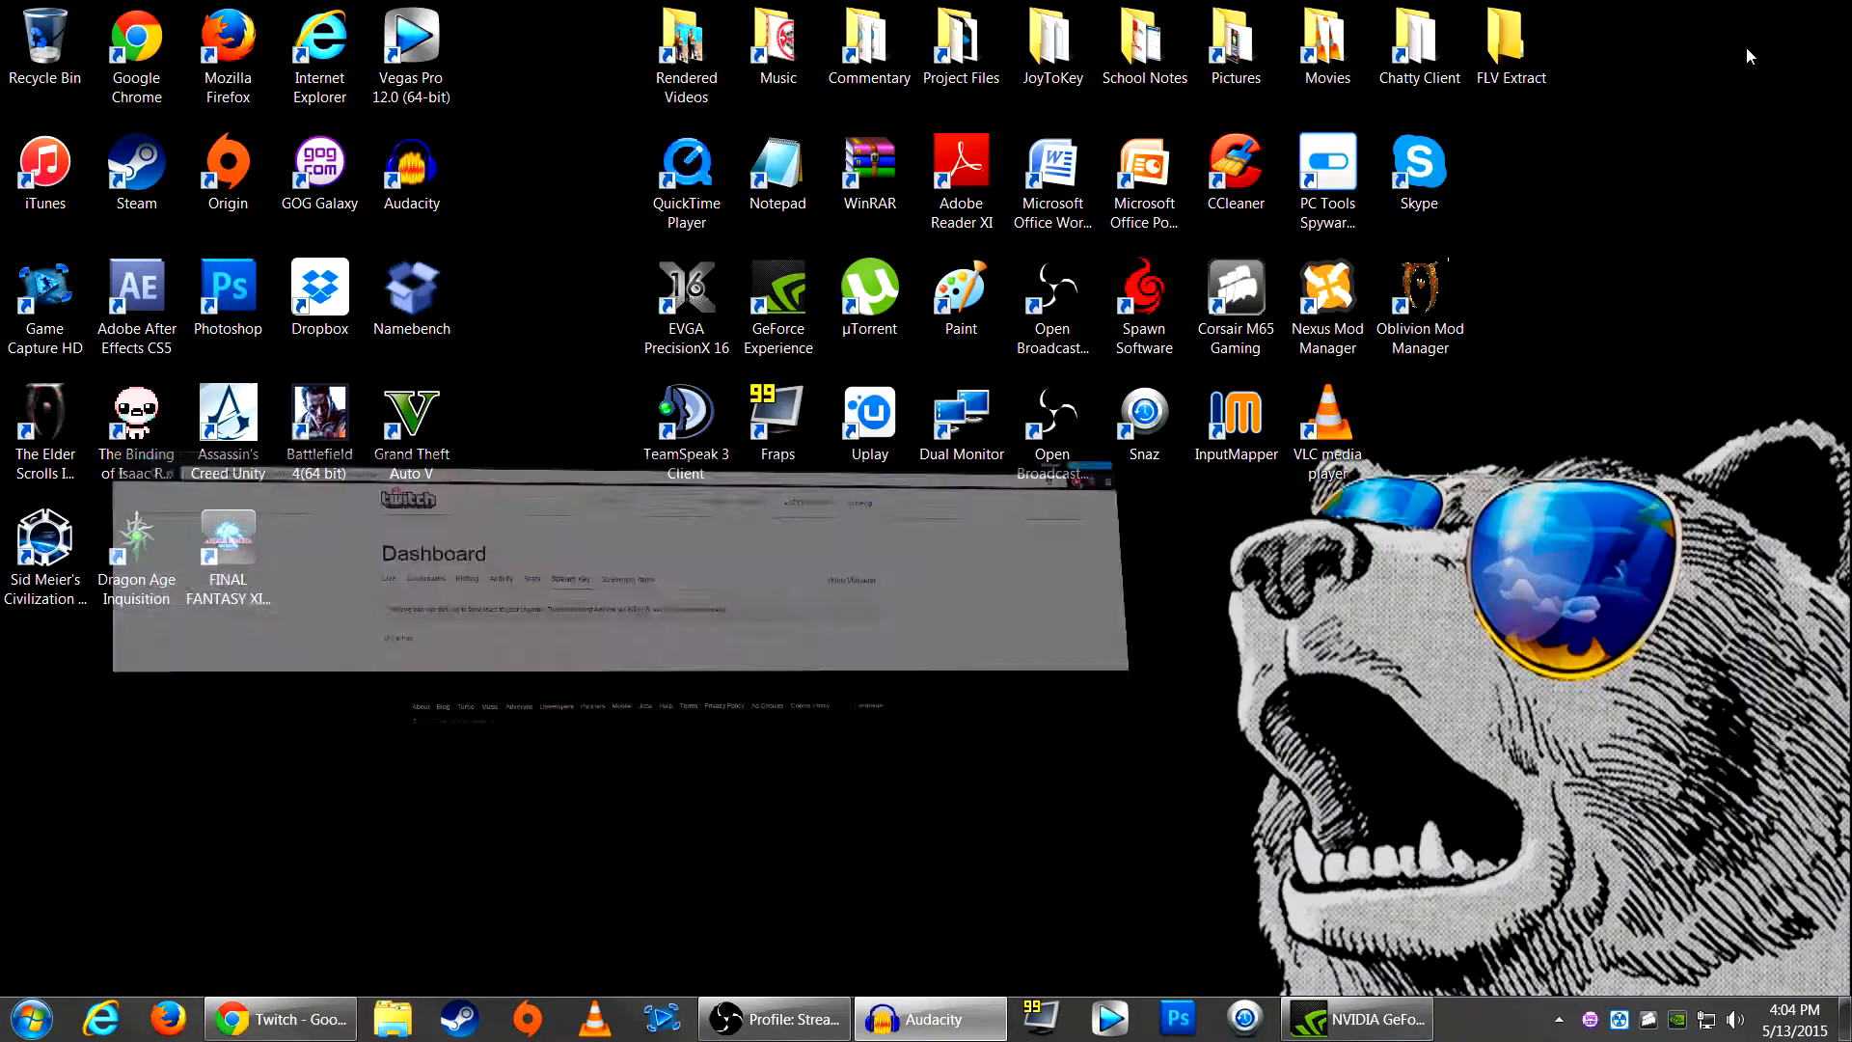
{"action": "left_click", "coordinate": [811, 1020]}
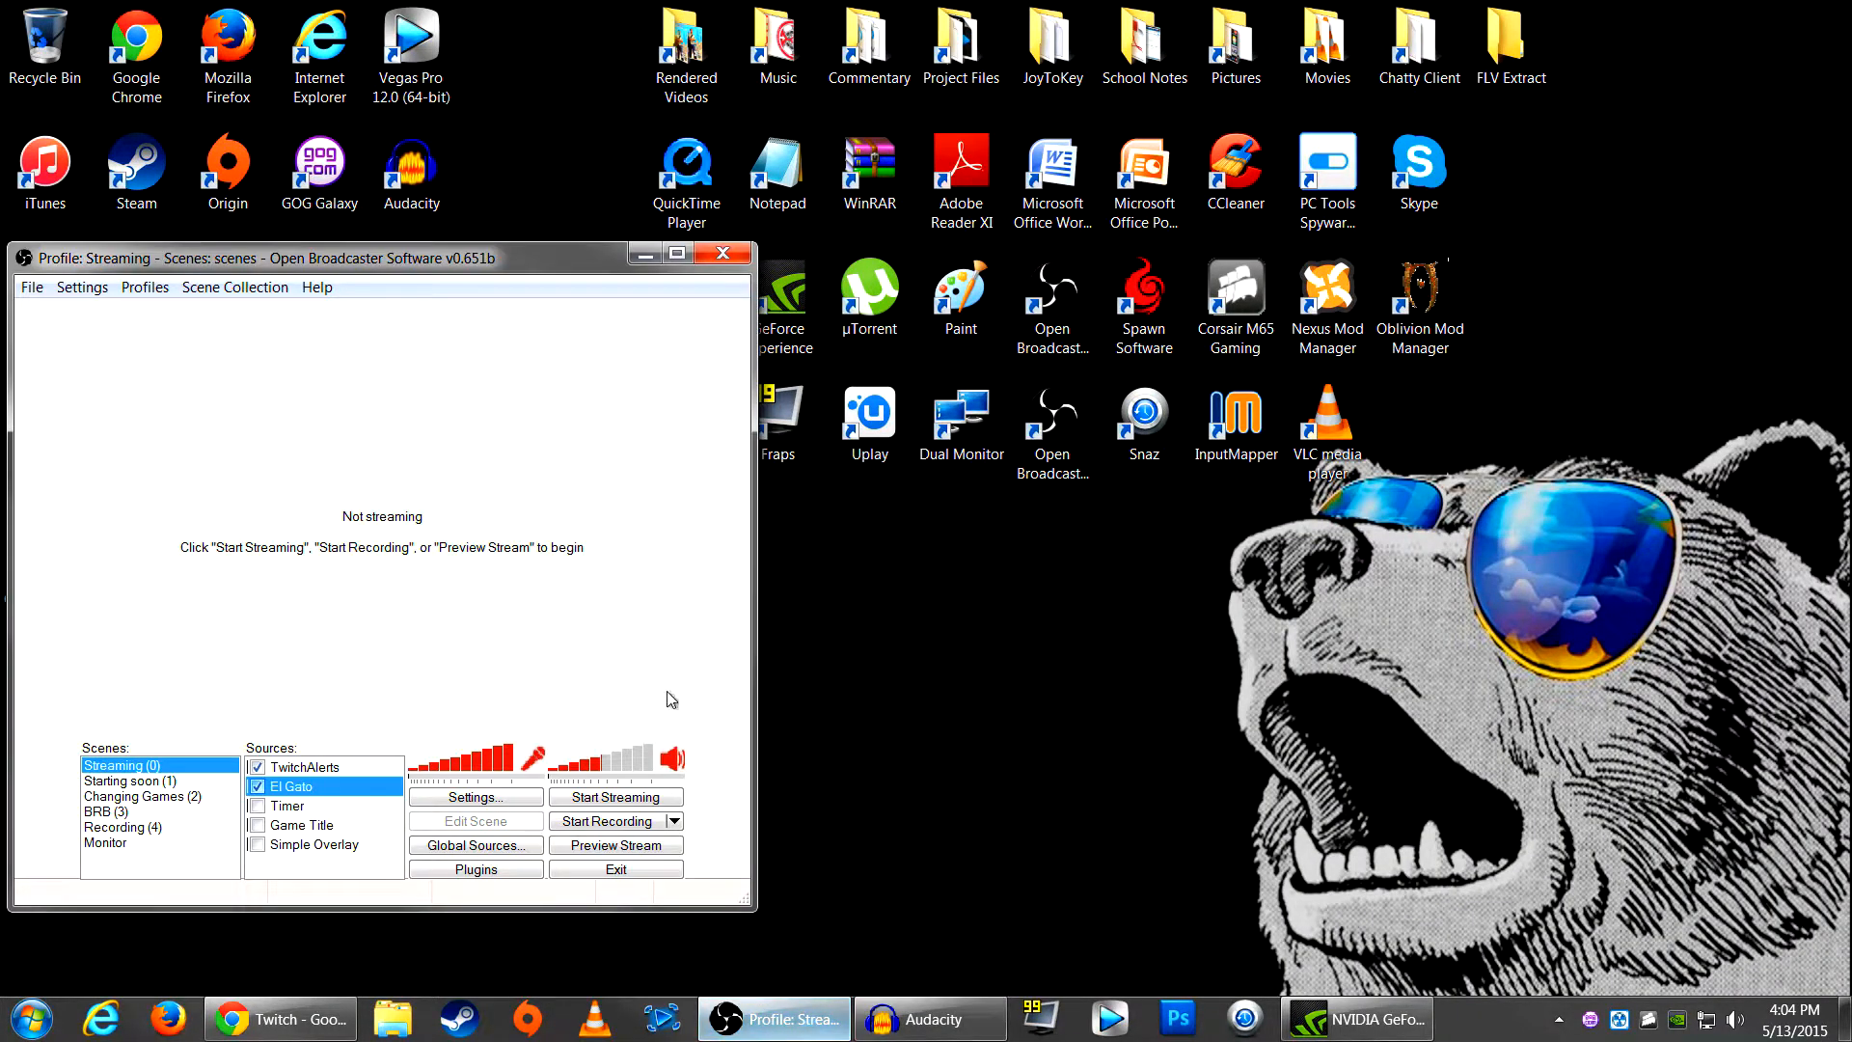
{"action": "left_click", "coordinate": [83, 288]}
{"action": "left_click", "coordinate": [110, 311]}
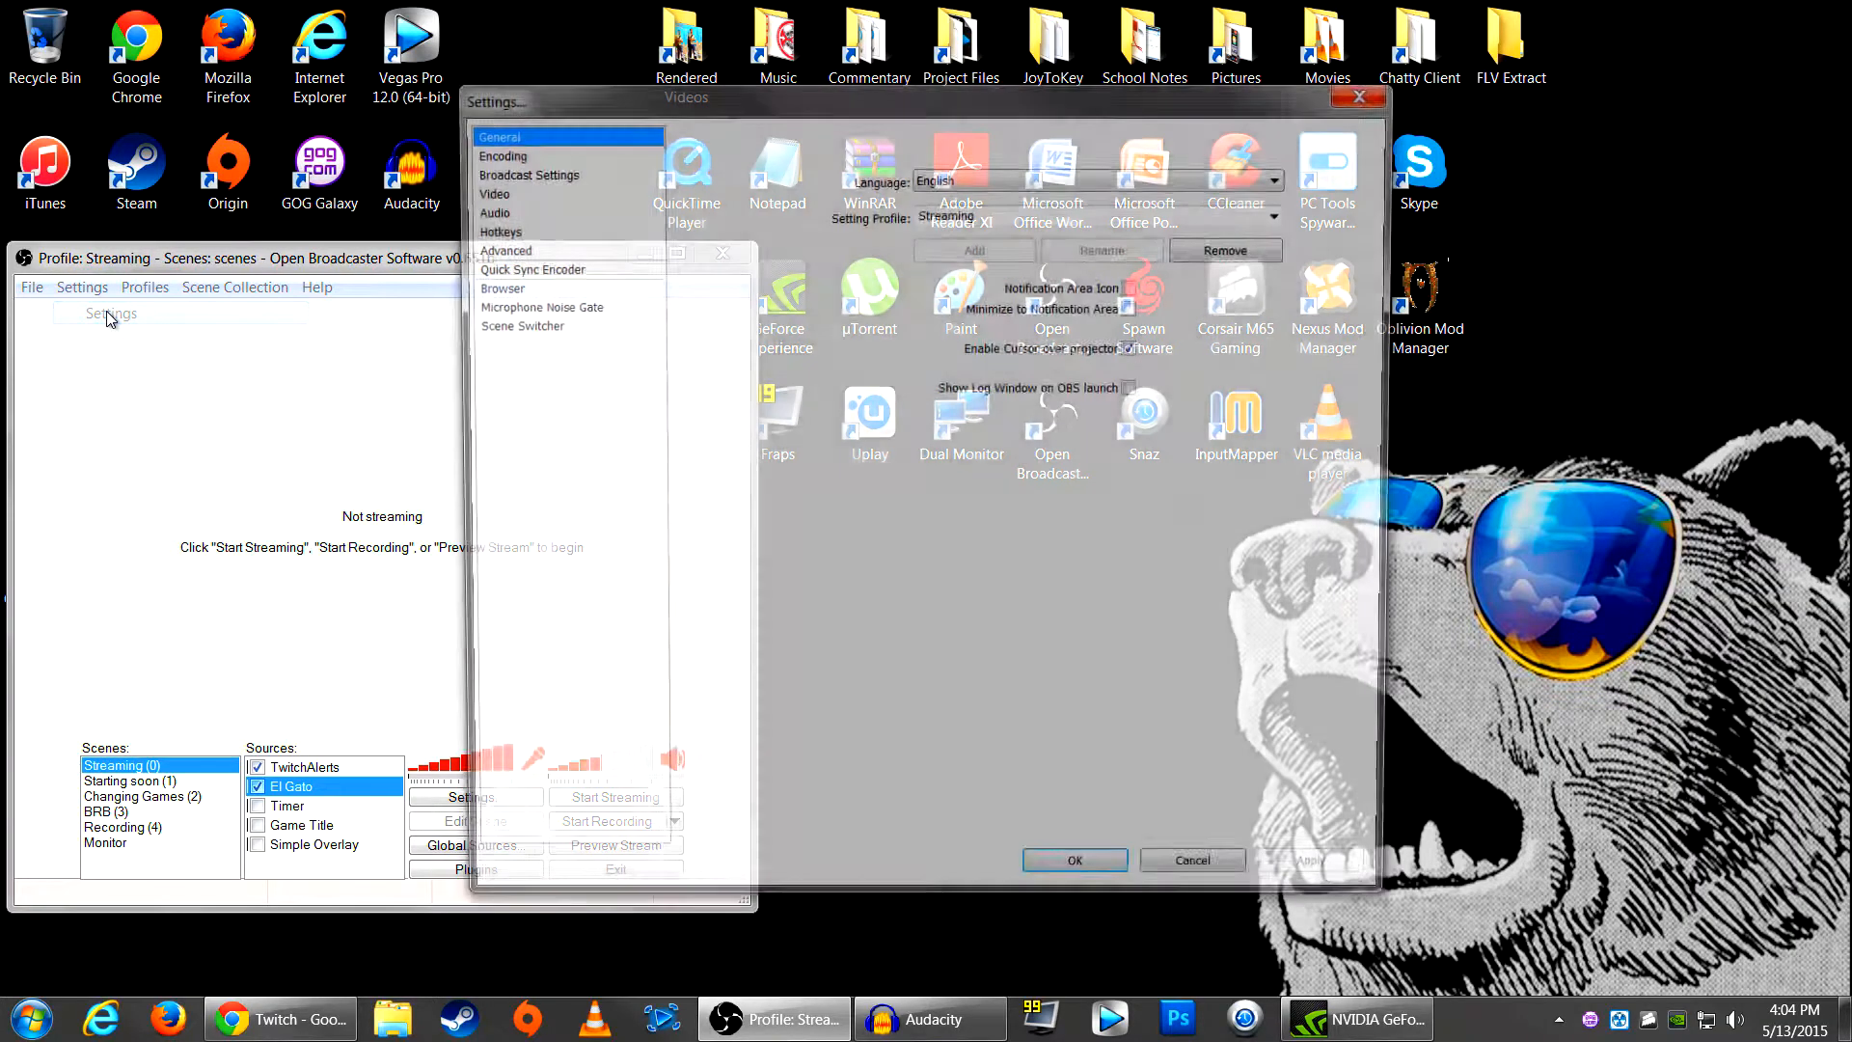
{"action": "left_click", "coordinate": [523, 170]}
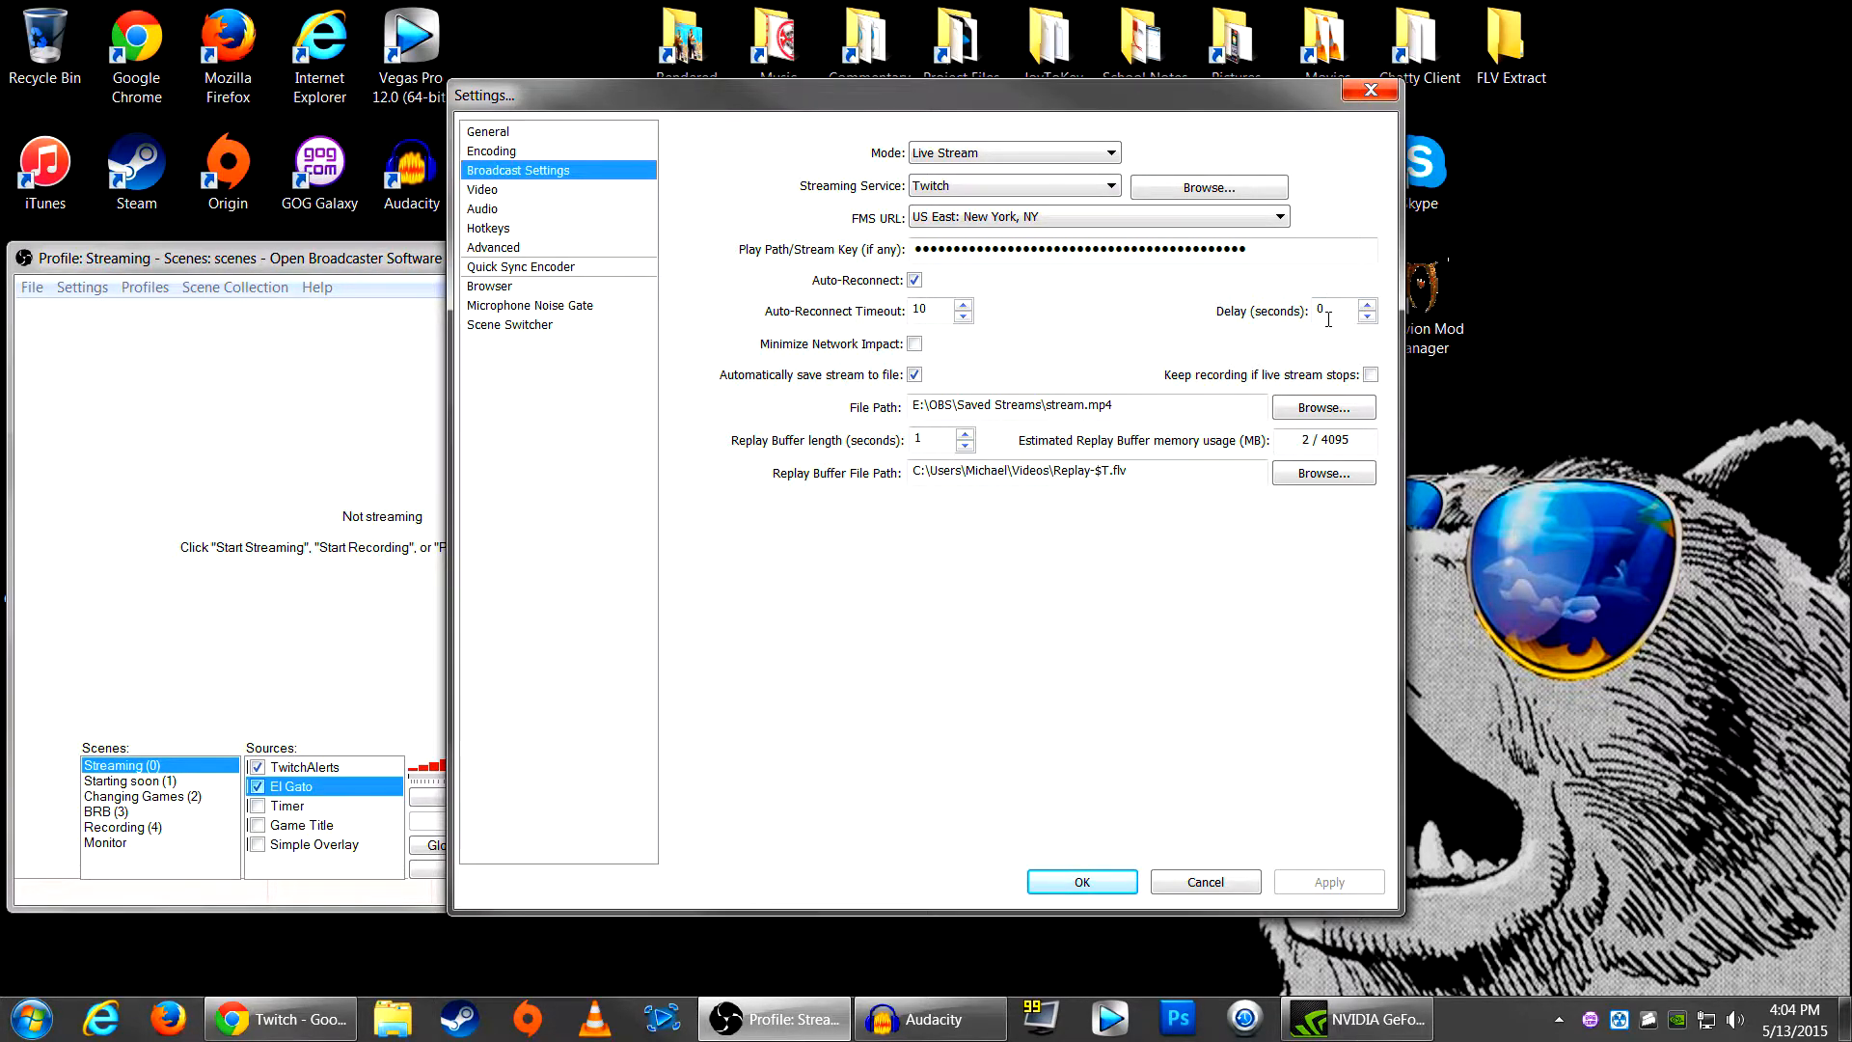
{"action": "left_click", "coordinate": [1328, 316]}
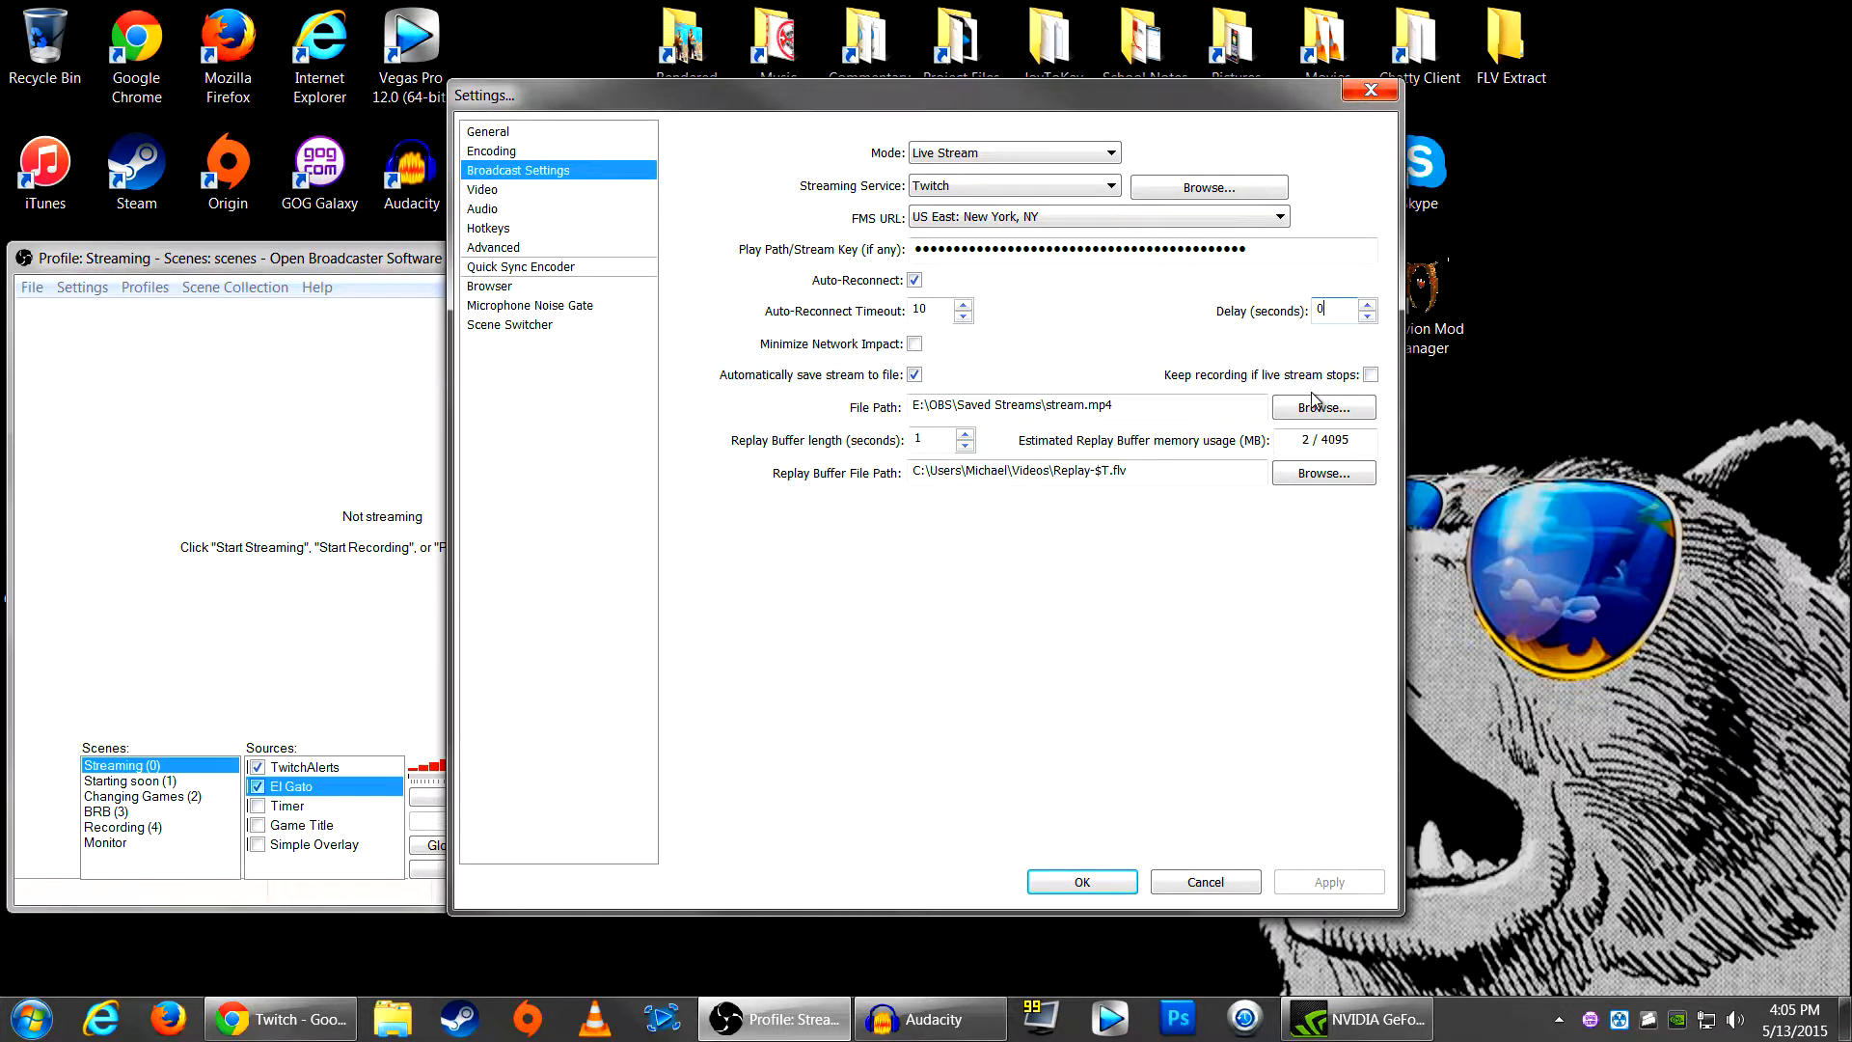
Step: Look through the recordings in the Saved Streams folder under OBS in File Explorer, and close the folder window
{"action": "left_click", "coordinate": [393, 1019]}
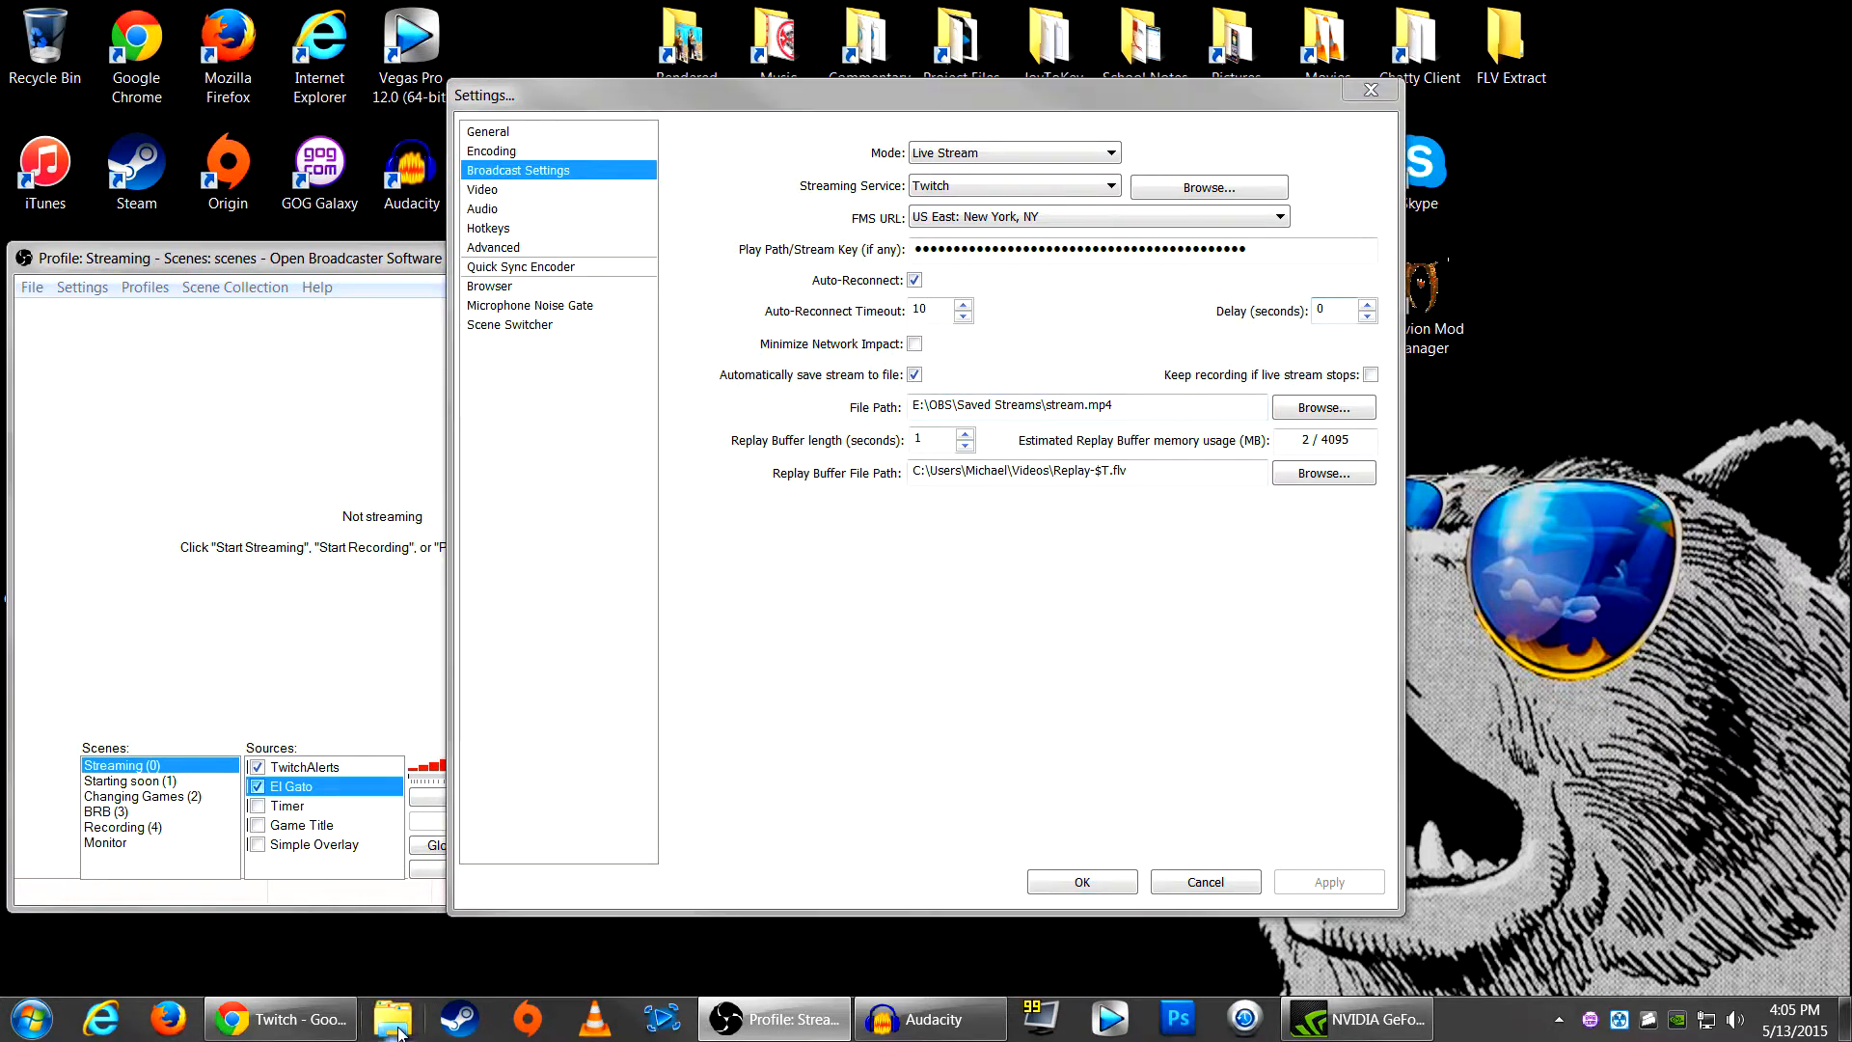
{"action": "left_click_drag", "start_coordinate": [776, 164], "coordinate": [975, 169]}
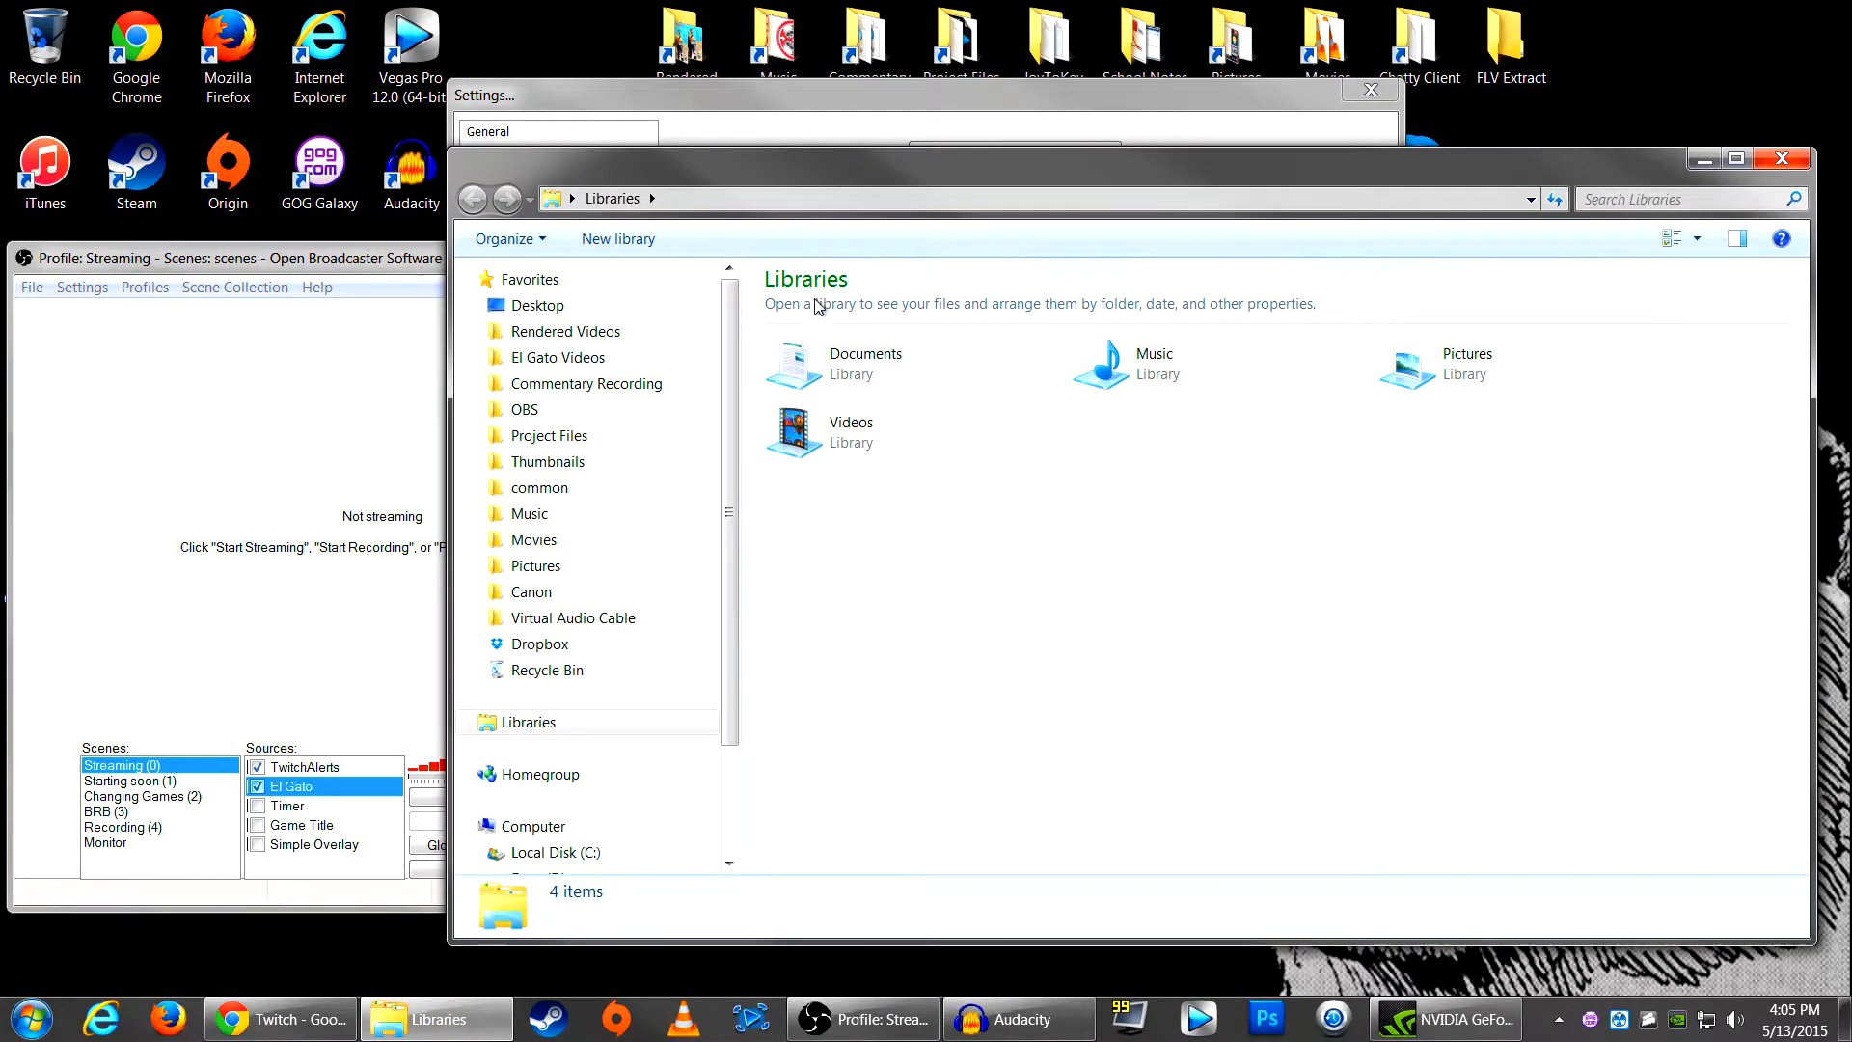
{"action": "left_click", "coordinate": [652, 413]}
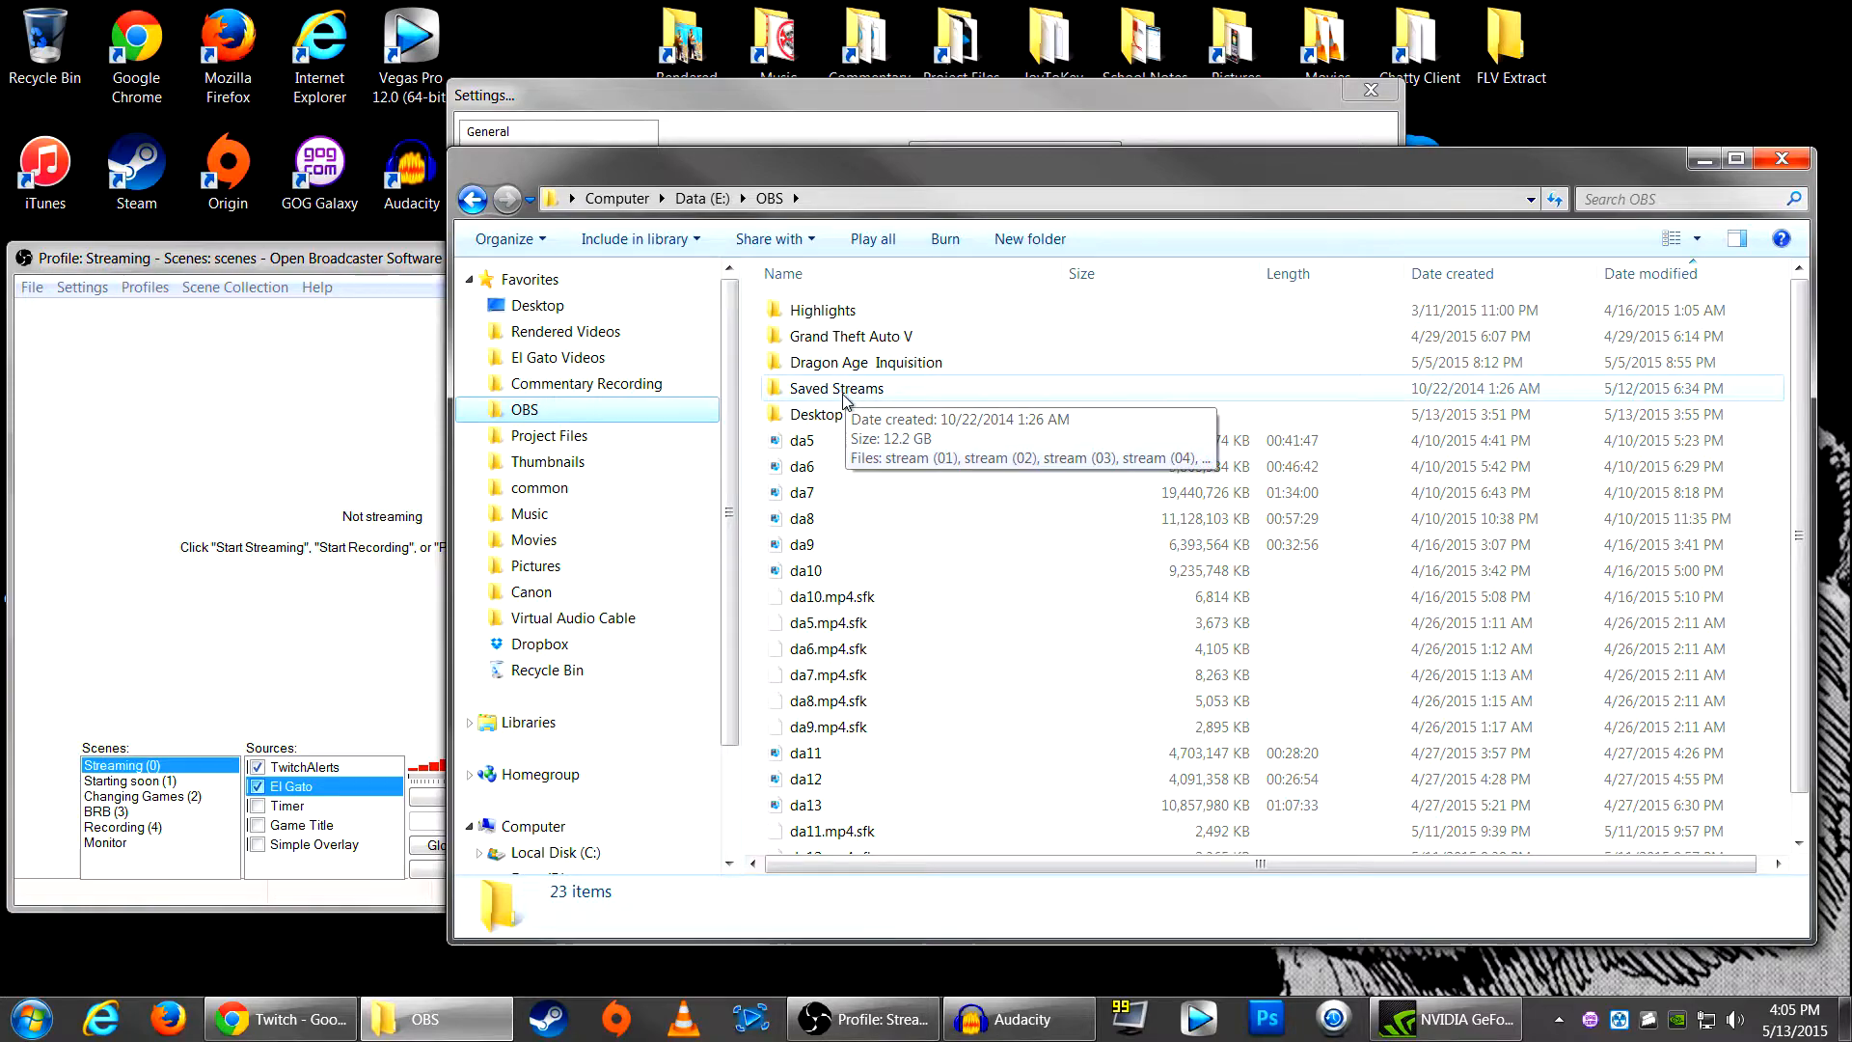
{"action": "double_click", "coordinate": [836, 388]}
{"action": "left_click", "coordinate": [1184, 396]}
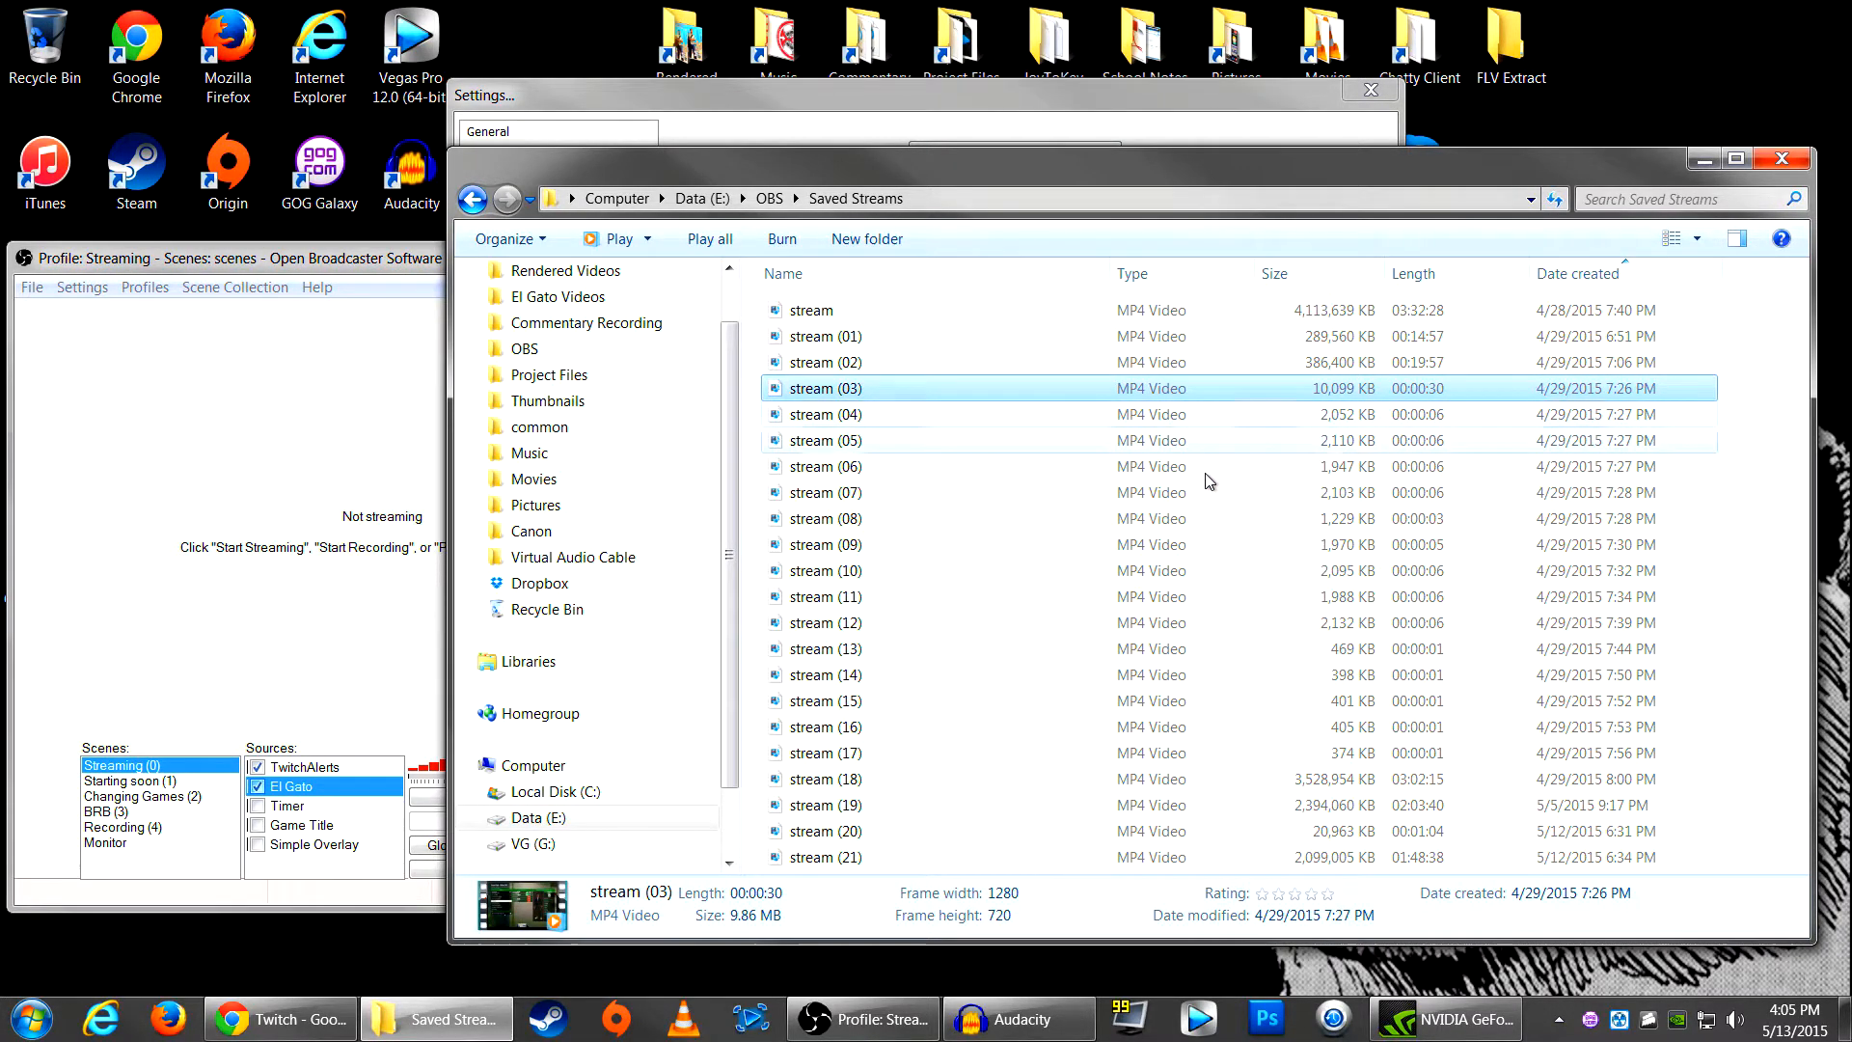
{"action": "left_click_drag", "start_coordinate": [1420, 177], "coordinate": [1285, 176]}
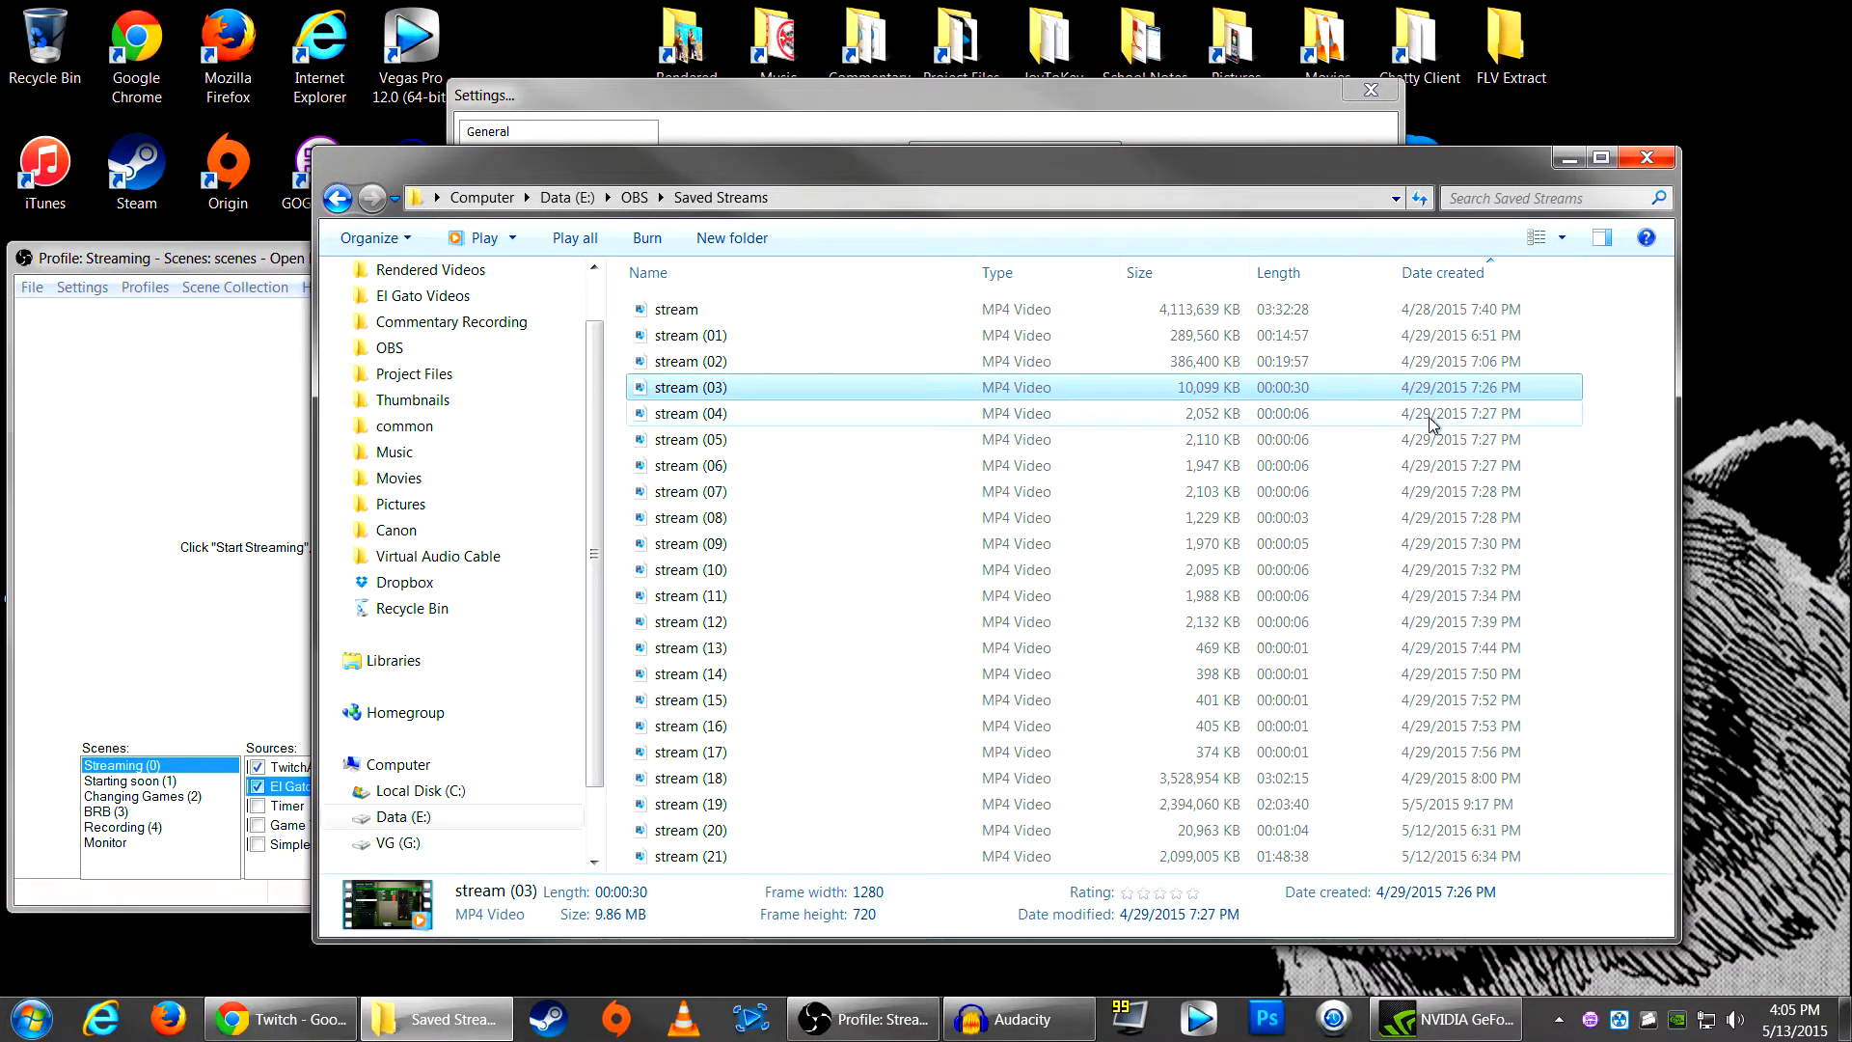
{"action": "left_click", "coordinate": [1645, 157]}
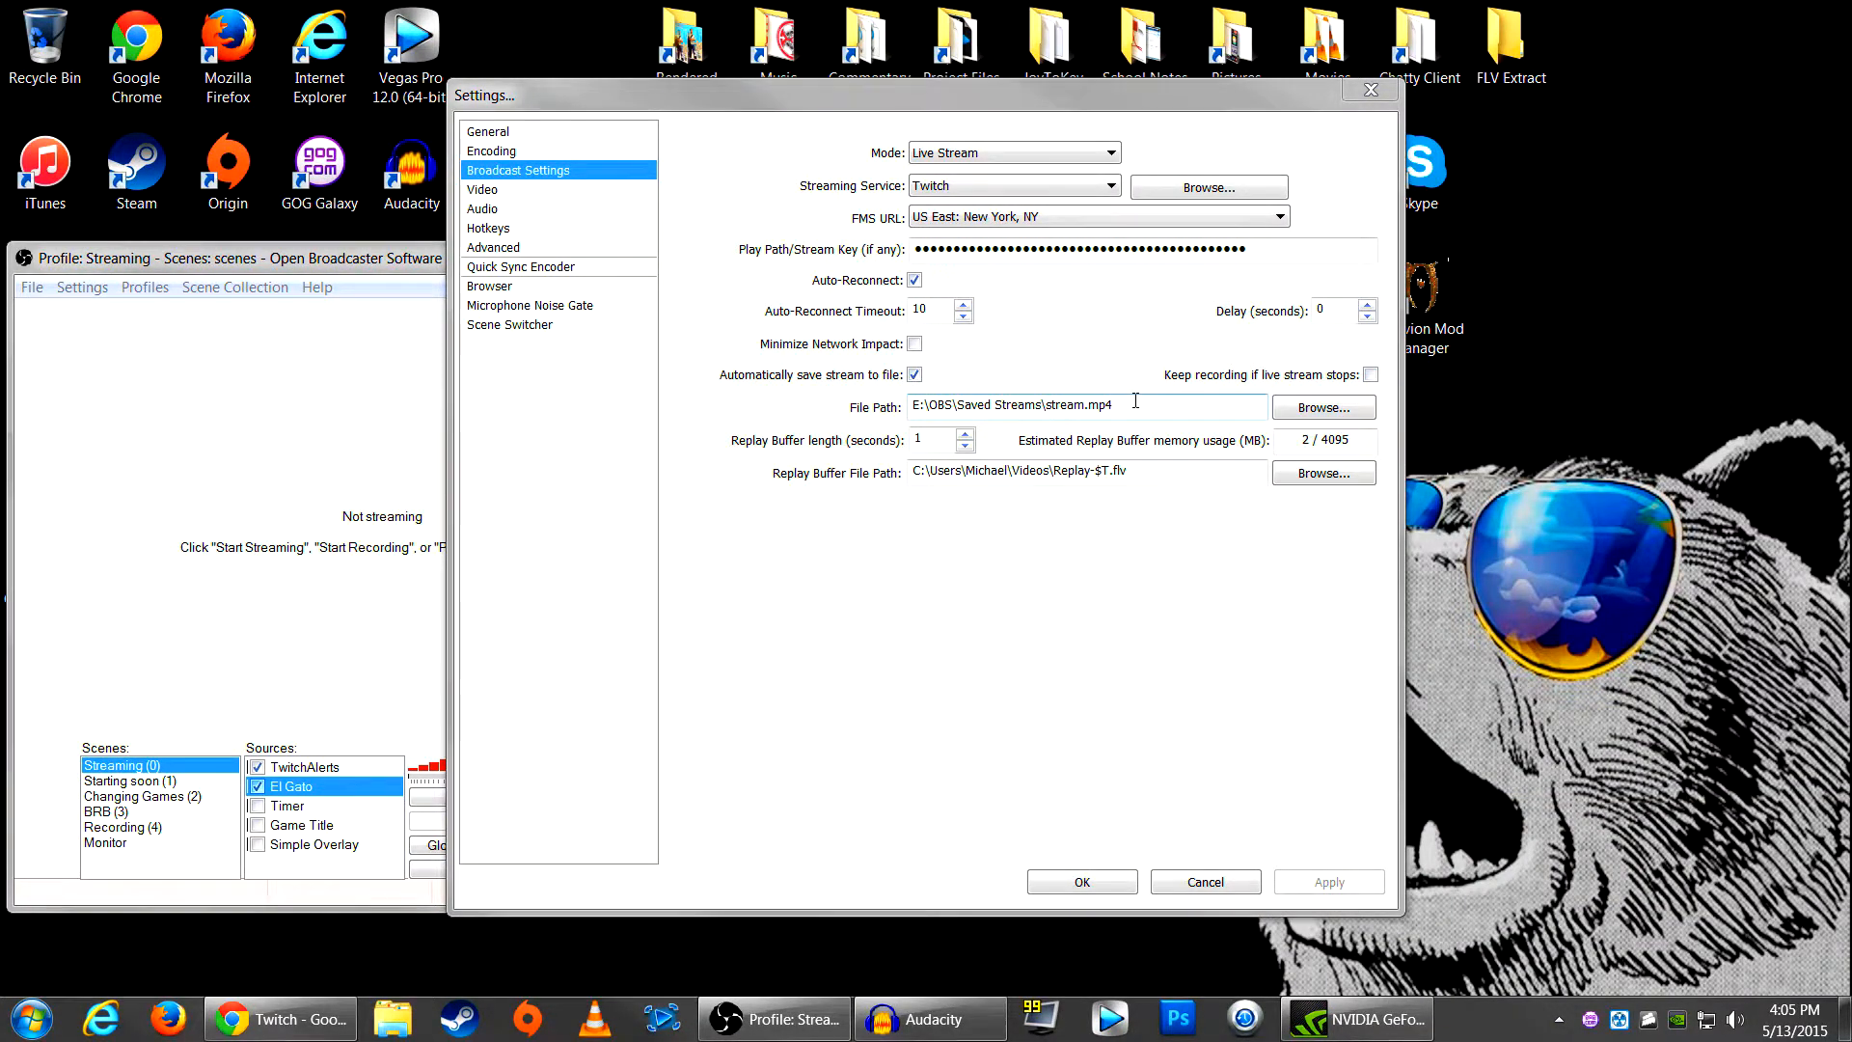
Step: Examine the saved stream's file path, its automatic name codes and its mp4 extension in the broadcast settings
{"action": "mouse_move", "coordinate": [1138, 431]}
{"action": "mouse_move", "coordinate": [1144, 402]}
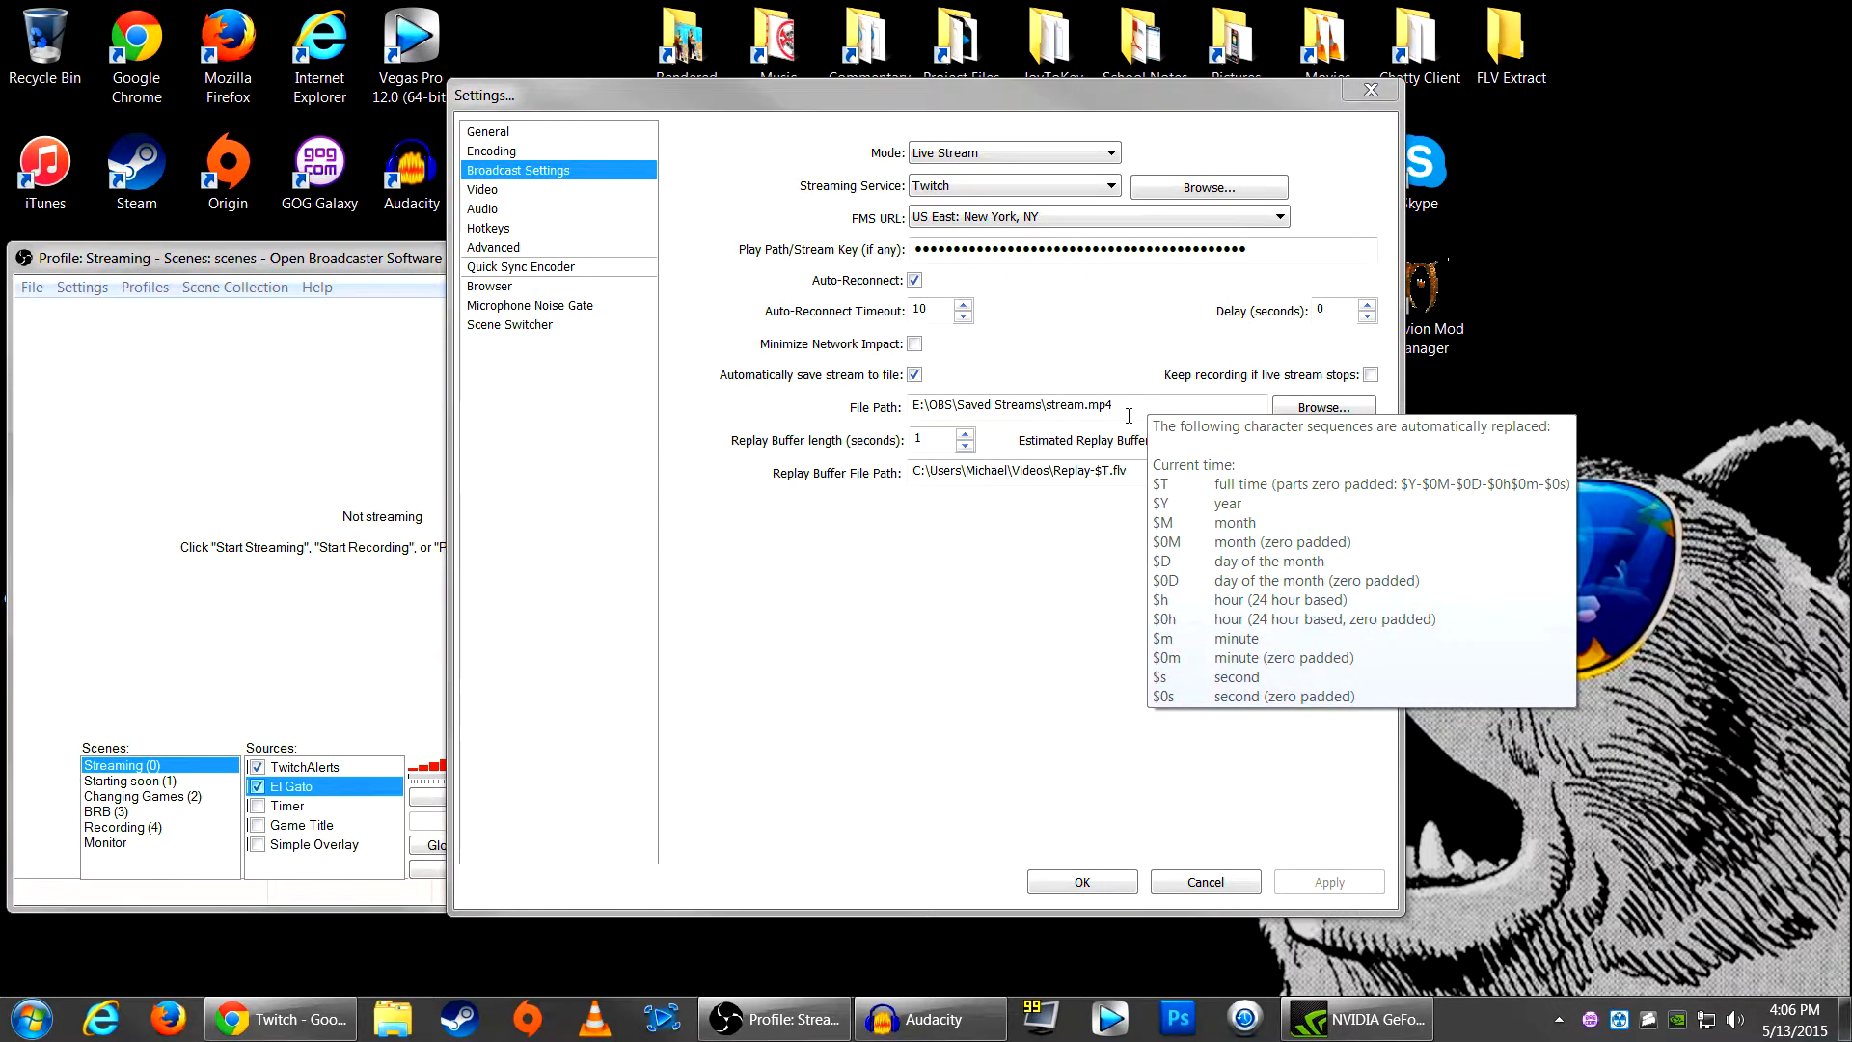
{"action": "left_click_drag", "start_coordinate": [1117, 407], "coordinate": [1088, 411]}
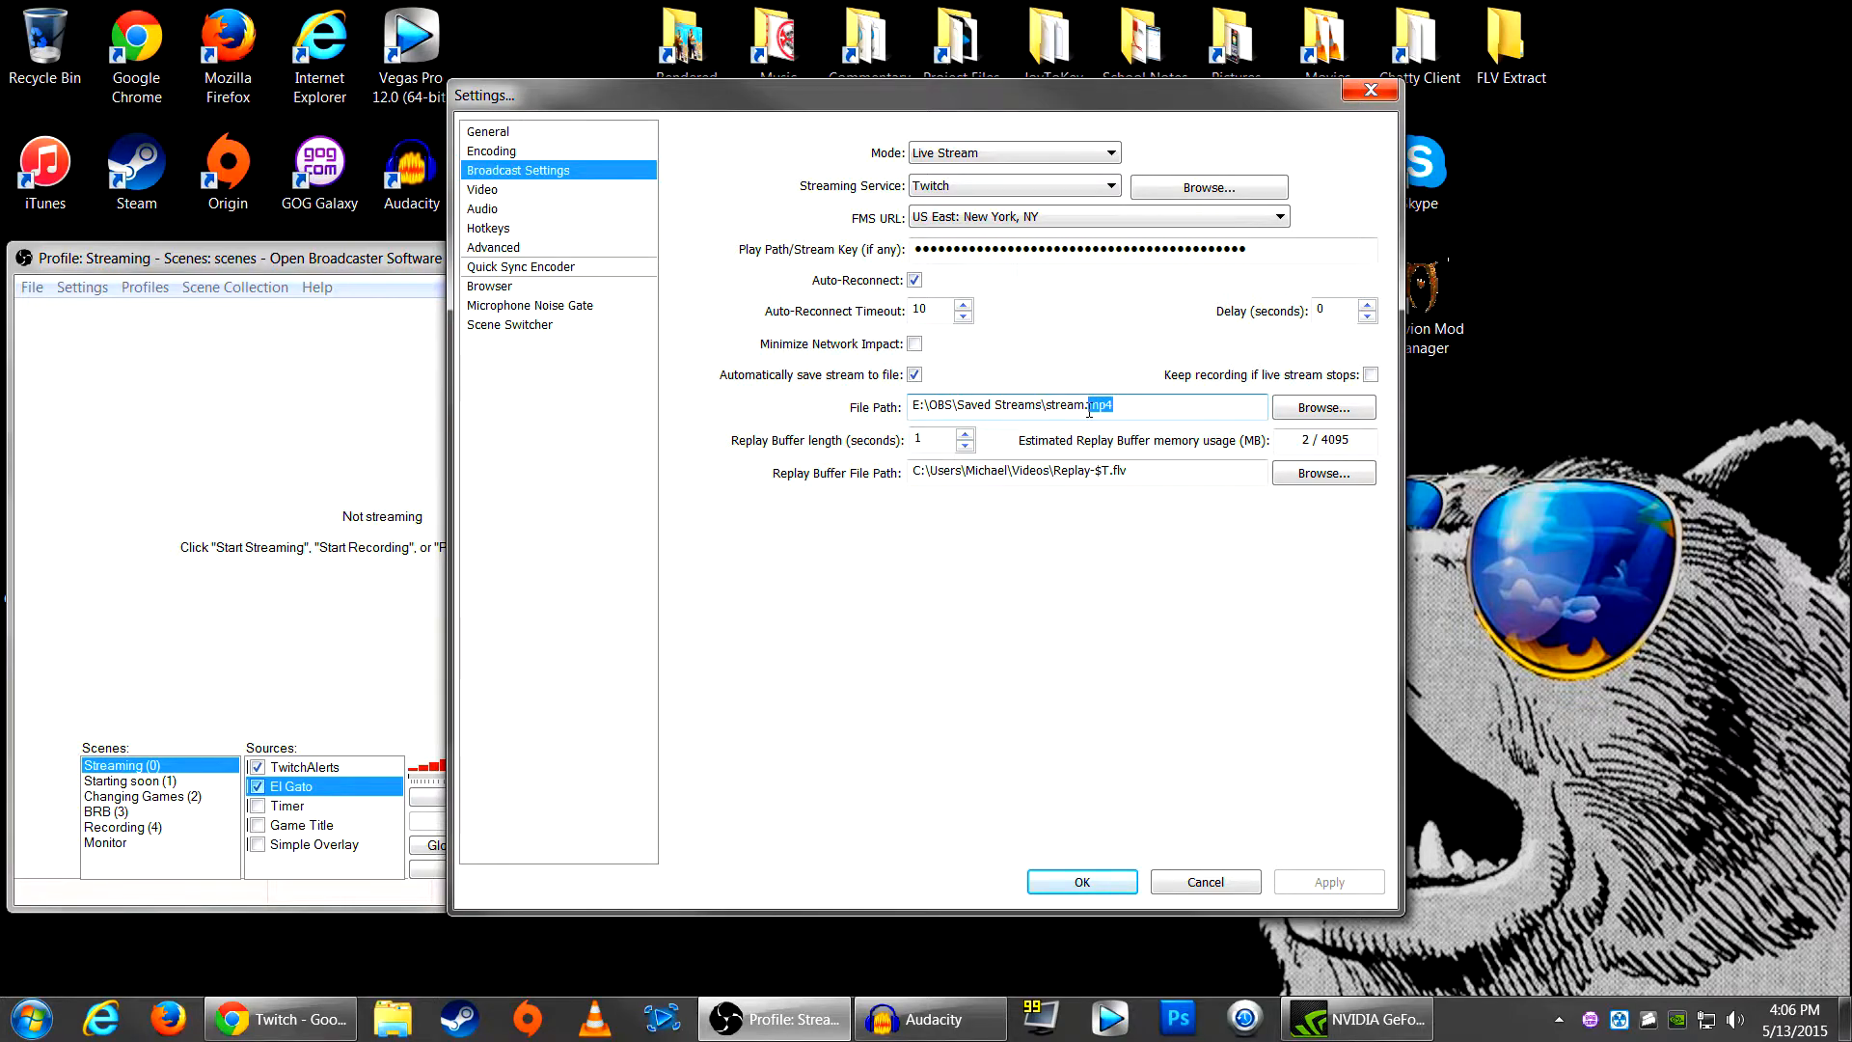
{"action": "left_click", "coordinate": [1136, 416]}
Step: Switch to Chrome, review the past broadcasts in Twitch's Video Manager and minimize the browser
{"action": "left_click", "coordinate": [280, 1019]}
{"action": "left_click", "coordinate": [1264, 92]}
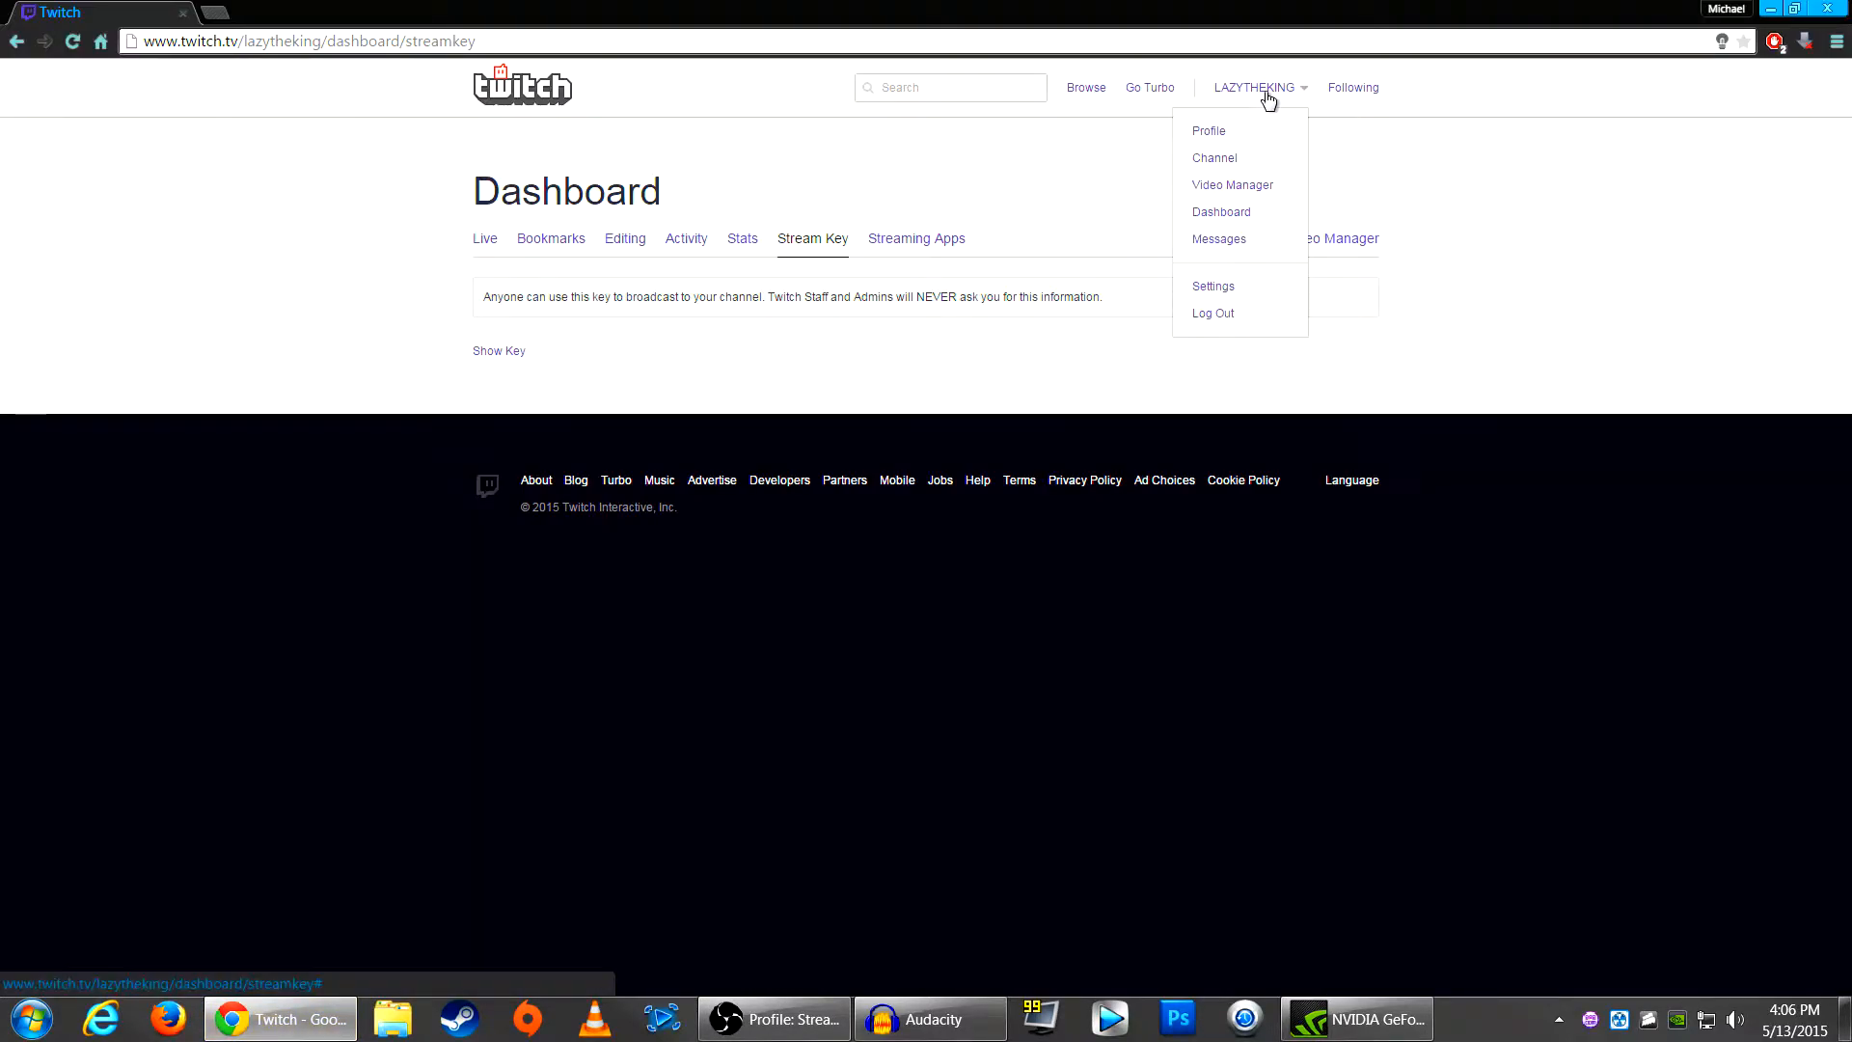
{"action": "left_click", "coordinate": [1233, 184]}
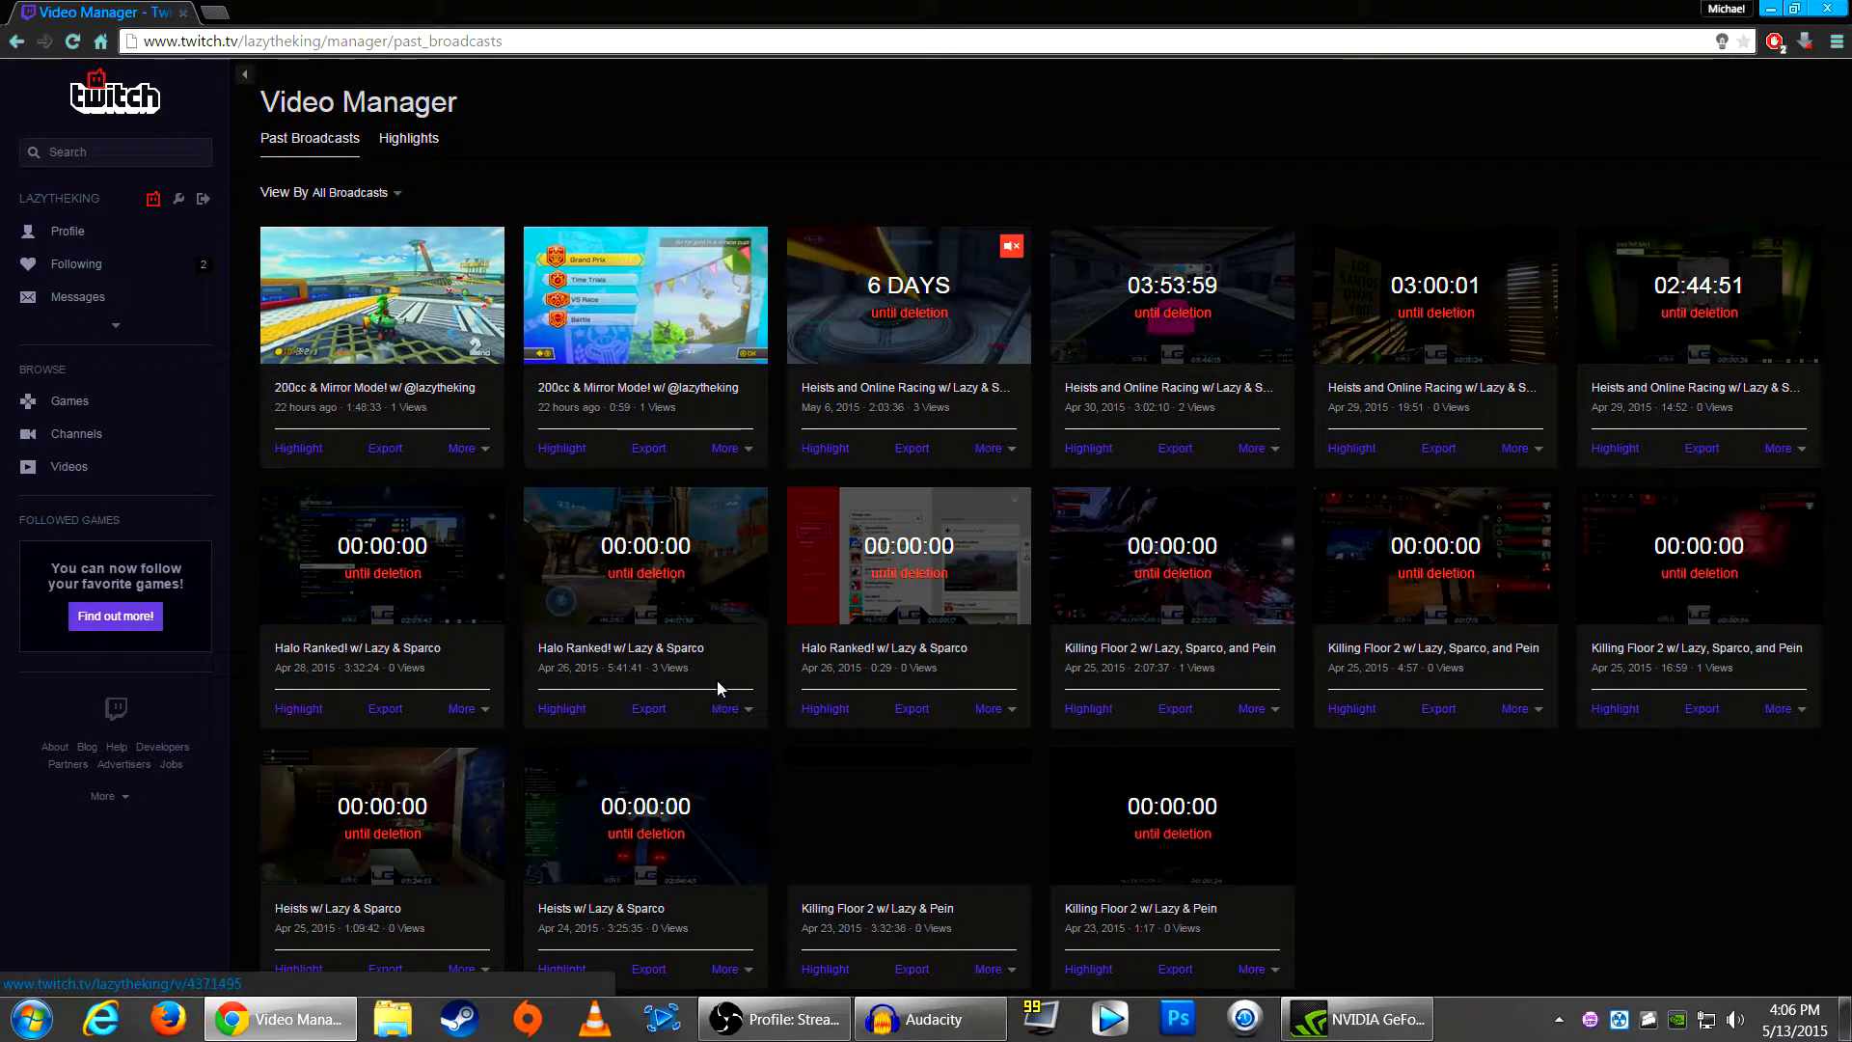
{"action": "scroll", "coordinate": [837, 681], "scroll_direction": "down", "scroll_amount": 1}
{"action": "scroll", "coordinate": [838, 681], "scroll_direction": "up", "scroll_amount": 1}
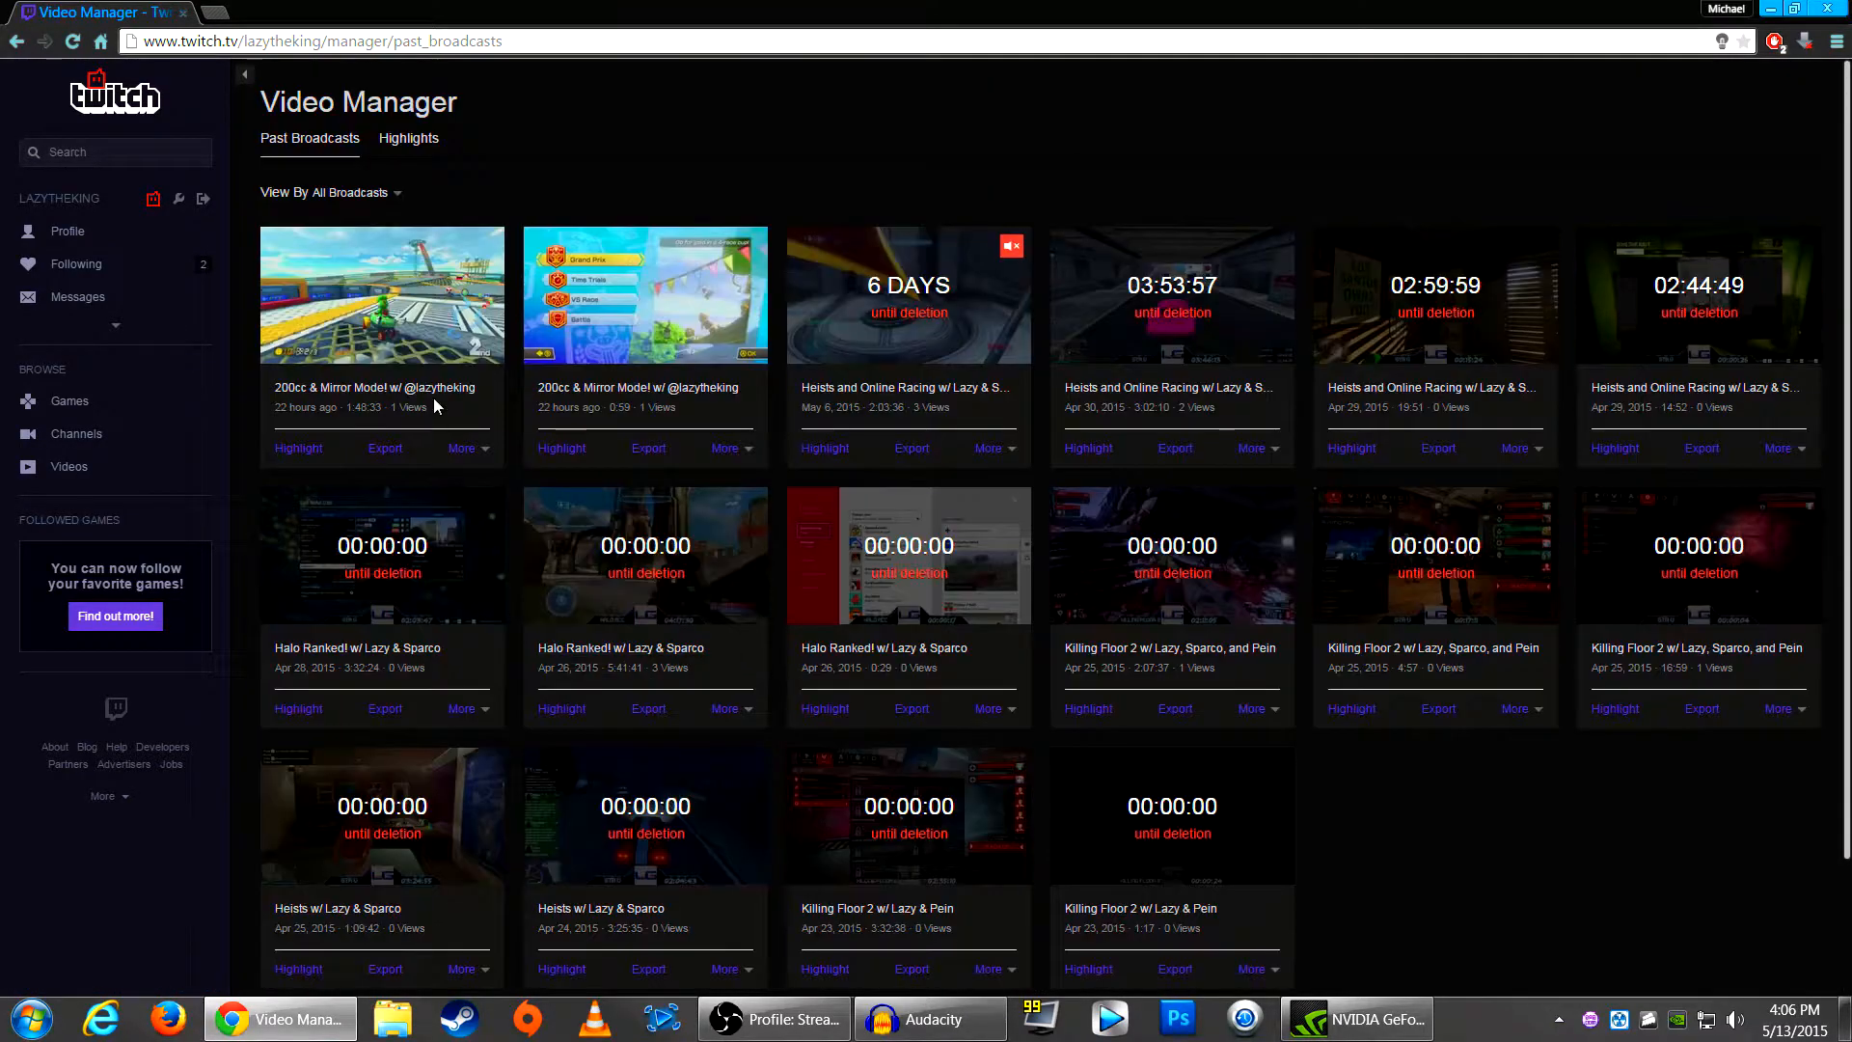
{"action": "left_click", "coordinate": [1773, 8]}
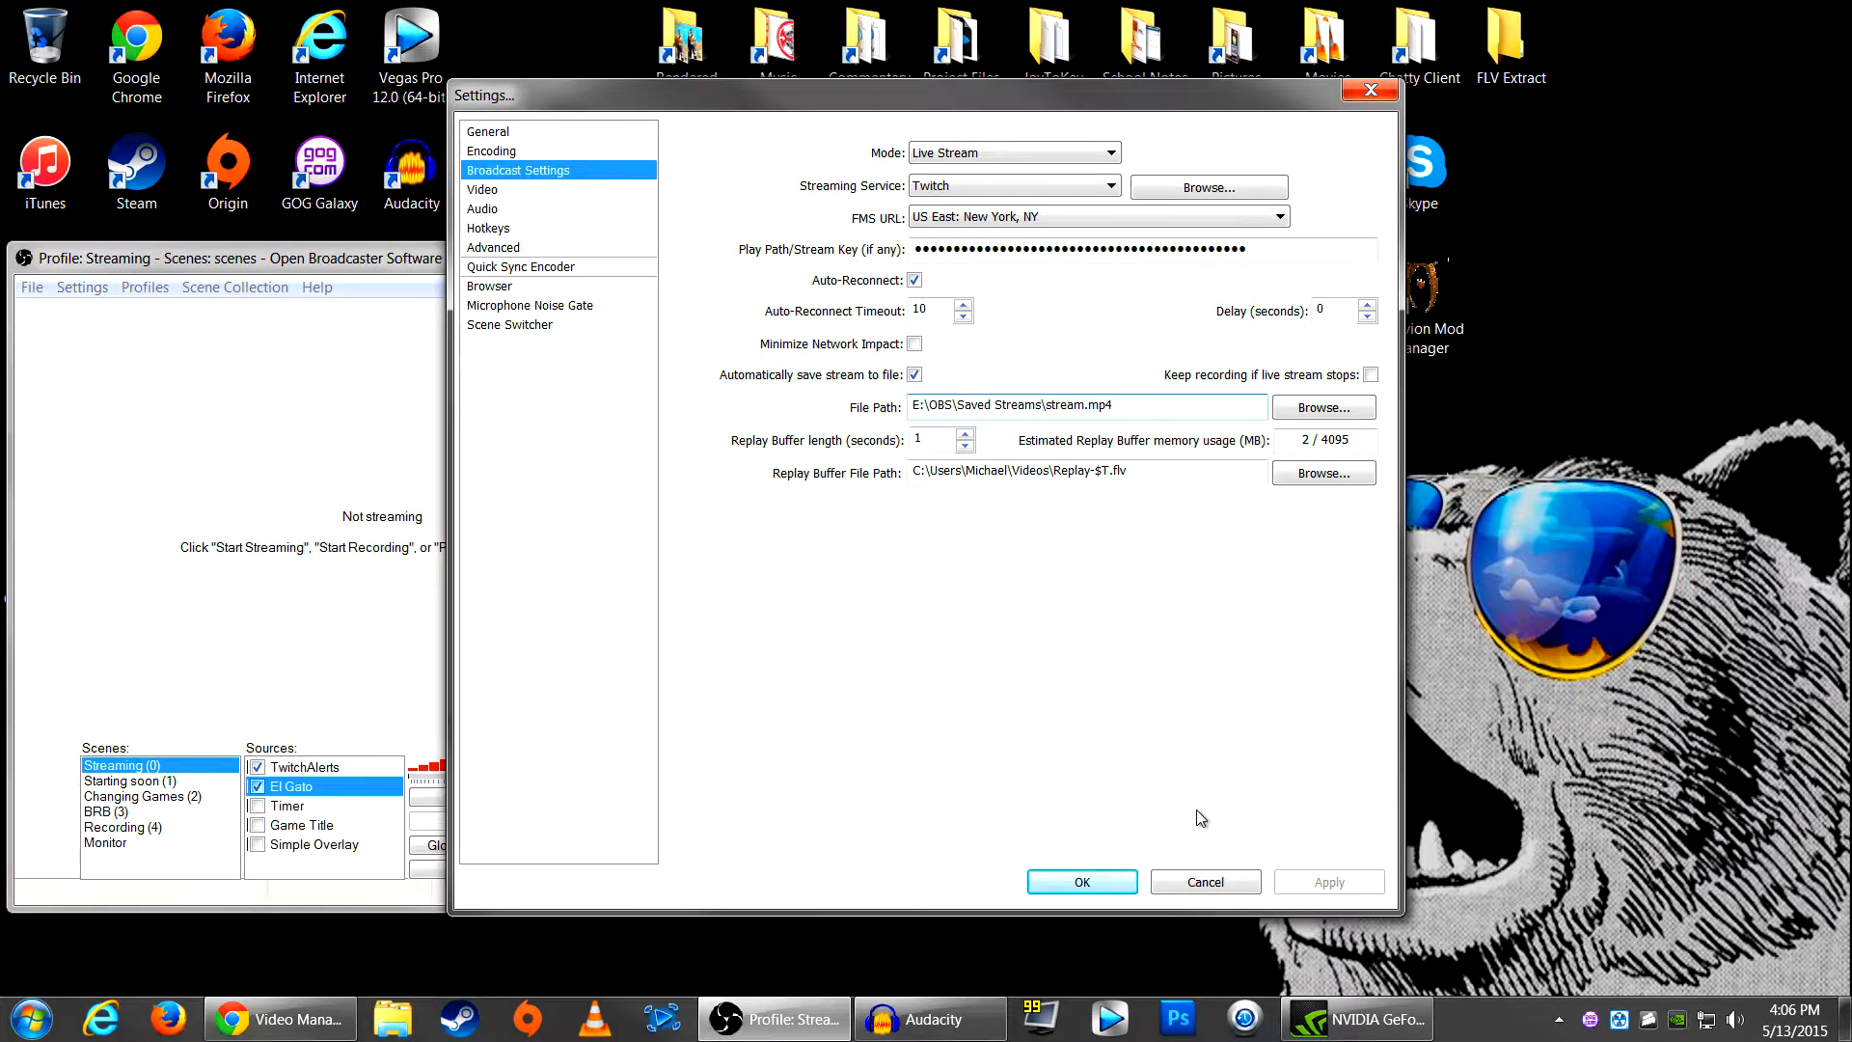
Step: Check the flv extension in the replay buffer file path and open the video settings
{"action": "double_click", "coordinate": [1137, 480]}
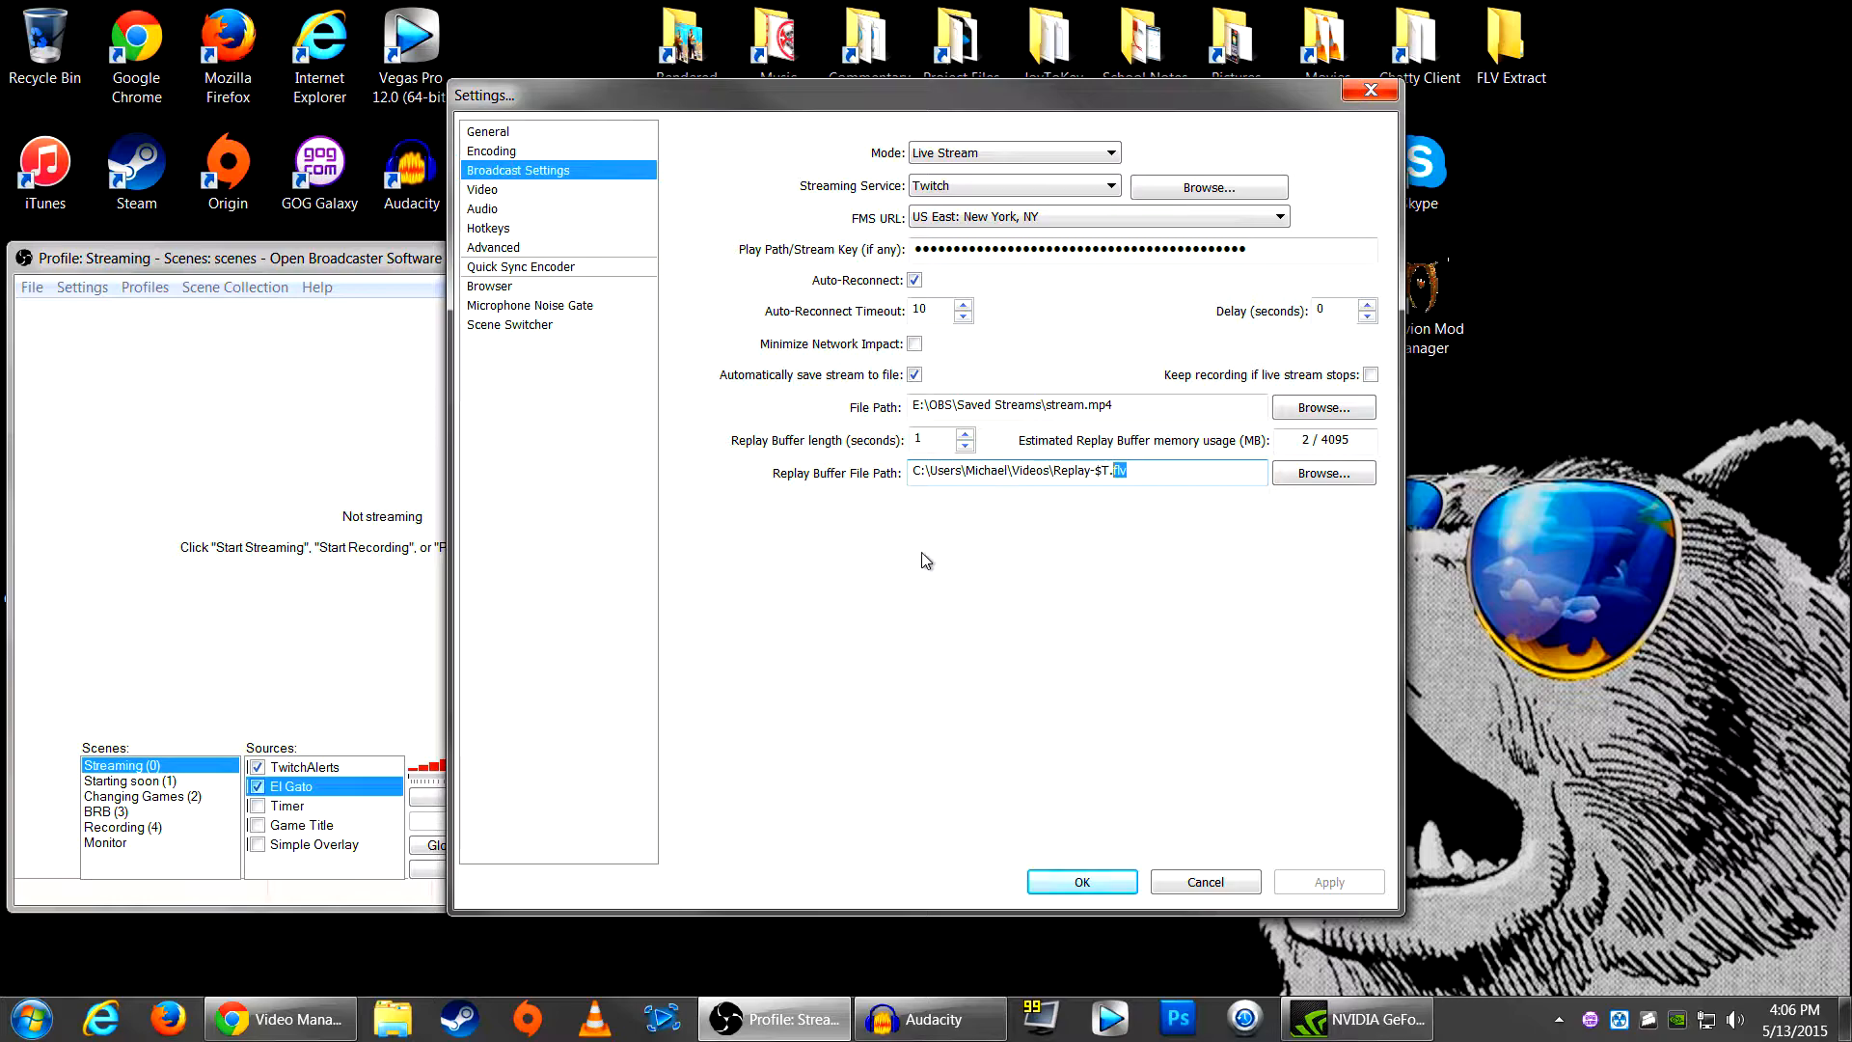
{"action": "left_click", "coordinate": [1171, 480]}
{"action": "left_click", "coordinate": [568, 195]}
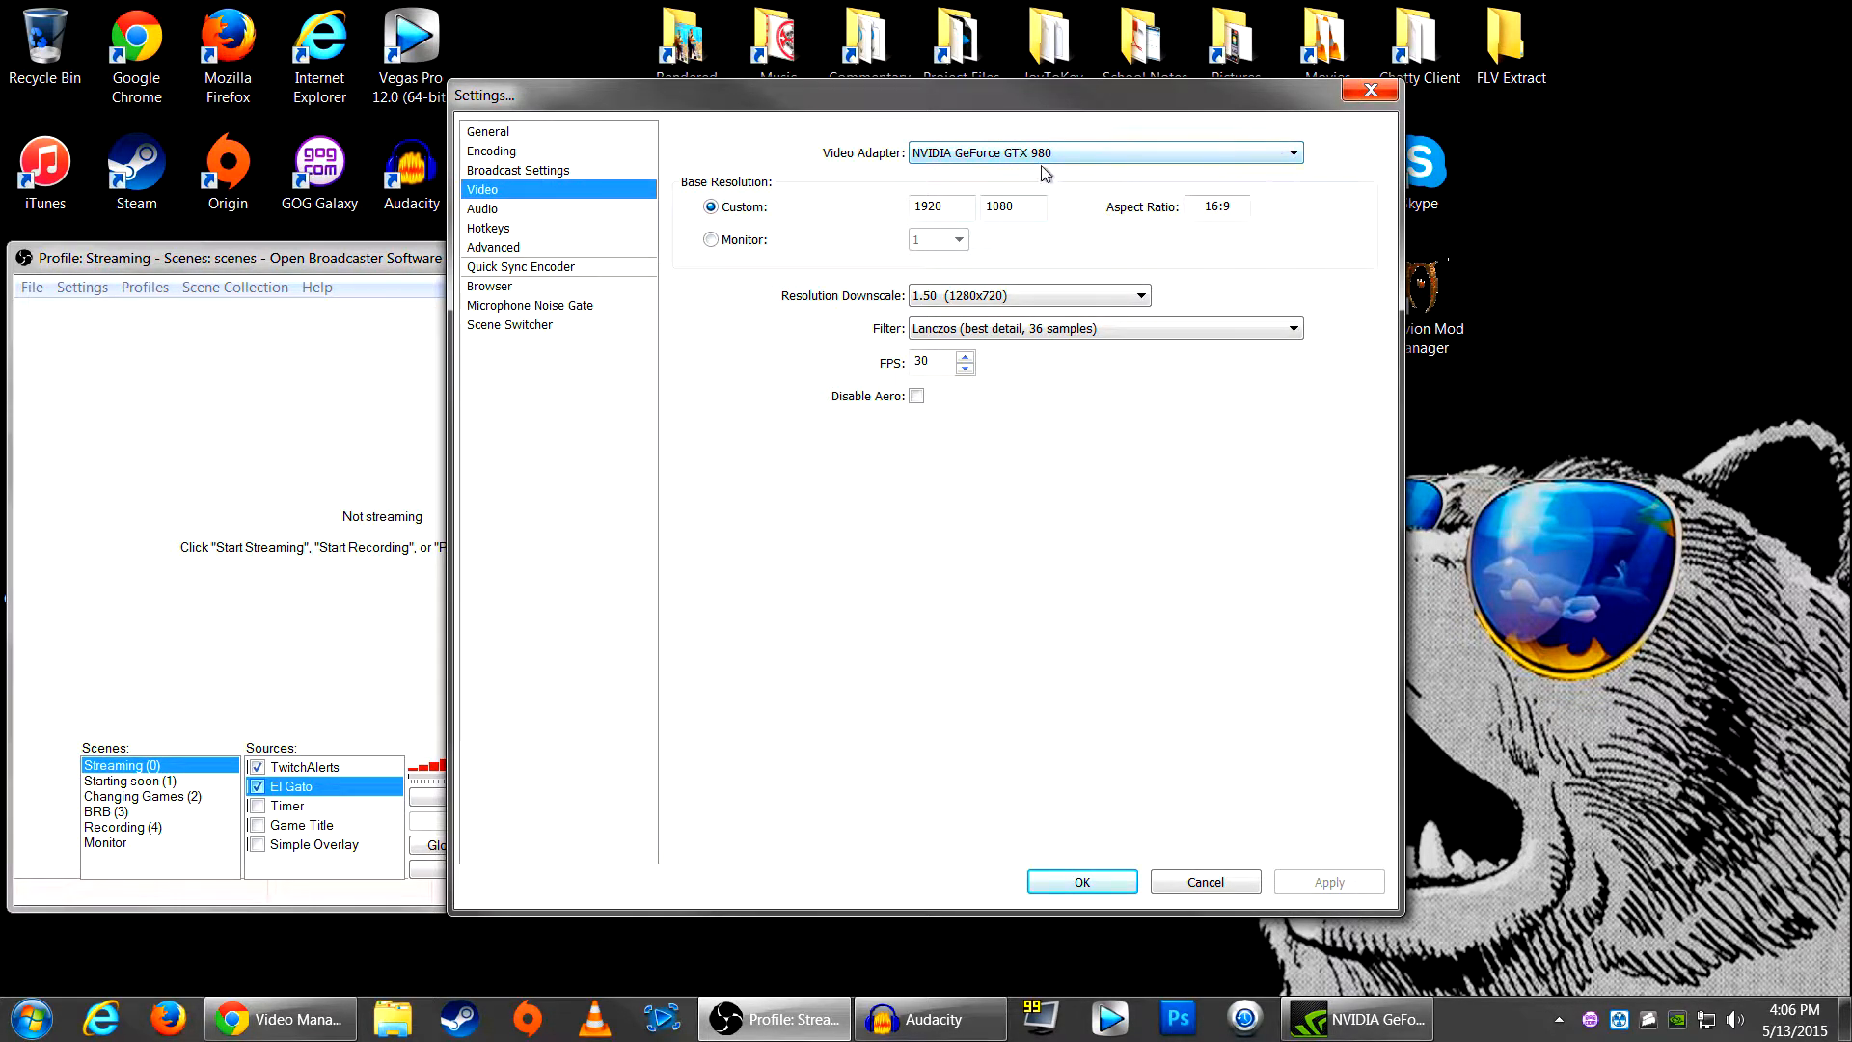
Step: Examine the available video adapter choices in the video settings
{"action": "left_click", "coordinate": [1074, 151]}
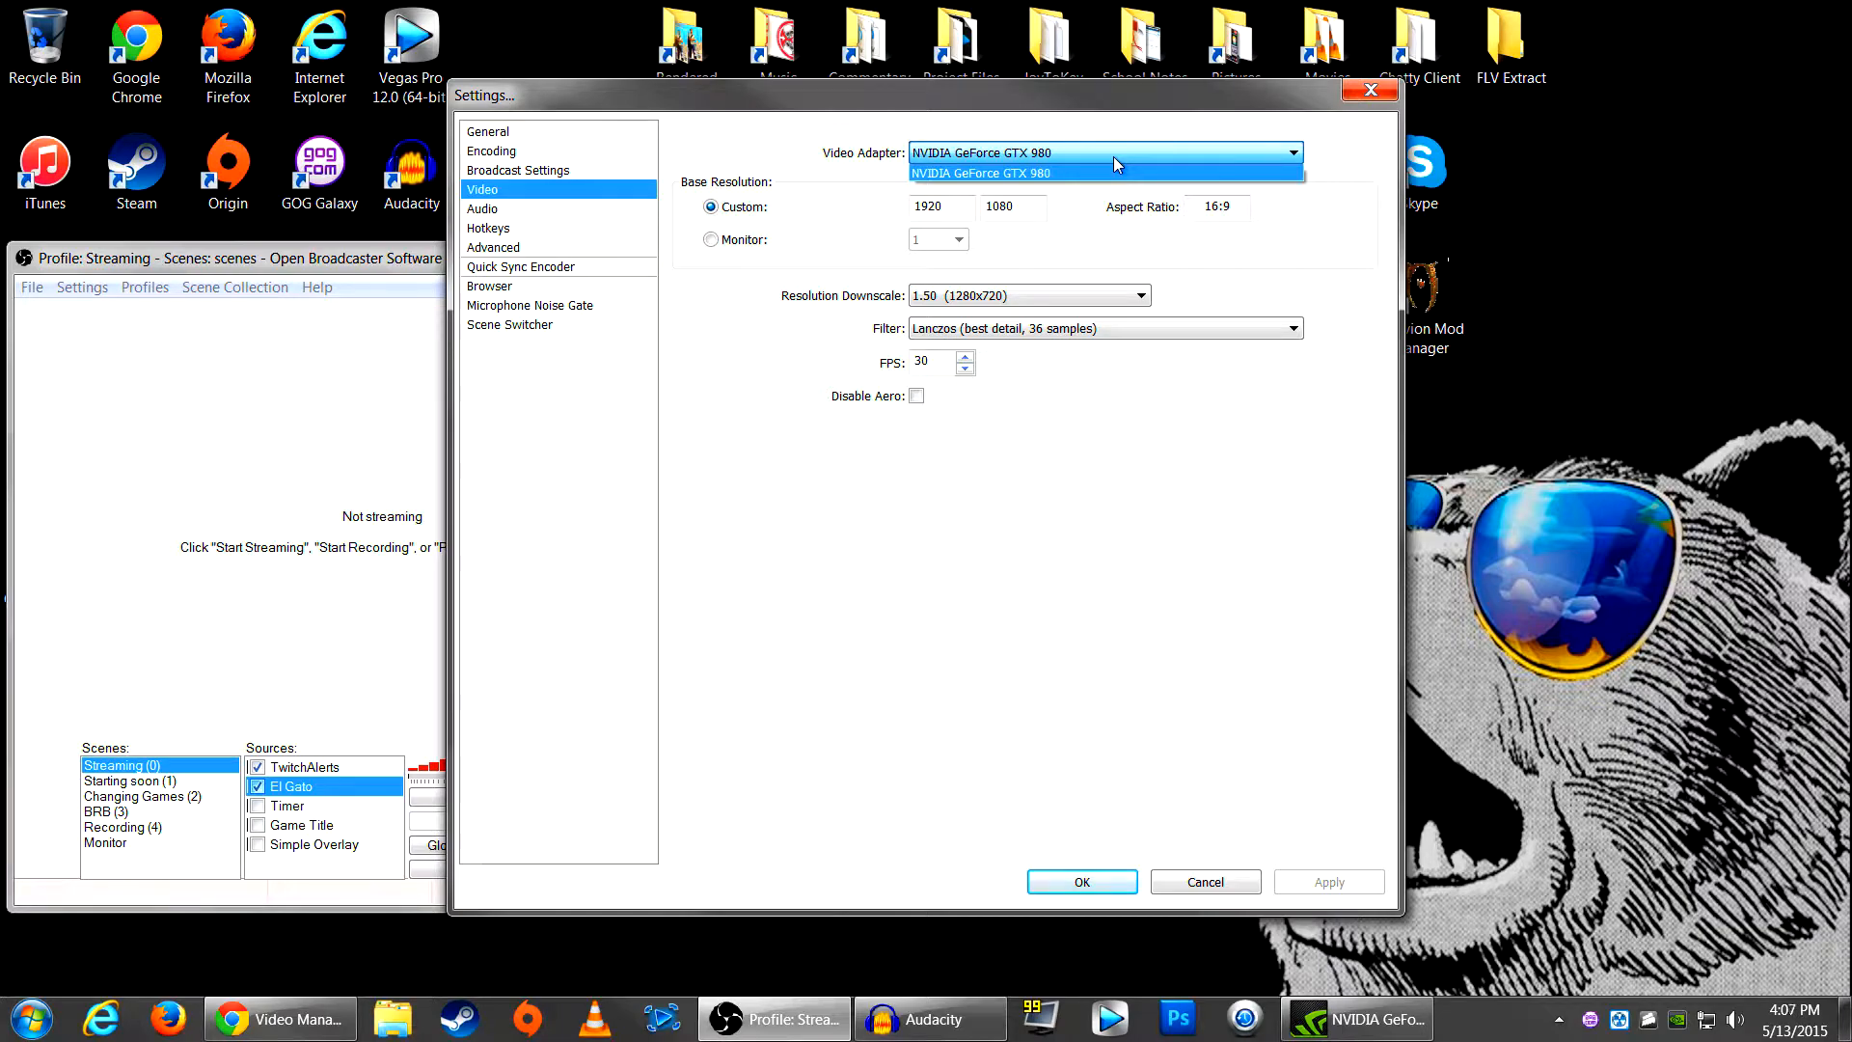
{"action": "left_click", "coordinate": [1113, 156]}
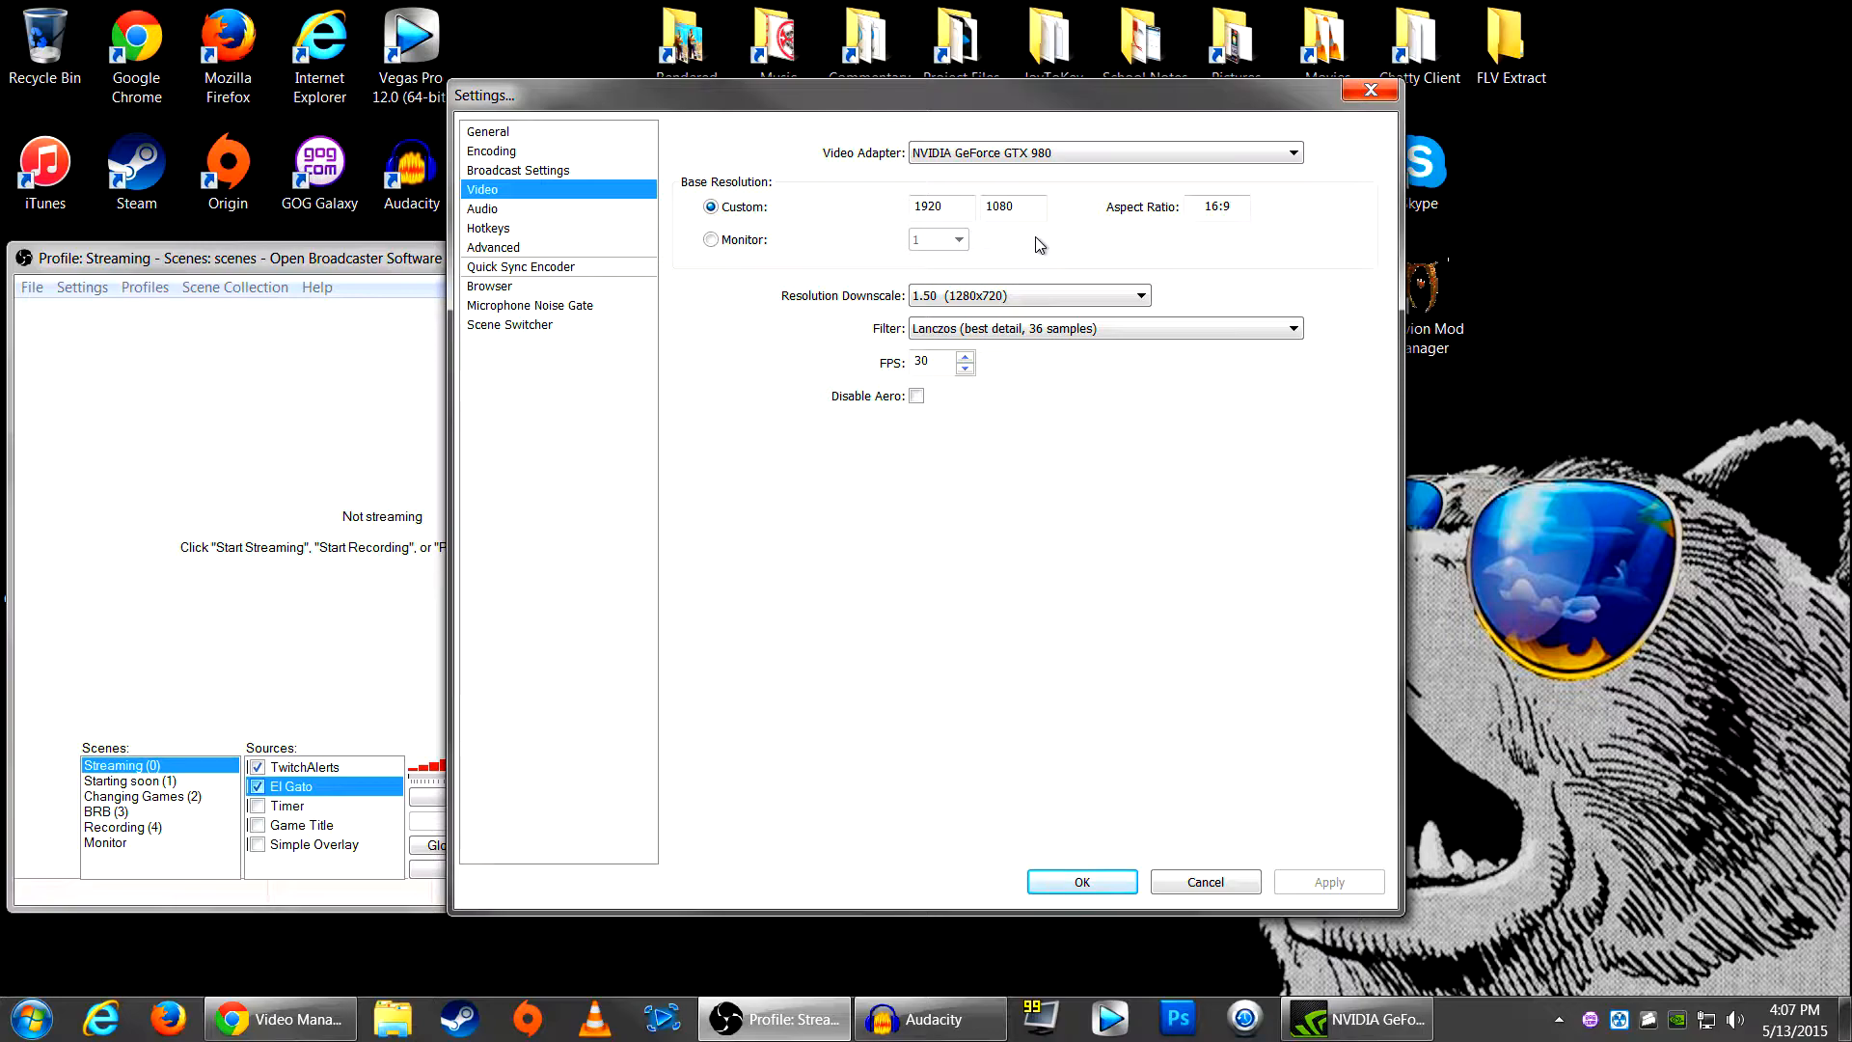
{"action": "left_click", "coordinate": [1096, 154]}
{"action": "left_click", "coordinate": [1096, 153]}
Step: Examine the custom base resolution and the available downscale and filter choices, keeping 1.50 (1280x720) and Lanczos
{"action": "left_click_drag", "start_coordinate": [1024, 211], "coordinate": [987, 211]}
{"action": "left_click", "coordinate": [843, 211]}
{"action": "left_click", "coordinate": [1048, 299]}
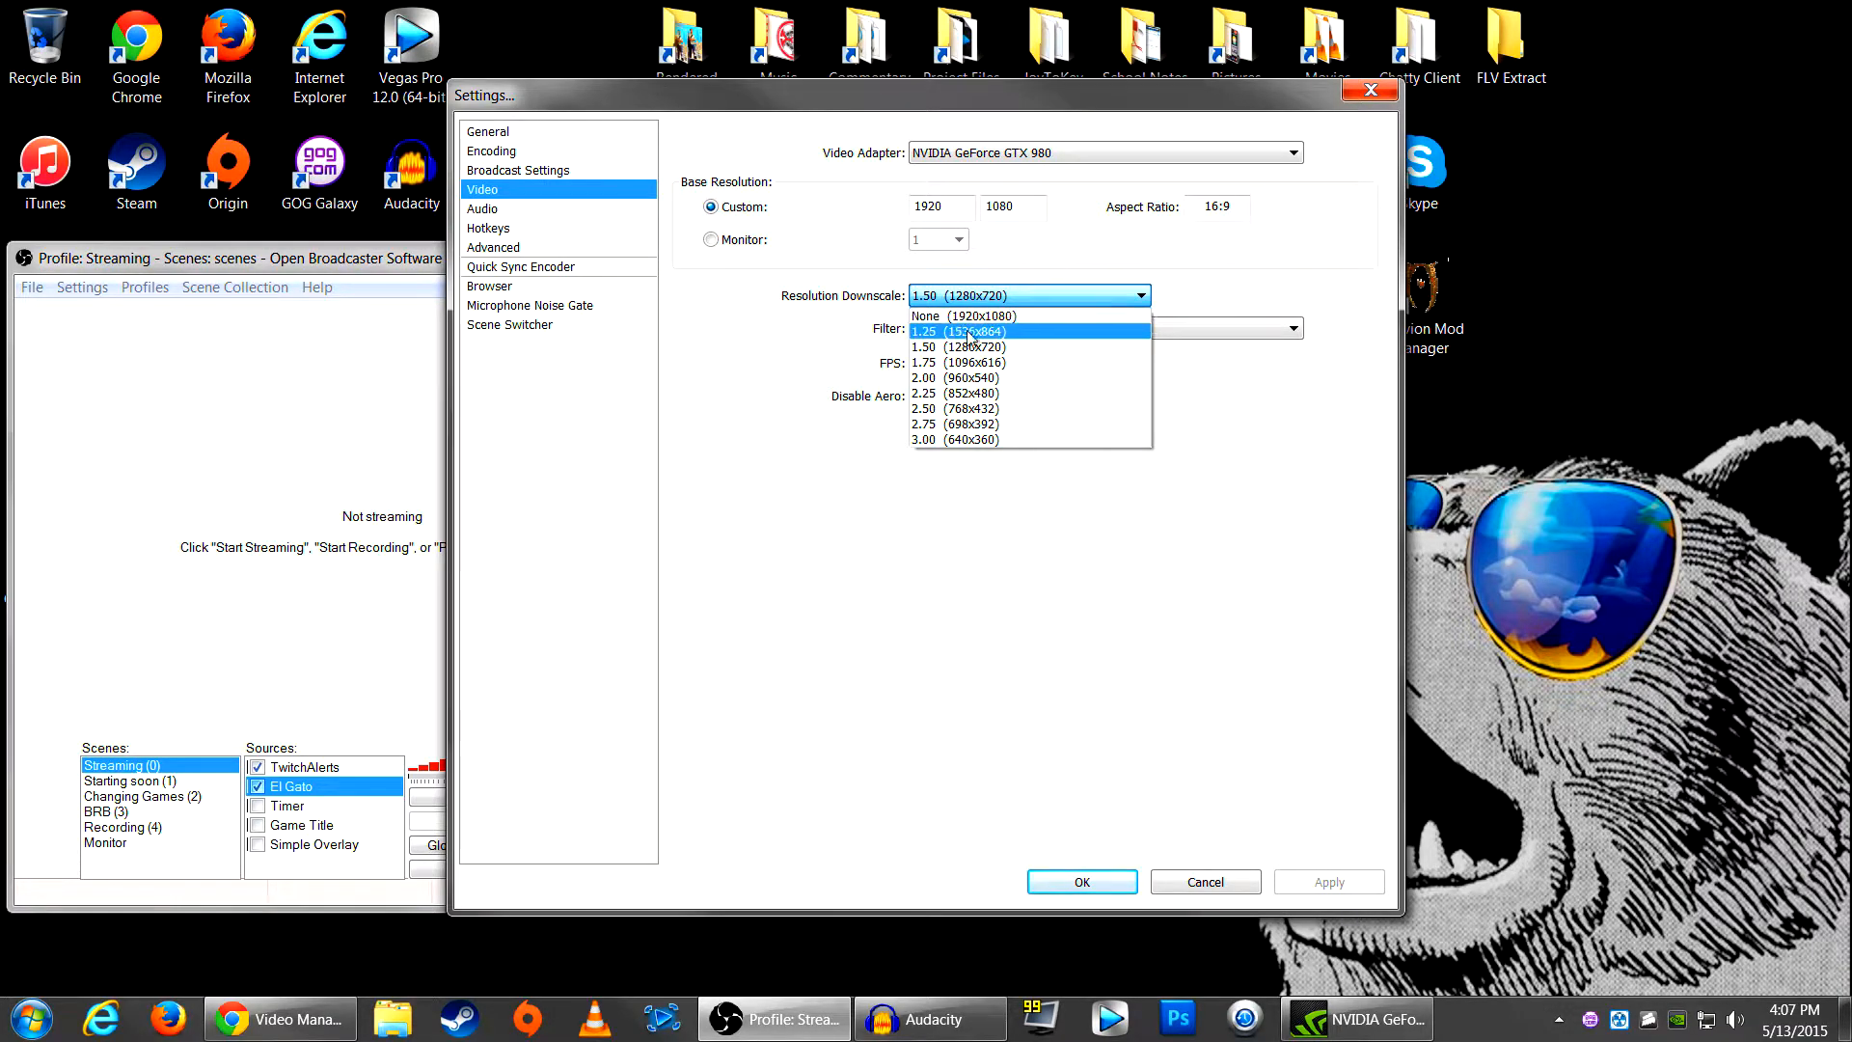
{"action": "left_click", "coordinate": [813, 369]}
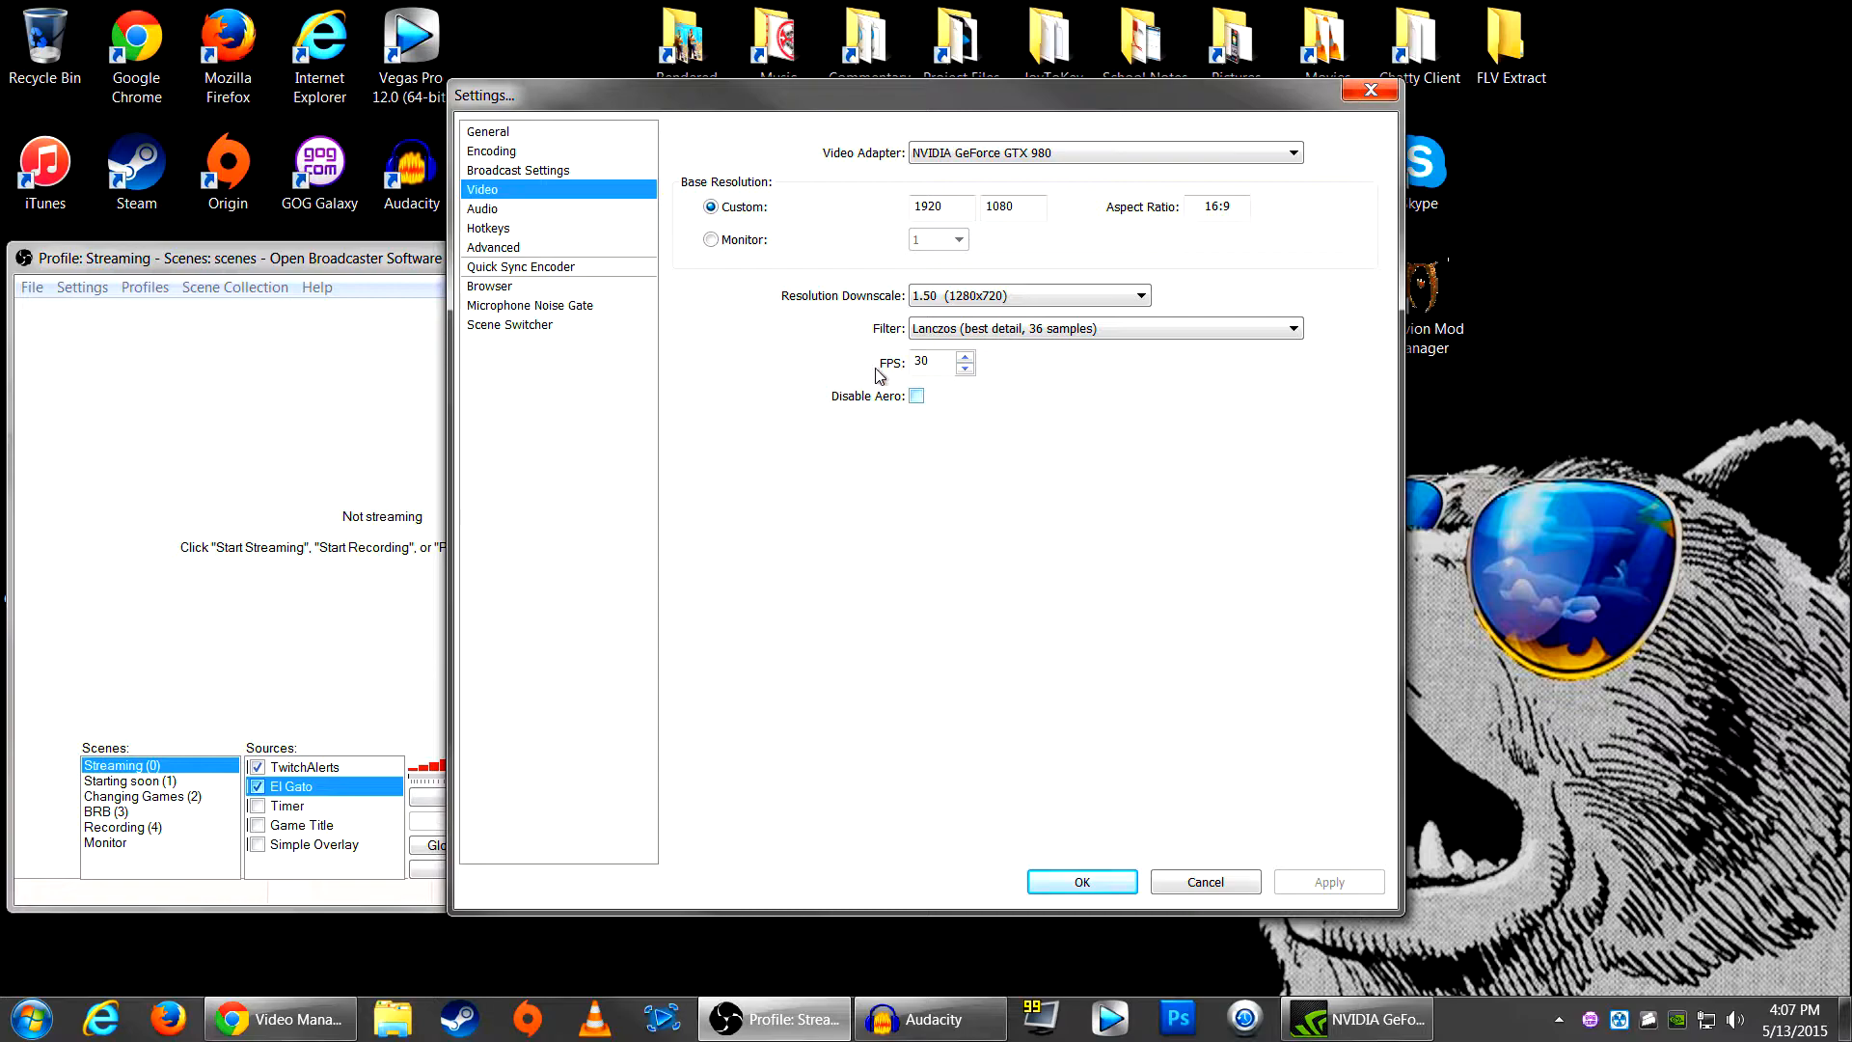
{"action": "left_click", "coordinate": [1056, 301]}
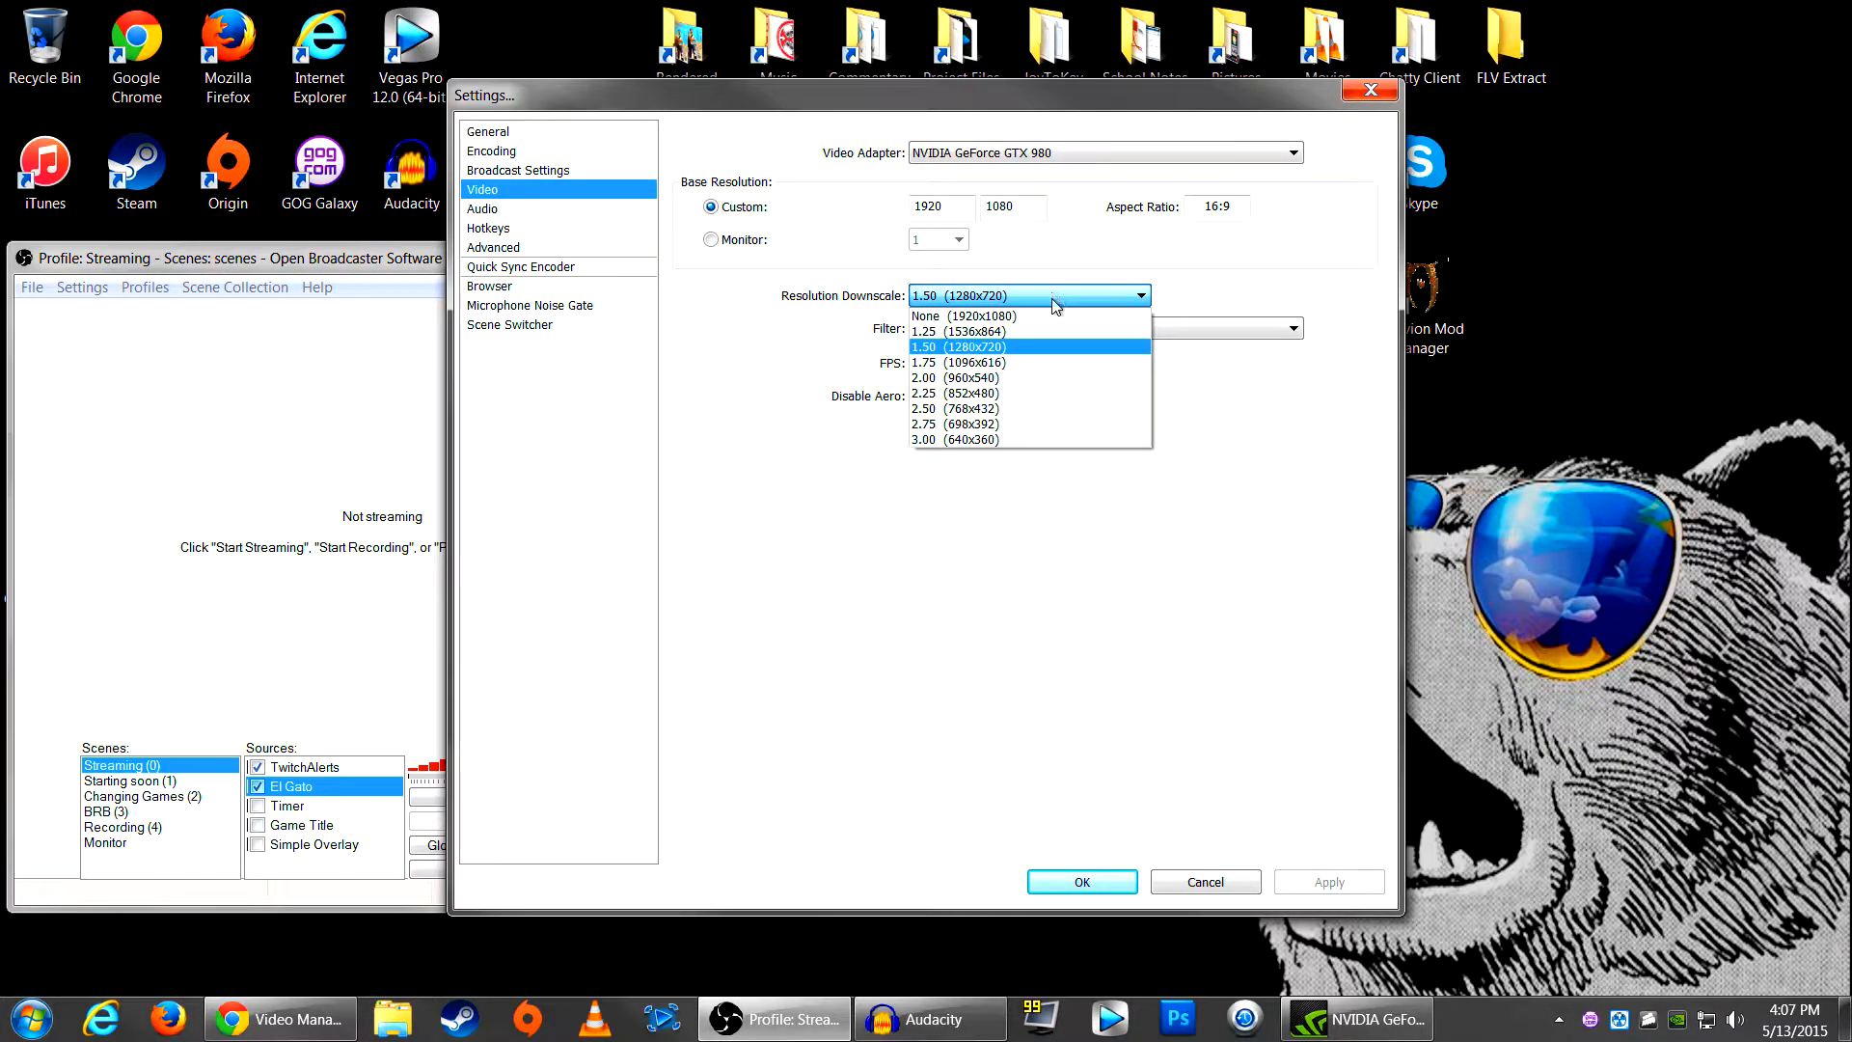
{"action": "left_click", "coordinate": [1050, 347]}
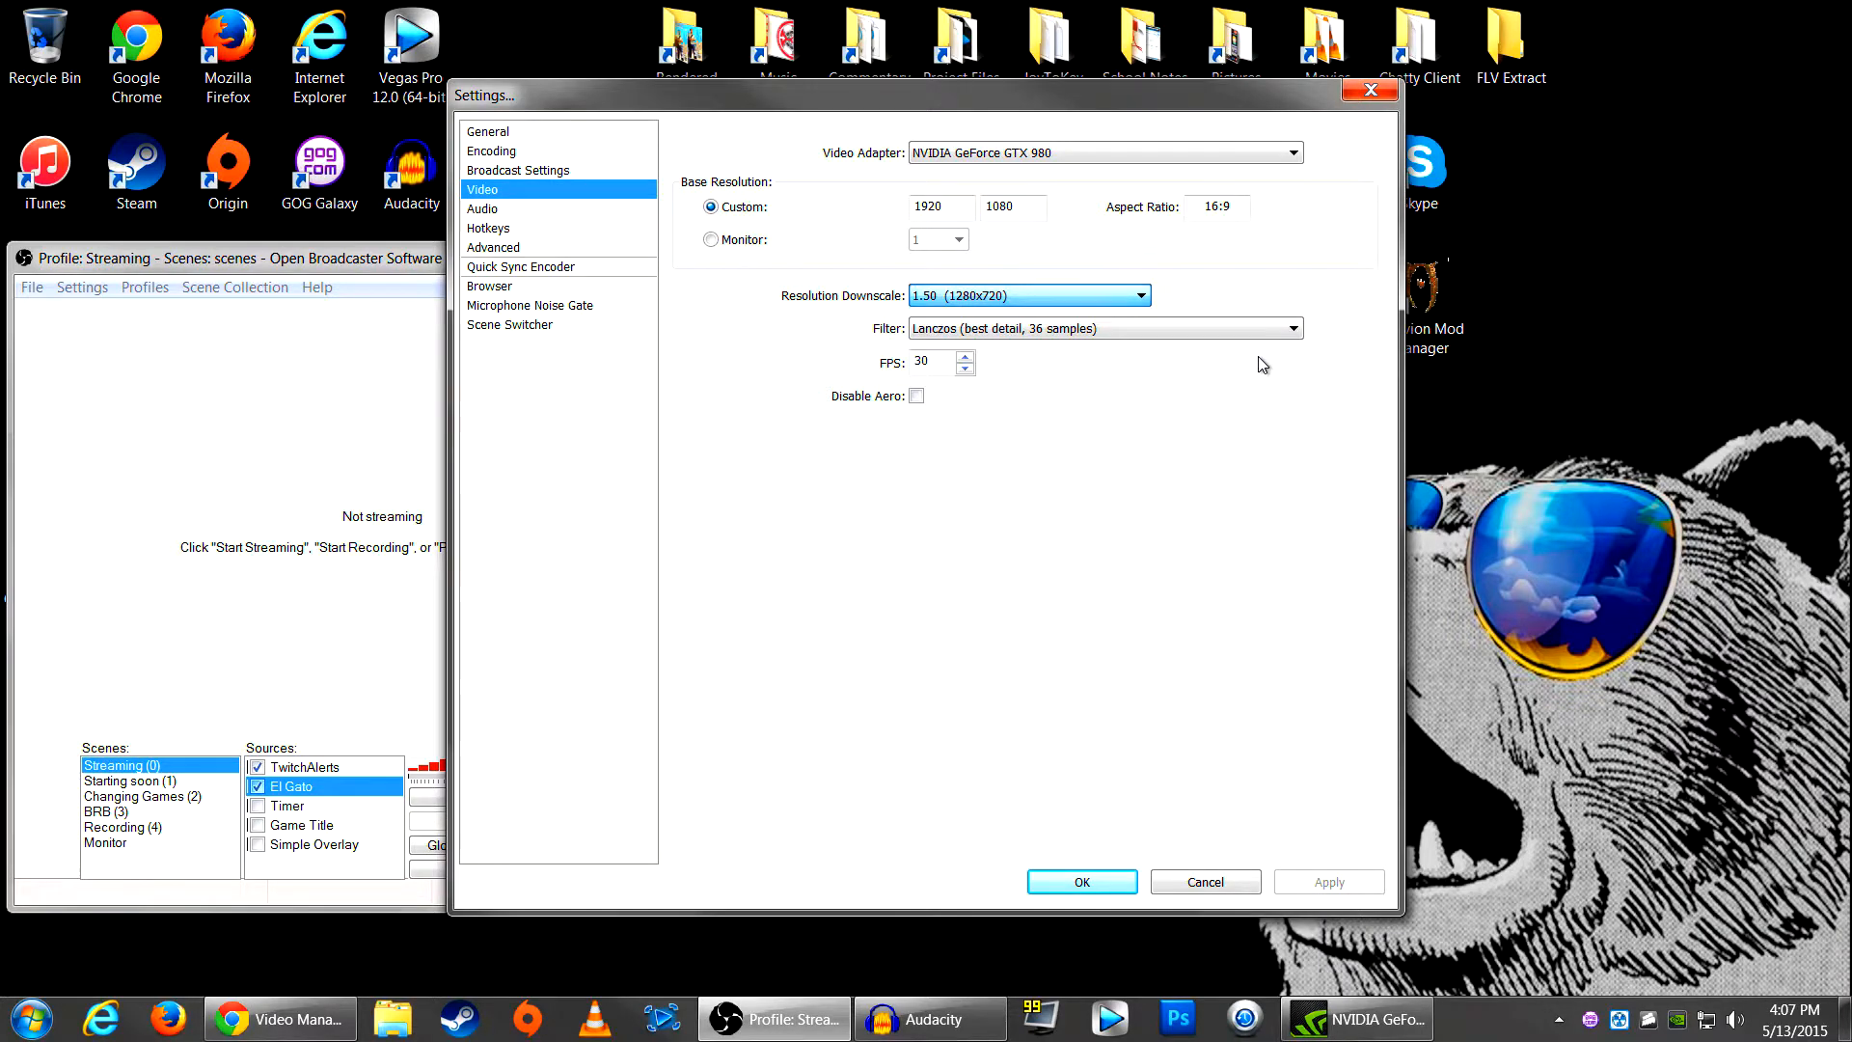
{"action": "left_click", "coordinate": [1160, 336]}
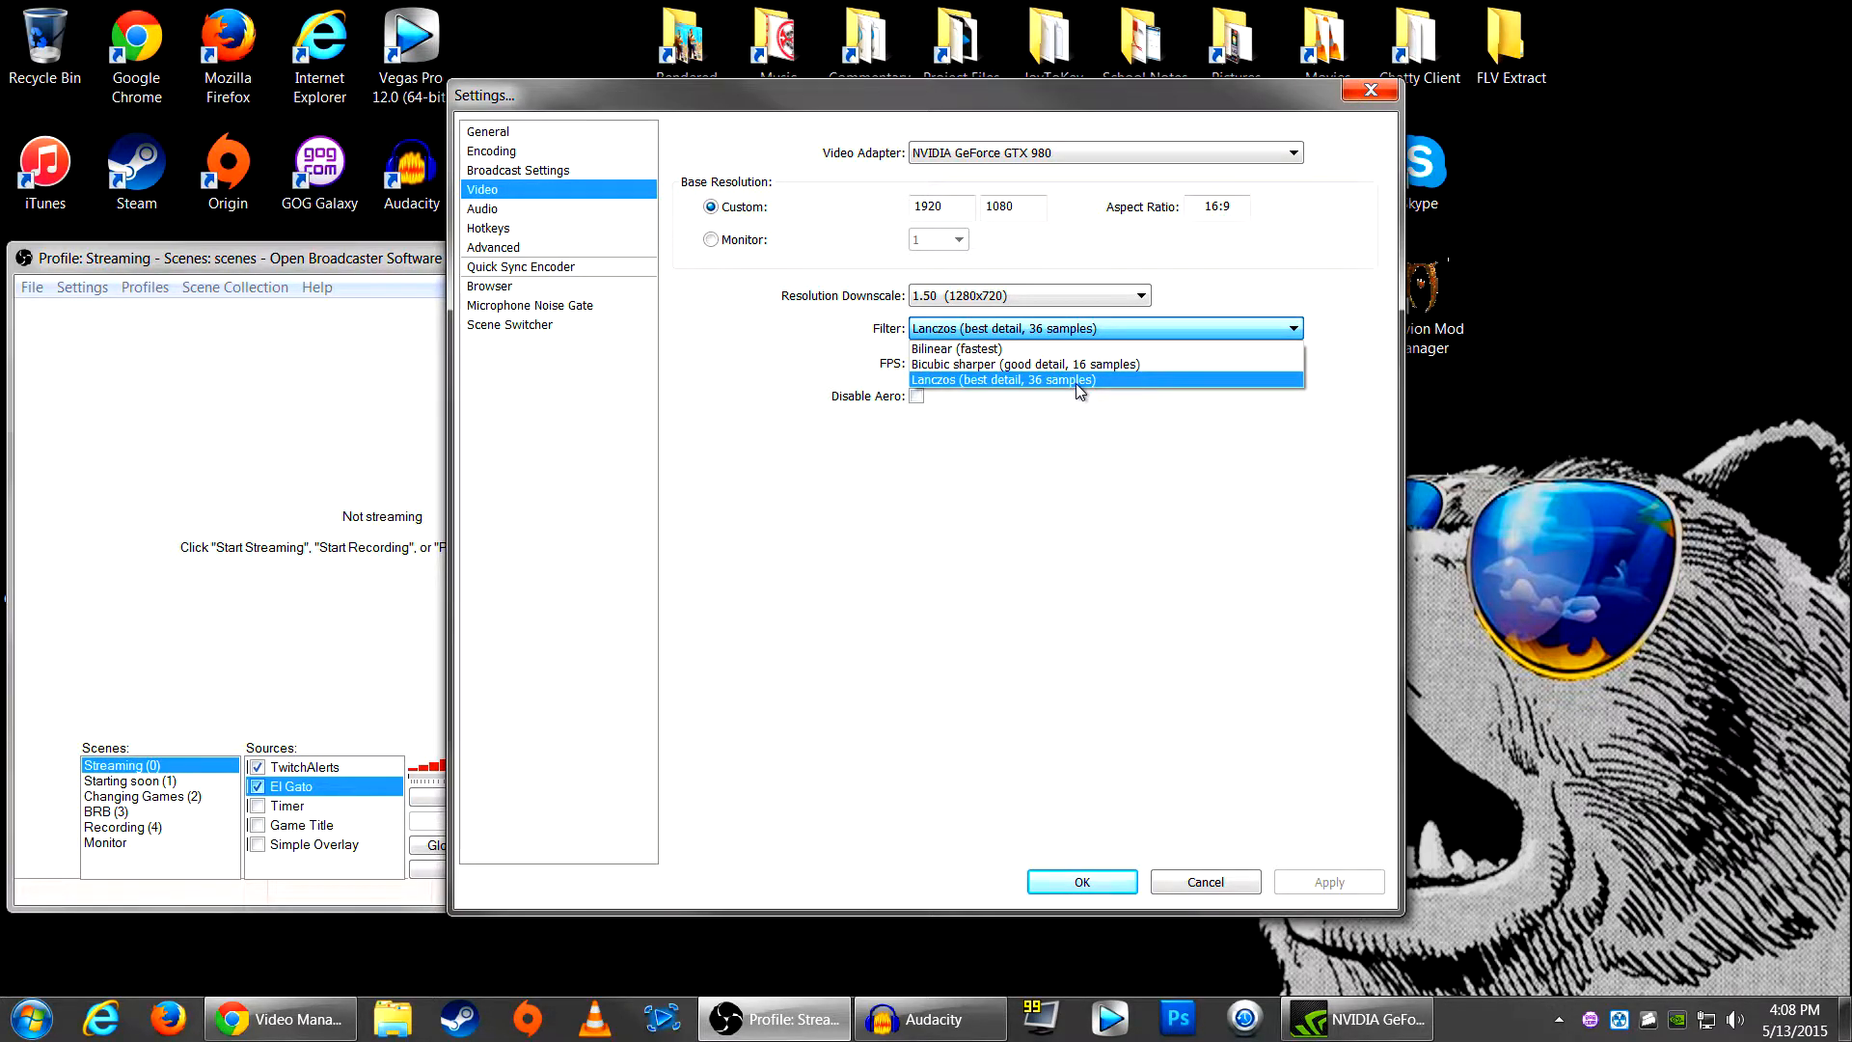
{"action": "left_click", "coordinate": [1076, 457]}
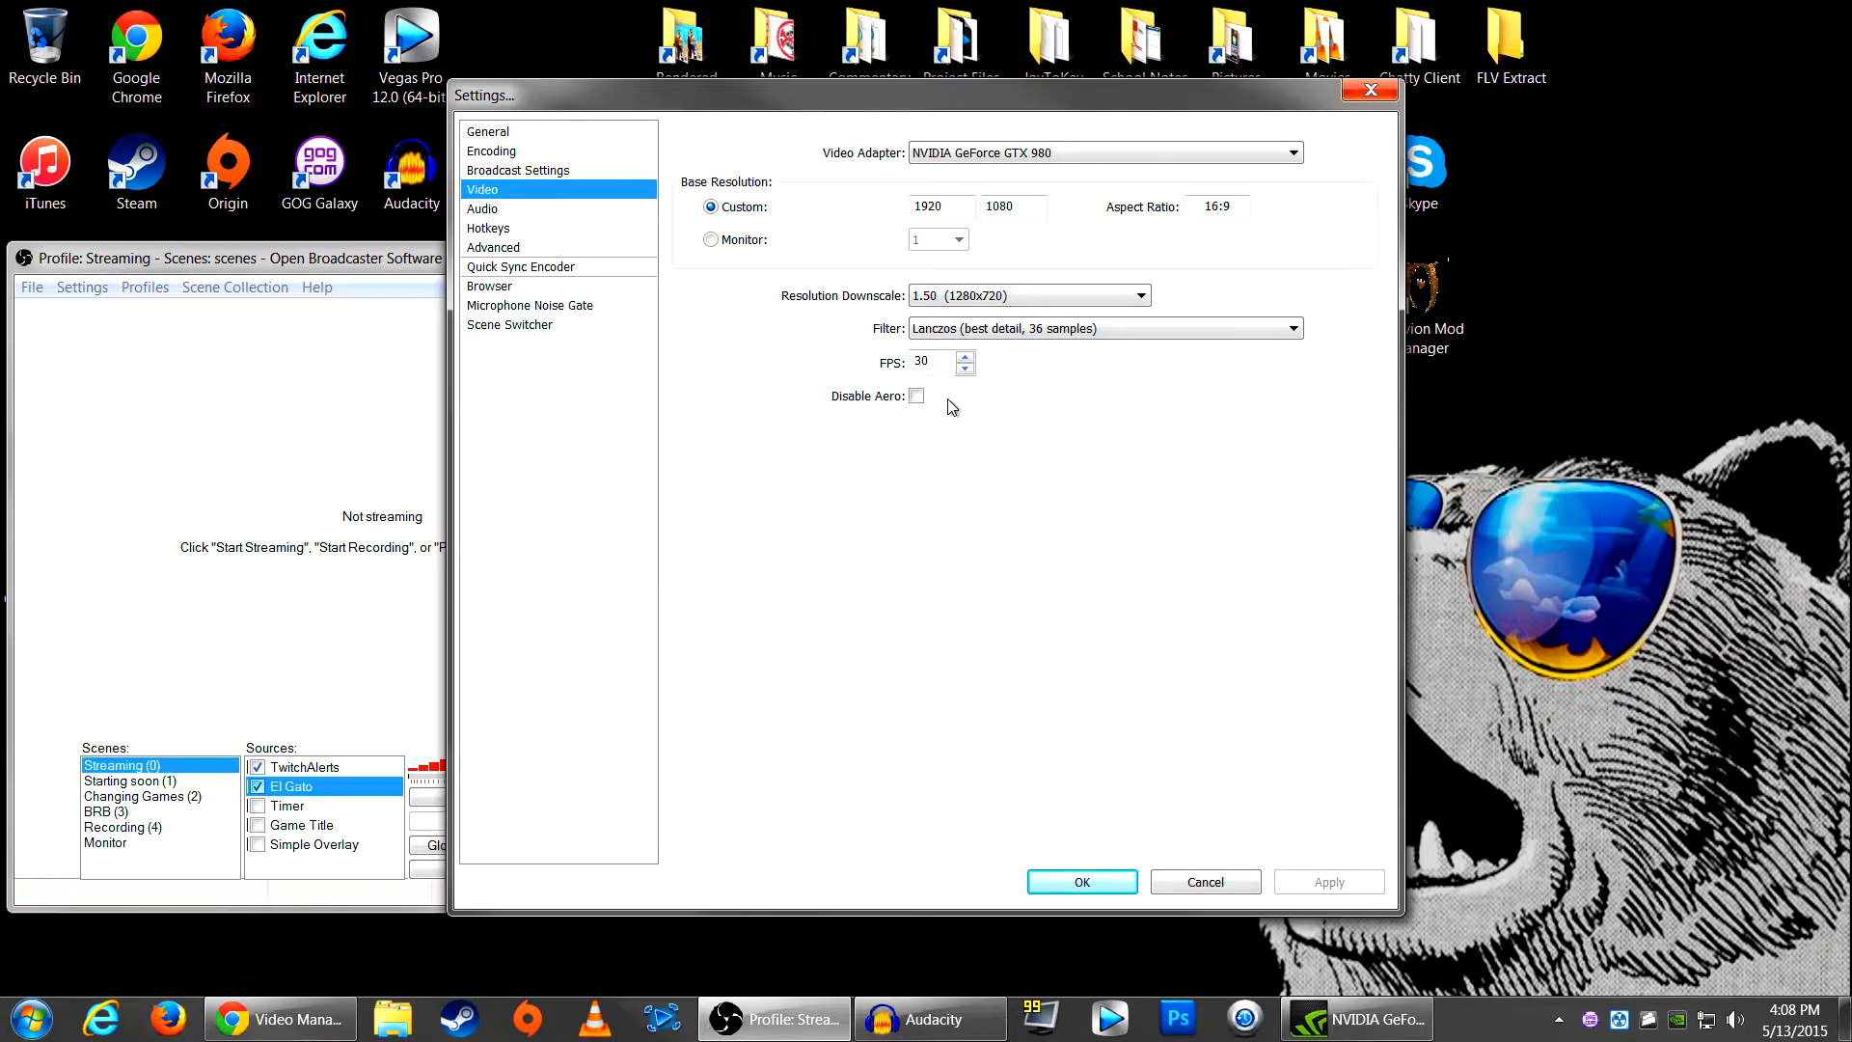
Step: Try a video frame rate of 60 FPS and set it back to 30
{"action": "left_click_drag", "start_coordinate": [947, 363], "coordinate": [876, 365]}
{"action": "type", "text": "60"}
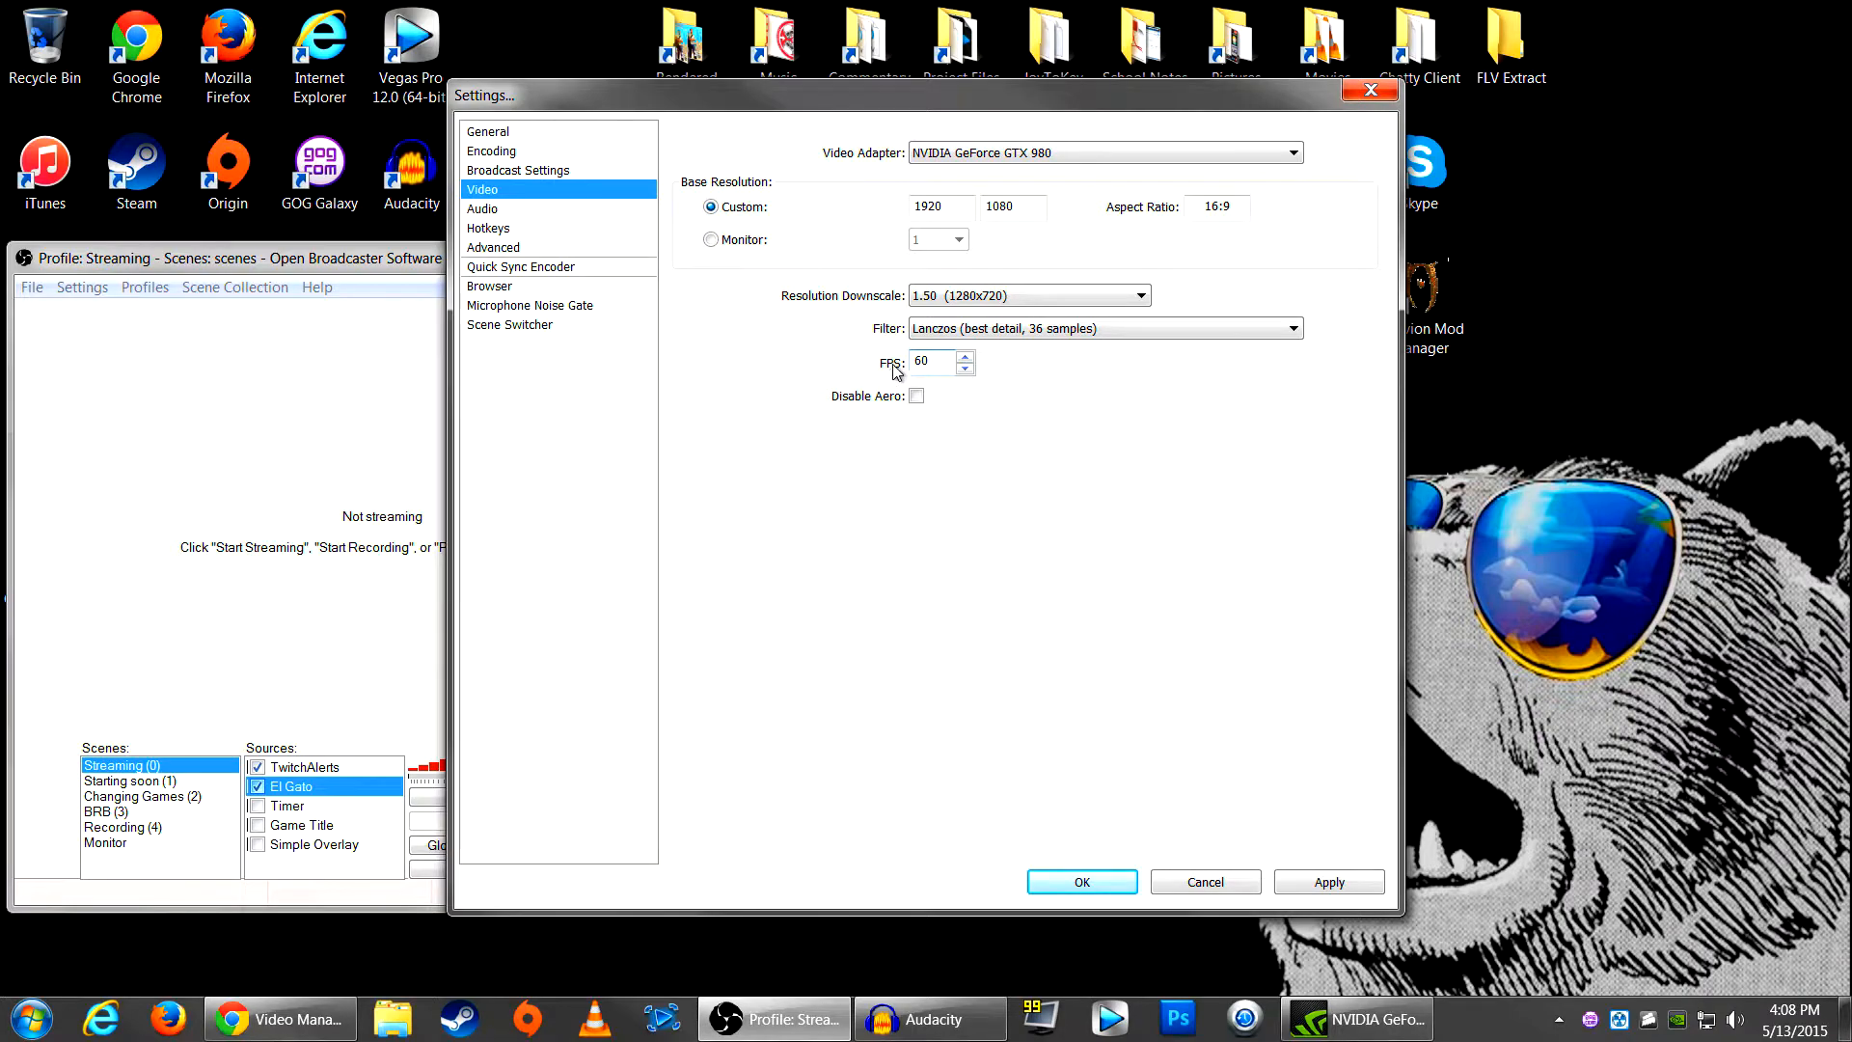
{"action": "key", "text": "BackSpace"}
{"action": "key", "text": "BackSpace"}
{"action": "type", "text": "30"}
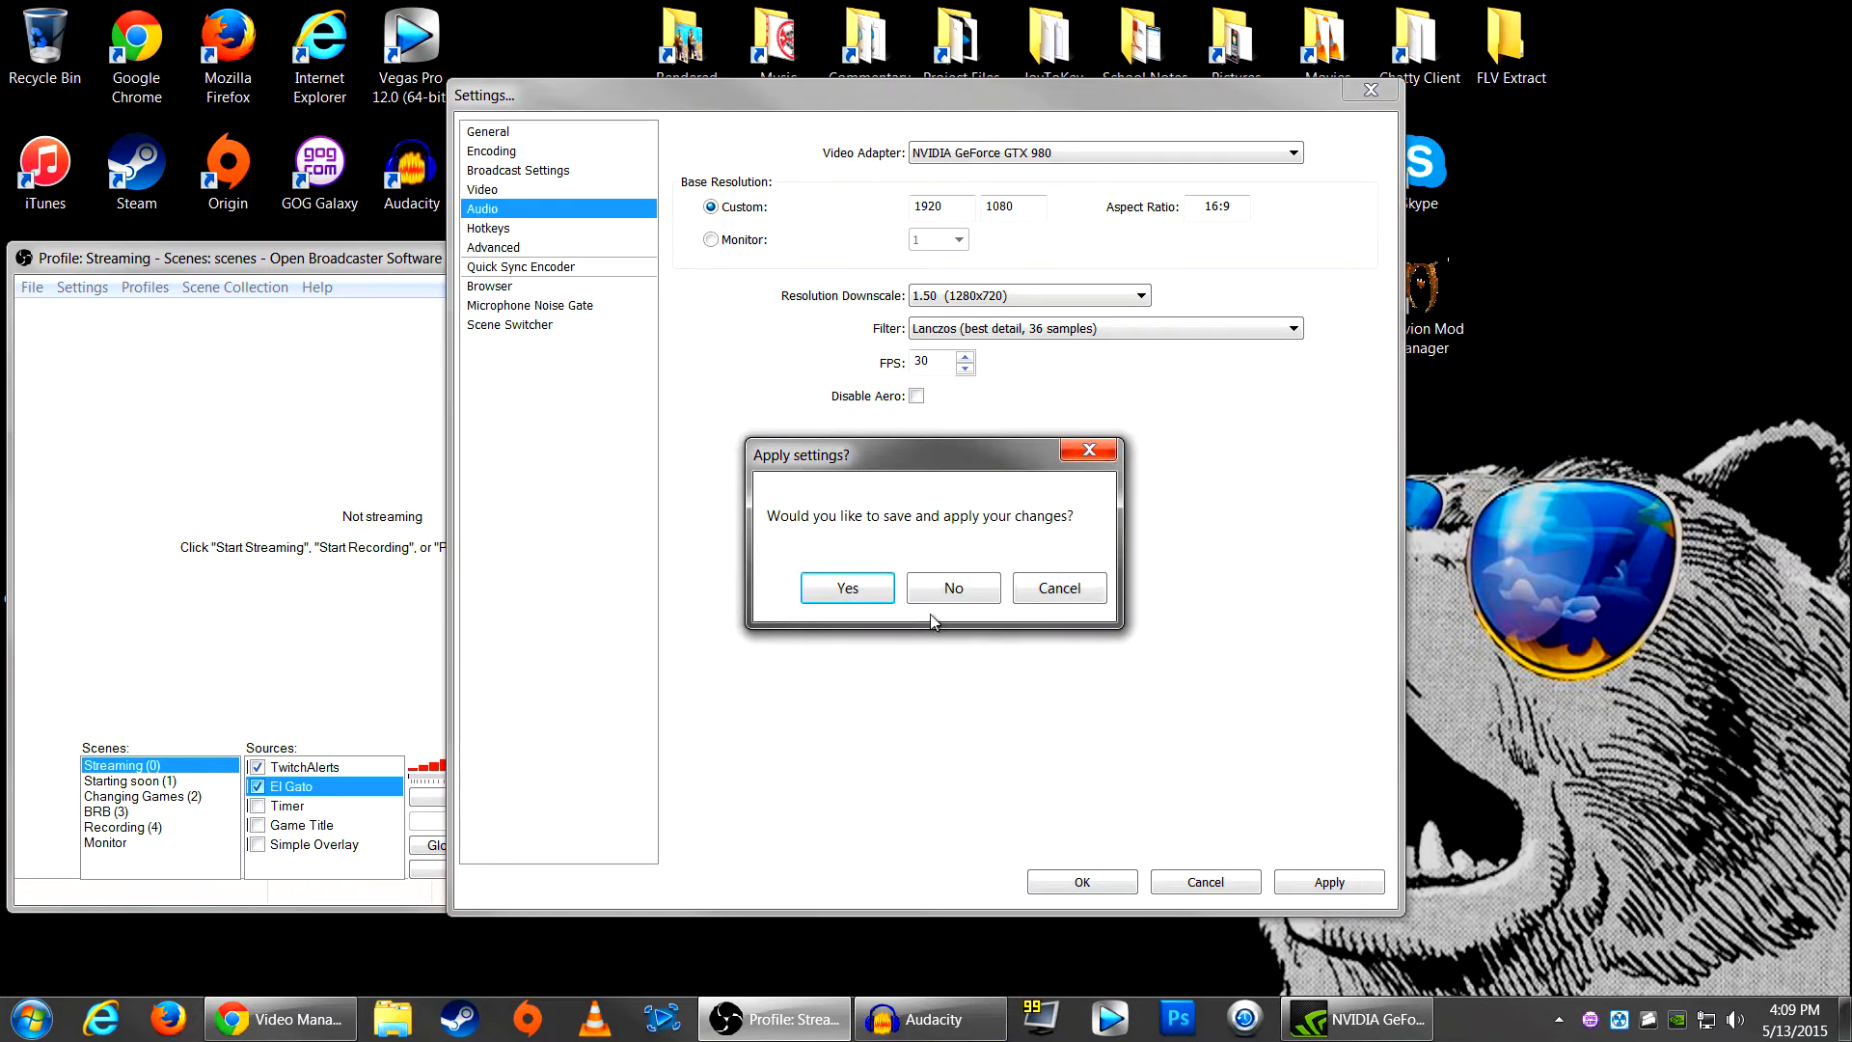
Step: Open the audio settings without saving the video changes and move the settings window clear of the main window's volume meters
{"action": "left_click", "coordinate": [972, 596]}
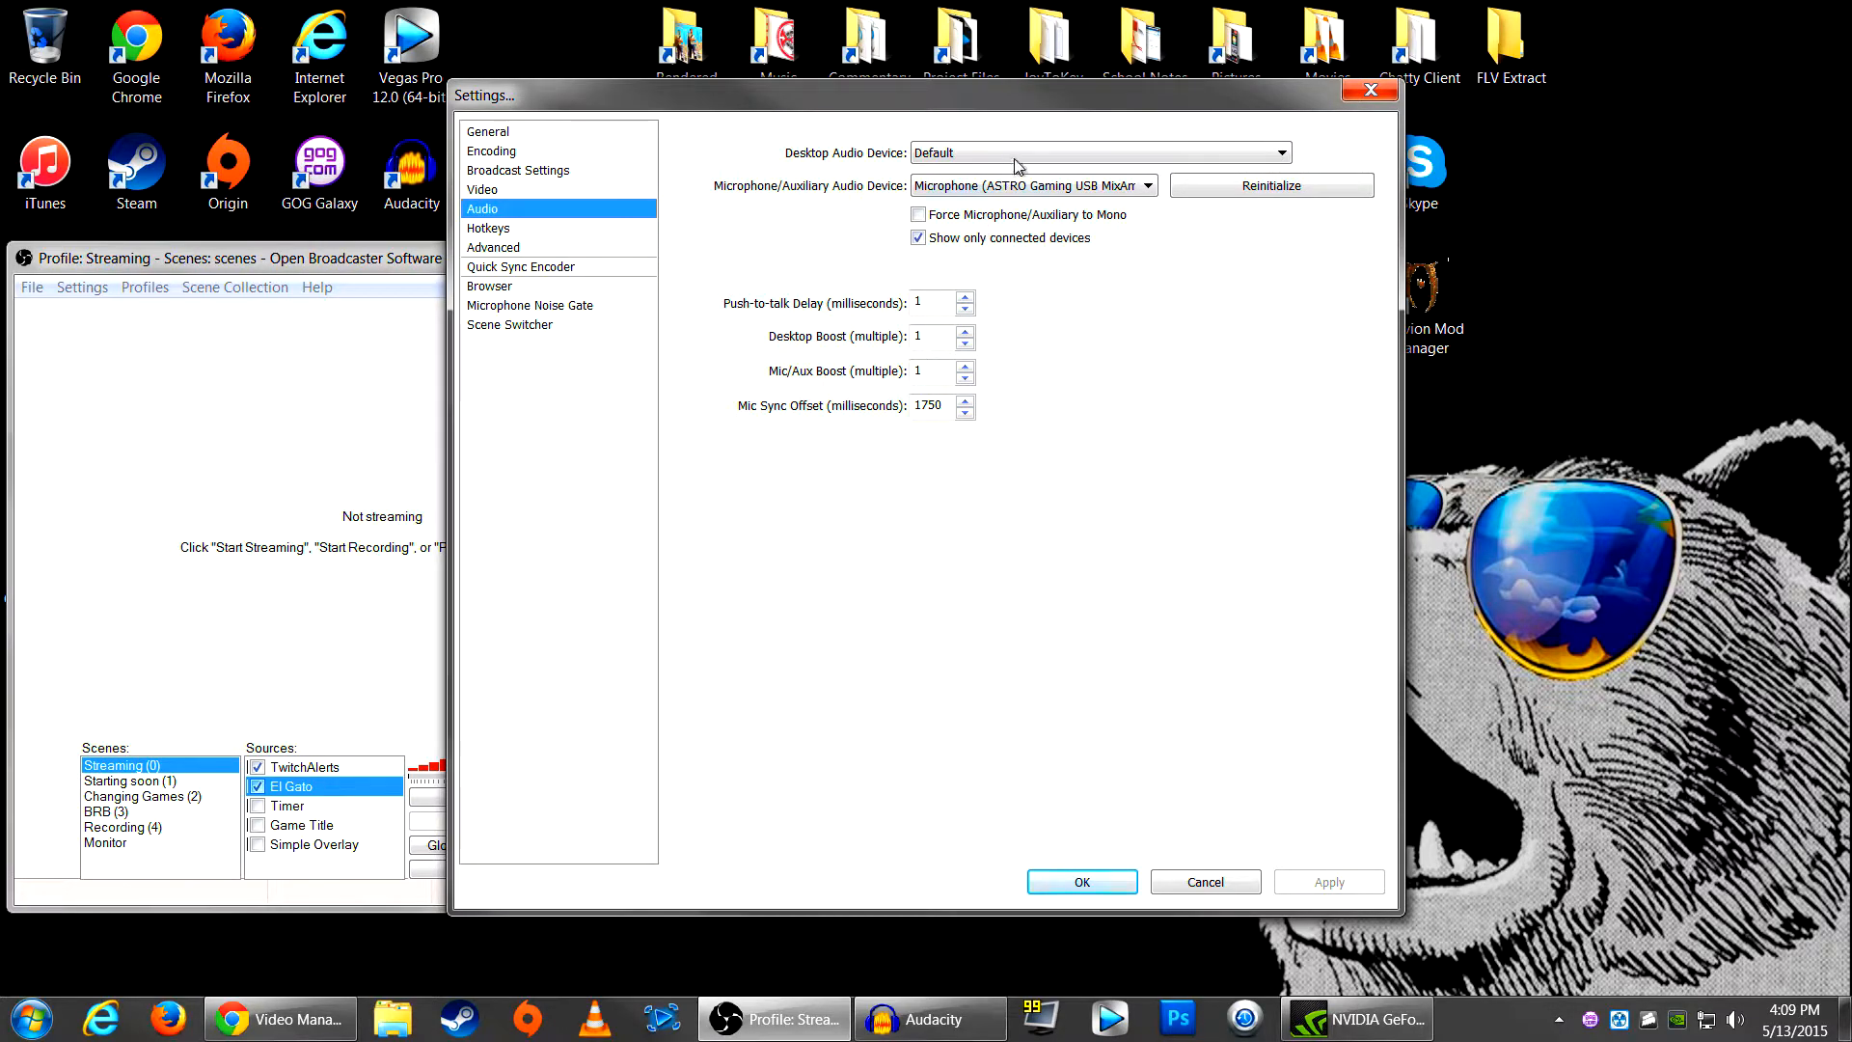
{"action": "left_click_drag", "start_coordinate": [916, 100], "coordinate": [1235, 119]}
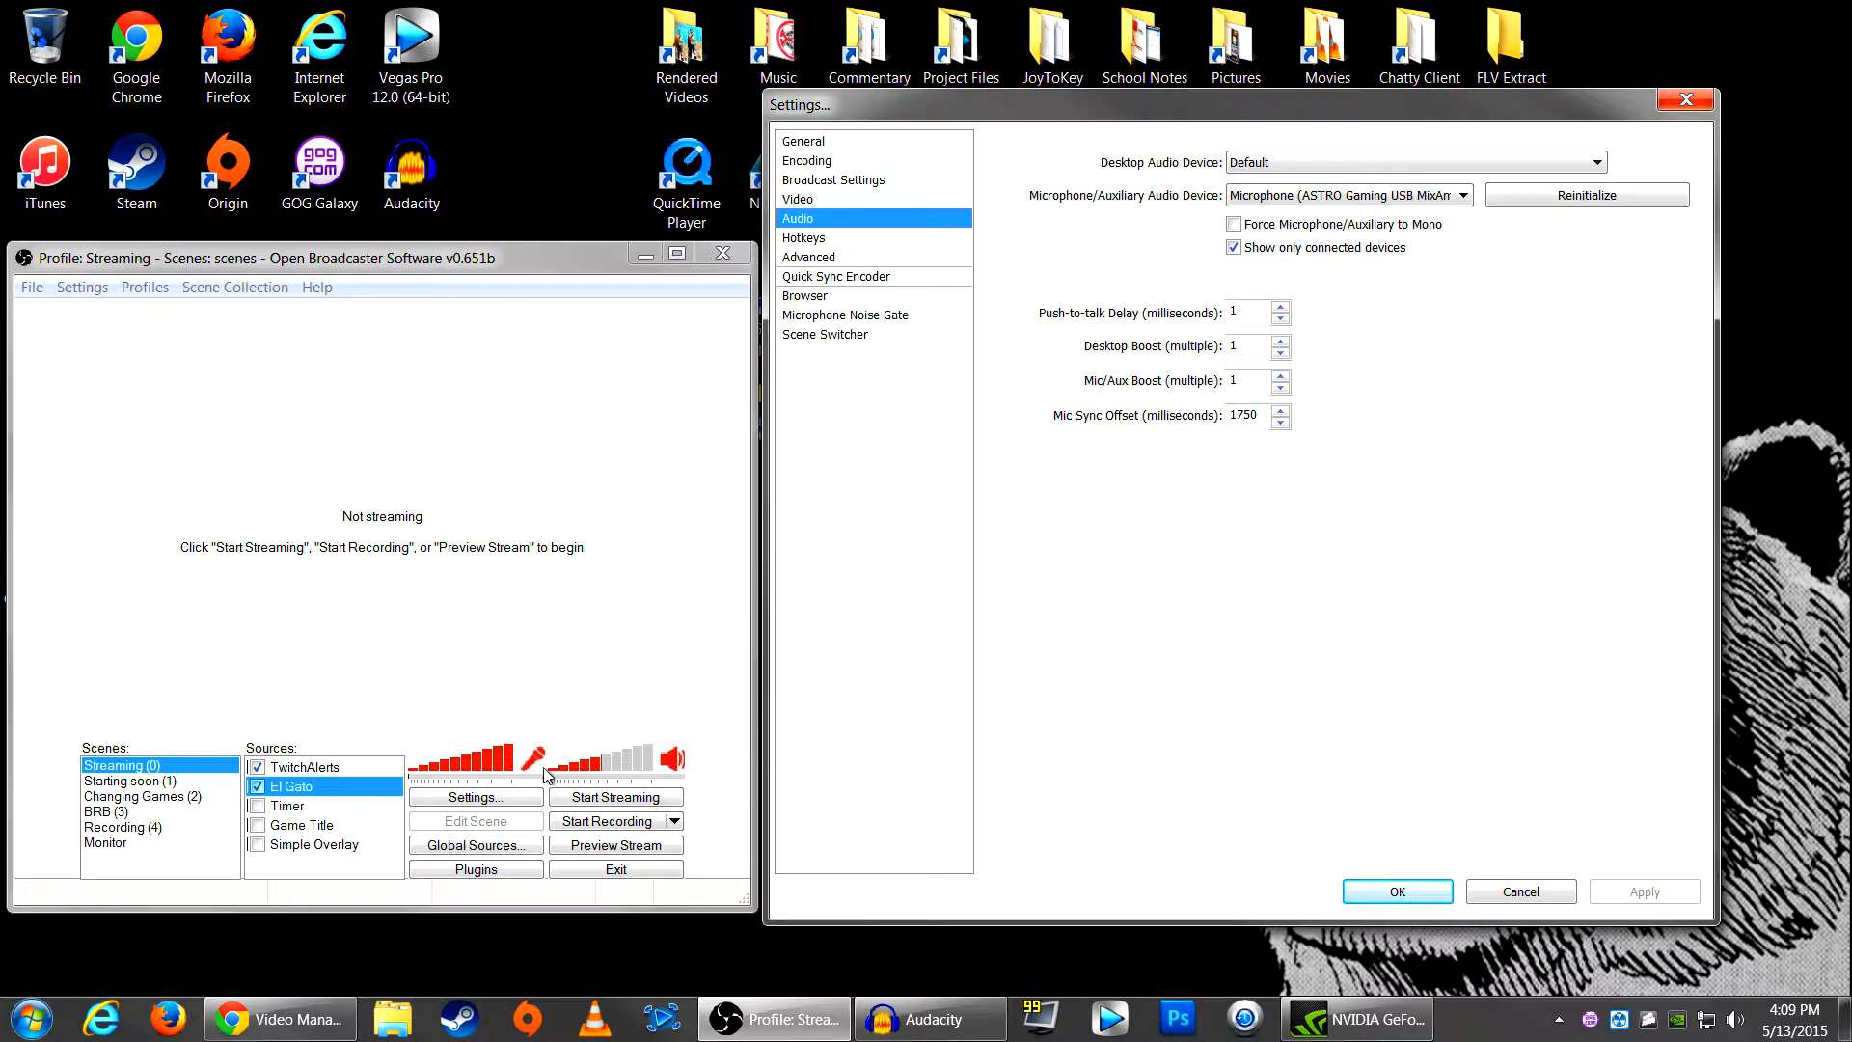
{"action": "left_click", "coordinate": [666, 769]}
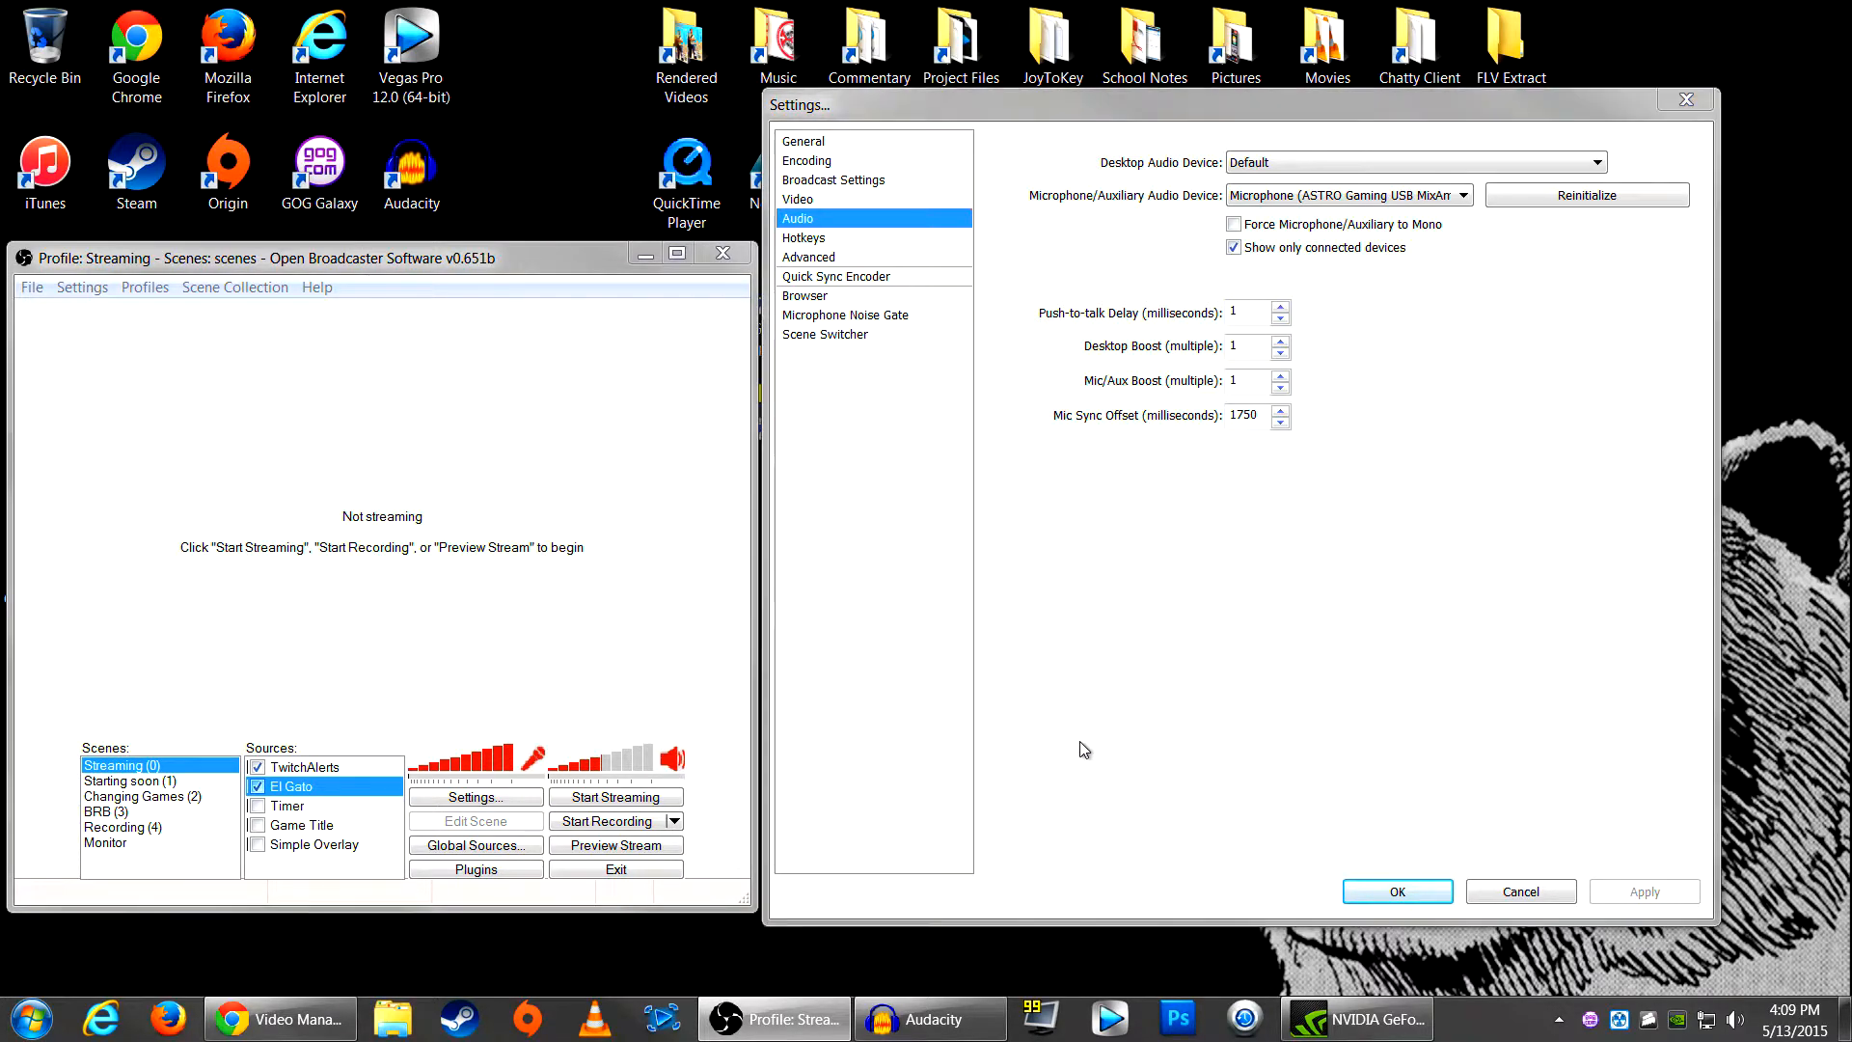
{"action": "left_click_drag", "start_coordinate": [1339, 108], "coordinate": [1302, 108]}
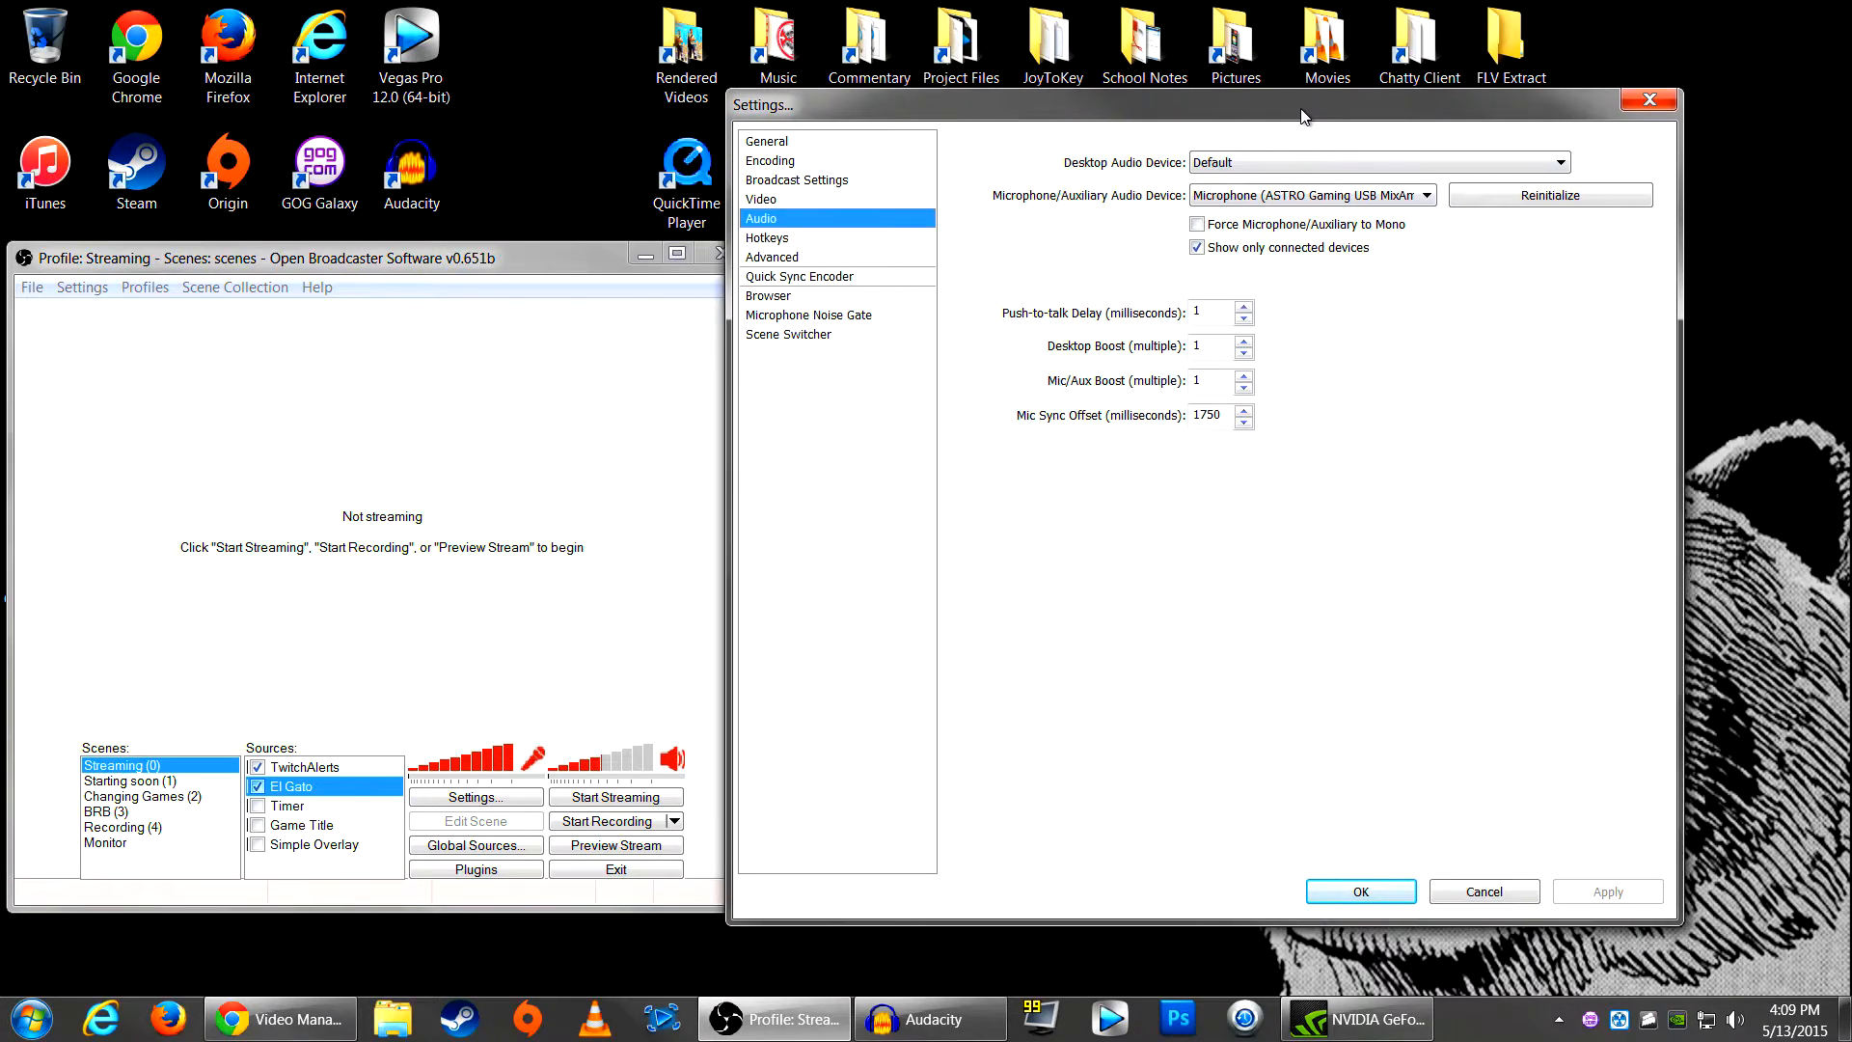
Step: Examine the available desktop audio devices and microphone/auxiliary audio devices without changing either selection
{"action": "left_click", "coordinate": [1295, 158]}
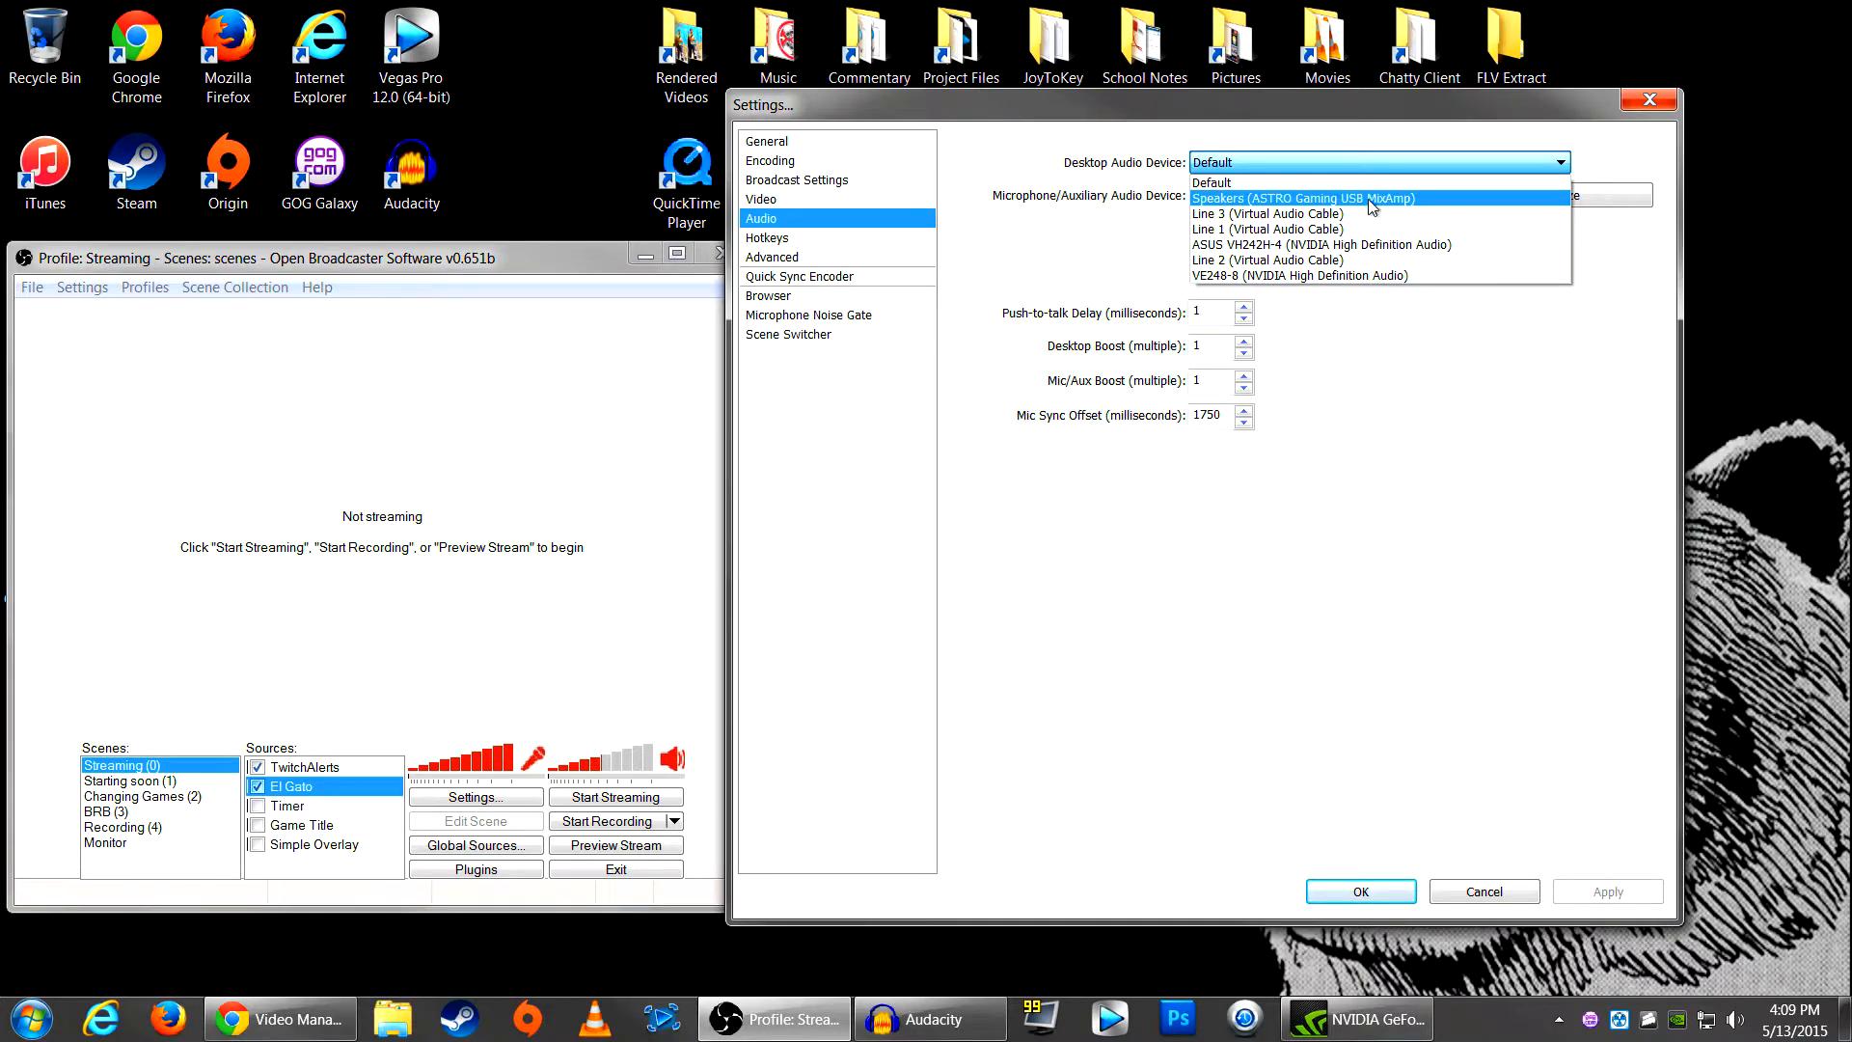
{"action": "left_click", "coordinate": [1130, 205]}
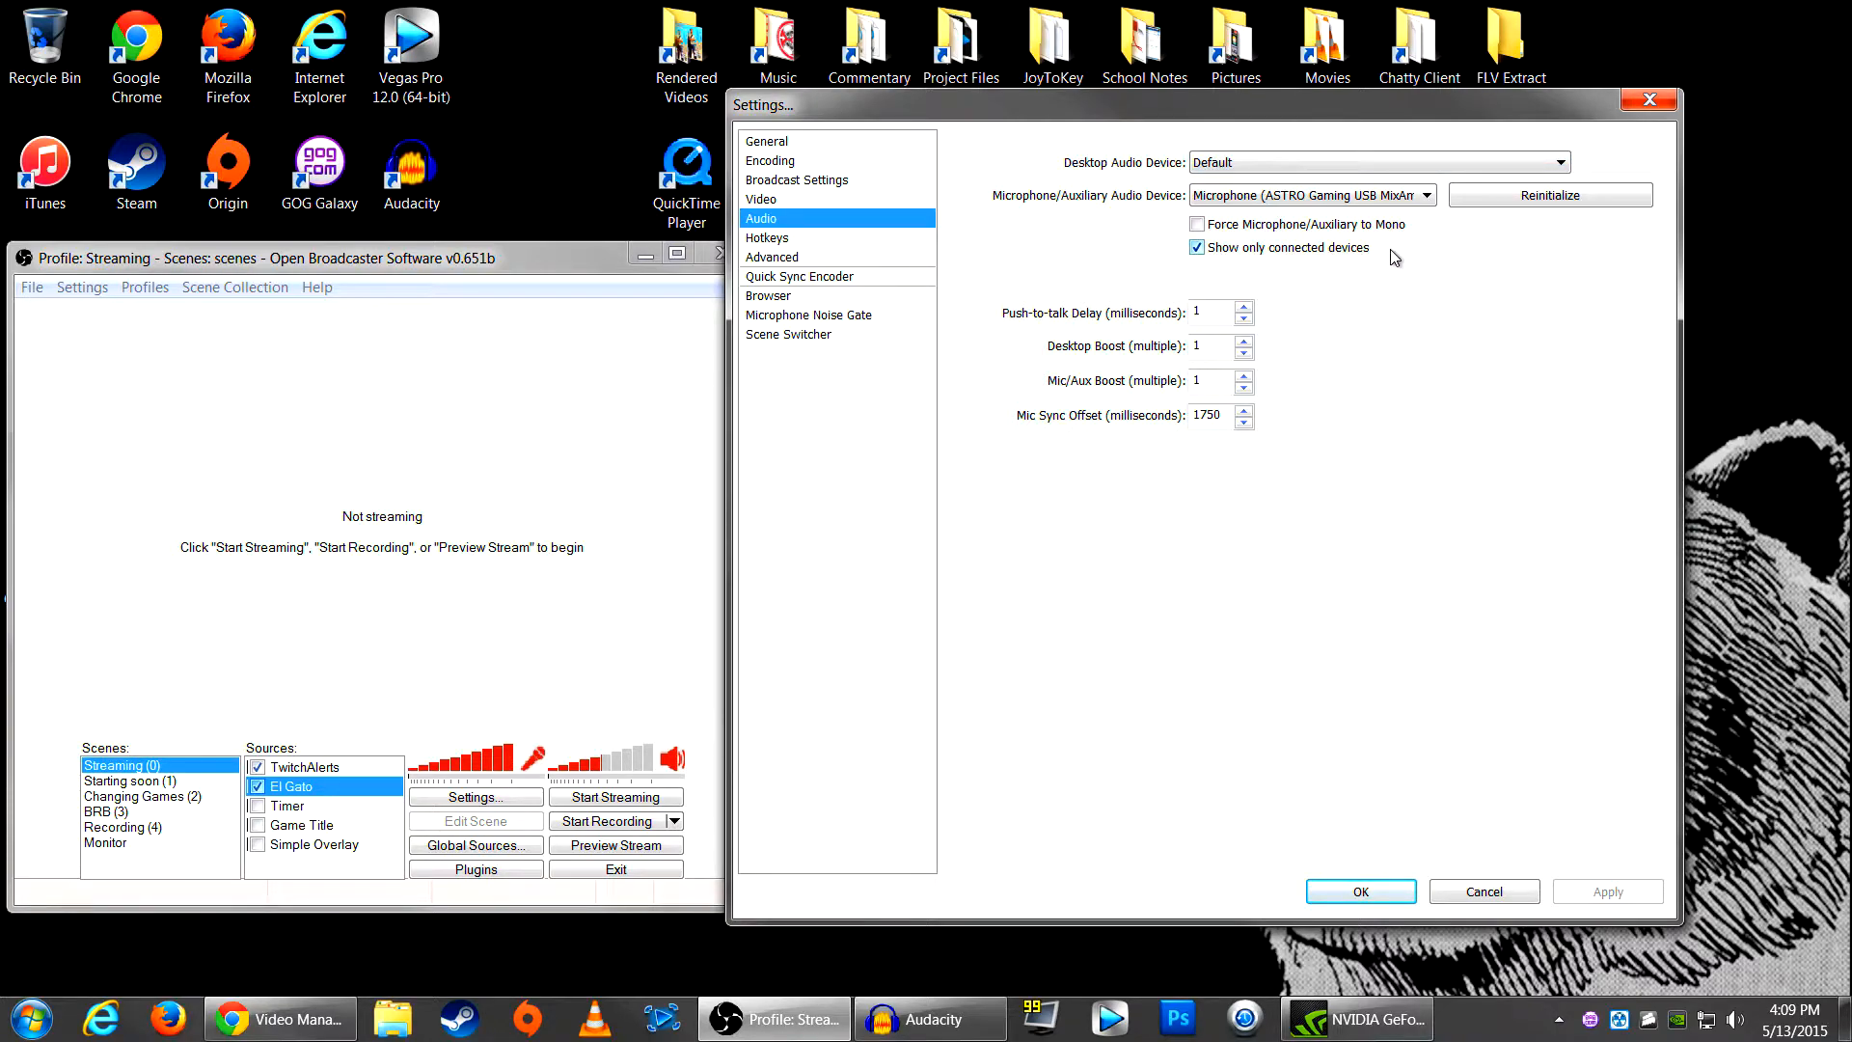
{"action": "left_click", "coordinate": [1392, 204]}
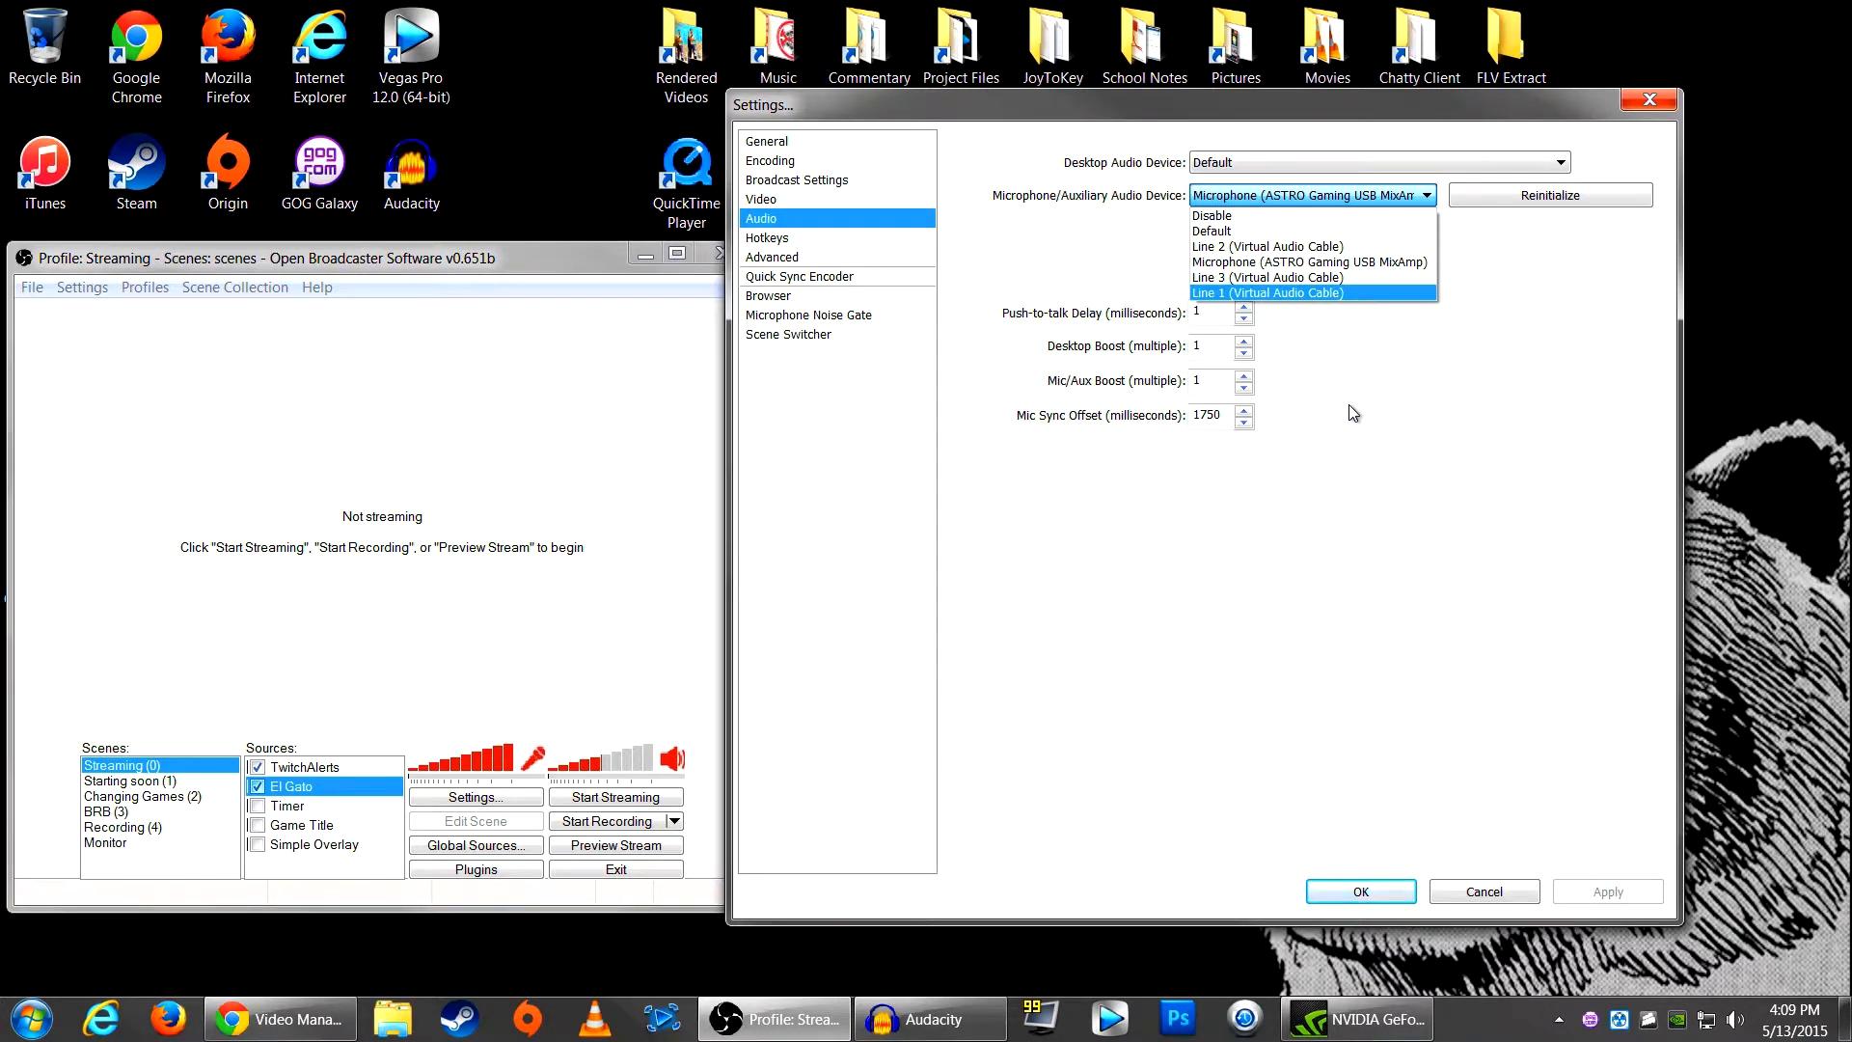
{"action": "left_click", "coordinate": [1468, 271]}
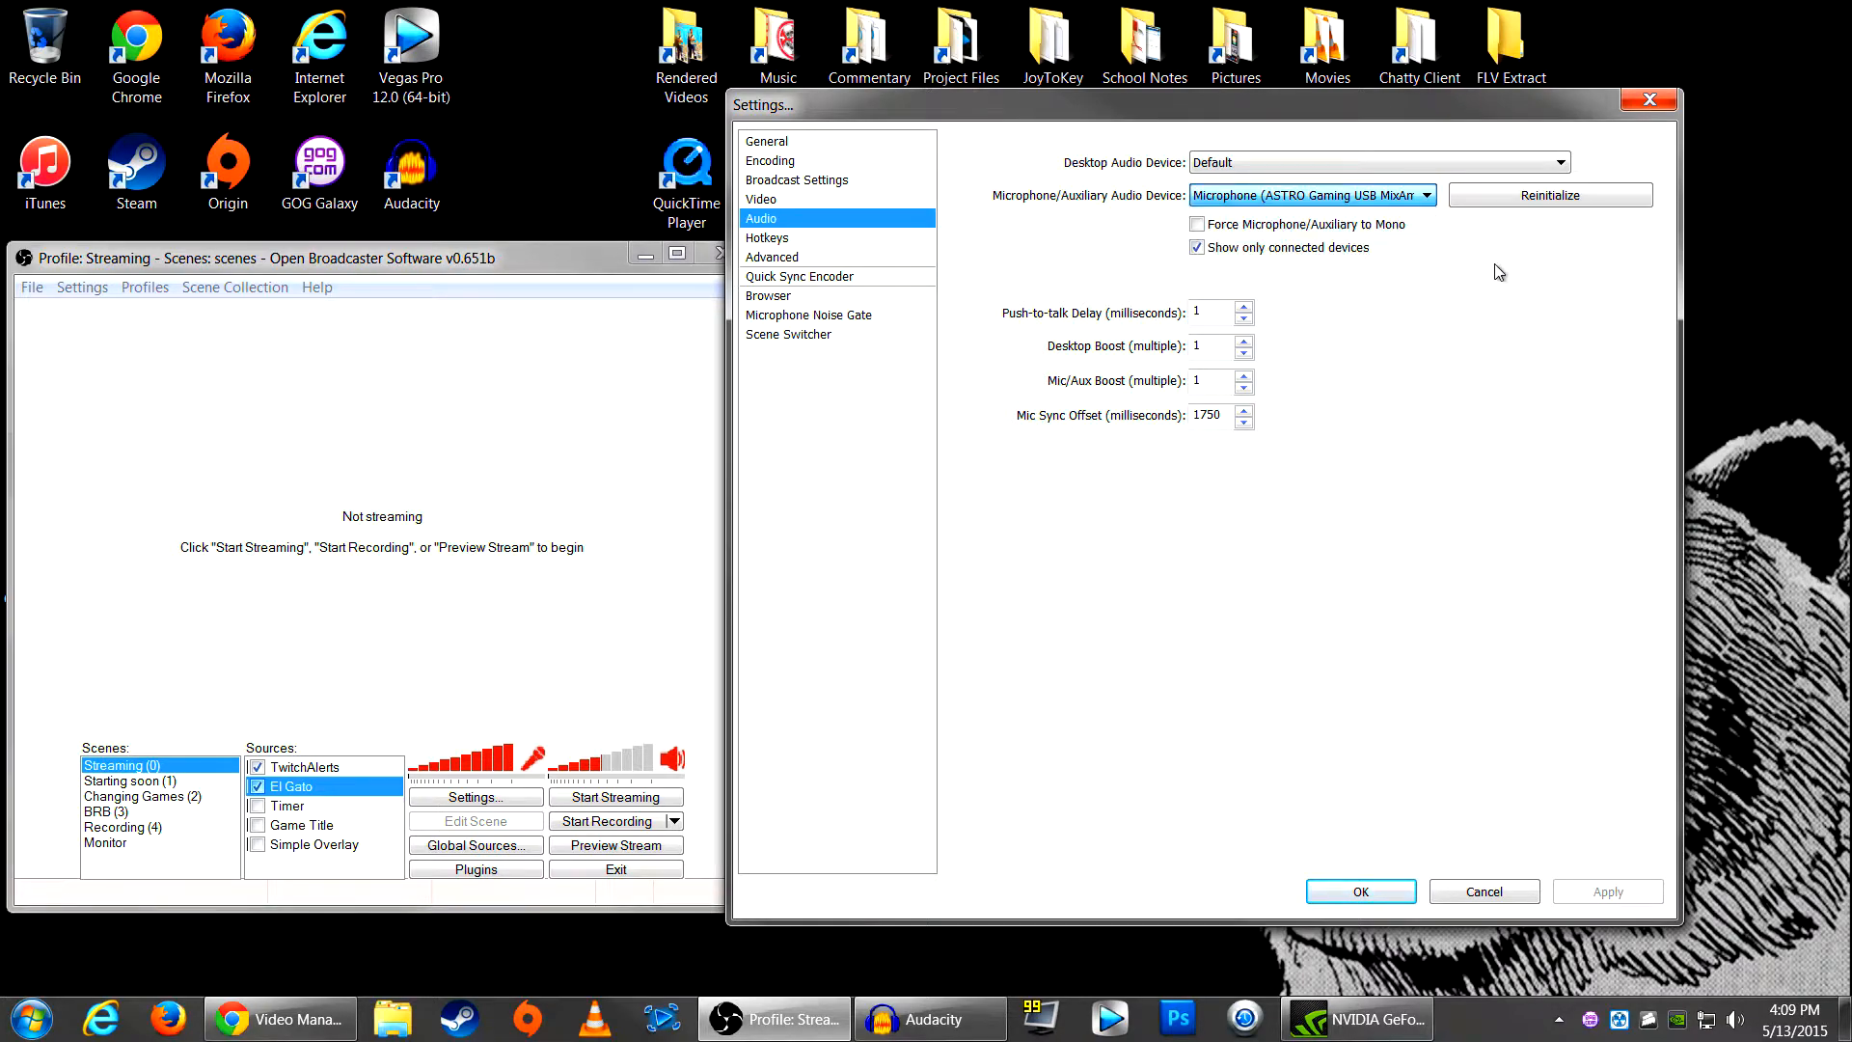
{"action": "left_click", "coordinate": [1422, 201]}
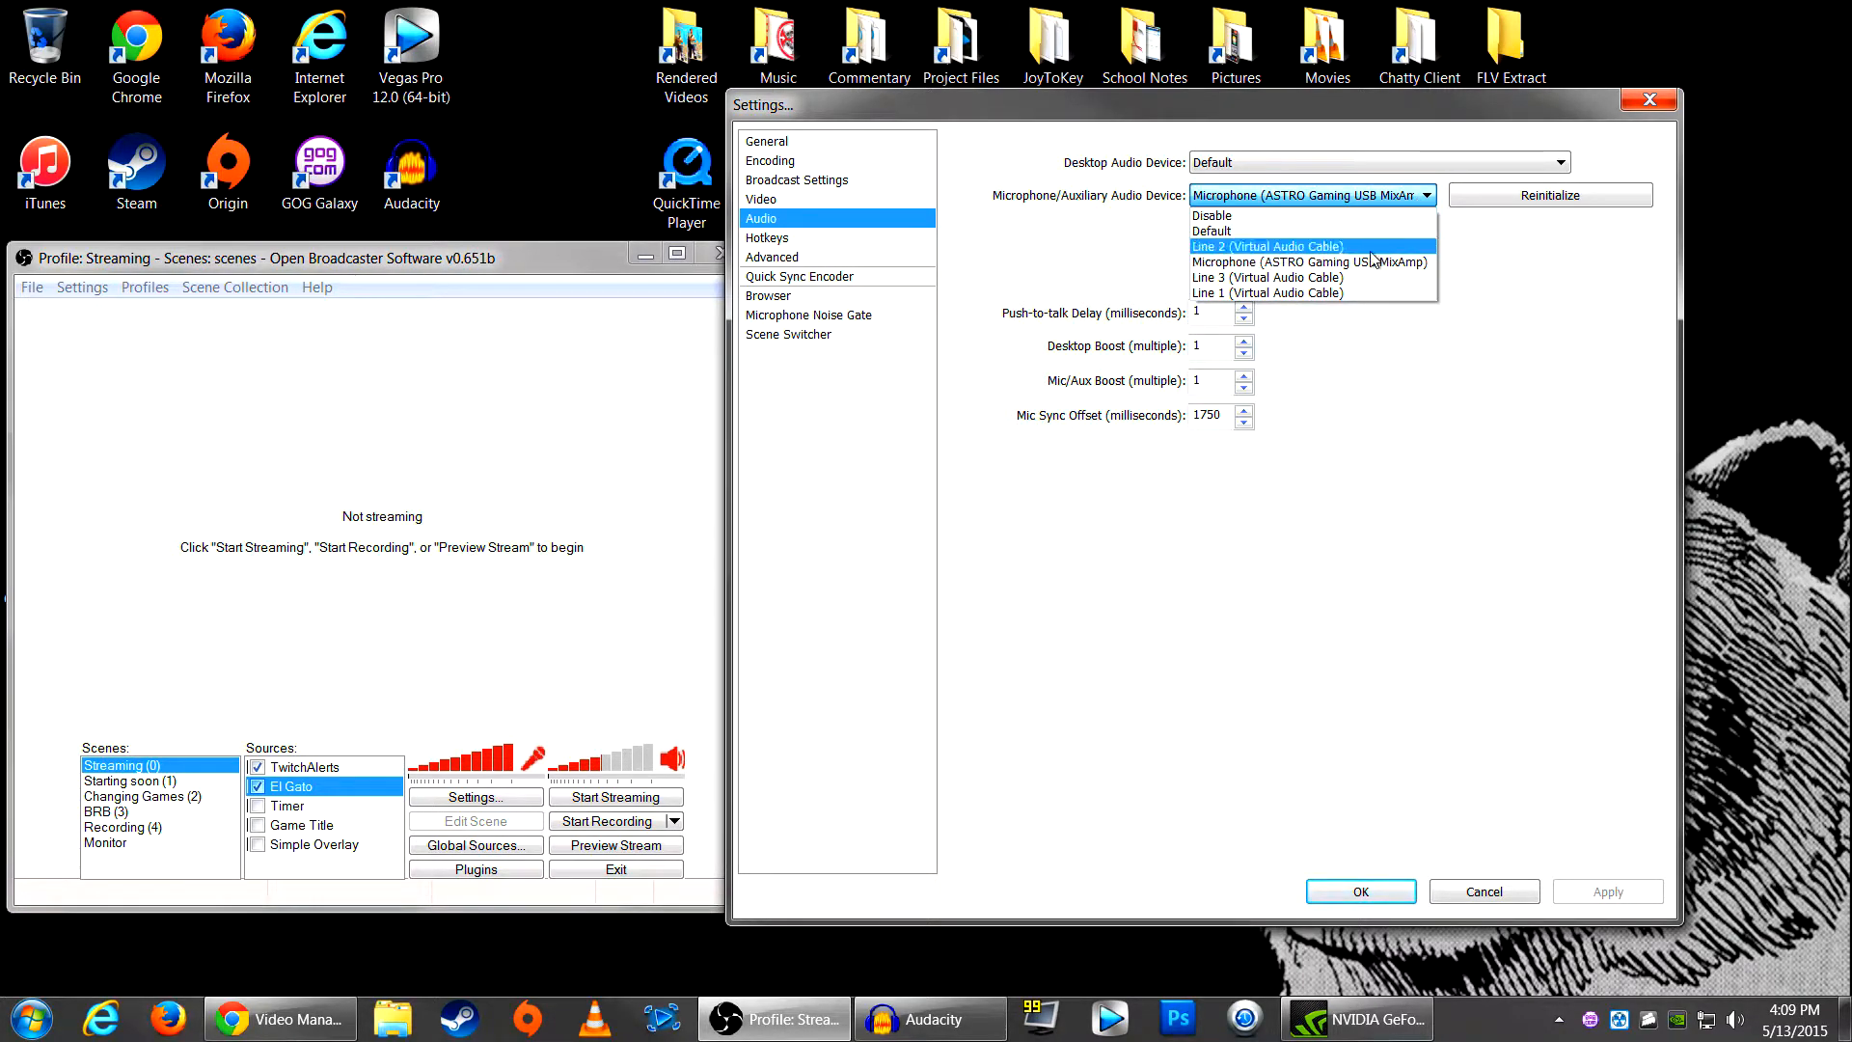
{"action": "left_click", "coordinate": [1468, 257]}
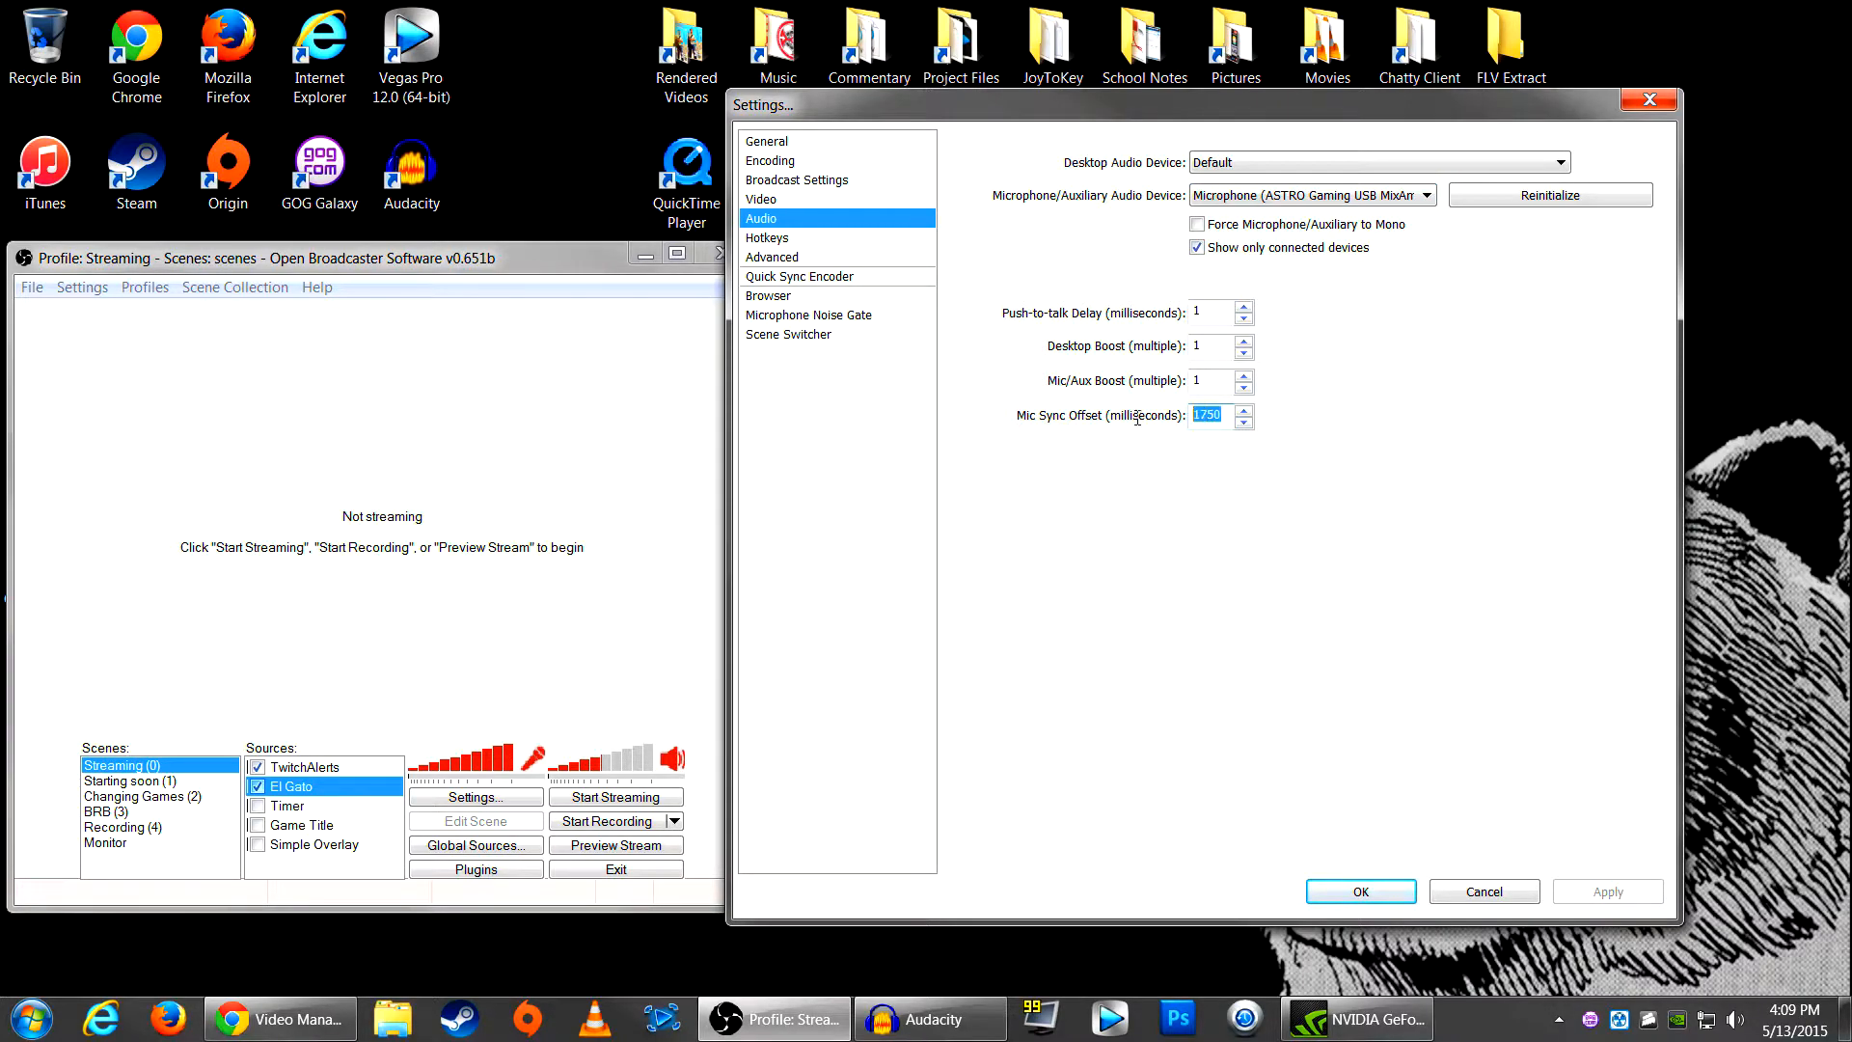
Step: Examine the Mic Sync Offset value in the audio settings, leaving it at 1750 milliseconds
{"action": "double_click", "coordinate": [1208, 415]}
{"action": "left_click", "coordinate": [1224, 417]}
{"action": "key", "text": "ctrl+a"}
{"action": "left_click", "coordinate": [1223, 424]}
{"action": "left_click_drag", "start_coordinate": [1223, 424], "coordinate": [1185, 431]}
{"action": "left_click", "coordinate": [1220, 417]}
{"action": "double_click", "coordinate": [1223, 421]}
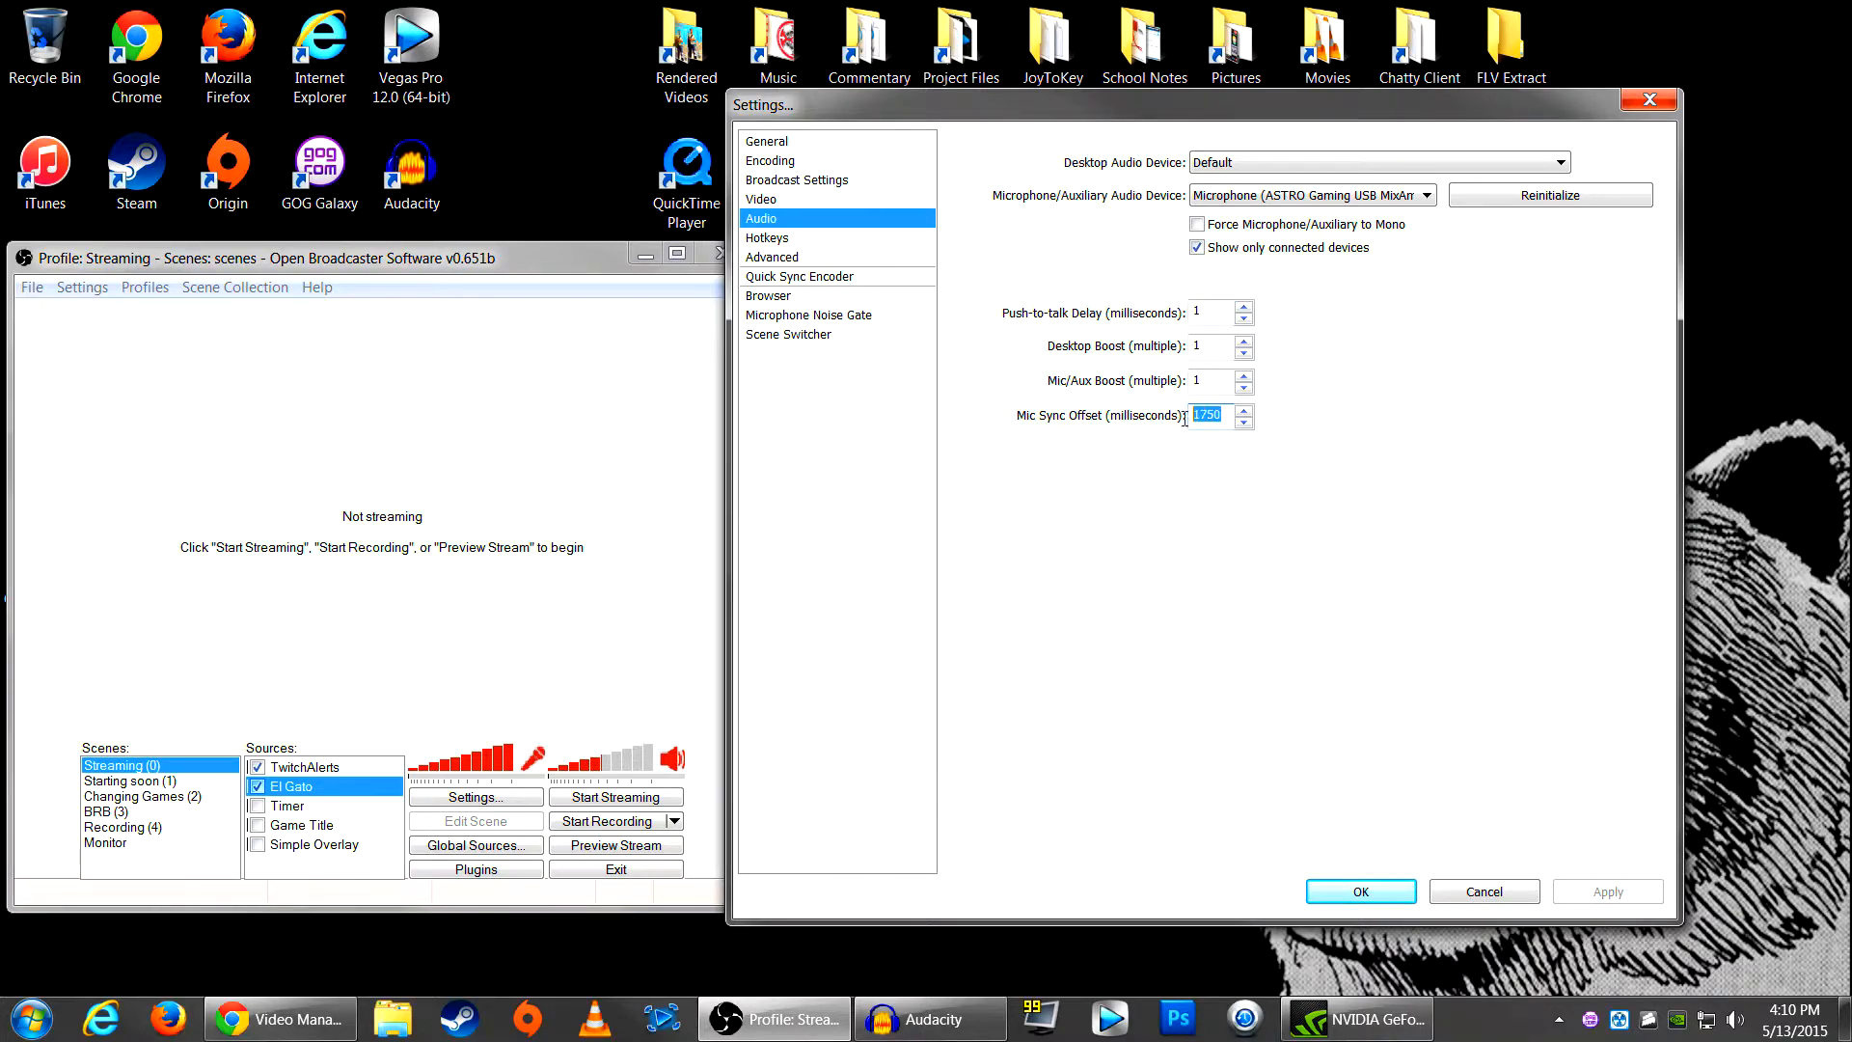
{"action": "left_click", "coordinate": [1224, 418]}
{"action": "double_click", "coordinate": [1223, 417]}
{"action": "left_click", "coordinate": [1227, 422]}
{"action": "left_click_drag", "start_coordinate": [1227, 423], "coordinate": [1146, 422]}
{"action": "left_click", "coordinate": [1244, 422]}
{"action": "left_click", "coordinate": [1244, 412]}
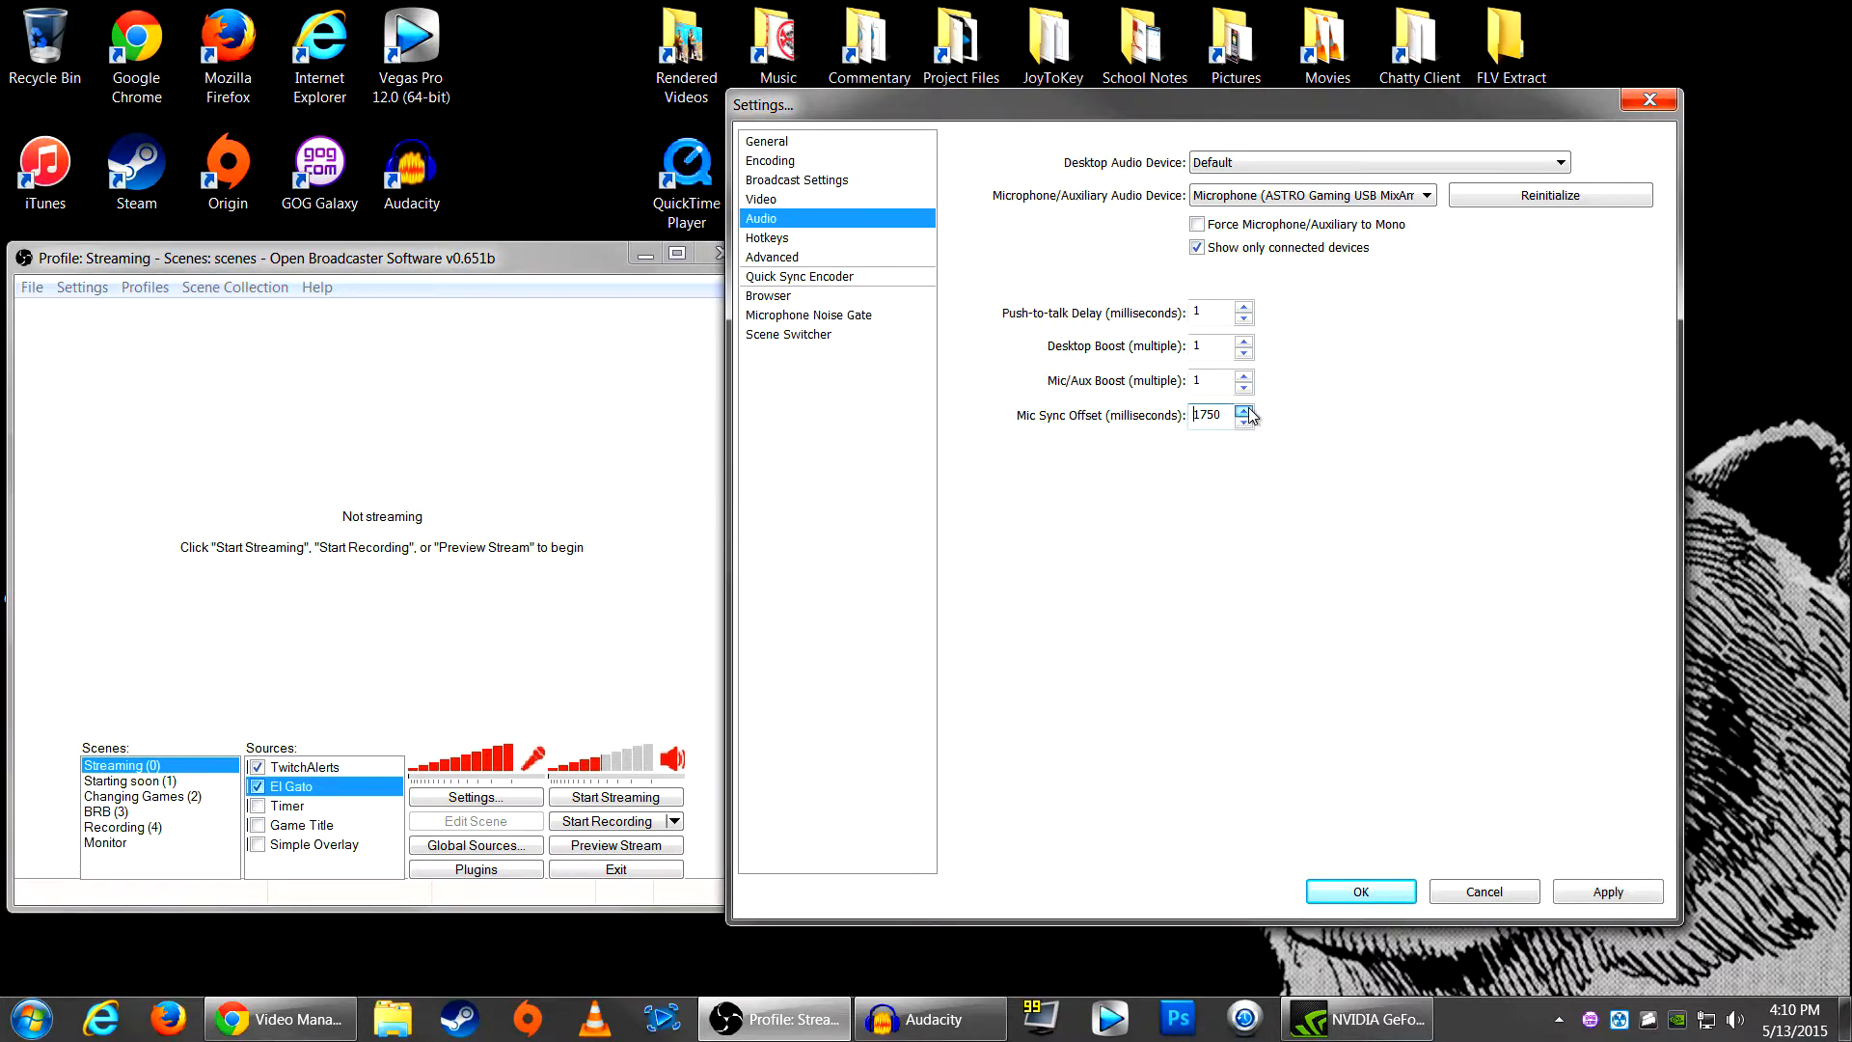
{"action": "left_click", "coordinate": [1229, 425]}
{"action": "double_click", "coordinate": [1230, 426]}
{"action": "left_click", "coordinate": [1217, 415]}
{"action": "left_click_drag", "start_coordinate": [1224, 416], "coordinate": [1180, 413]}
Step: Open the hotkey settings without saving the audio changes and review the audio and broadcast hotkeys
{"action": "left_click", "coordinate": [795, 237]}
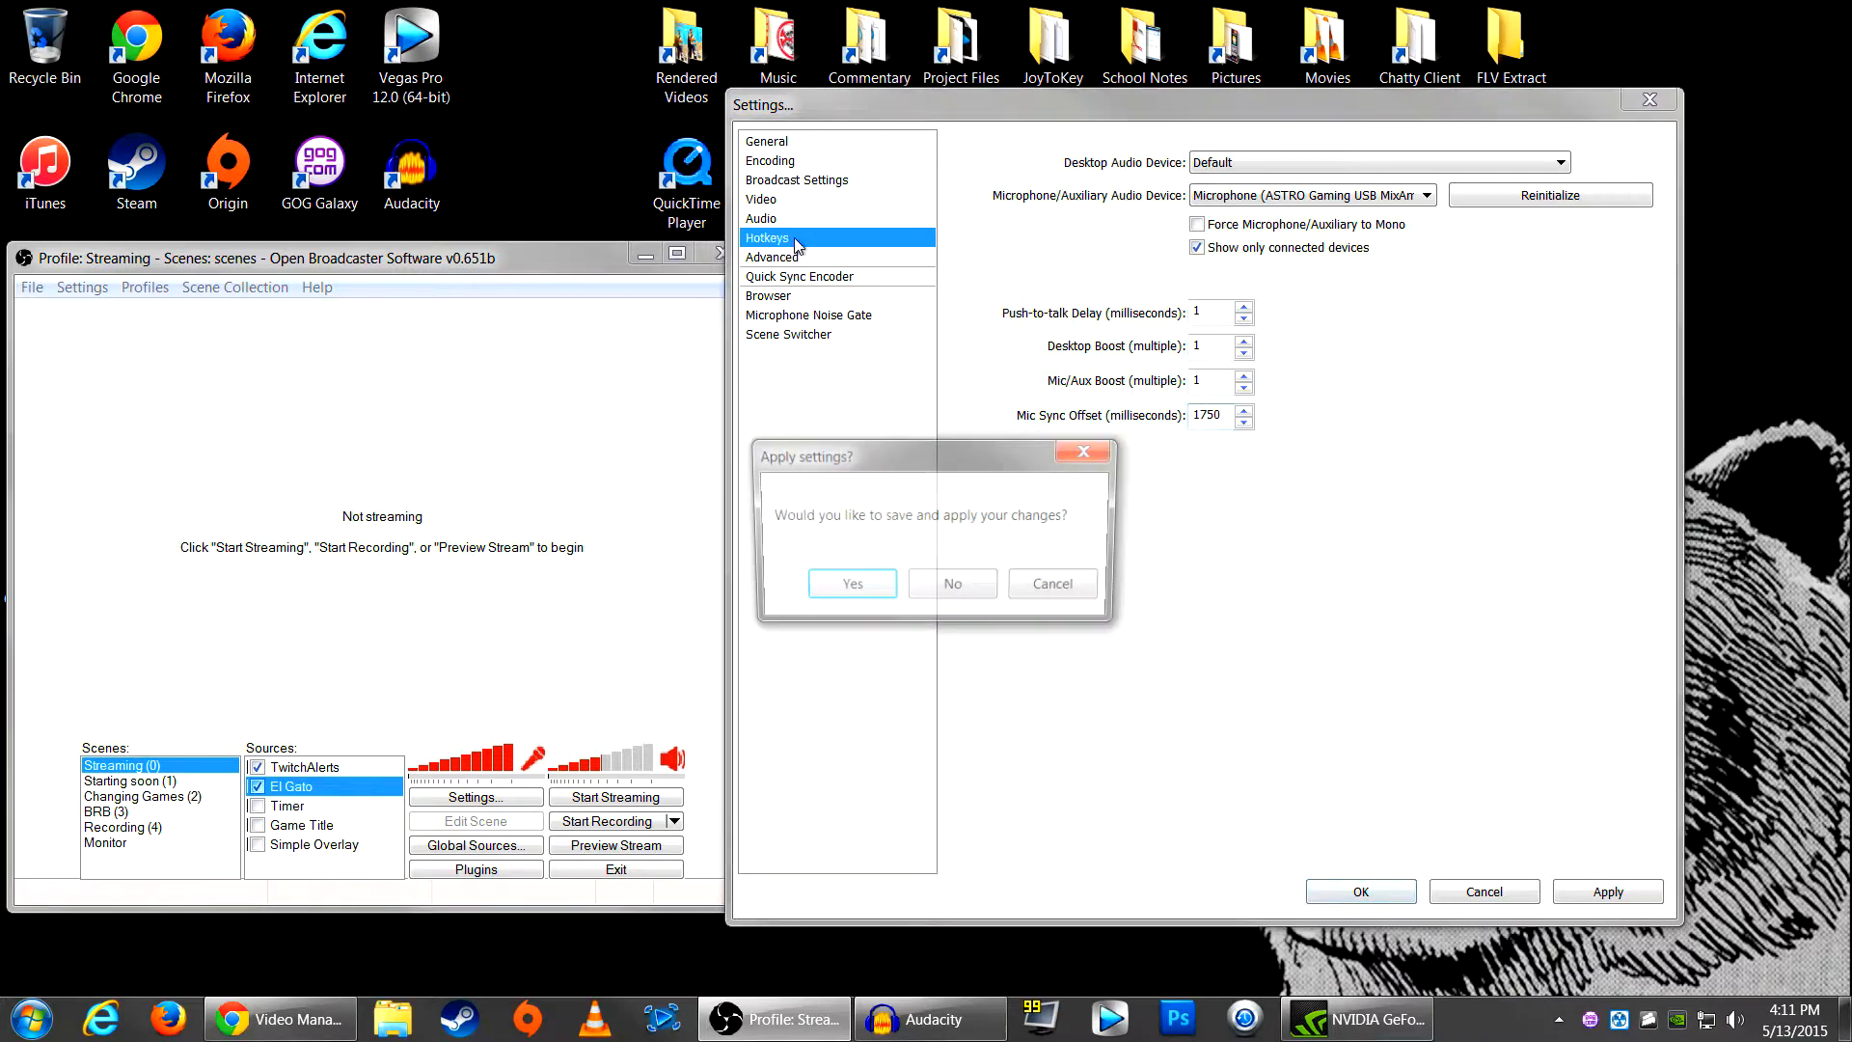
{"action": "left_click", "coordinate": [964, 588]}
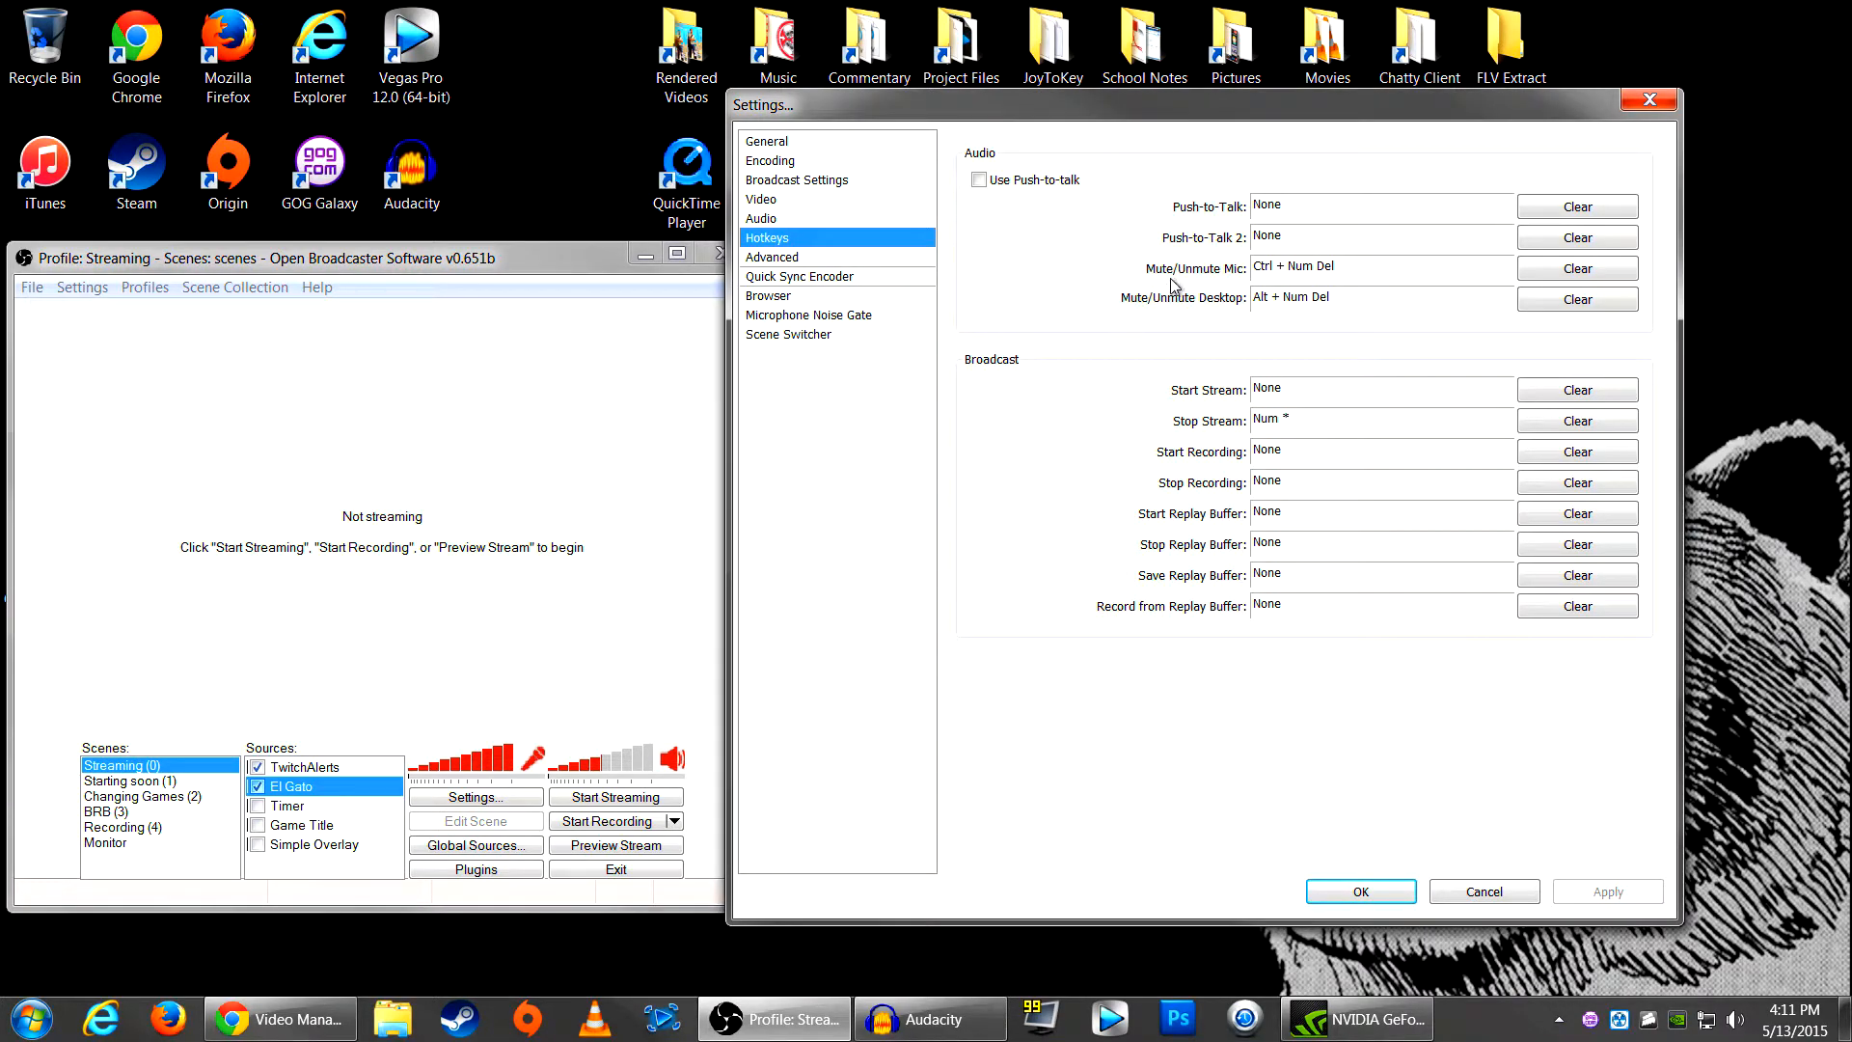
{"action": "left_click_drag", "start_coordinate": [1275, 115], "coordinate": [1226, 132]}
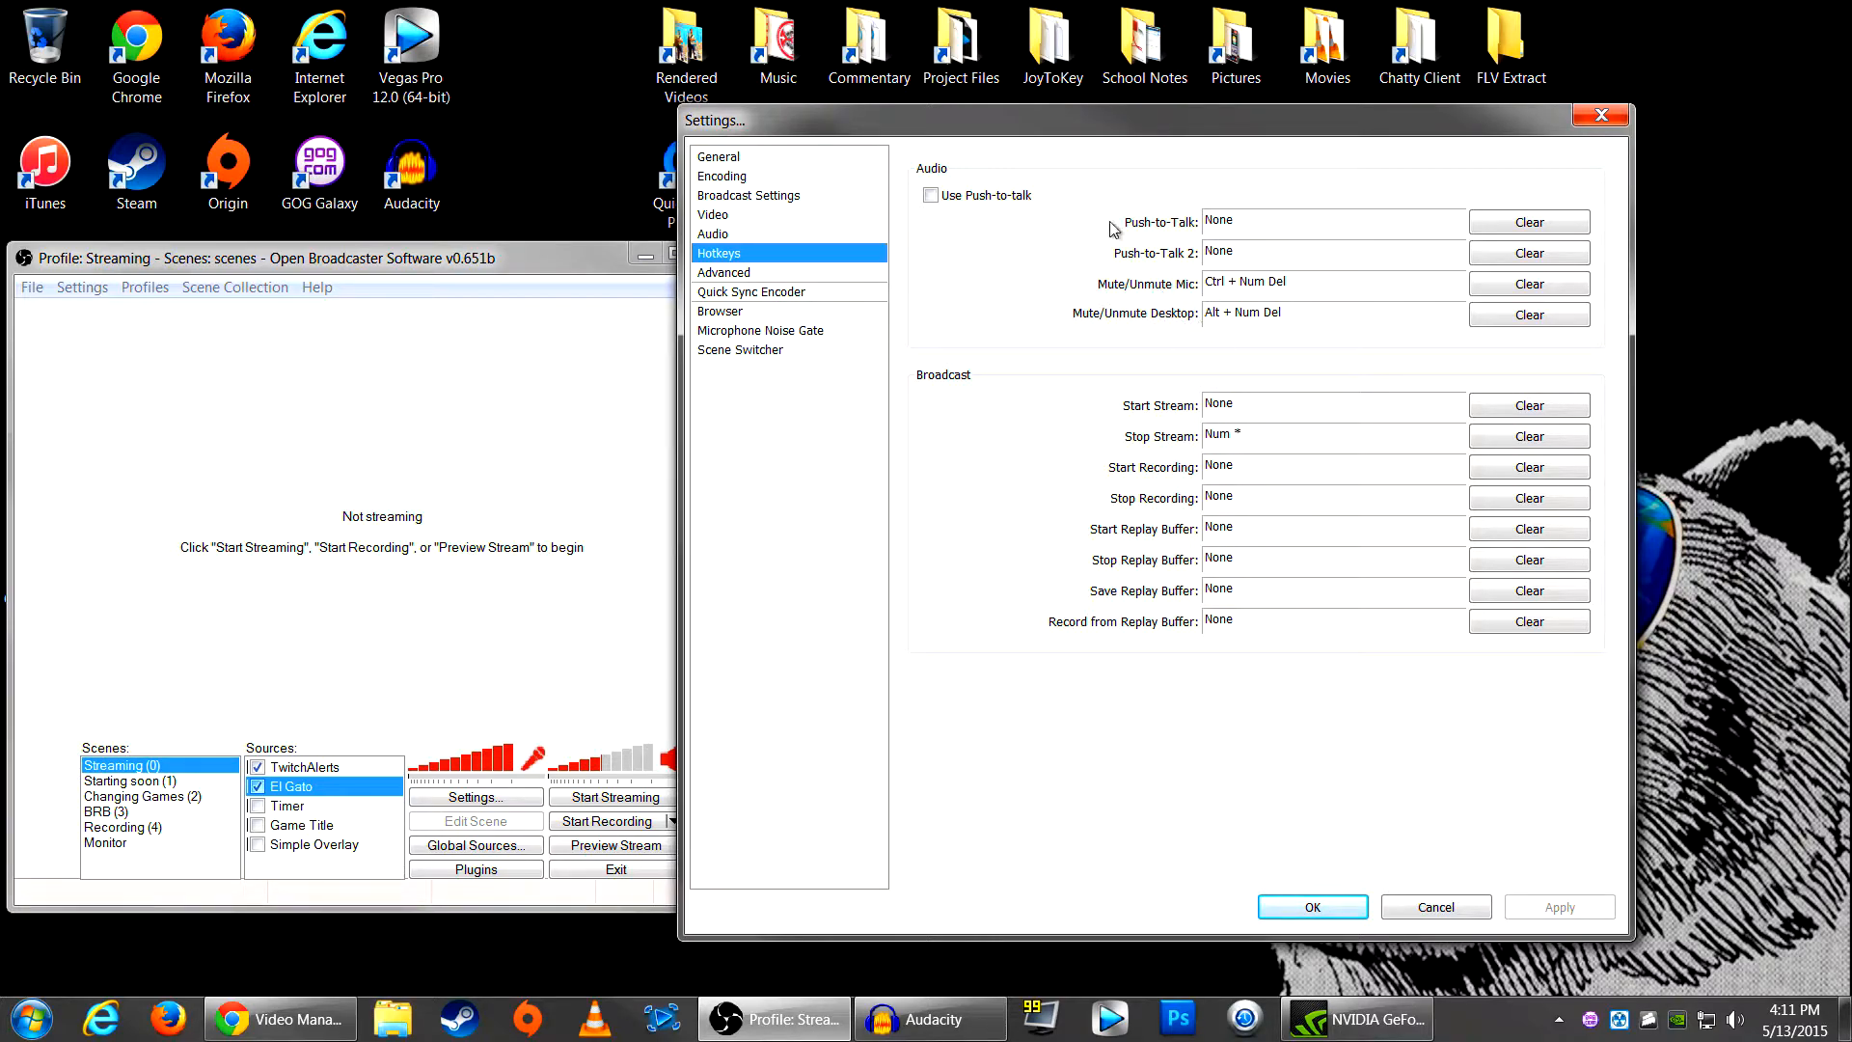
{"action": "left_click_drag", "start_coordinate": [1027, 122], "coordinate": [1079, 127]}
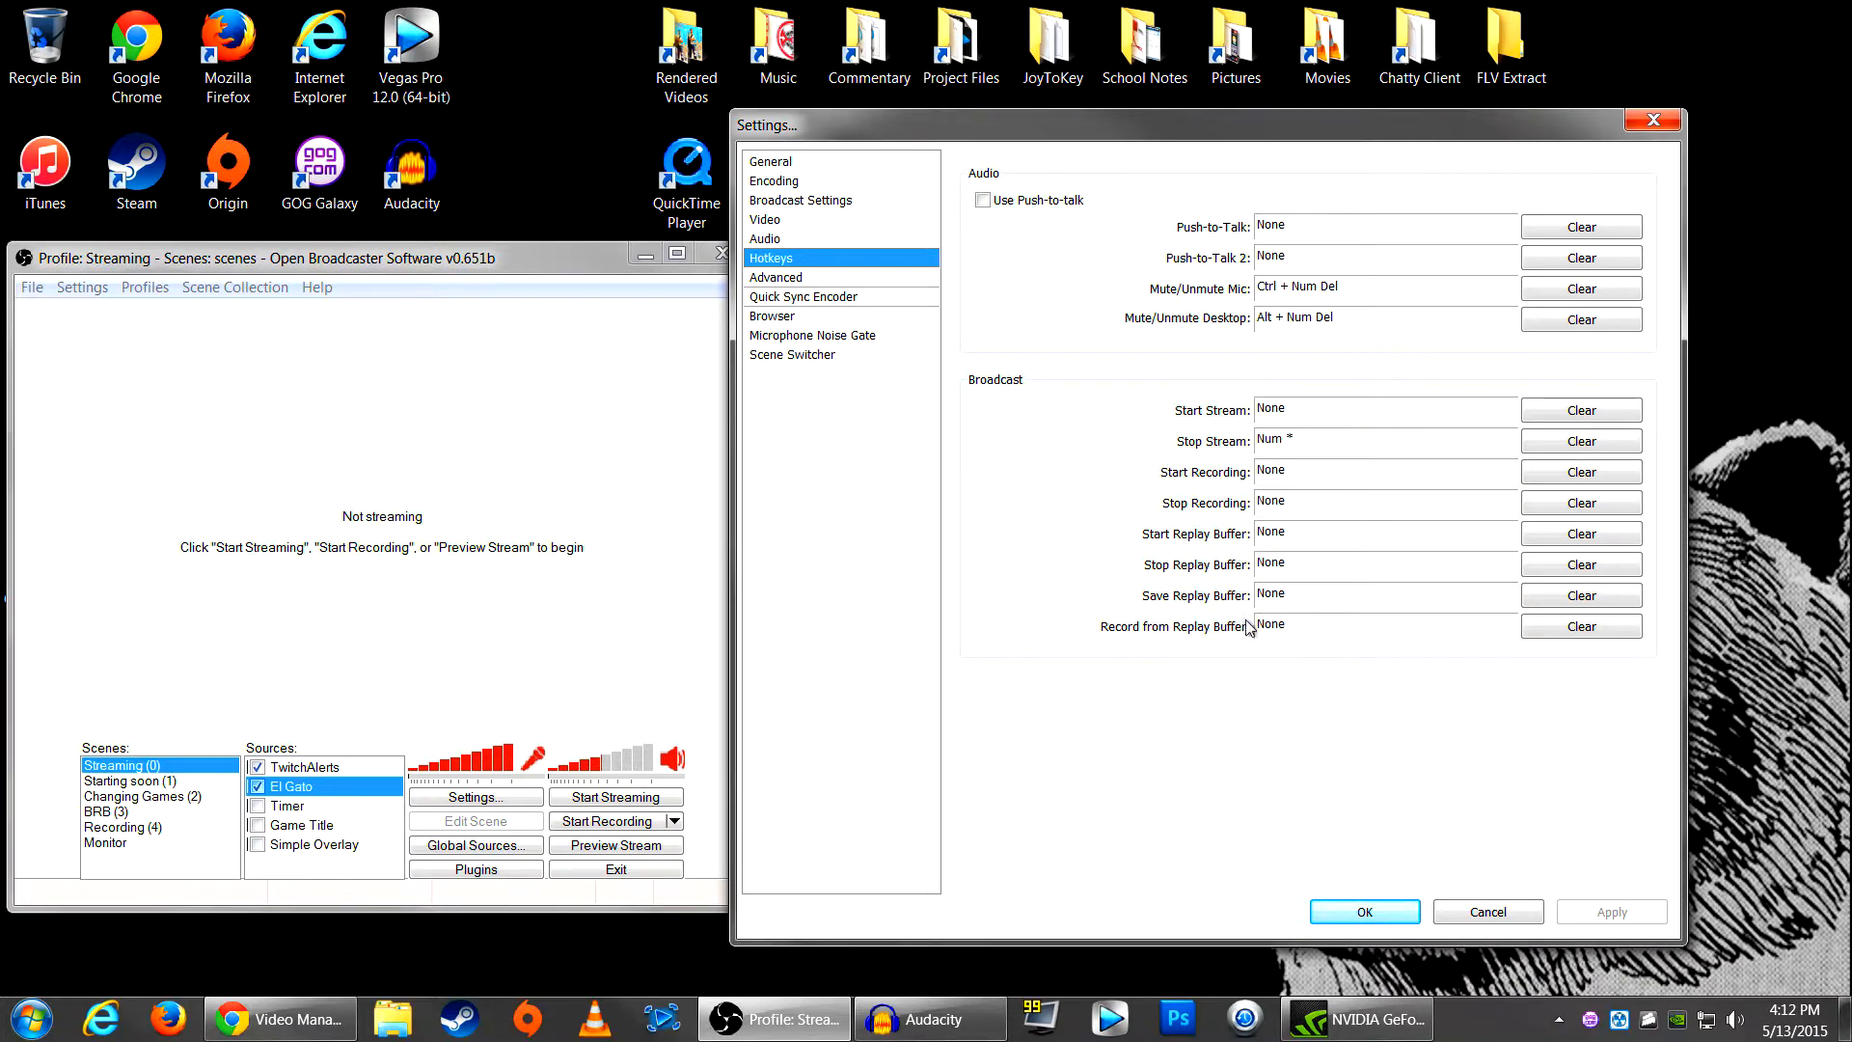
Step: Open the advanced settings and examine the process priority class choices
{"action": "left_click", "coordinate": [793, 278]}
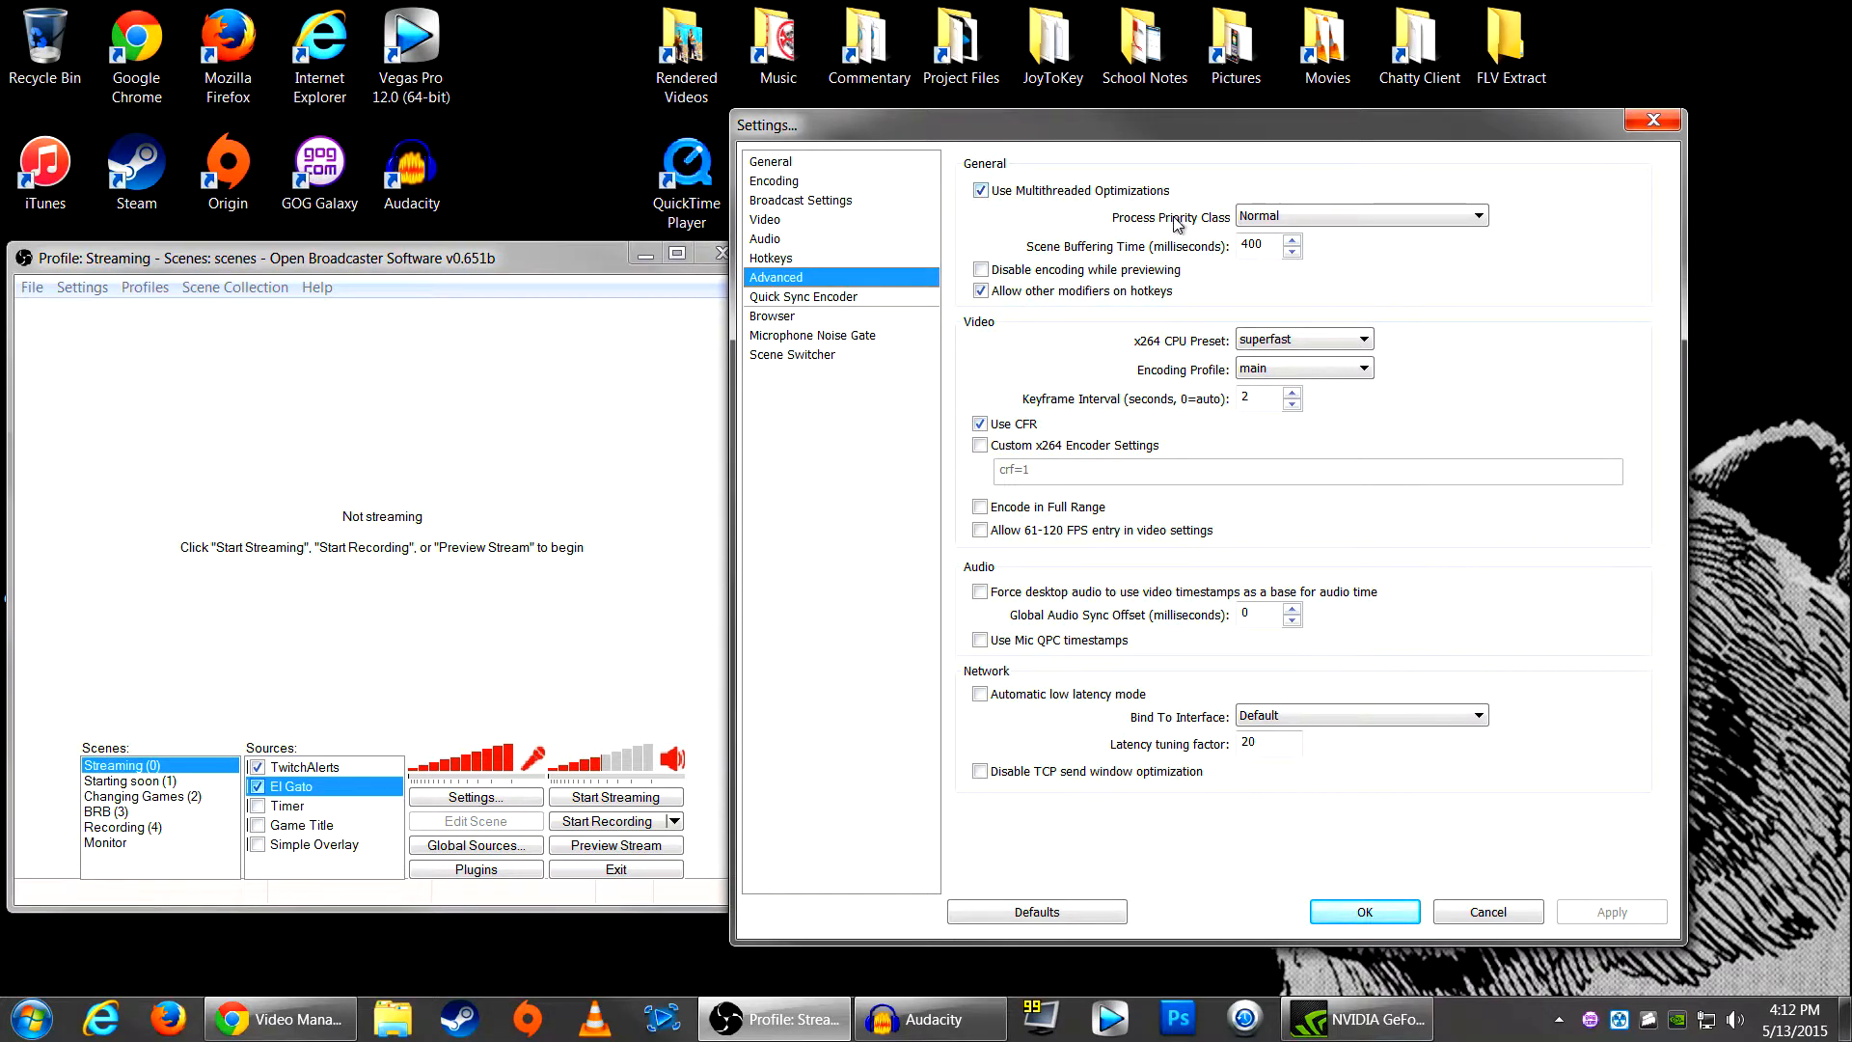
{"action": "left_click", "coordinate": [1385, 216]}
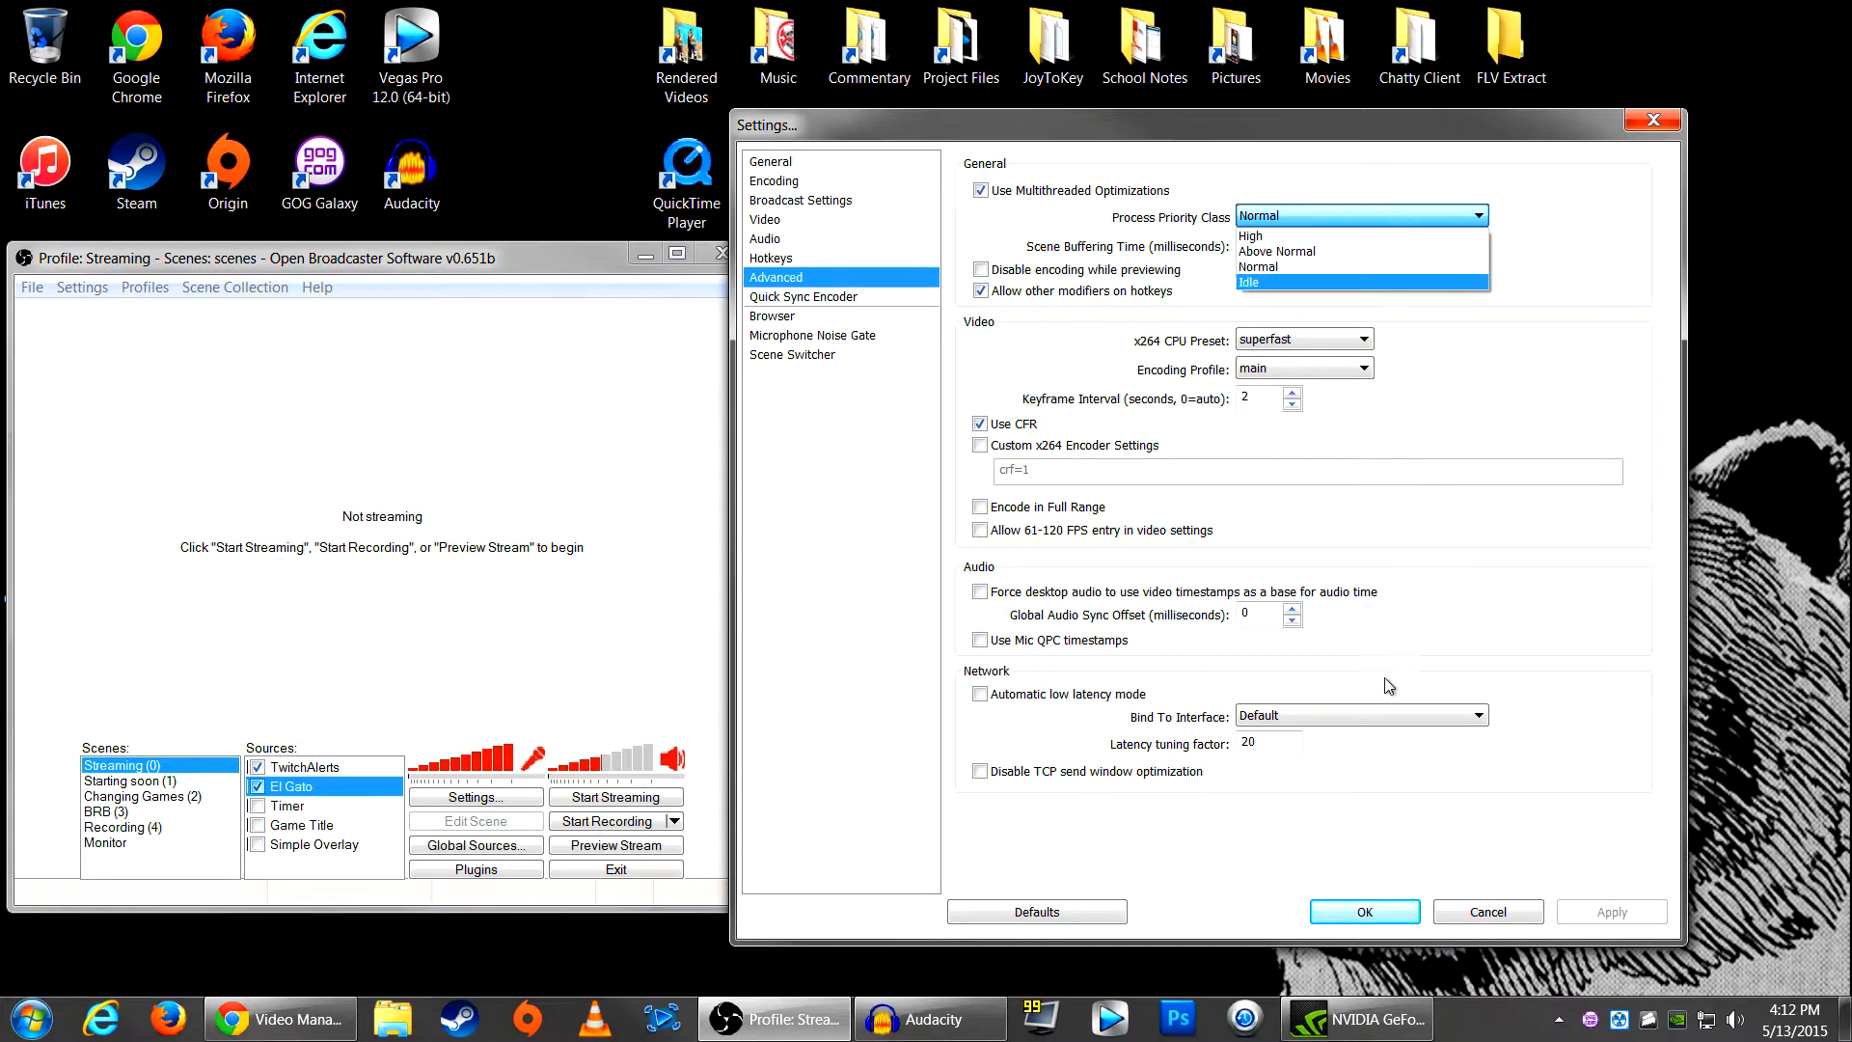
Step: Open Windows Task Manager, examine the priority levels available for the GalaxyClient.exe process, and close it
{"action": "right_click", "coordinate": [1503, 1026]}
{"action": "left_click", "coordinate": [1592, 957]}
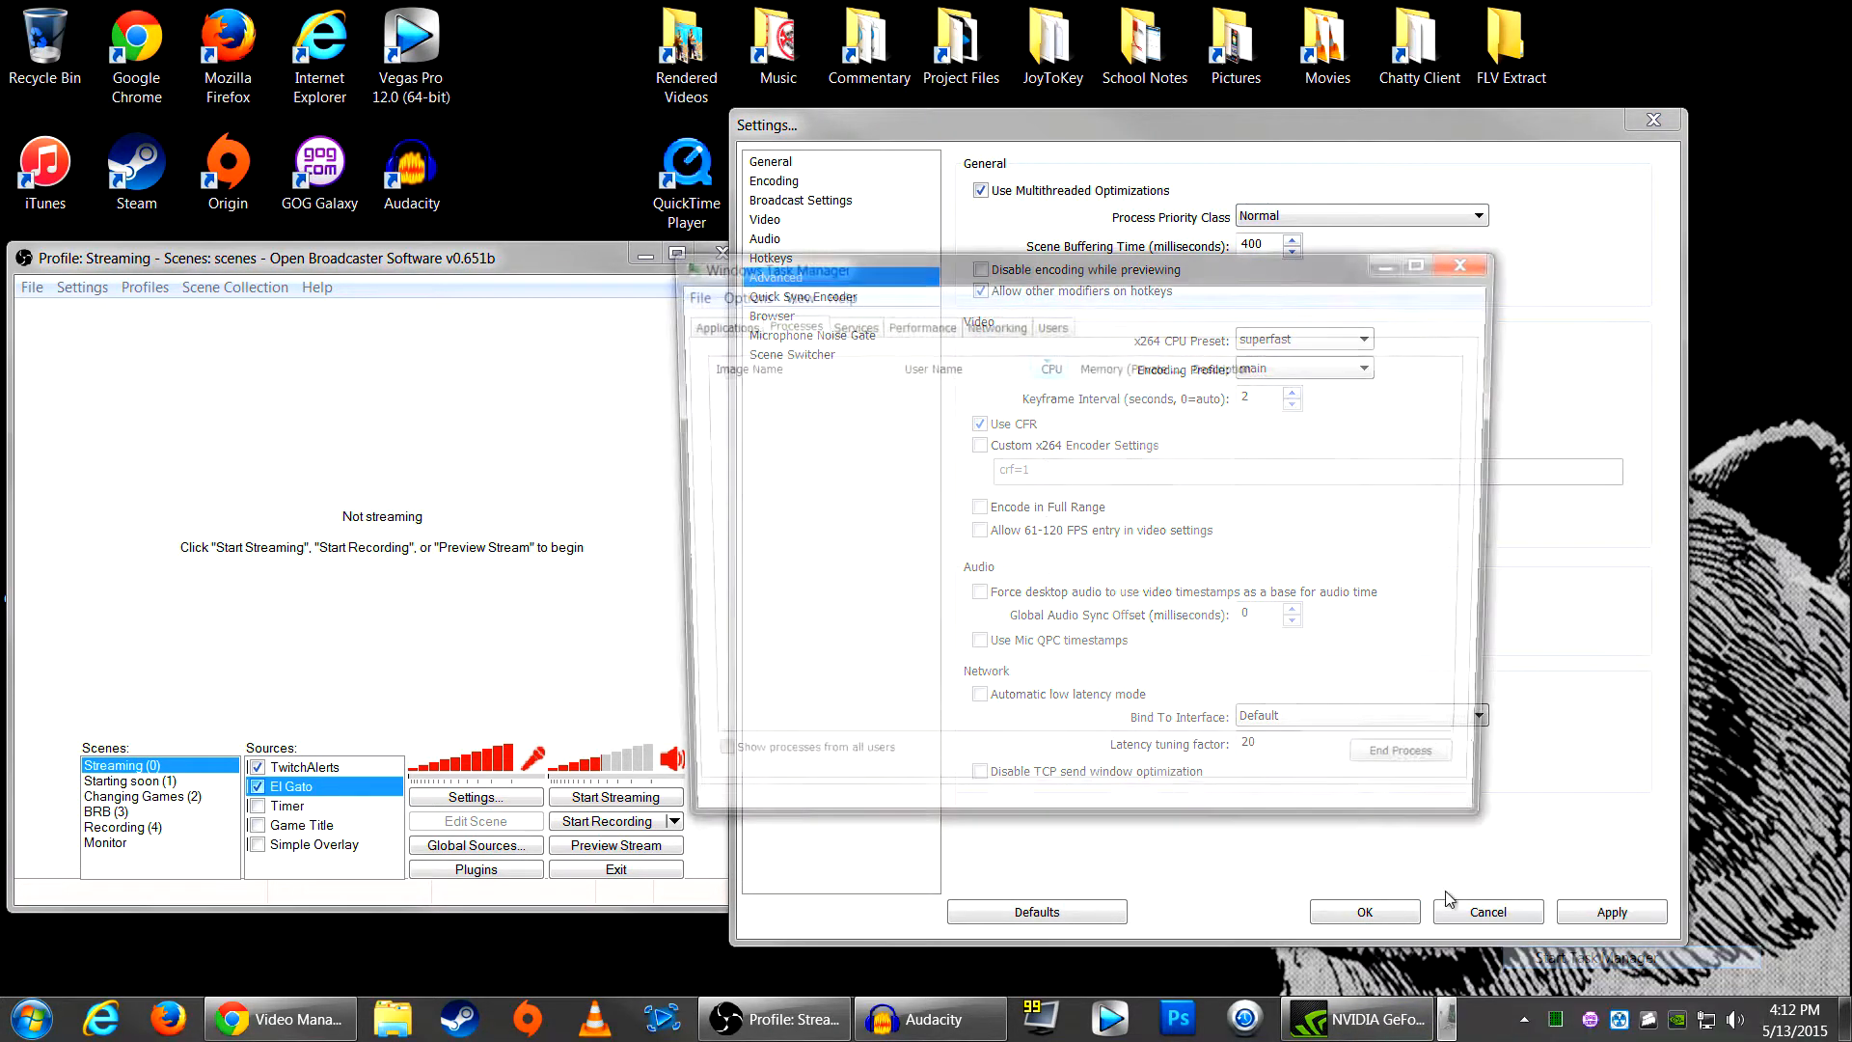
{"action": "left_click_drag", "start_coordinate": [951, 373], "coordinate": [415, 175]}
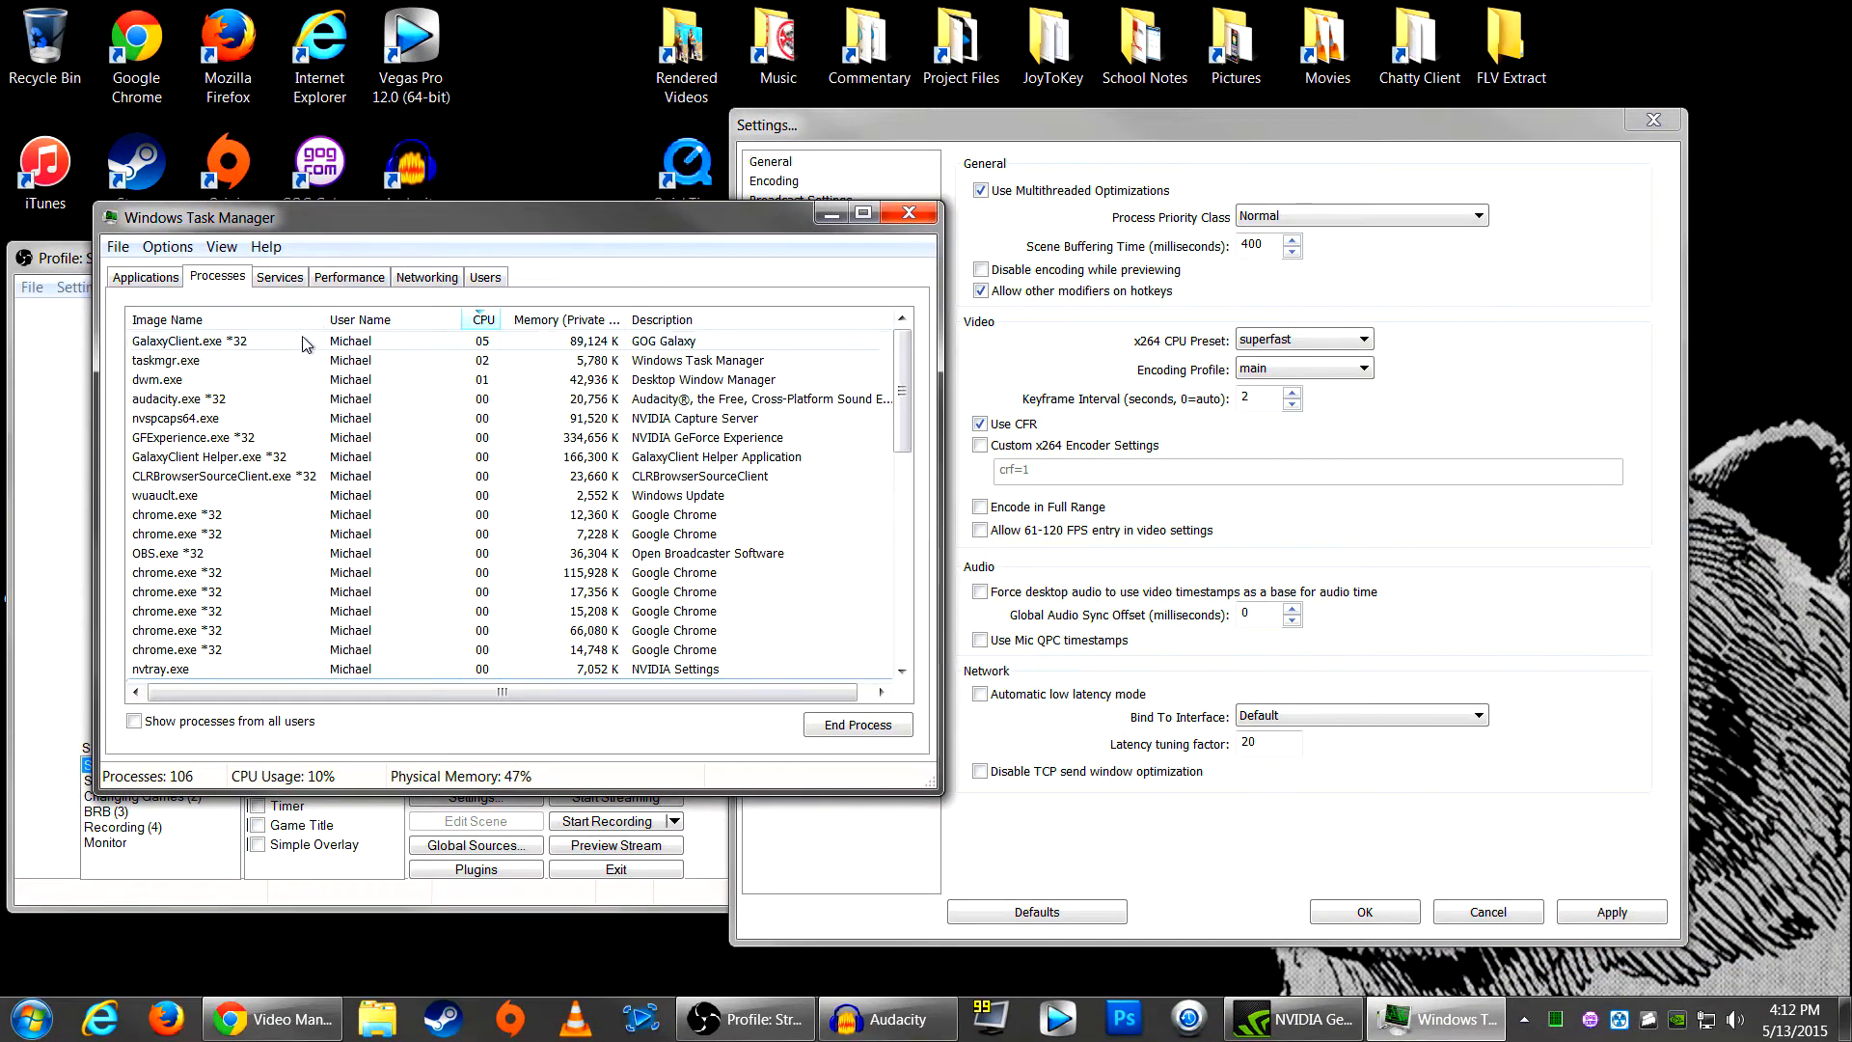
{"action": "right_click", "coordinate": [203, 286]}
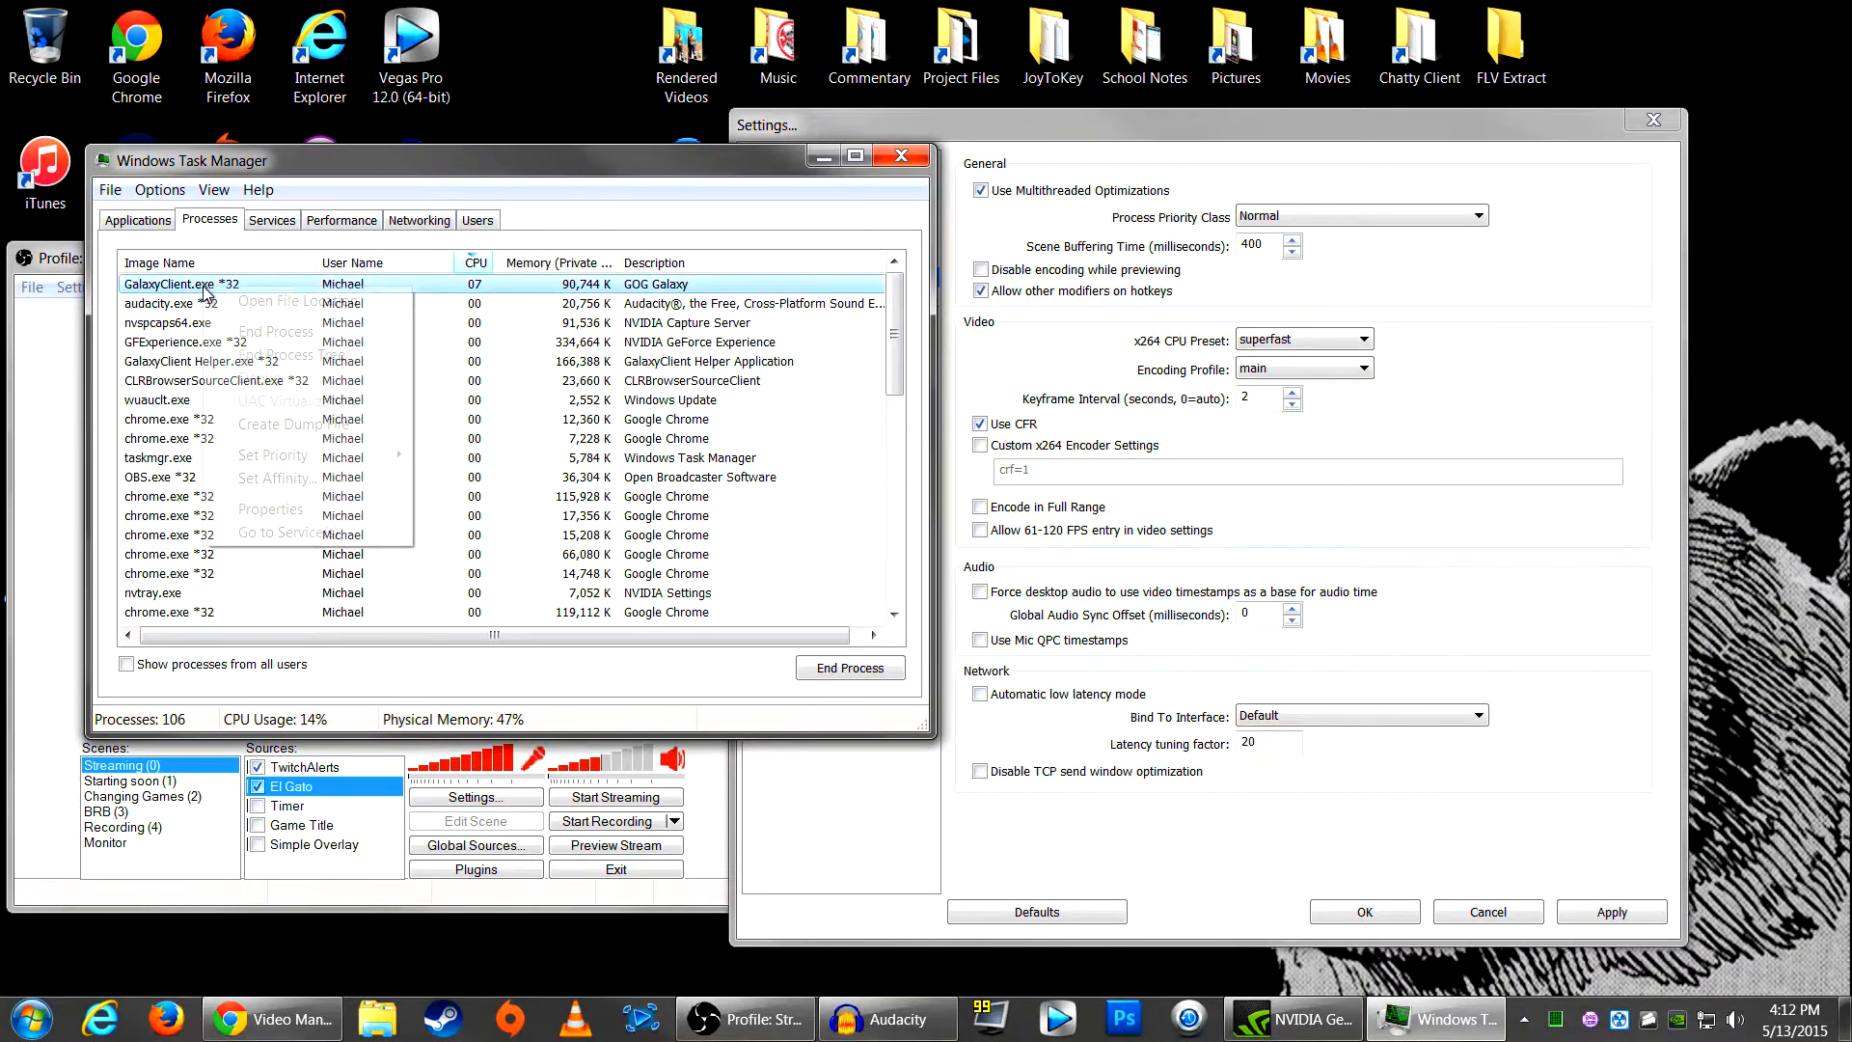
{"action": "left_click", "coordinate": [263, 511]}
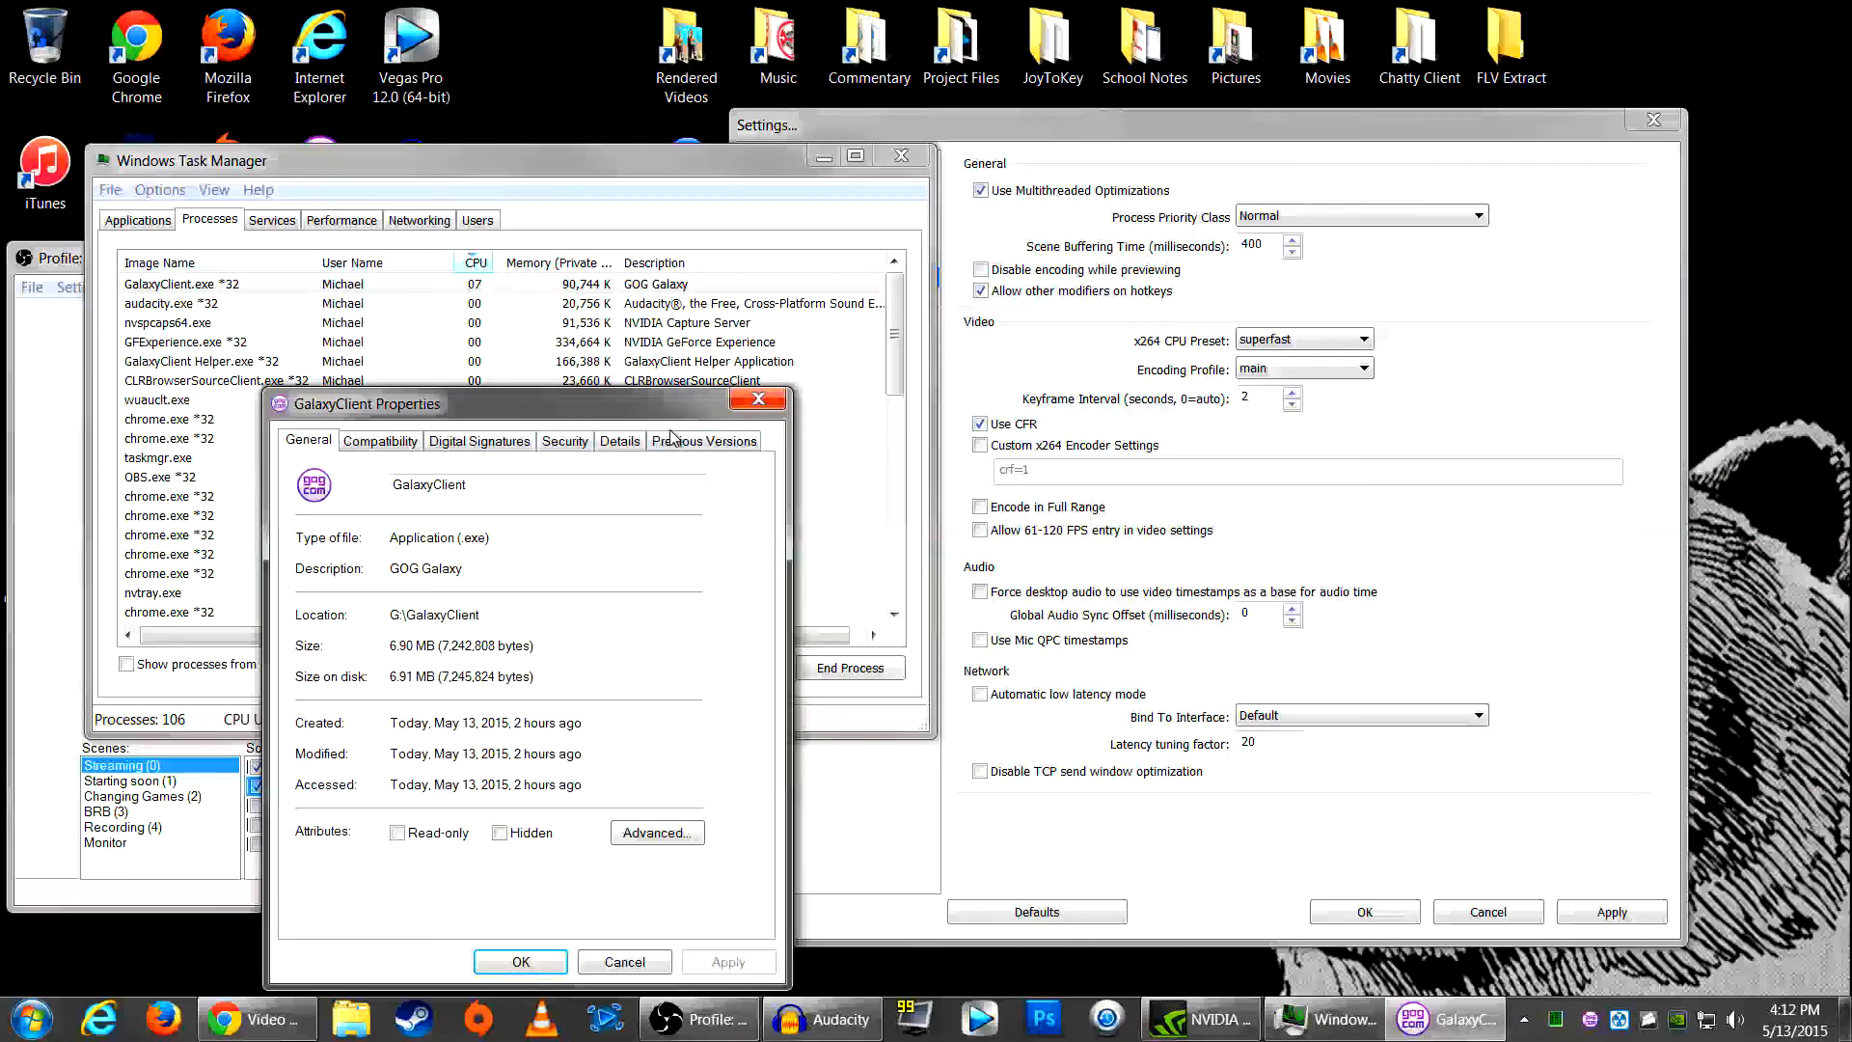
{"action": "left_click", "coordinate": [758, 399]}
{"action": "right_click", "coordinate": [214, 286]}
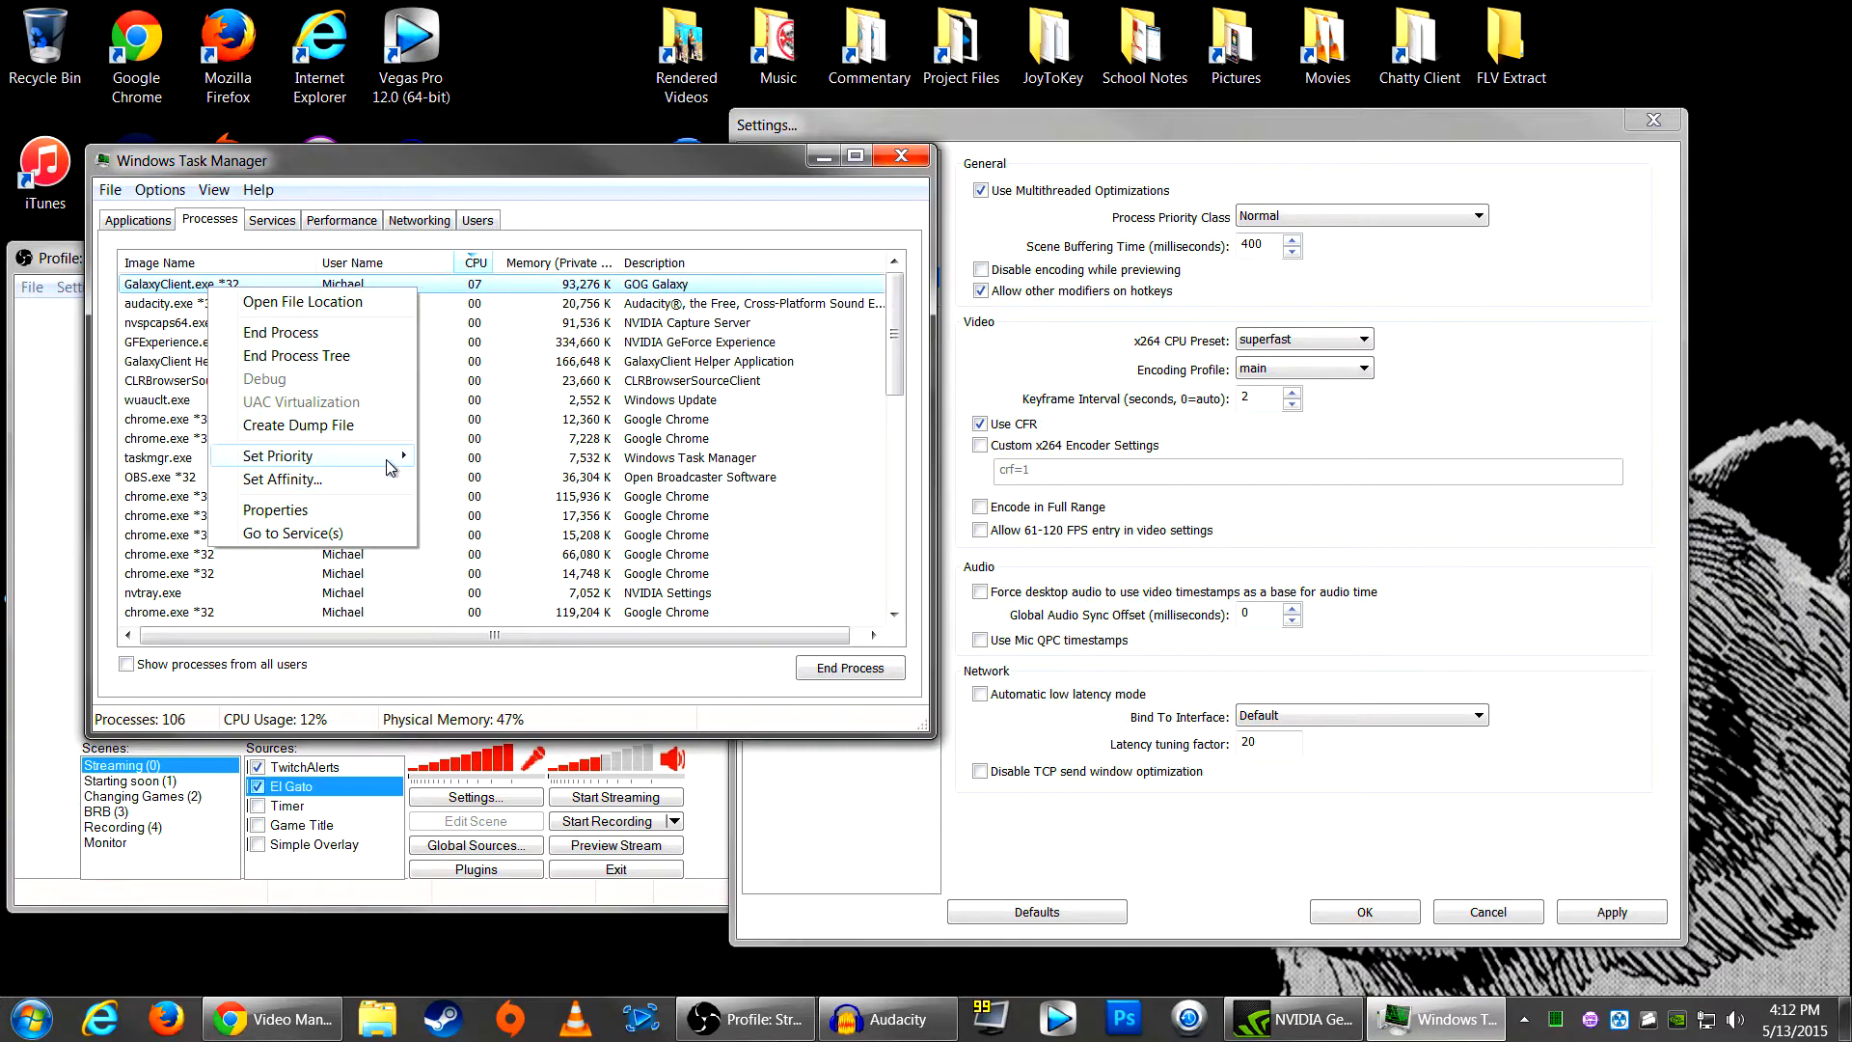
{"action": "mouse_move", "coordinate": [319, 455]}
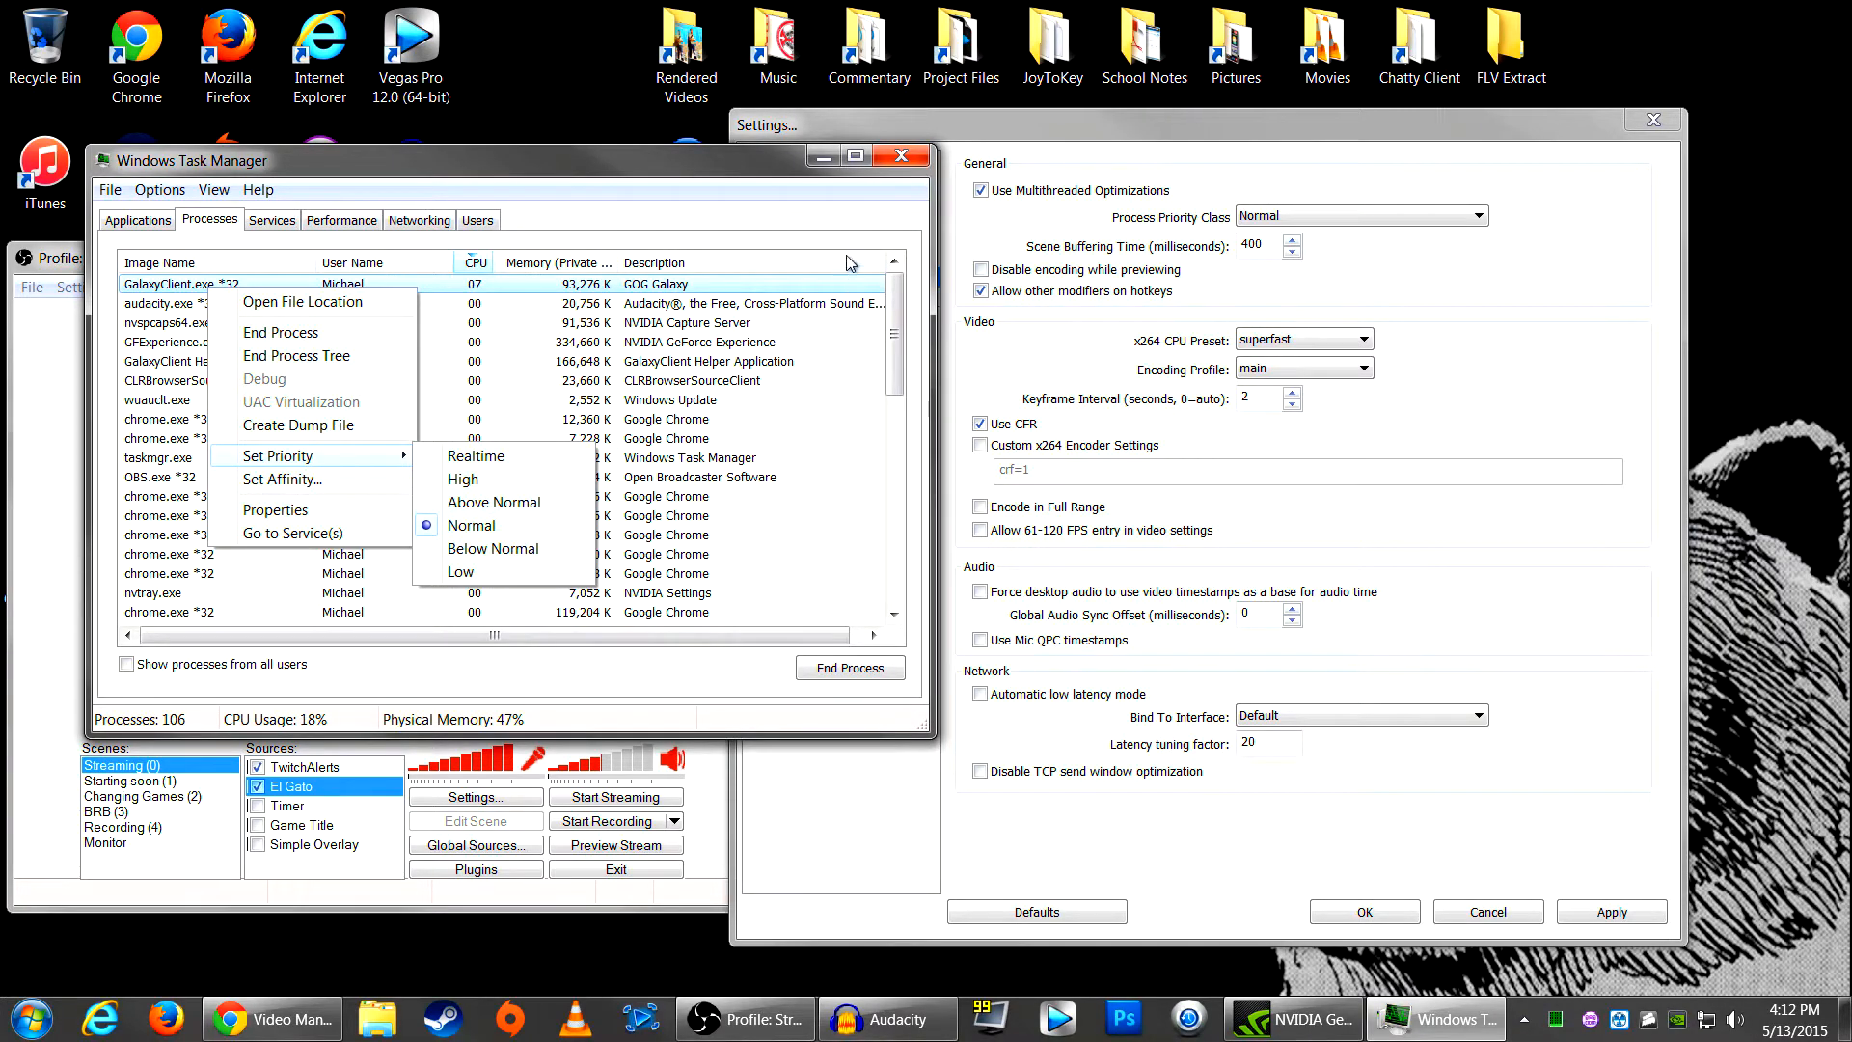
{"action": "left_click", "coordinate": [911, 160]}
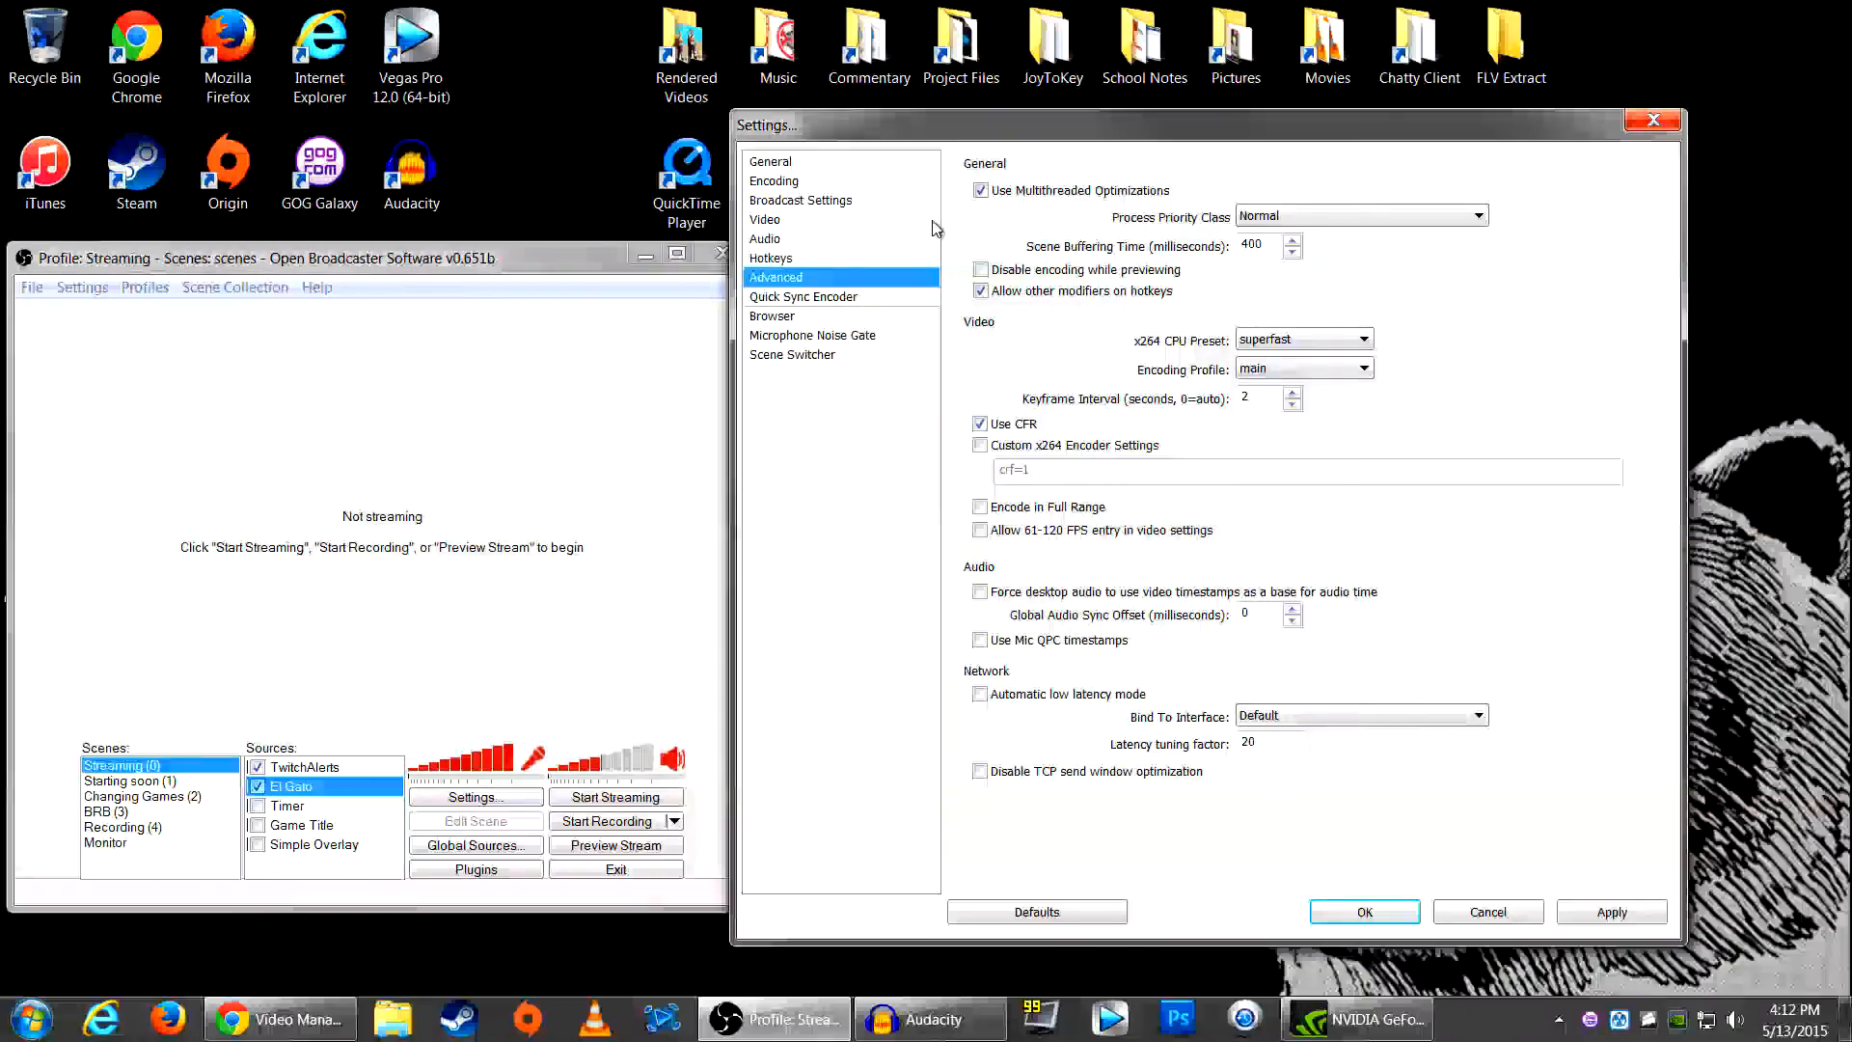
Step: Review the process priority class options in the advanced settings again, keeping Normal
{"action": "left_click", "coordinate": [1393, 217]}
{"action": "left_click", "coordinate": [1393, 218]}
{"action": "left_click", "coordinate": [1376, 218]}
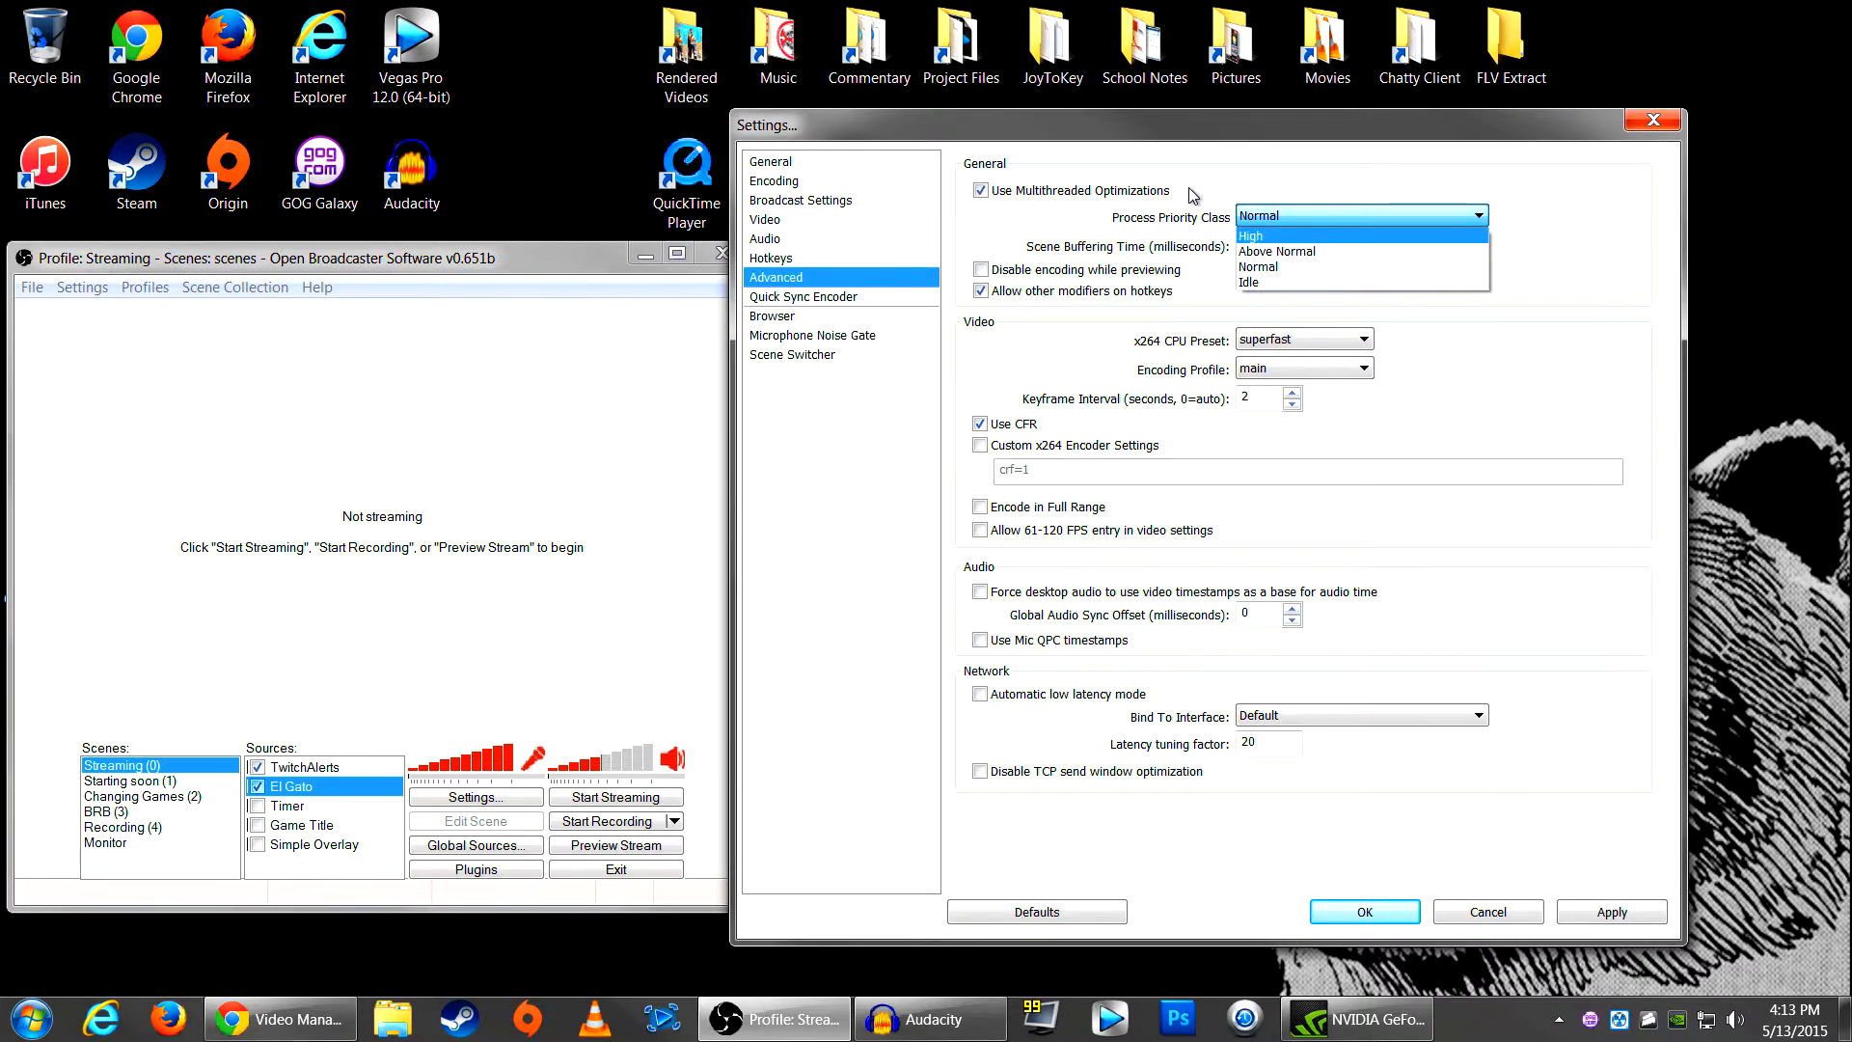
{"action": "left_click", "coordinate": [1239, 200]}
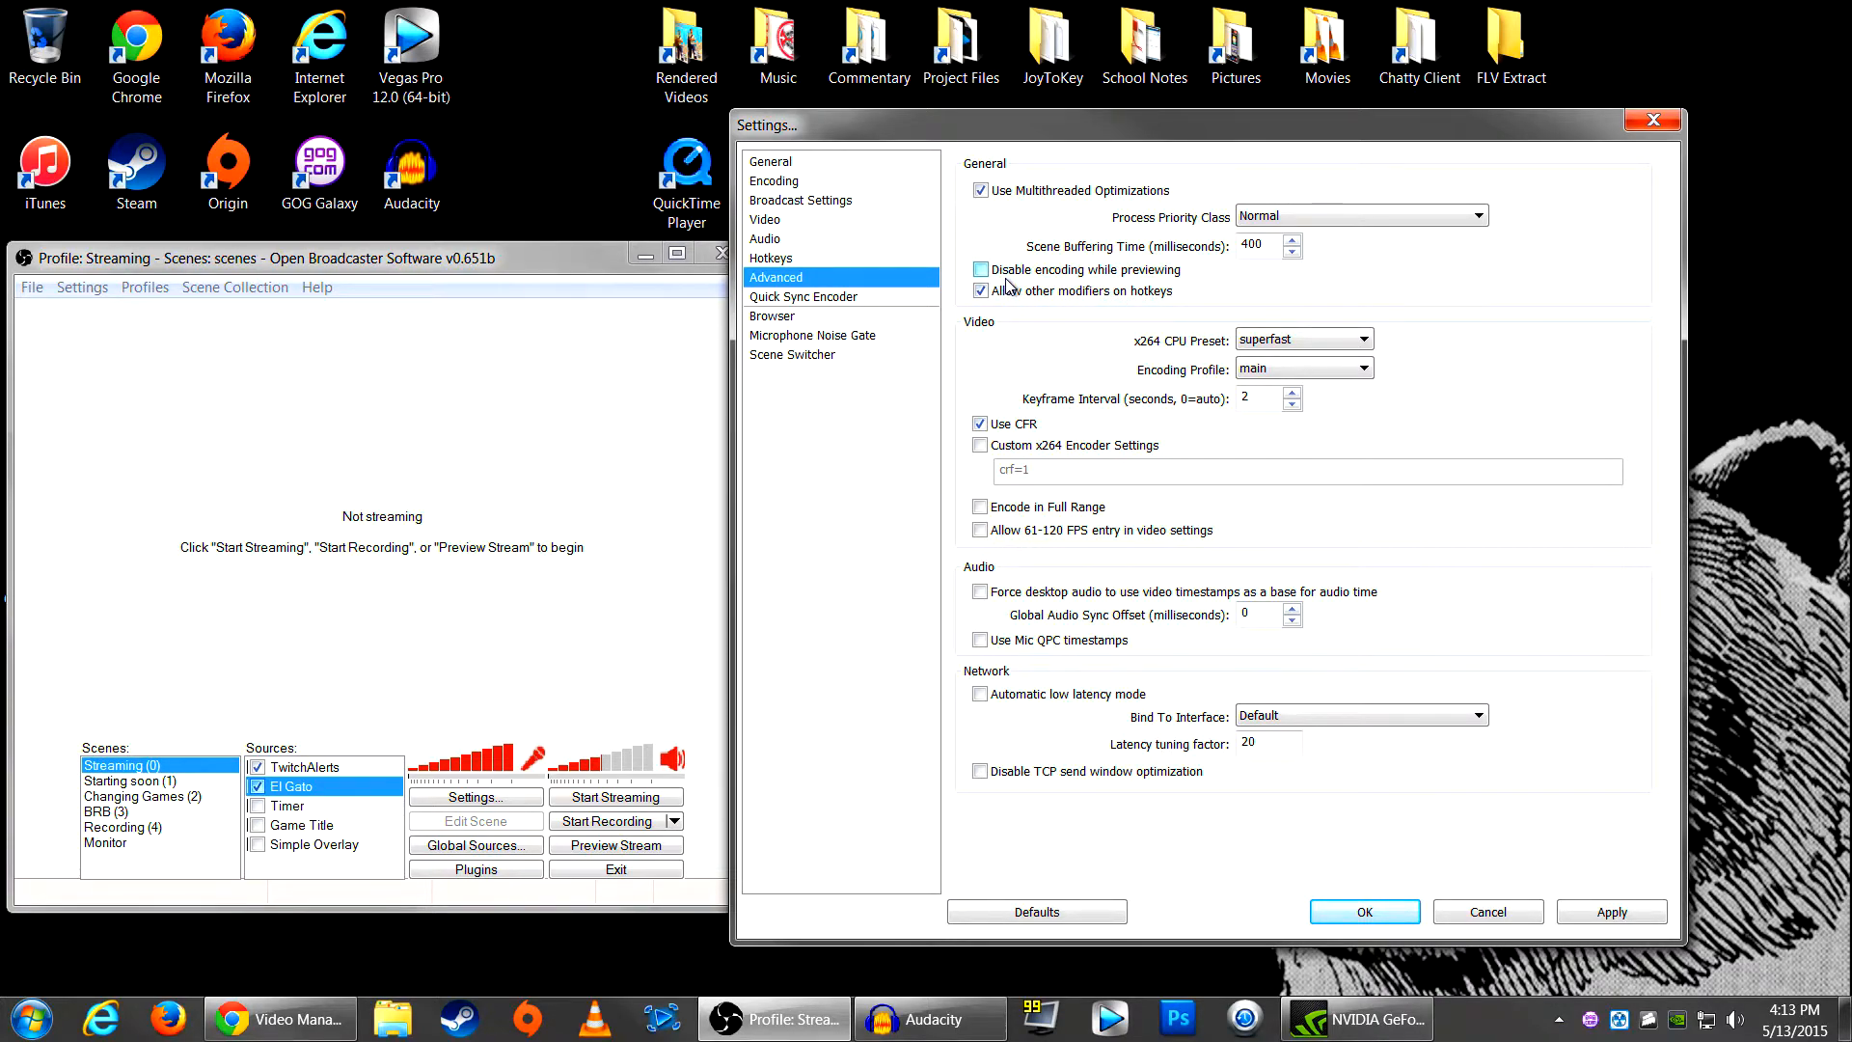
Step: Examine the x264 CPU preset choices in the advanced video settings, keeping superfast
{"action": "left_click", "coordinate": [1339, 344]}
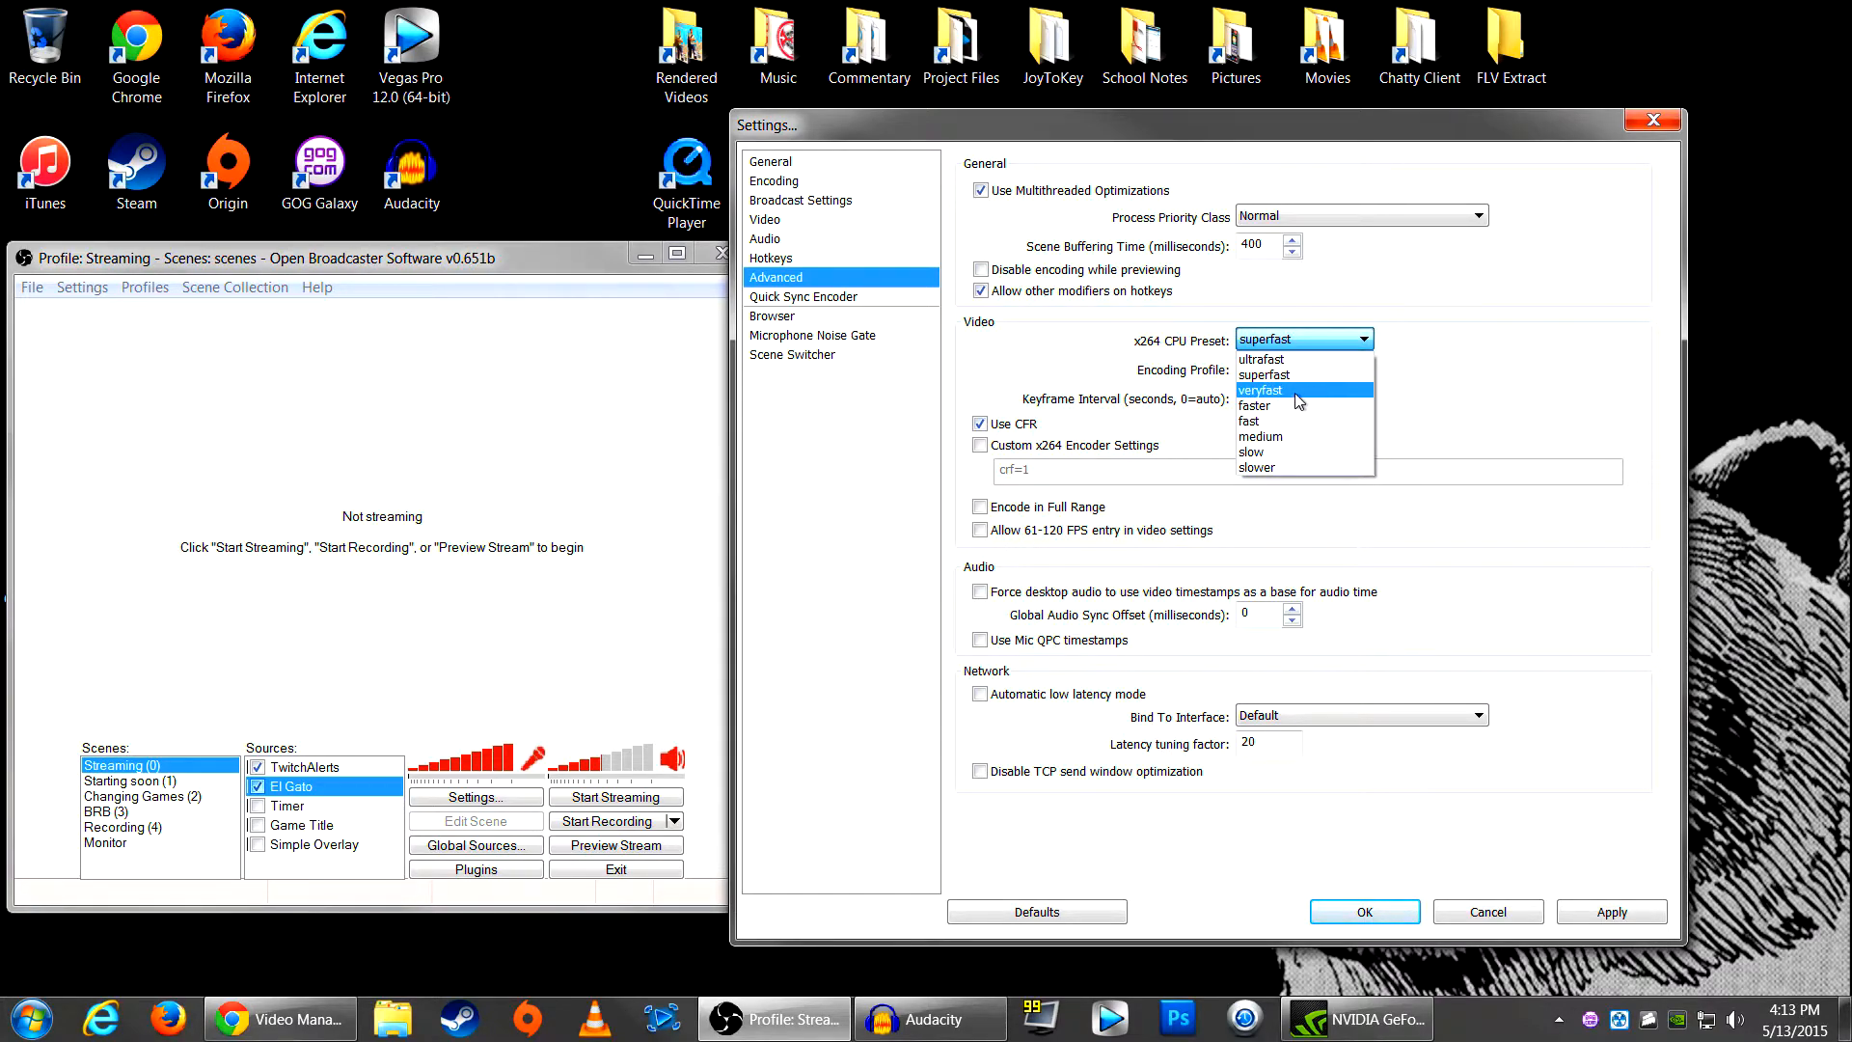
{"action": "left_click", "coordinate": [1407, 344]}
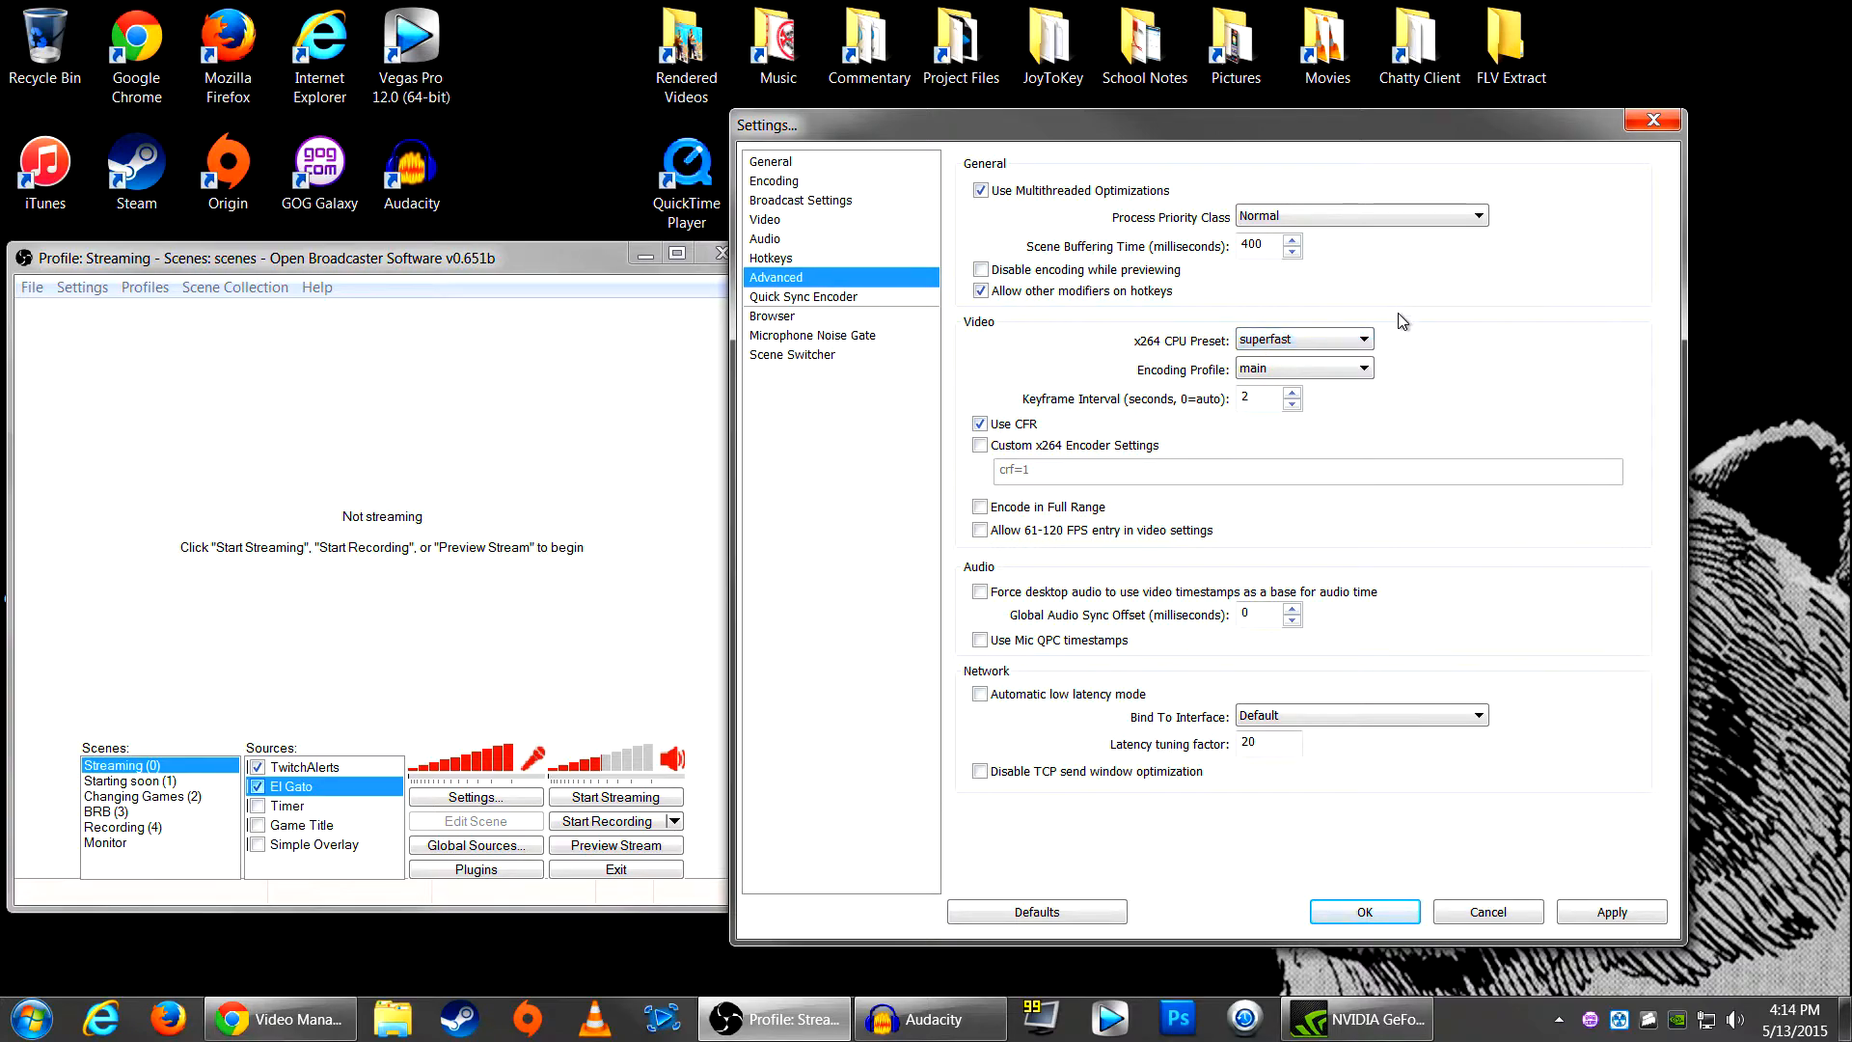
{"action": "left_click", "coordinate": [1369, 338]}
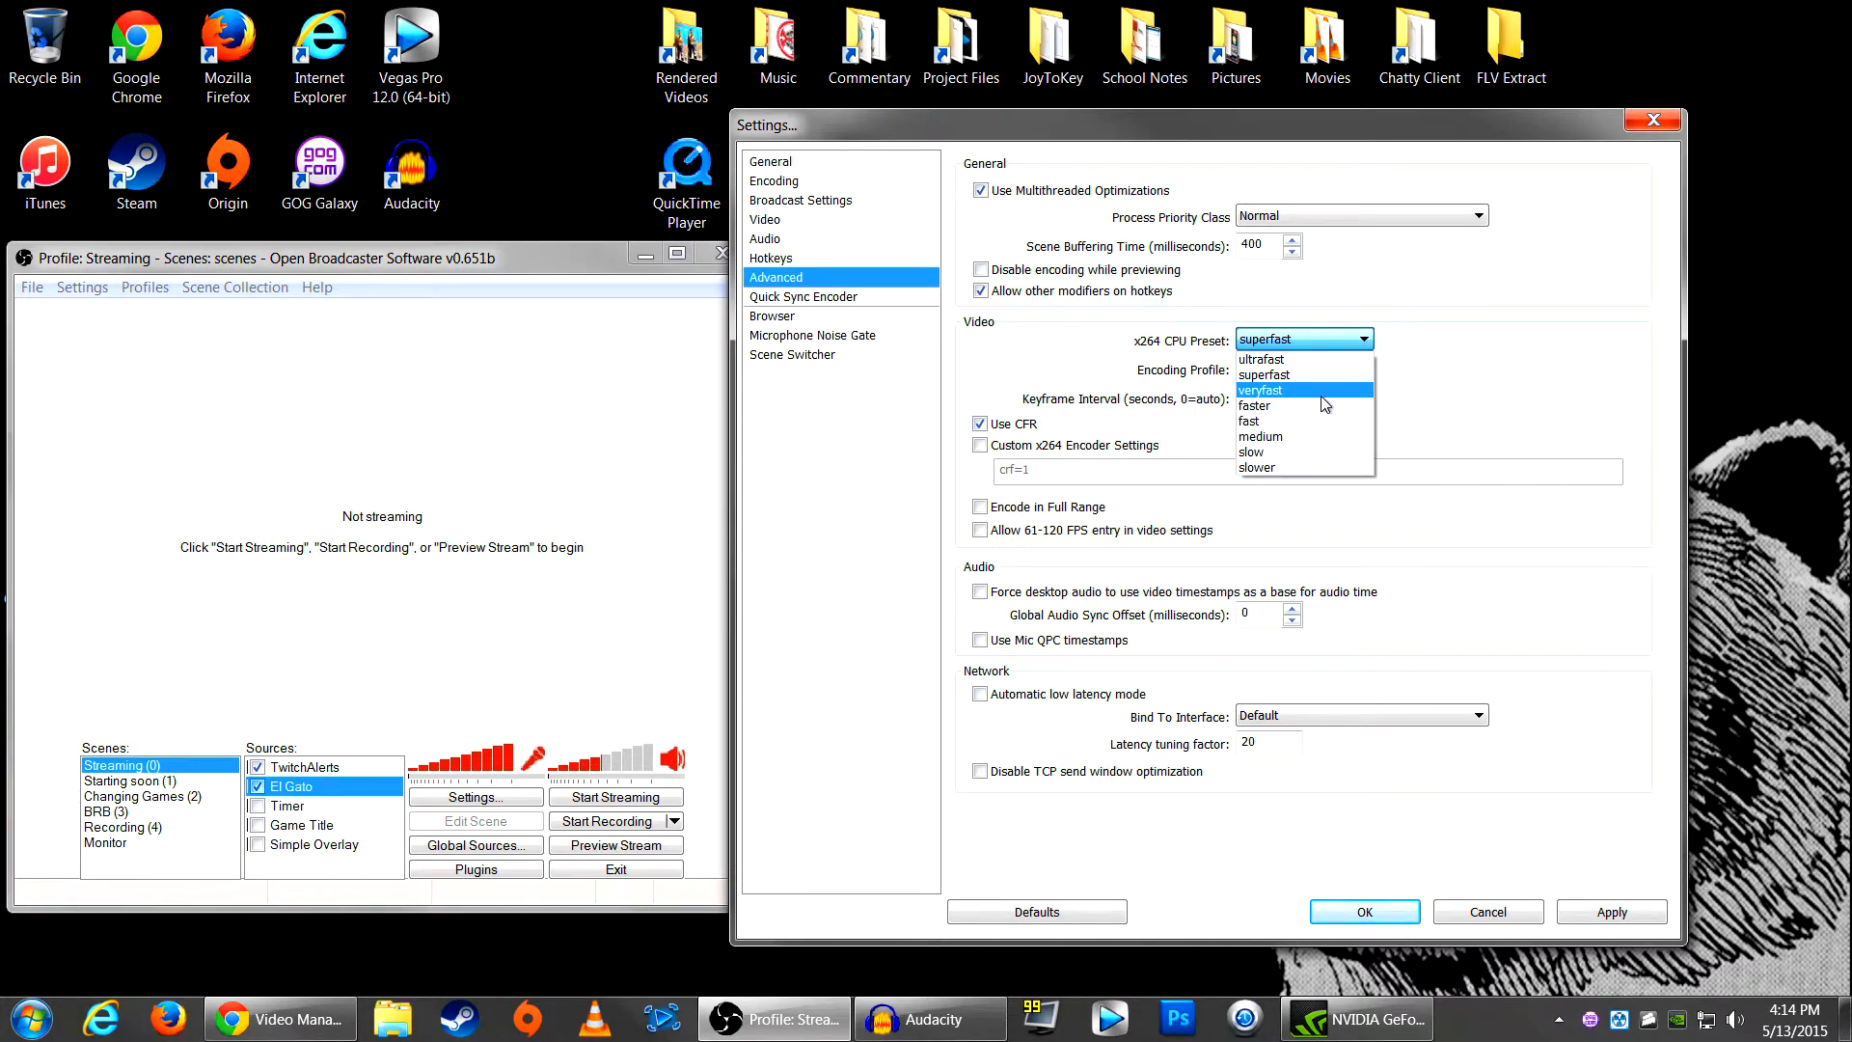
{"action": "left_click", "coordinate": [1425, 370]}
Step: Examine the encoding profile choices in the advanced video settings, keeping main
{"action": "left_click", "coordinate": [1369, 369]}
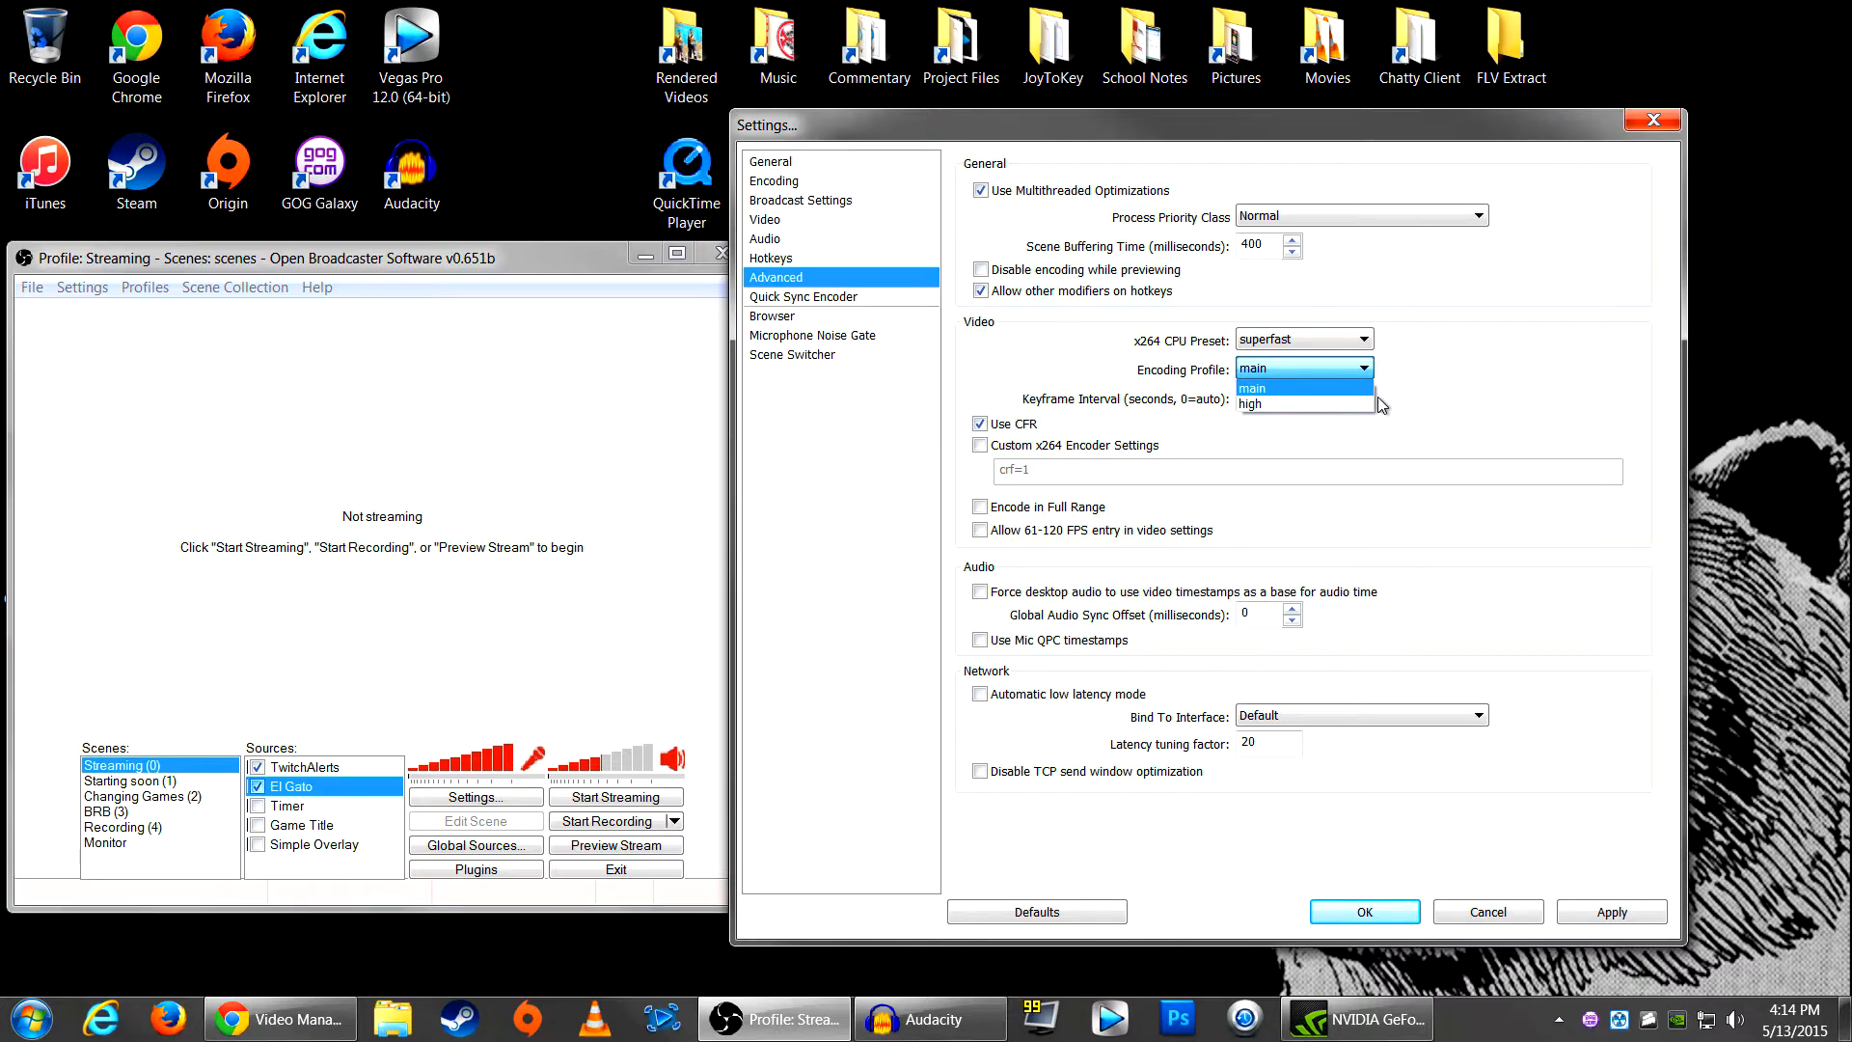
{"action": "left_click", "coordinate": [1468, 402]}
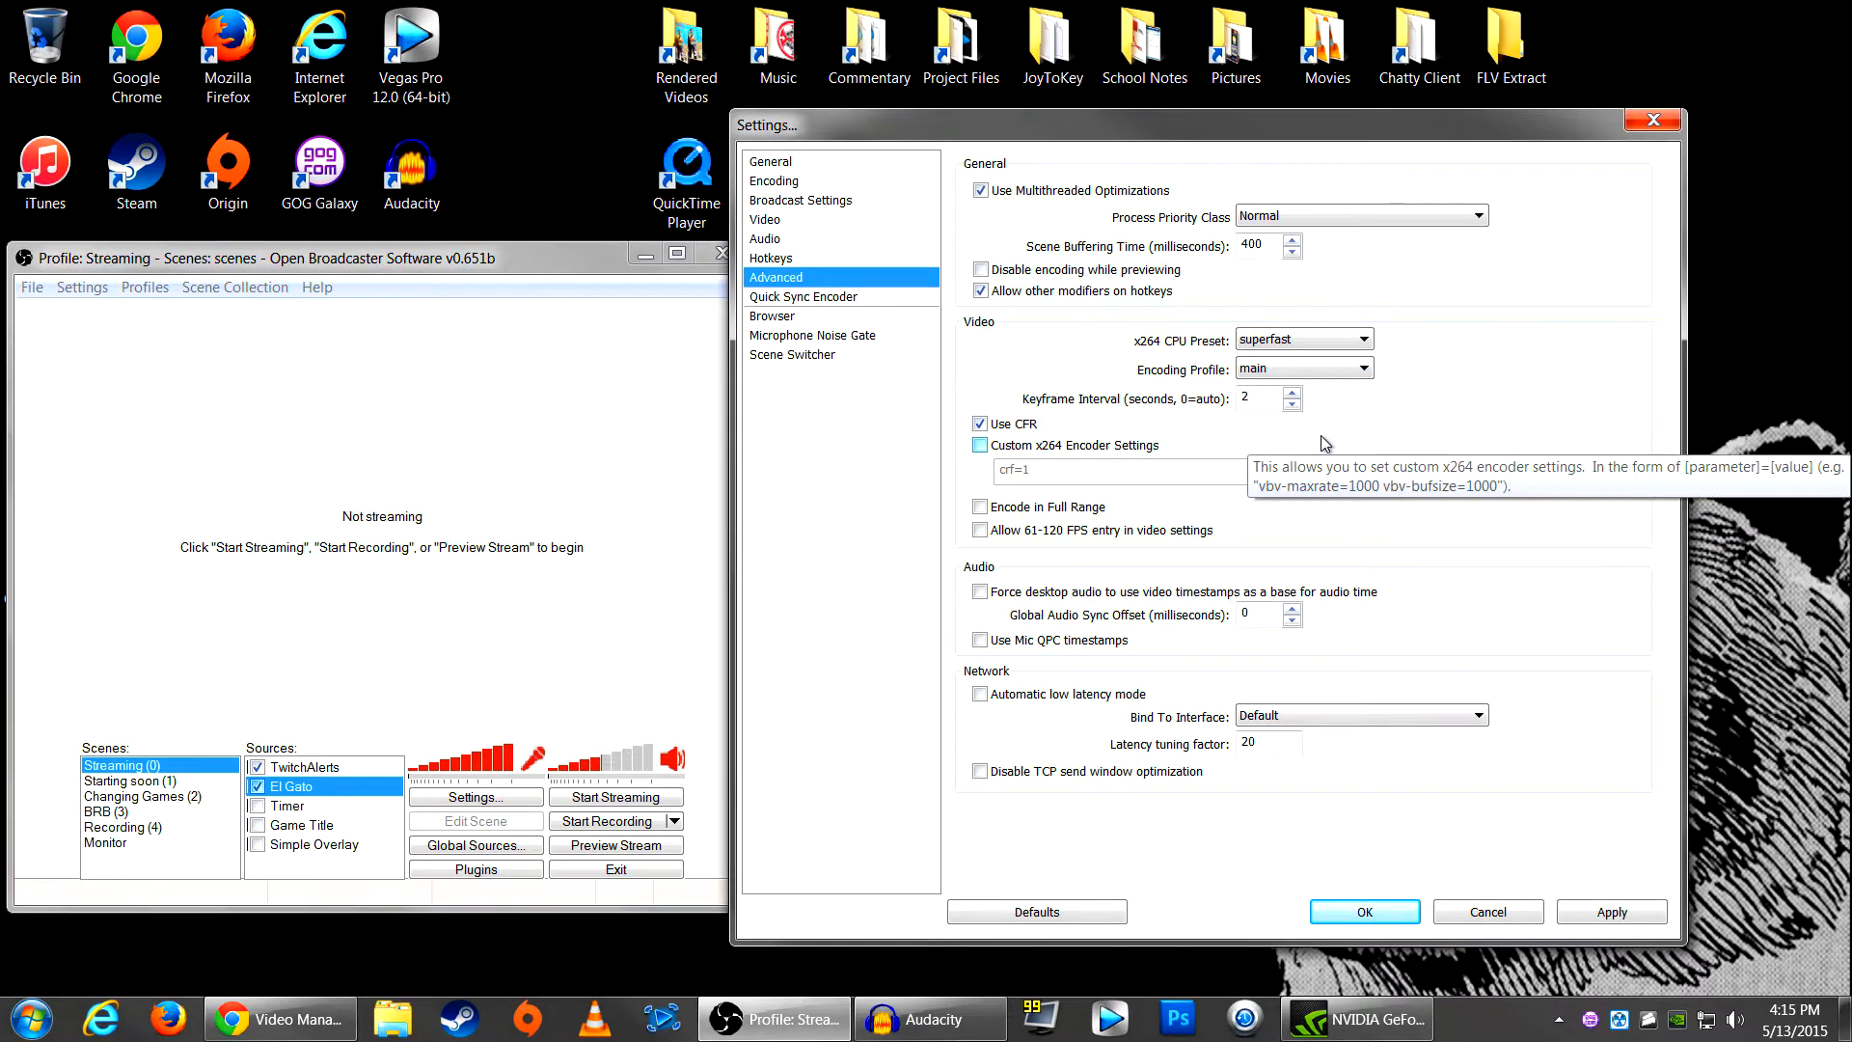
{"action": "left_click", "coordinate": [1324, 384]}
{"action": "left_click", "coordinate": [1325, 384]}
{"action": "left_click", "coordinate": [1324, 384]}
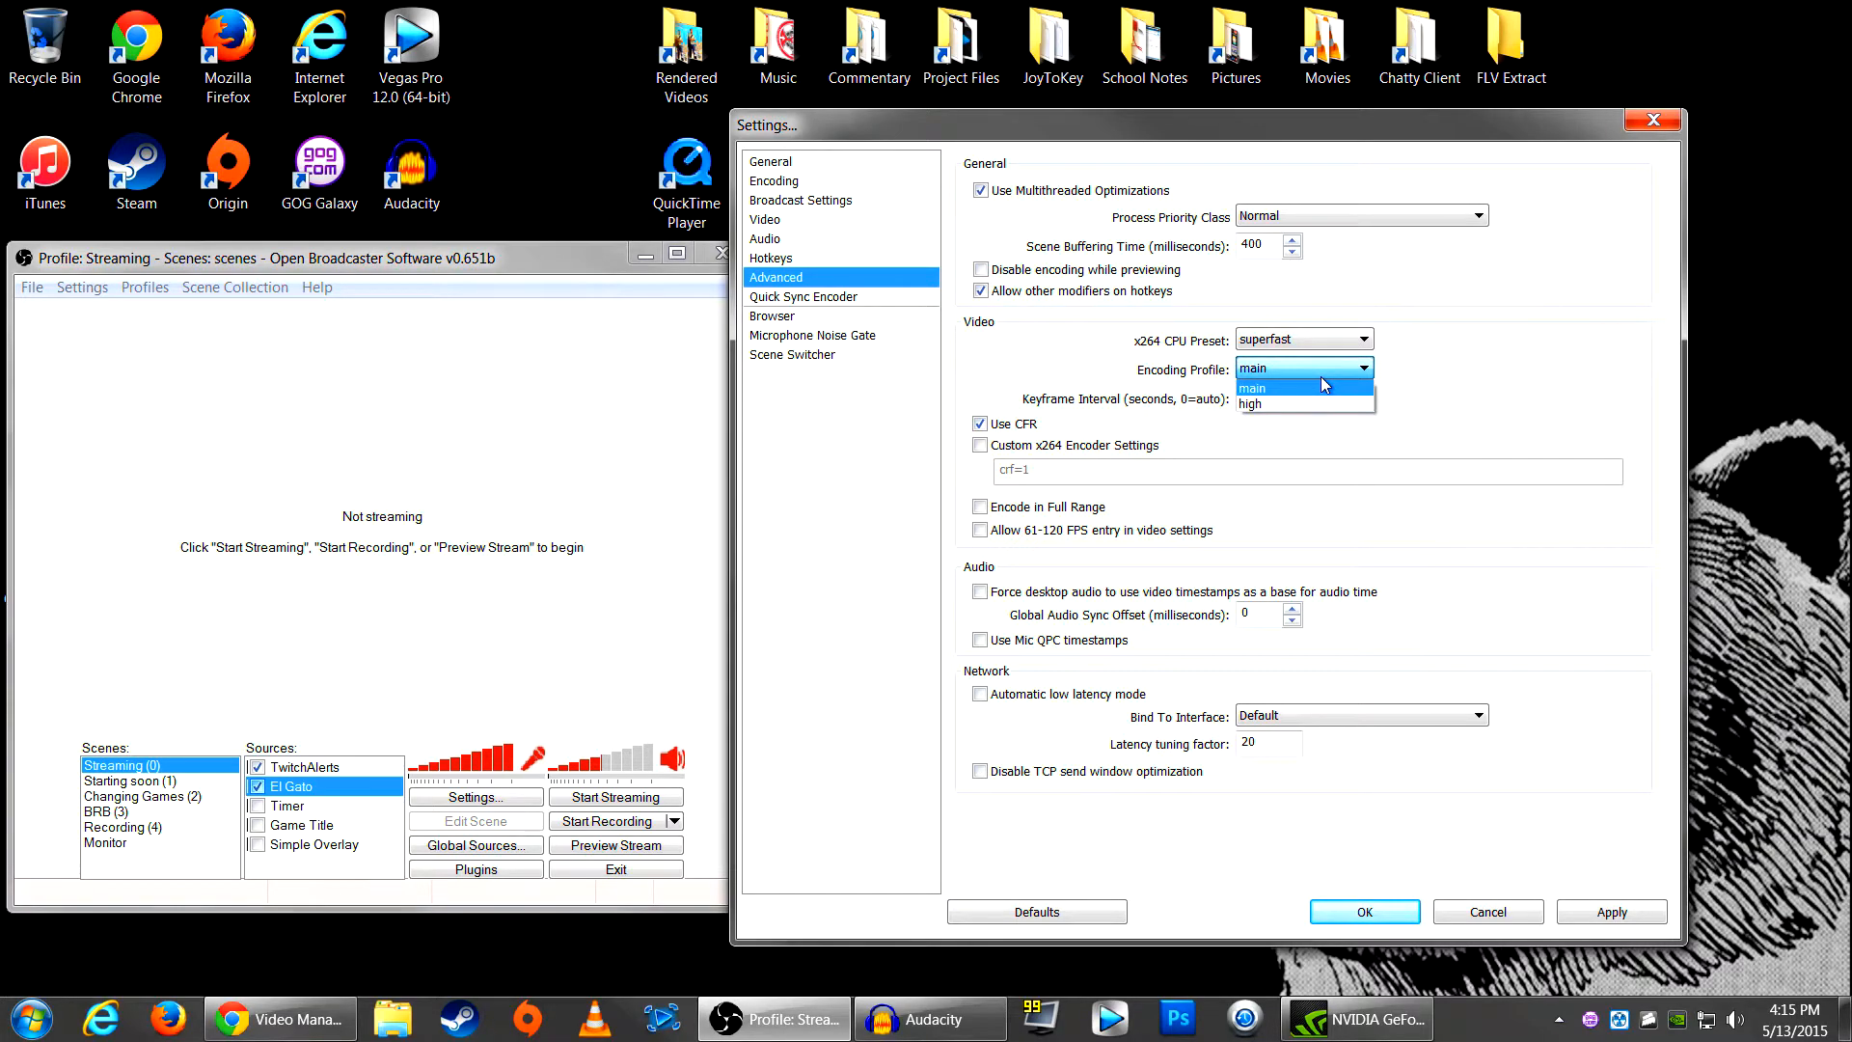
{"action": "left_click", "coordinate": [1321, 378]}
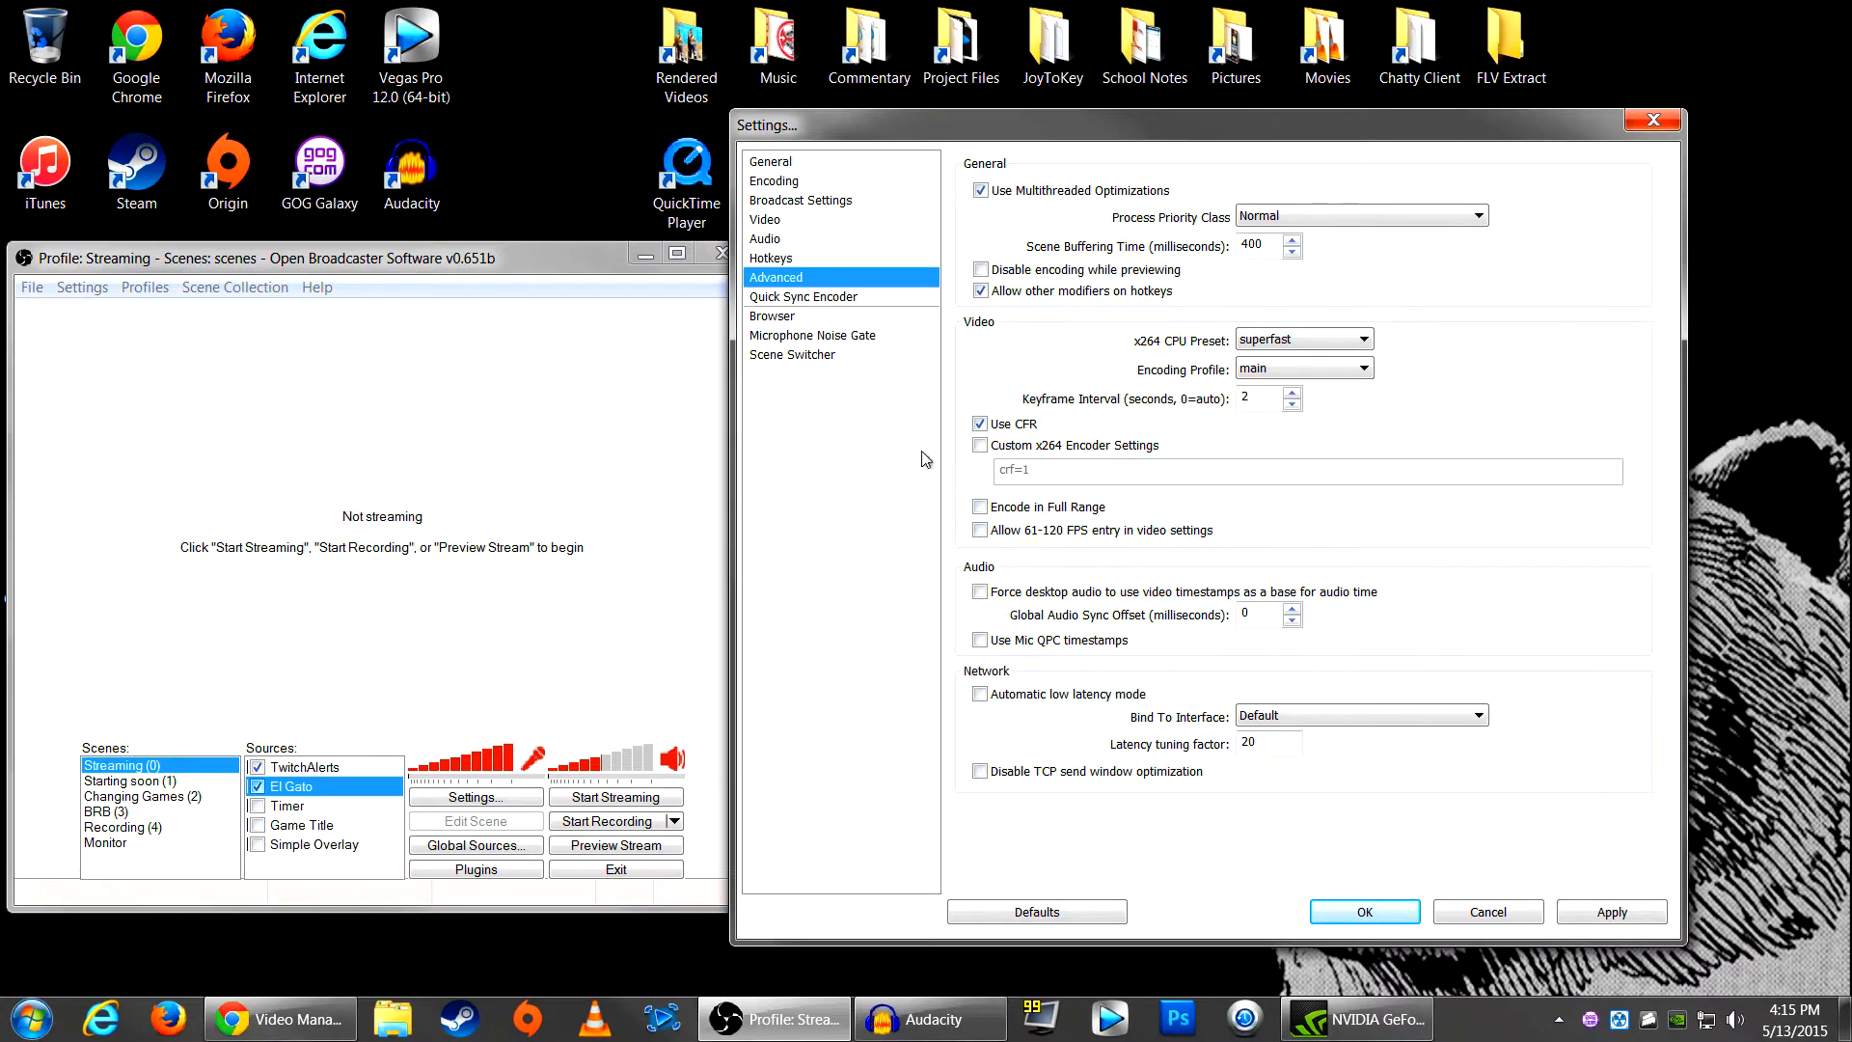
Step: Leave the advanced settings without saving and look through the Quick Sync Encoder, Browser, Microphone Noise Gate and Scene Switcher settings
{"action": "left_click", "coordinate": [835, 298]}
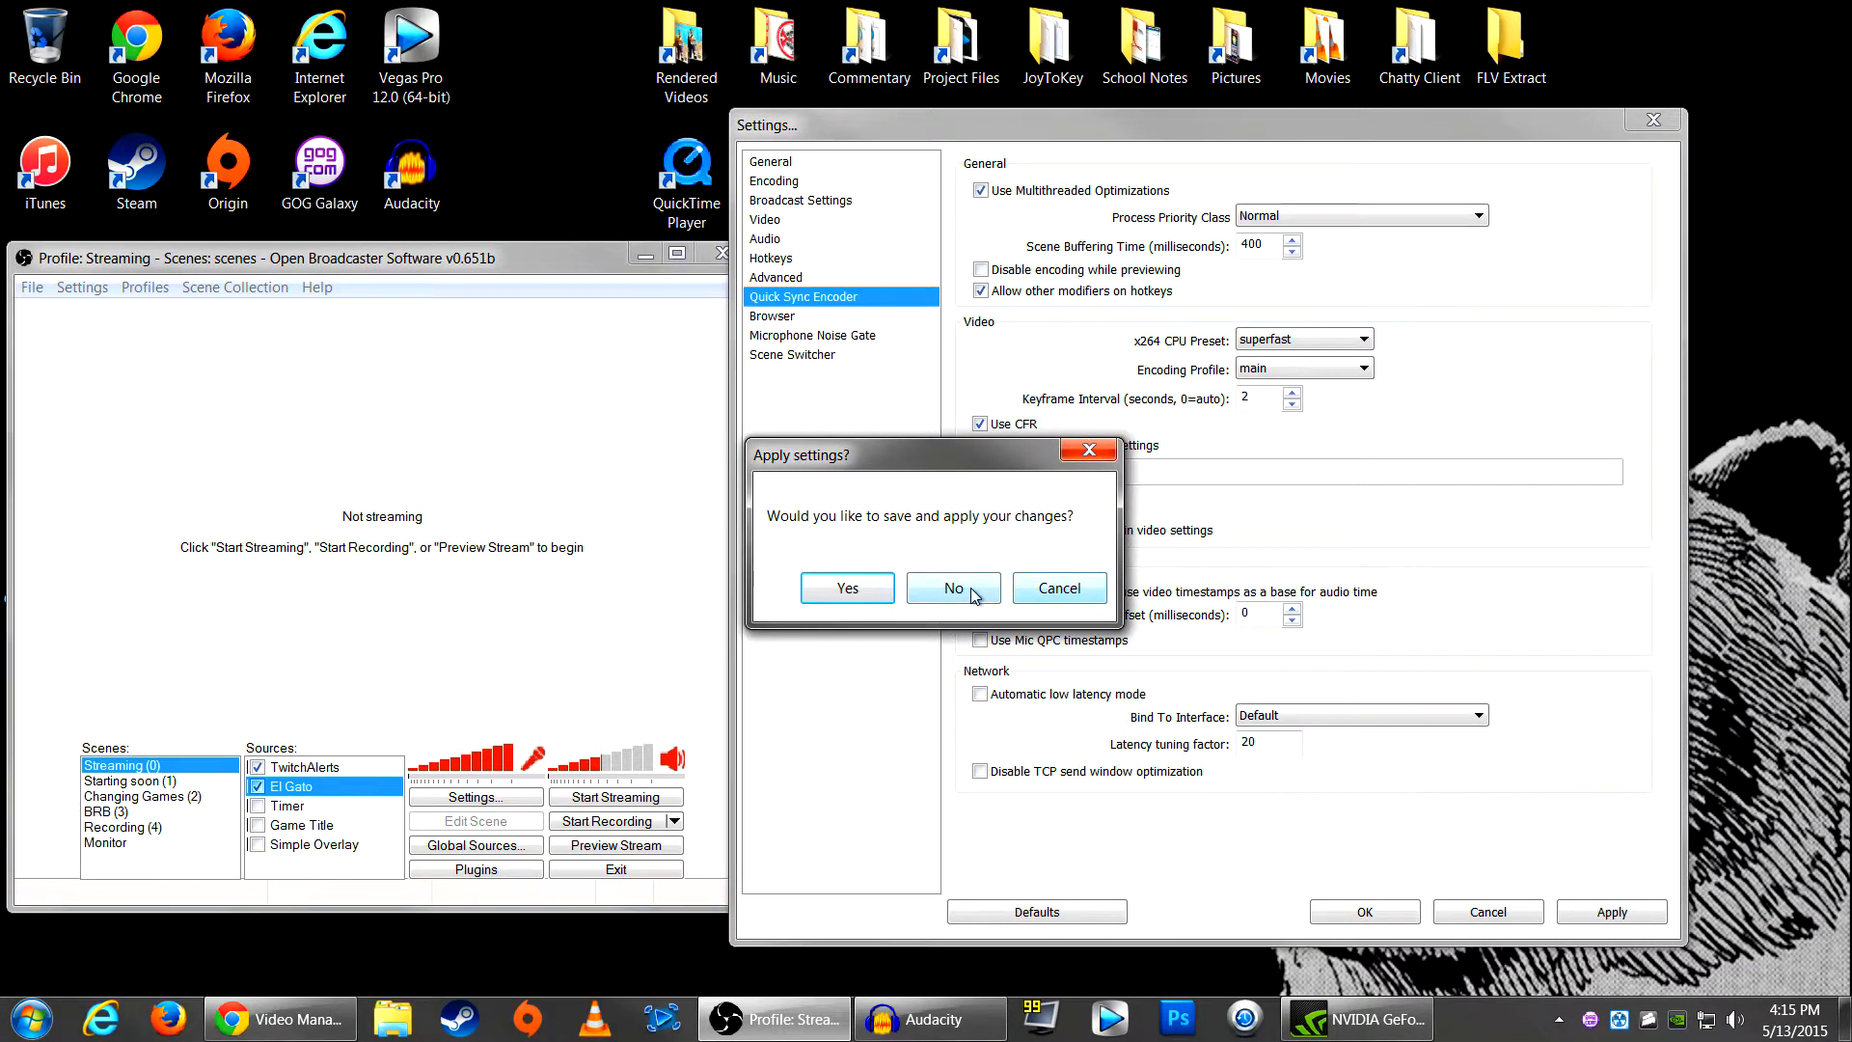
{"action": "left_click", "coordinate": [970, 588]}
{"action": "left_click", "coordinate": [783, 318]}
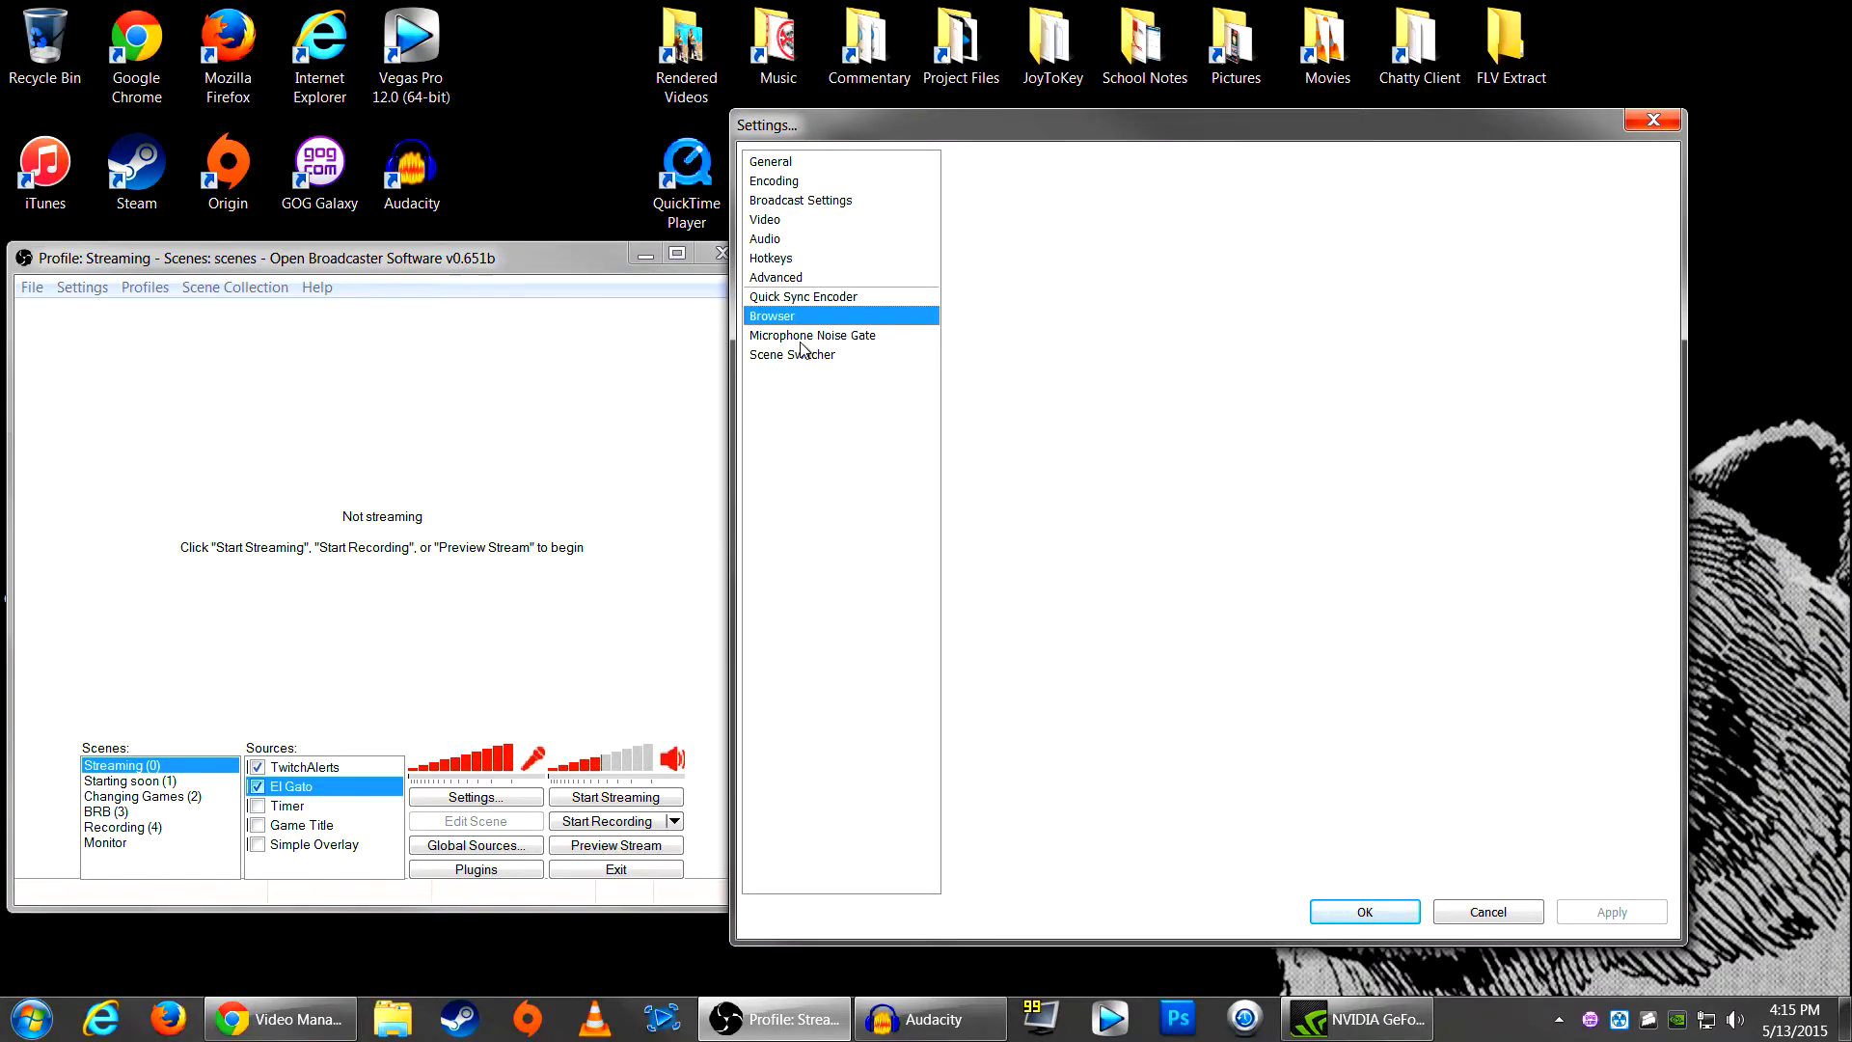
{"action": "left_click", "coordinate": [801, 338]}
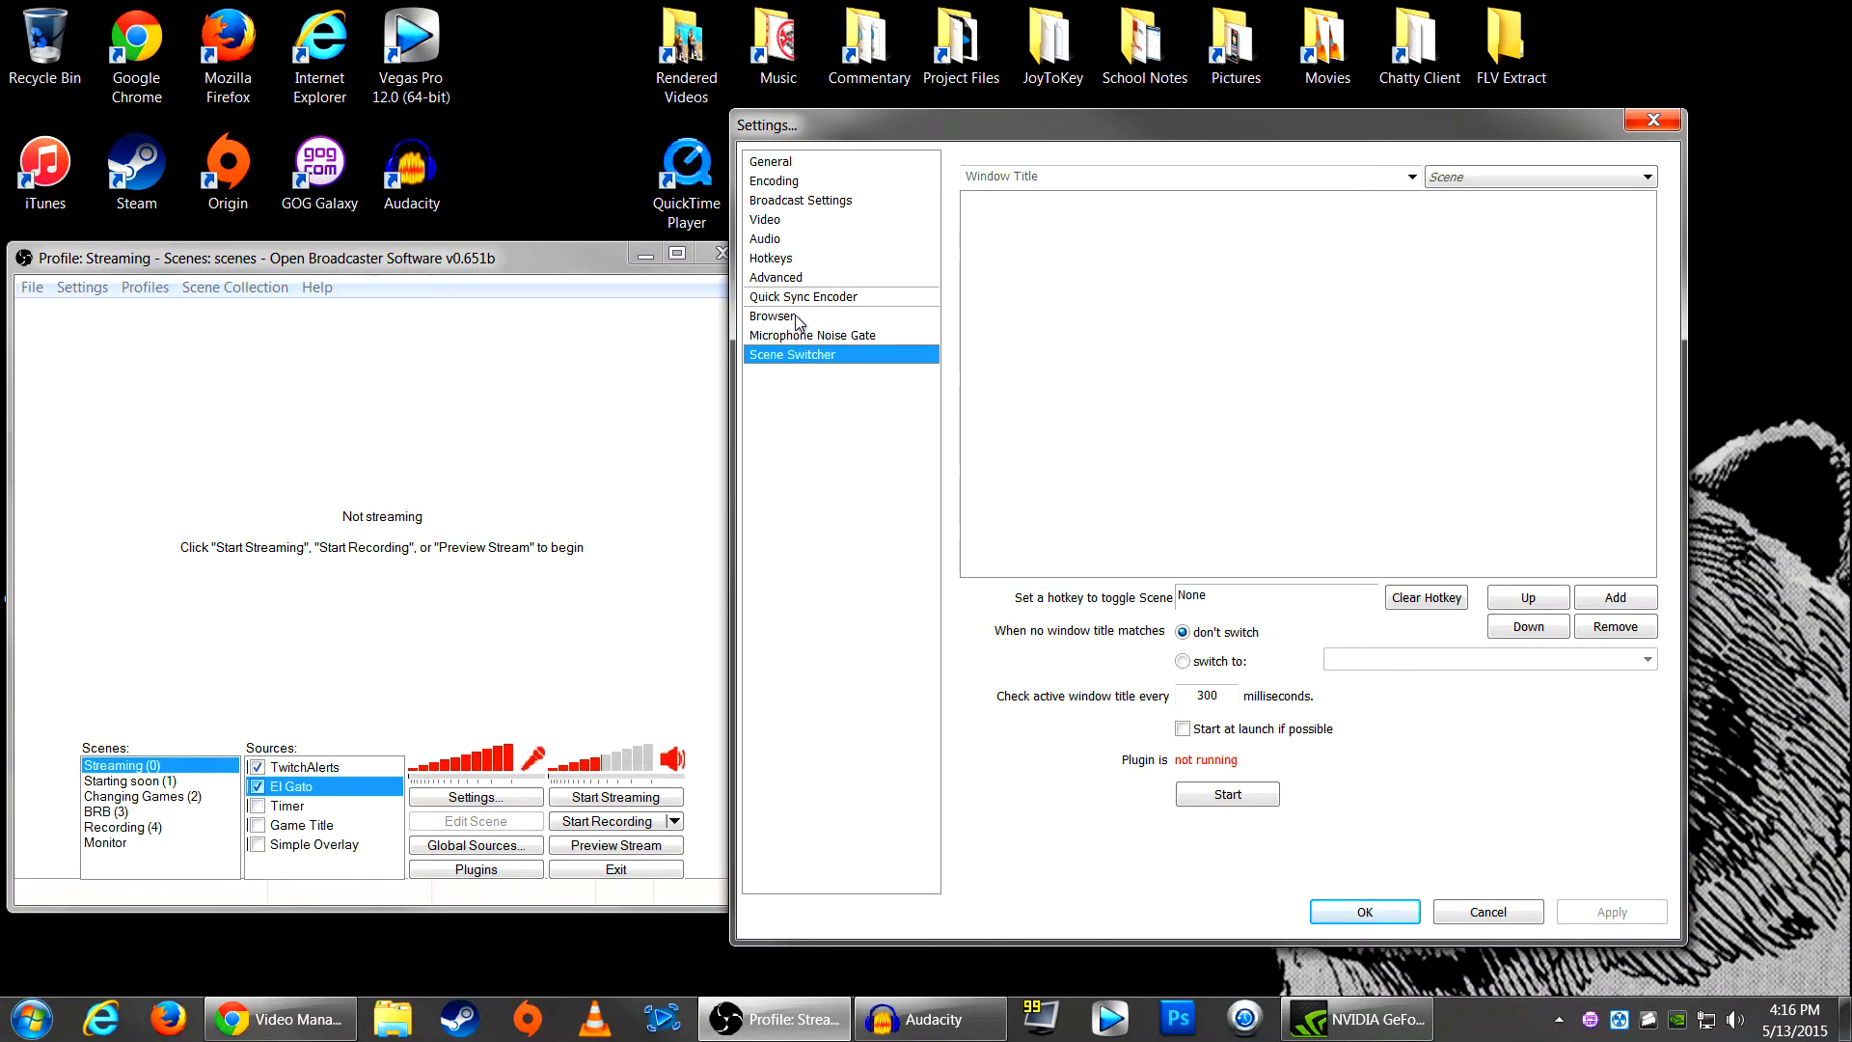
{"action": "left_click", "coordinate": [840, 338]}
{"action": "left_click", "coordinate": [808, 318]}
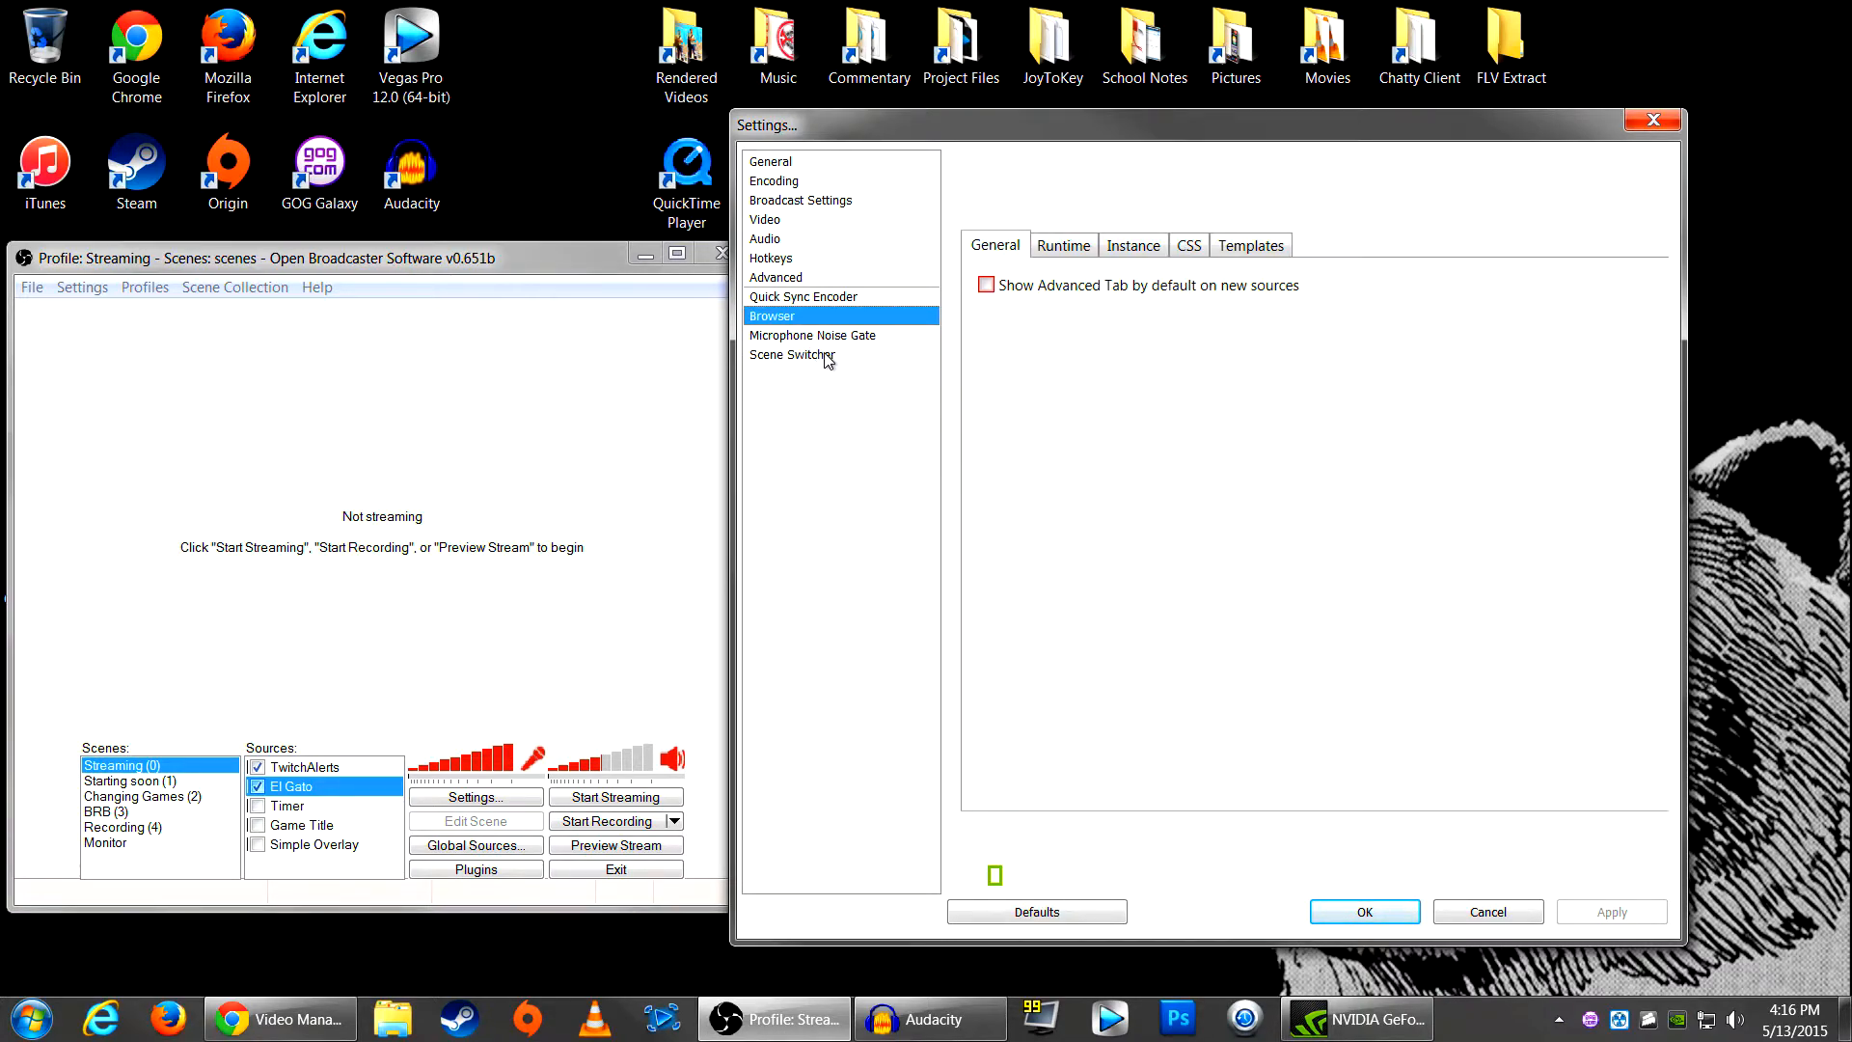
{"action": "left_click", "coordinate": [822, 356]}
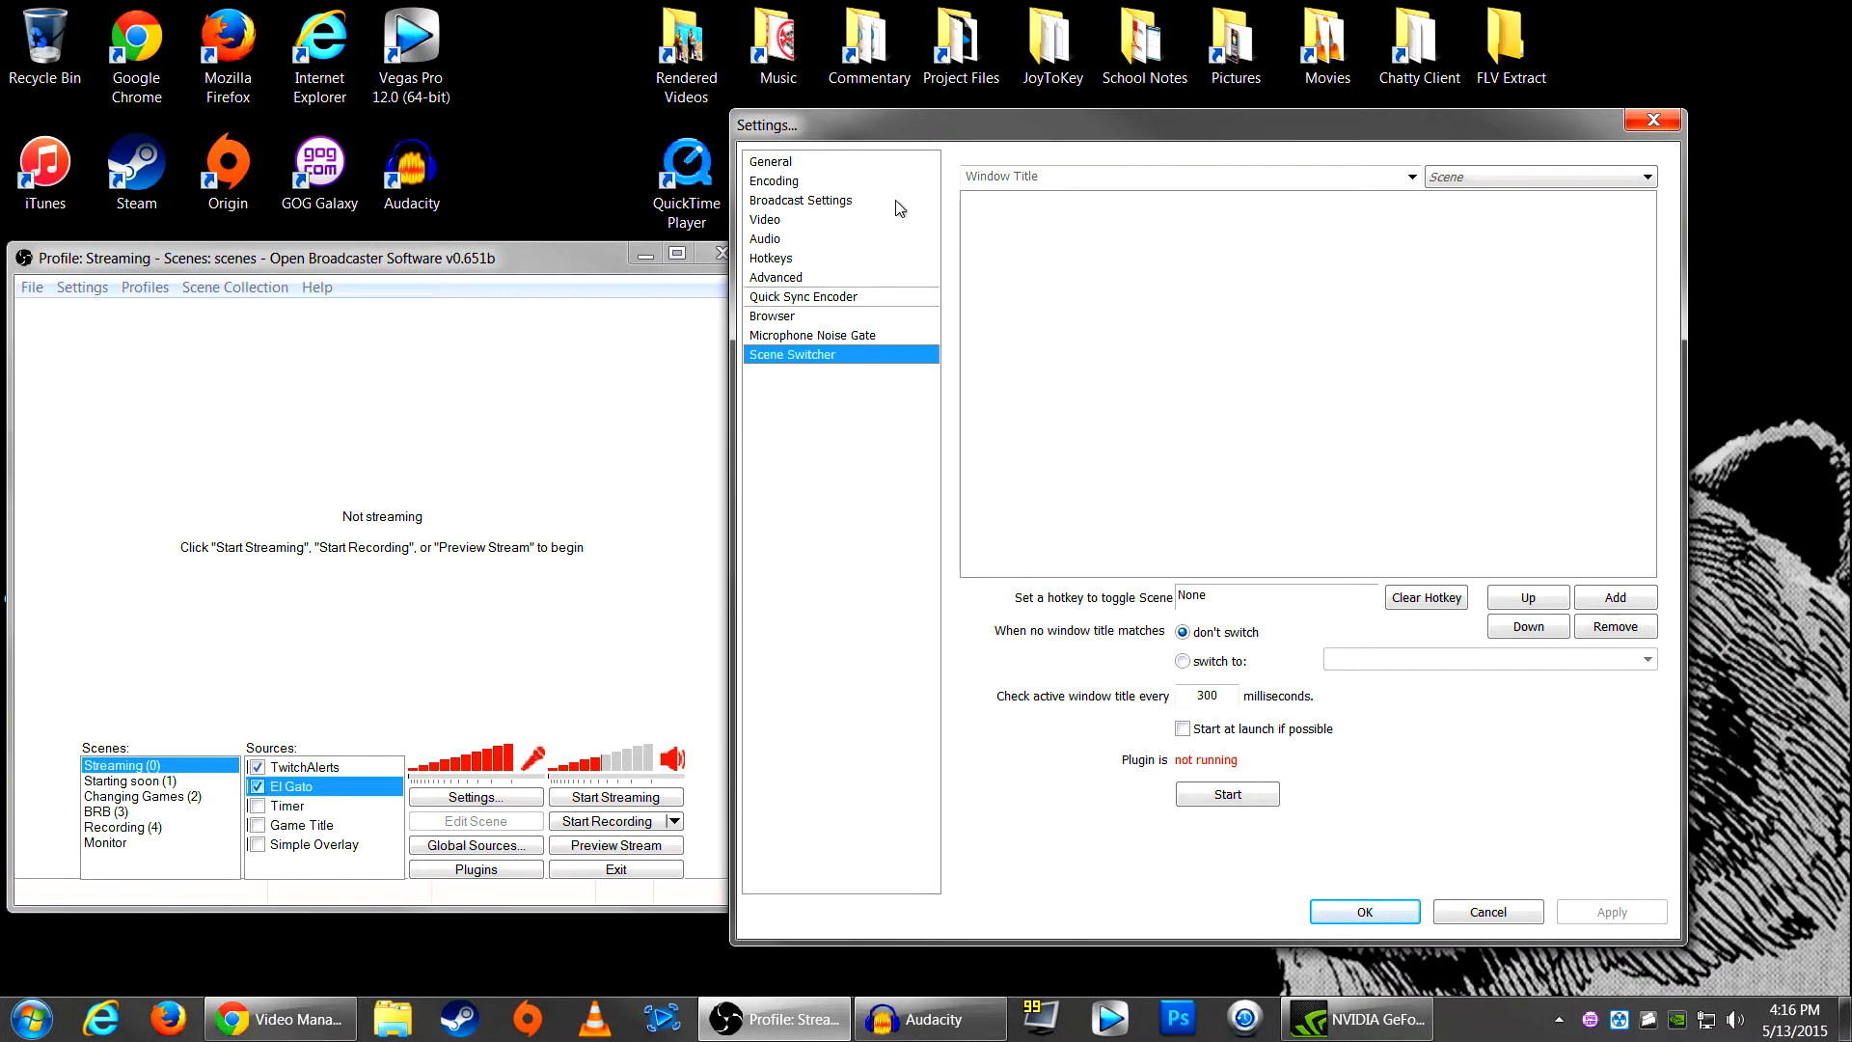
Step: Review the General and Encoding settings, and close the settings without applying changes
{"action": "left_click", "coordinate": [790, 162]}
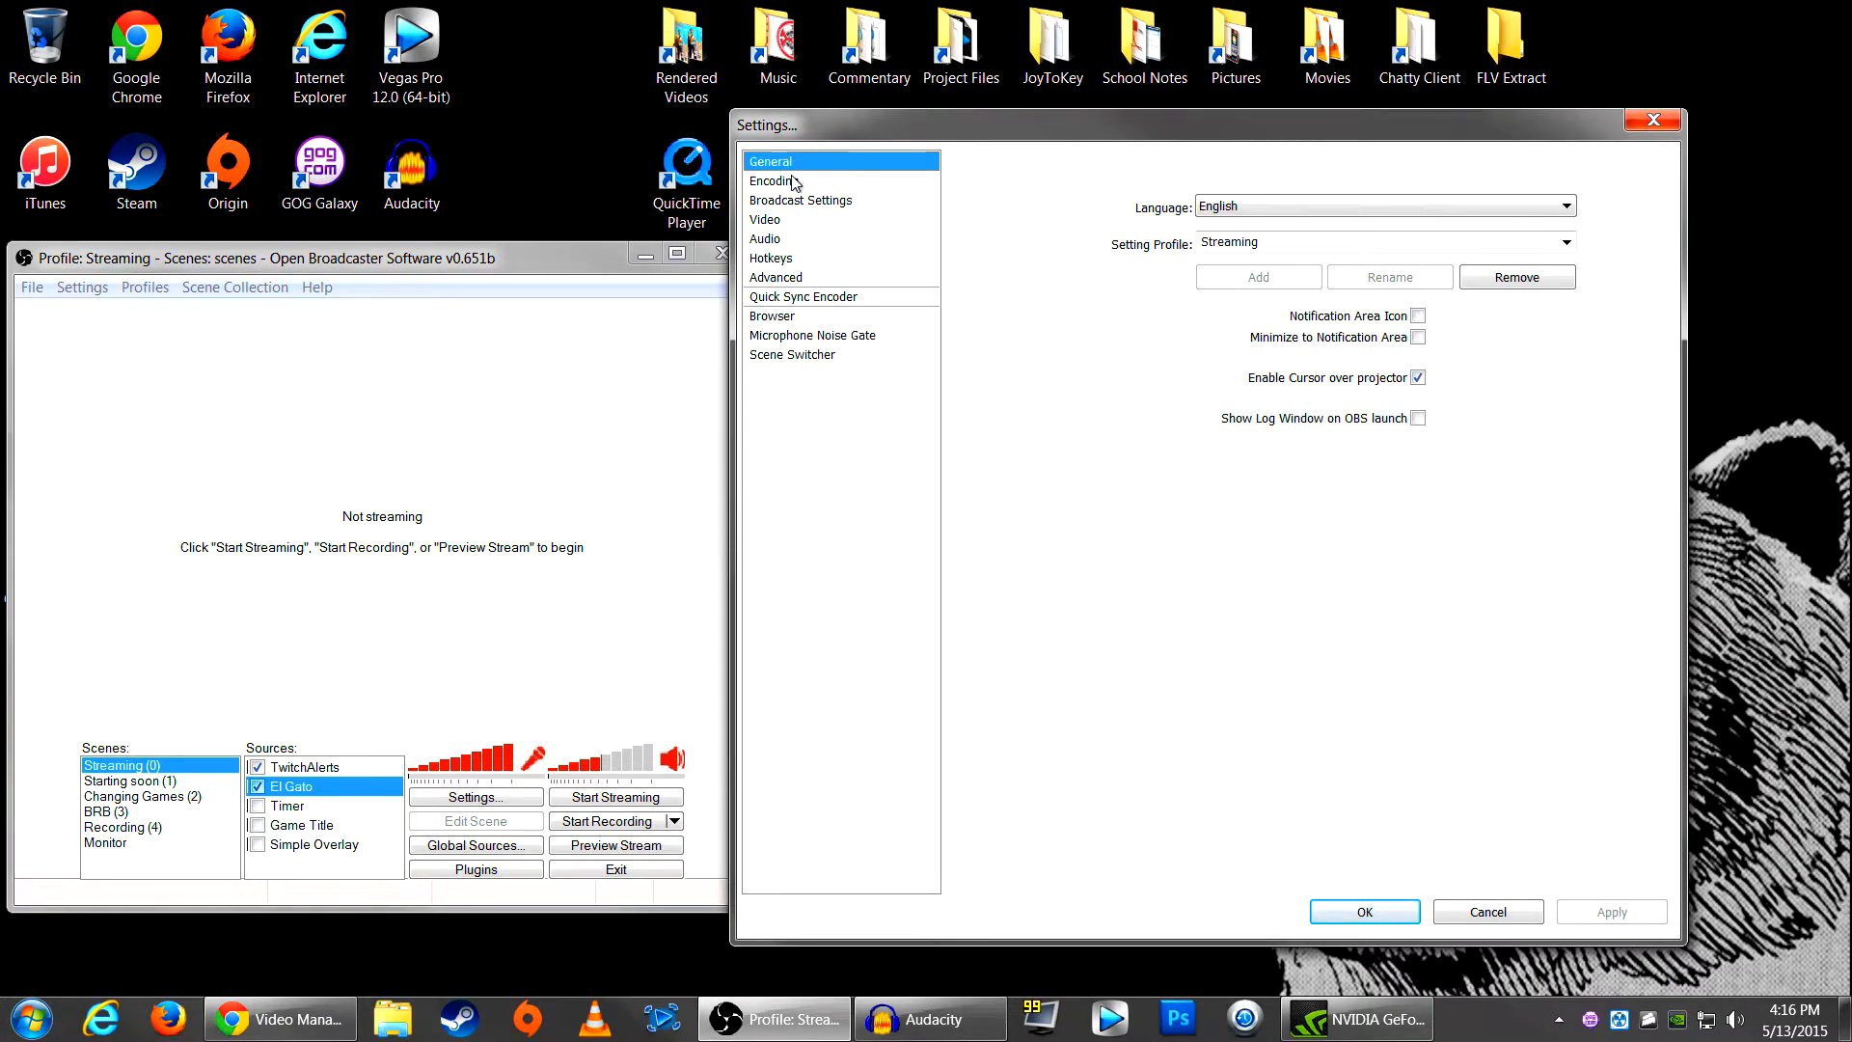
{"action": "left_click", "coordinate": [796, 182]}
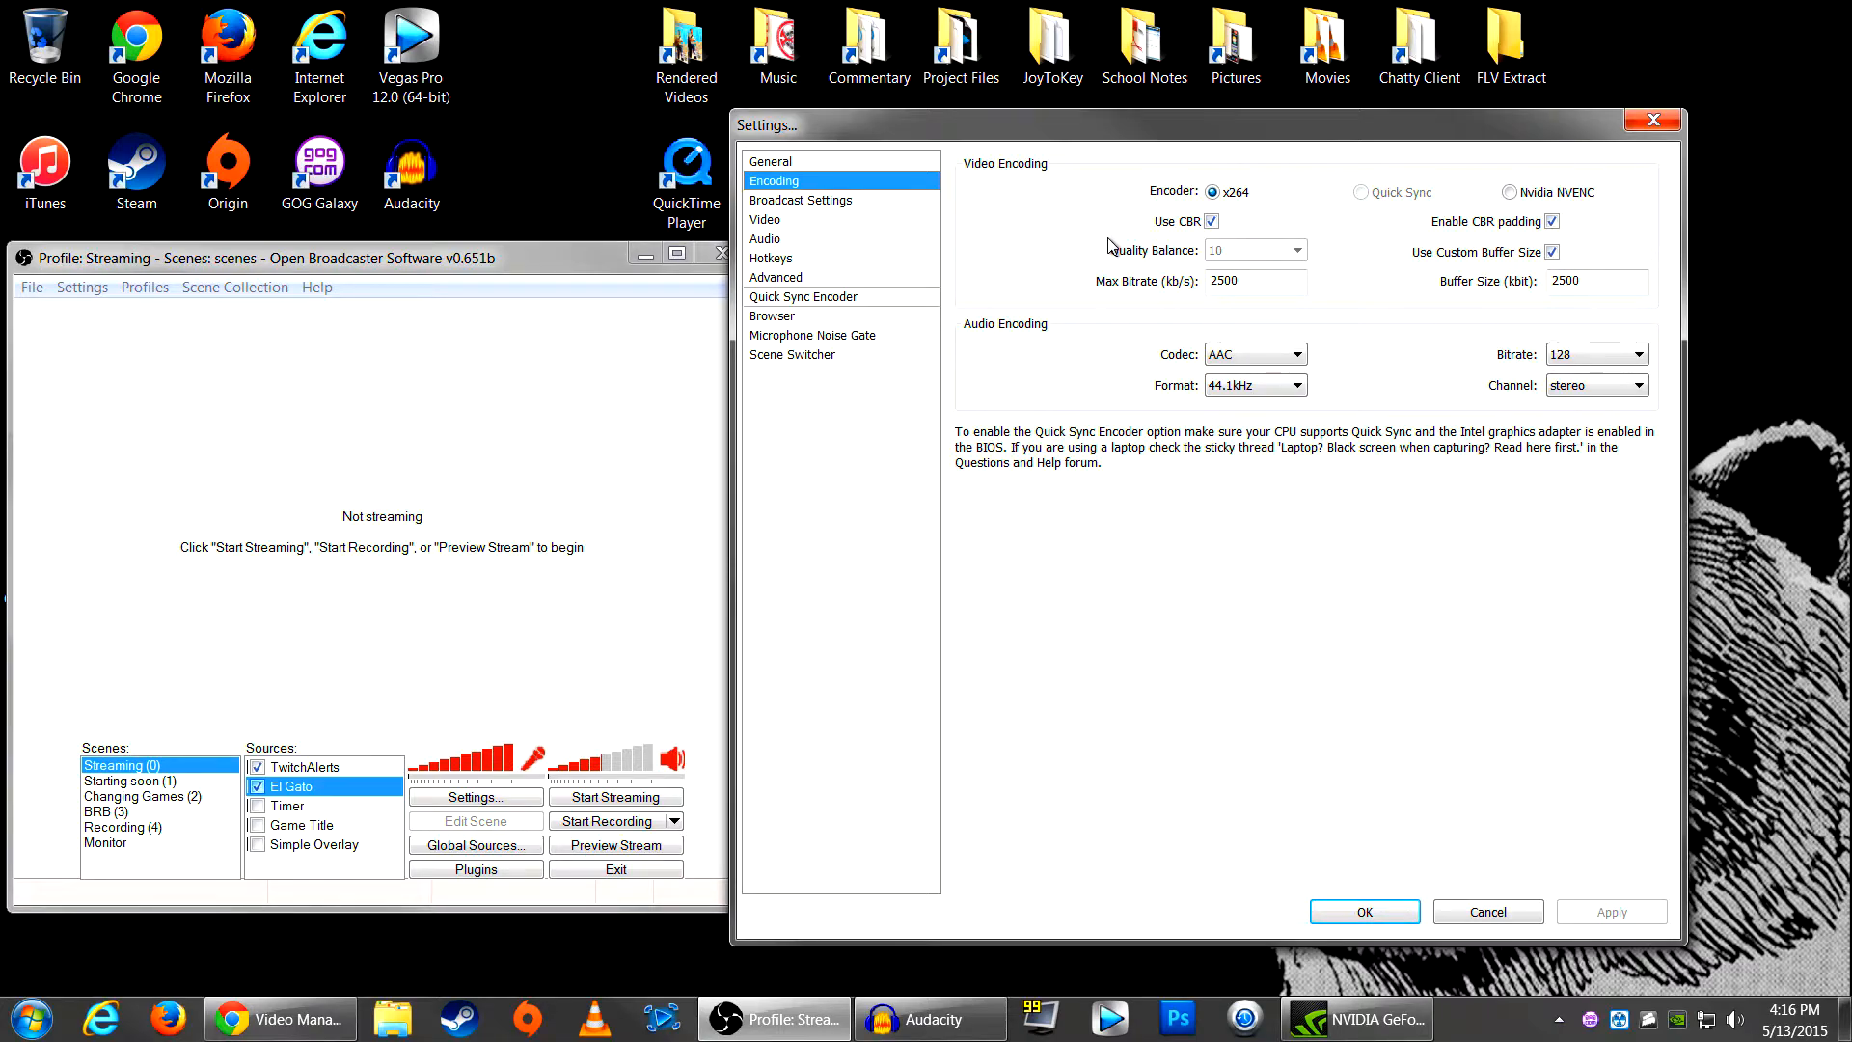
{"action": "left_click", "coordinate": [1452, 914]}
Step: Reposition the main program window on the desktop and enlarge it
{"action": "left_click_drag", "start_coordinate": [490, 258], "coordinate": [974, 186]}
{"action": "left_click_drag", "start_coordinate": [1165, 828], "coordinate": [1488, 986]}
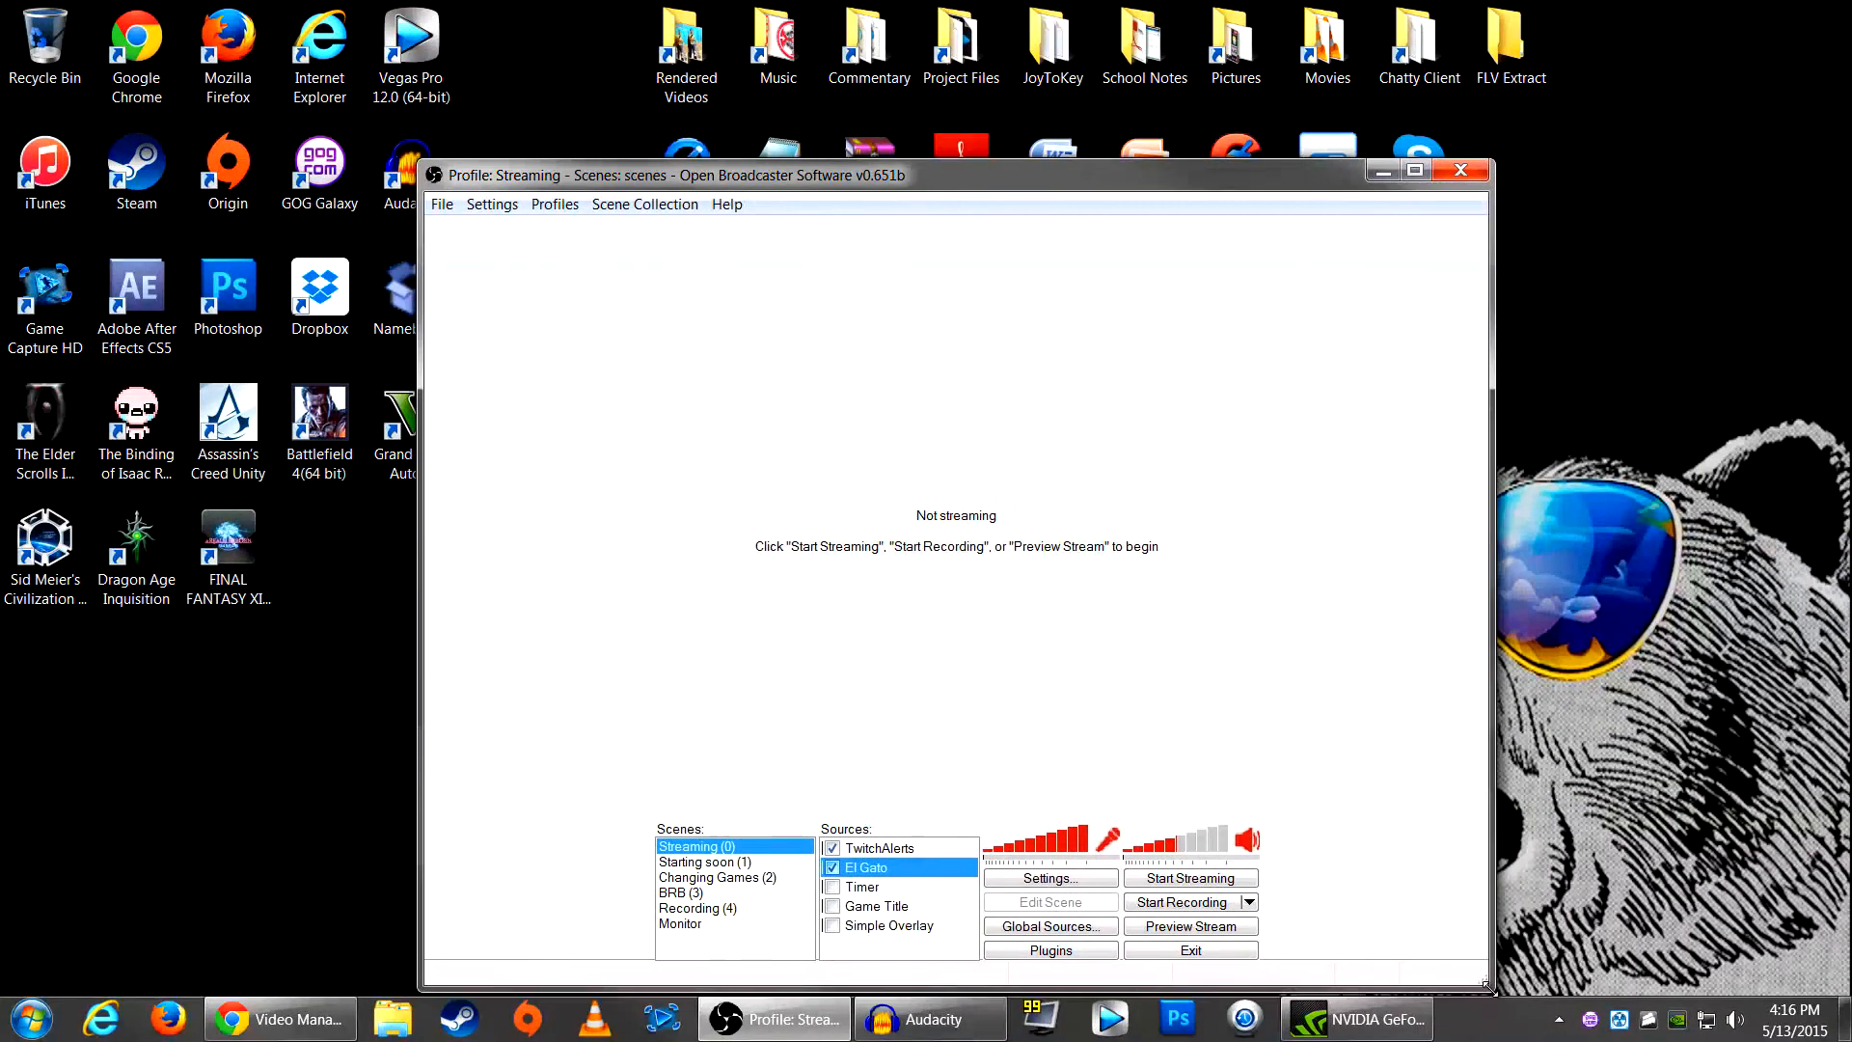
{"action": "left_click_drag", "start_coordinate": [1078, 177], "coordinate": [1078, 124]}
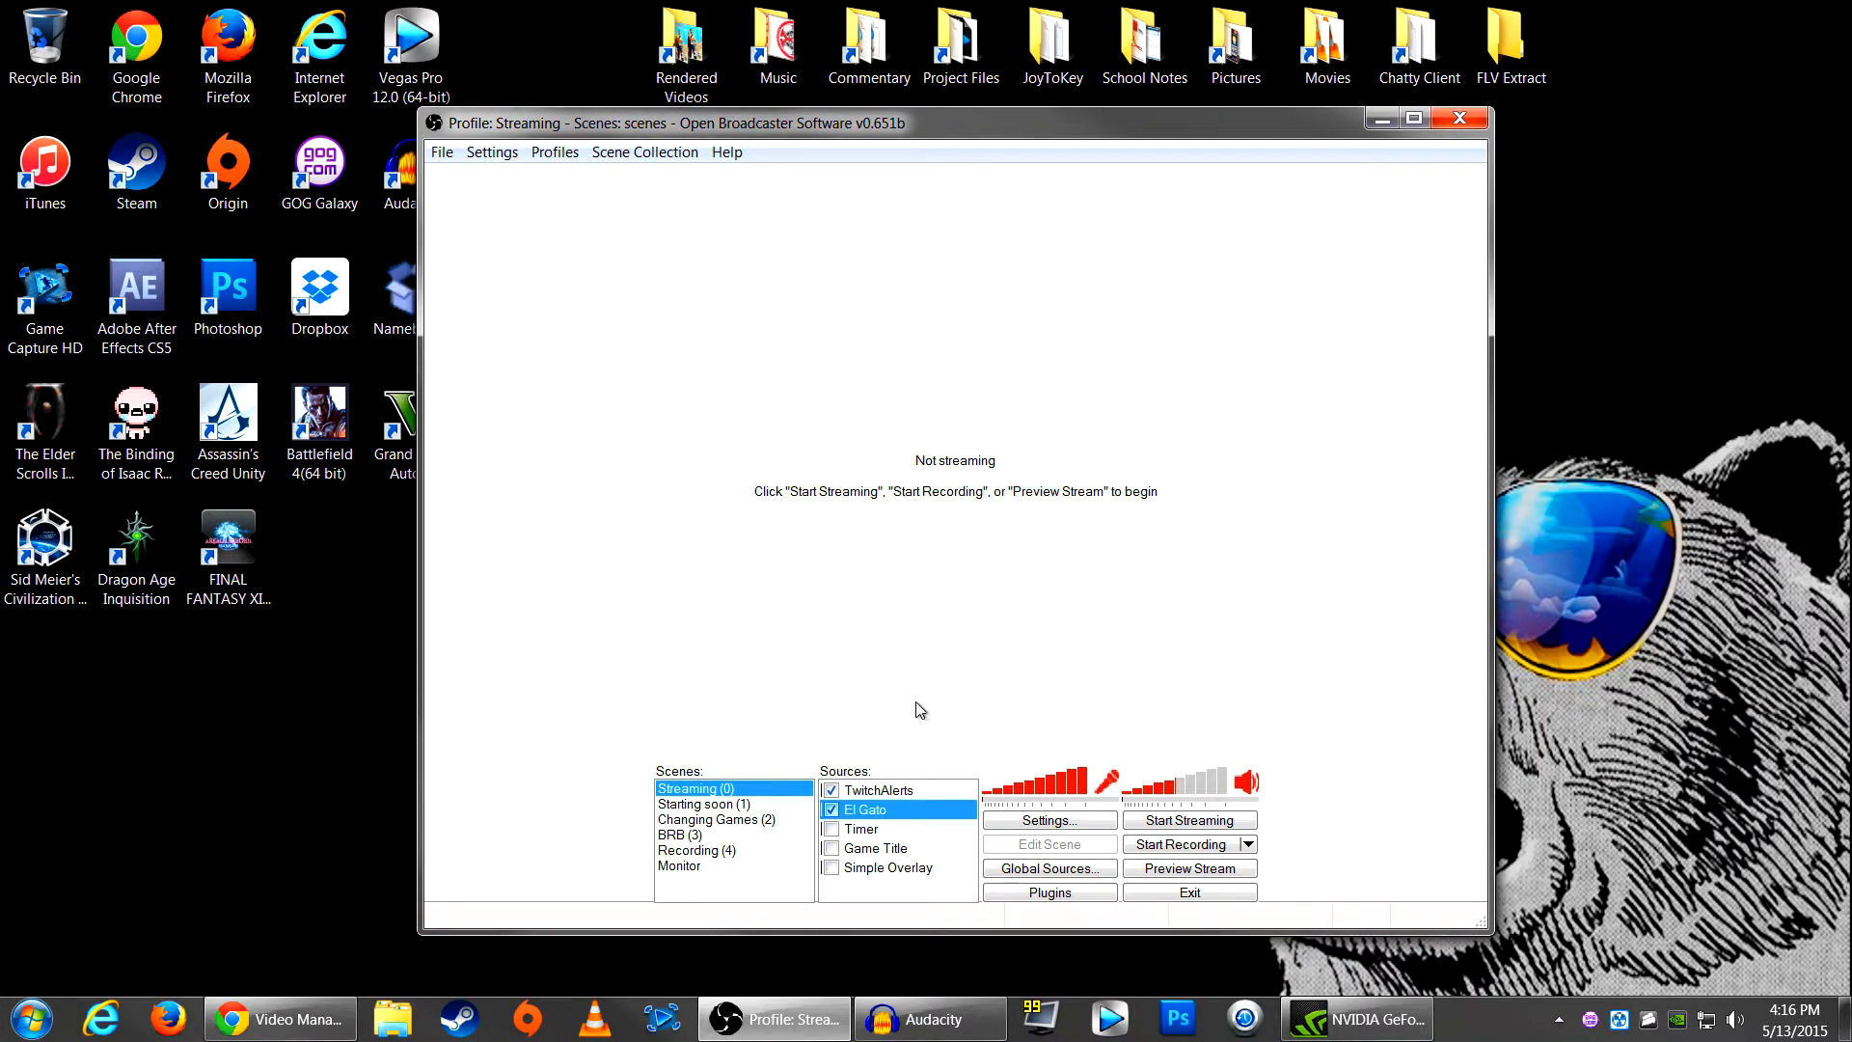
Step: View the hotkey assigned to the Streaming scene and close its dialog without changes
{"action": "right_click", "coordinate": [725, 796]}
{"action": "left_click", "coordinate": [762, 955]}
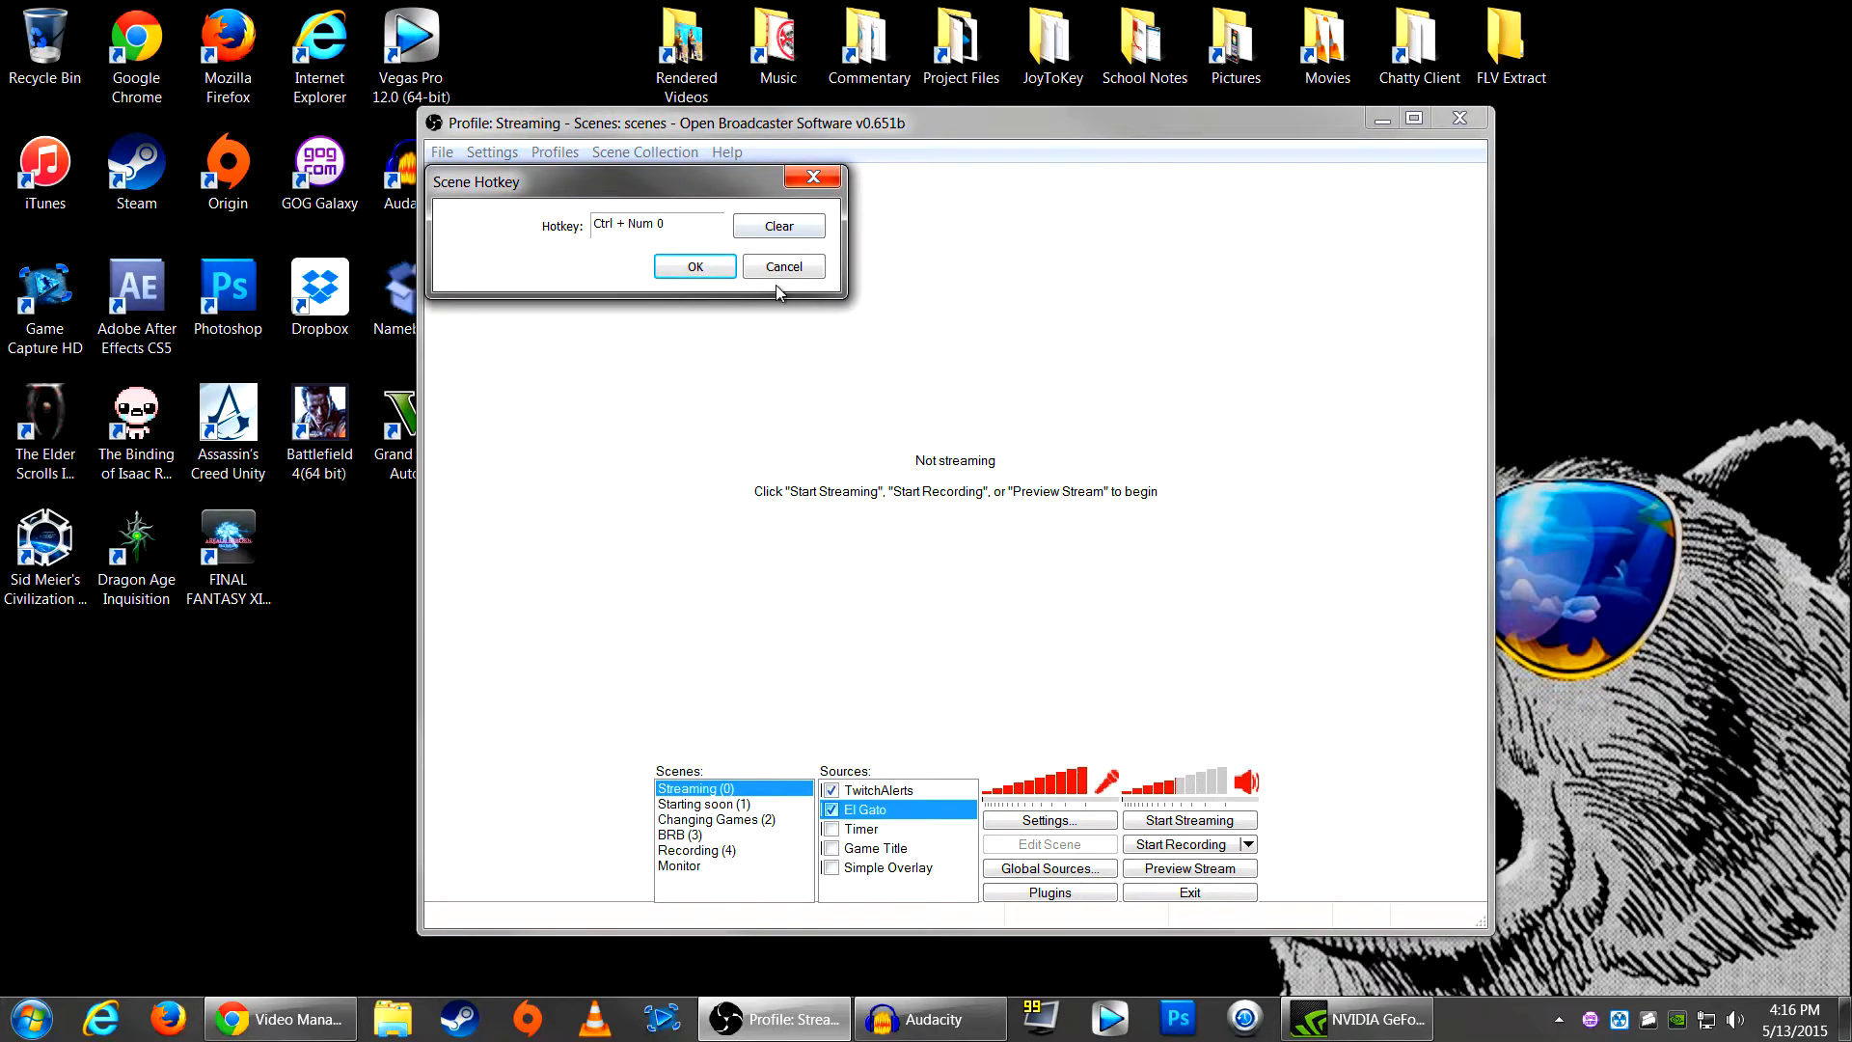
{"action": "left_click", "coordinate": [789, 268]}
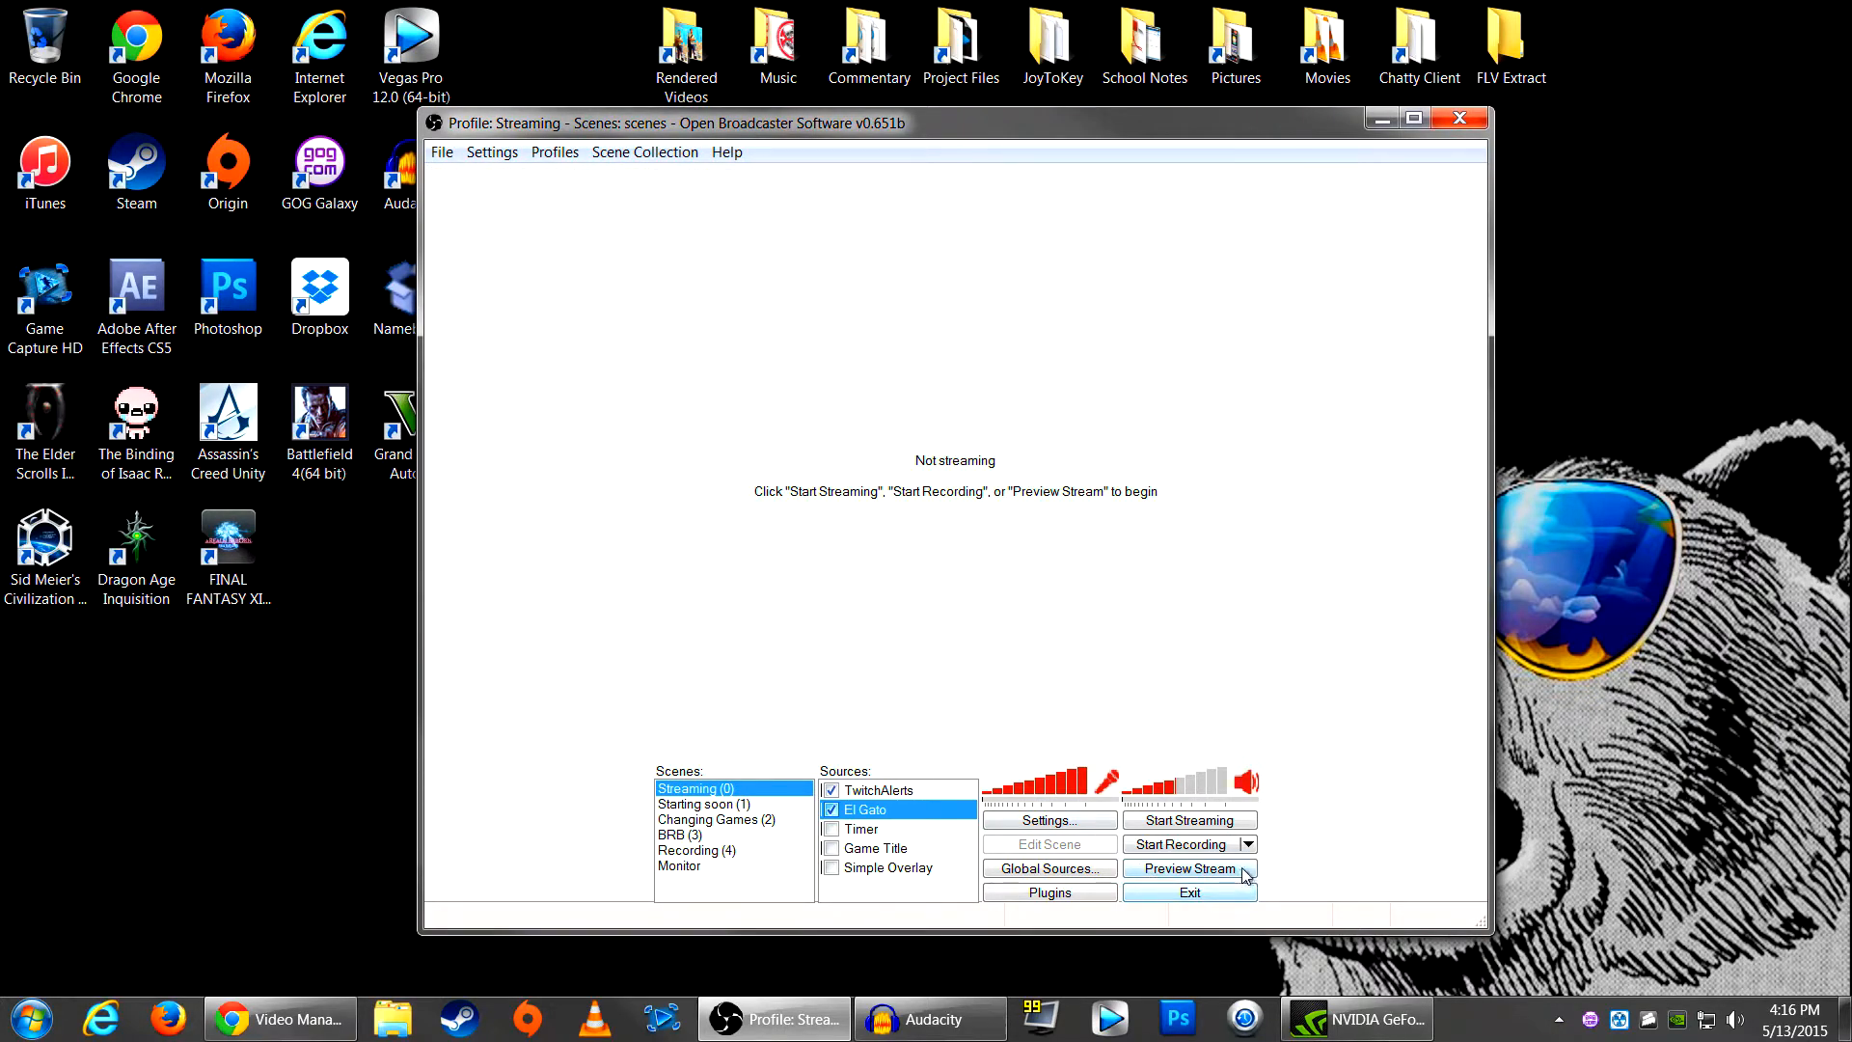
Step: Start the stream preview of the Streaming scene with El Gato hidden and the Simple Overlay source shown
{"action": "left_click", "coordinate": [1243, 874]}
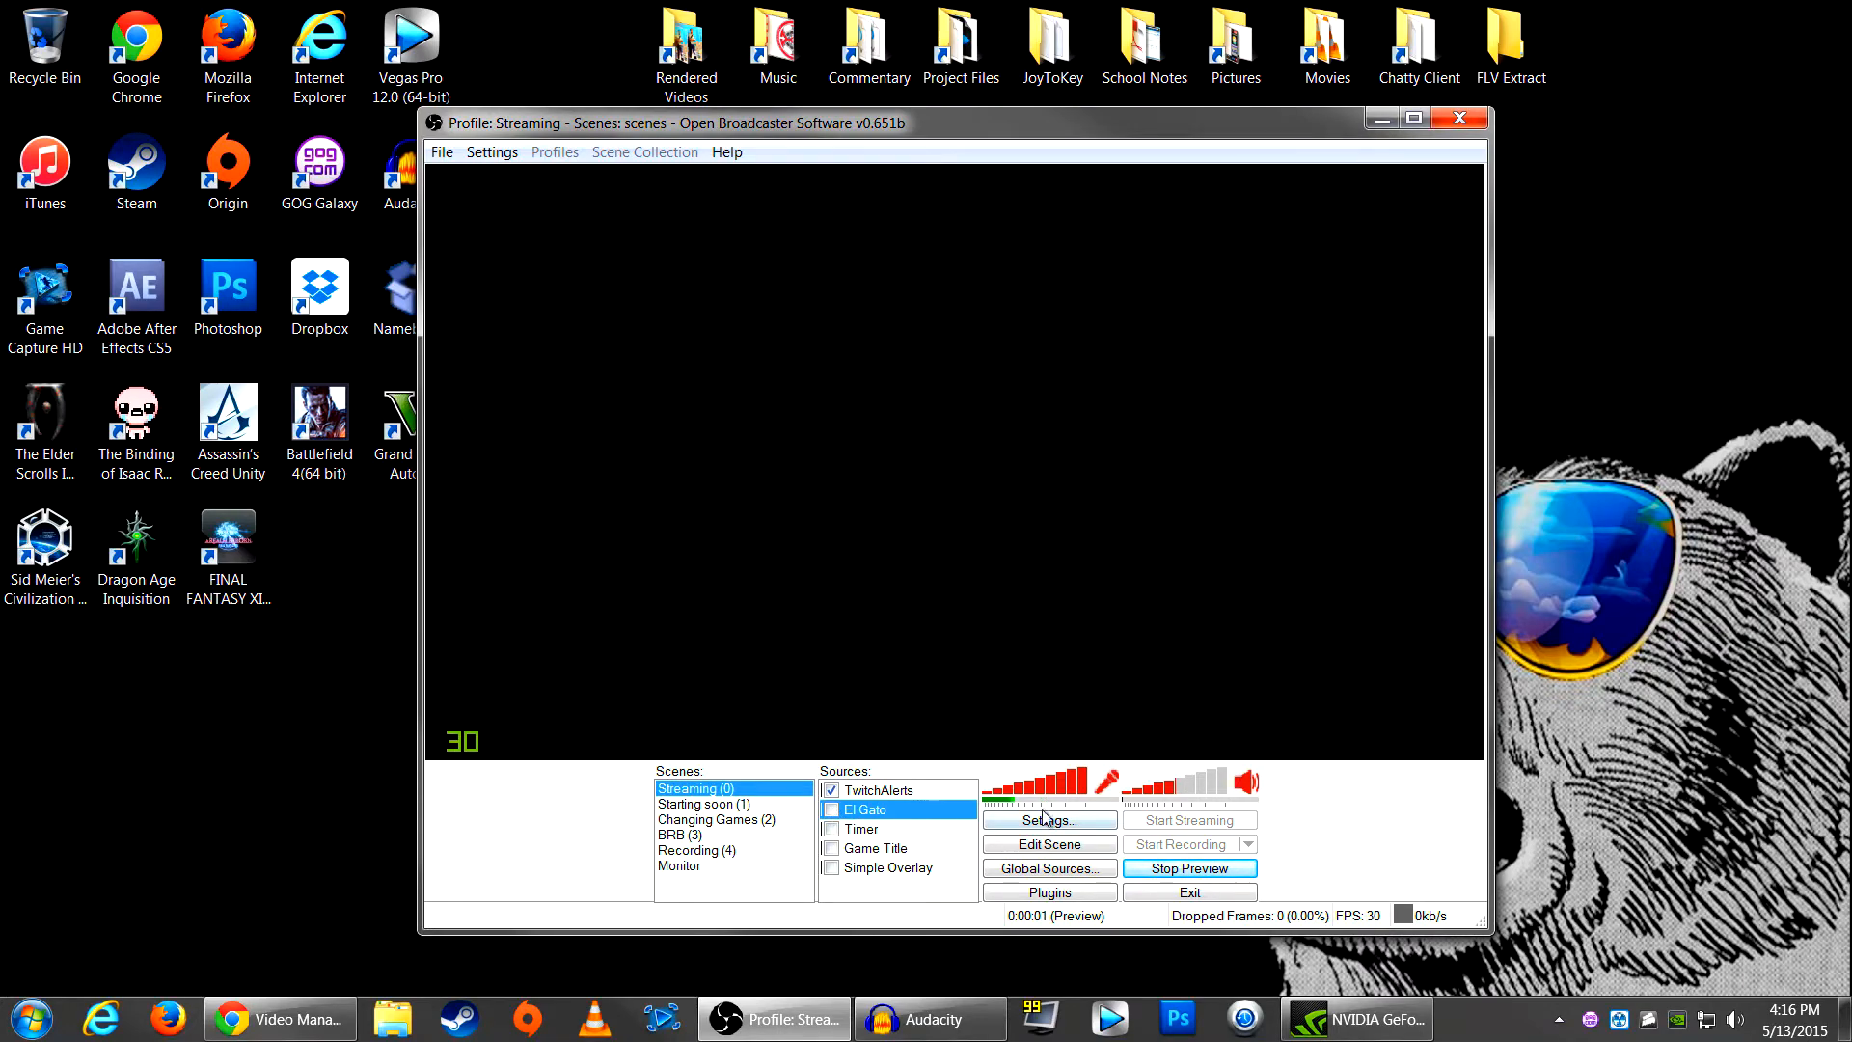
{"action": "left_click", "coordinate": [831, 867]}
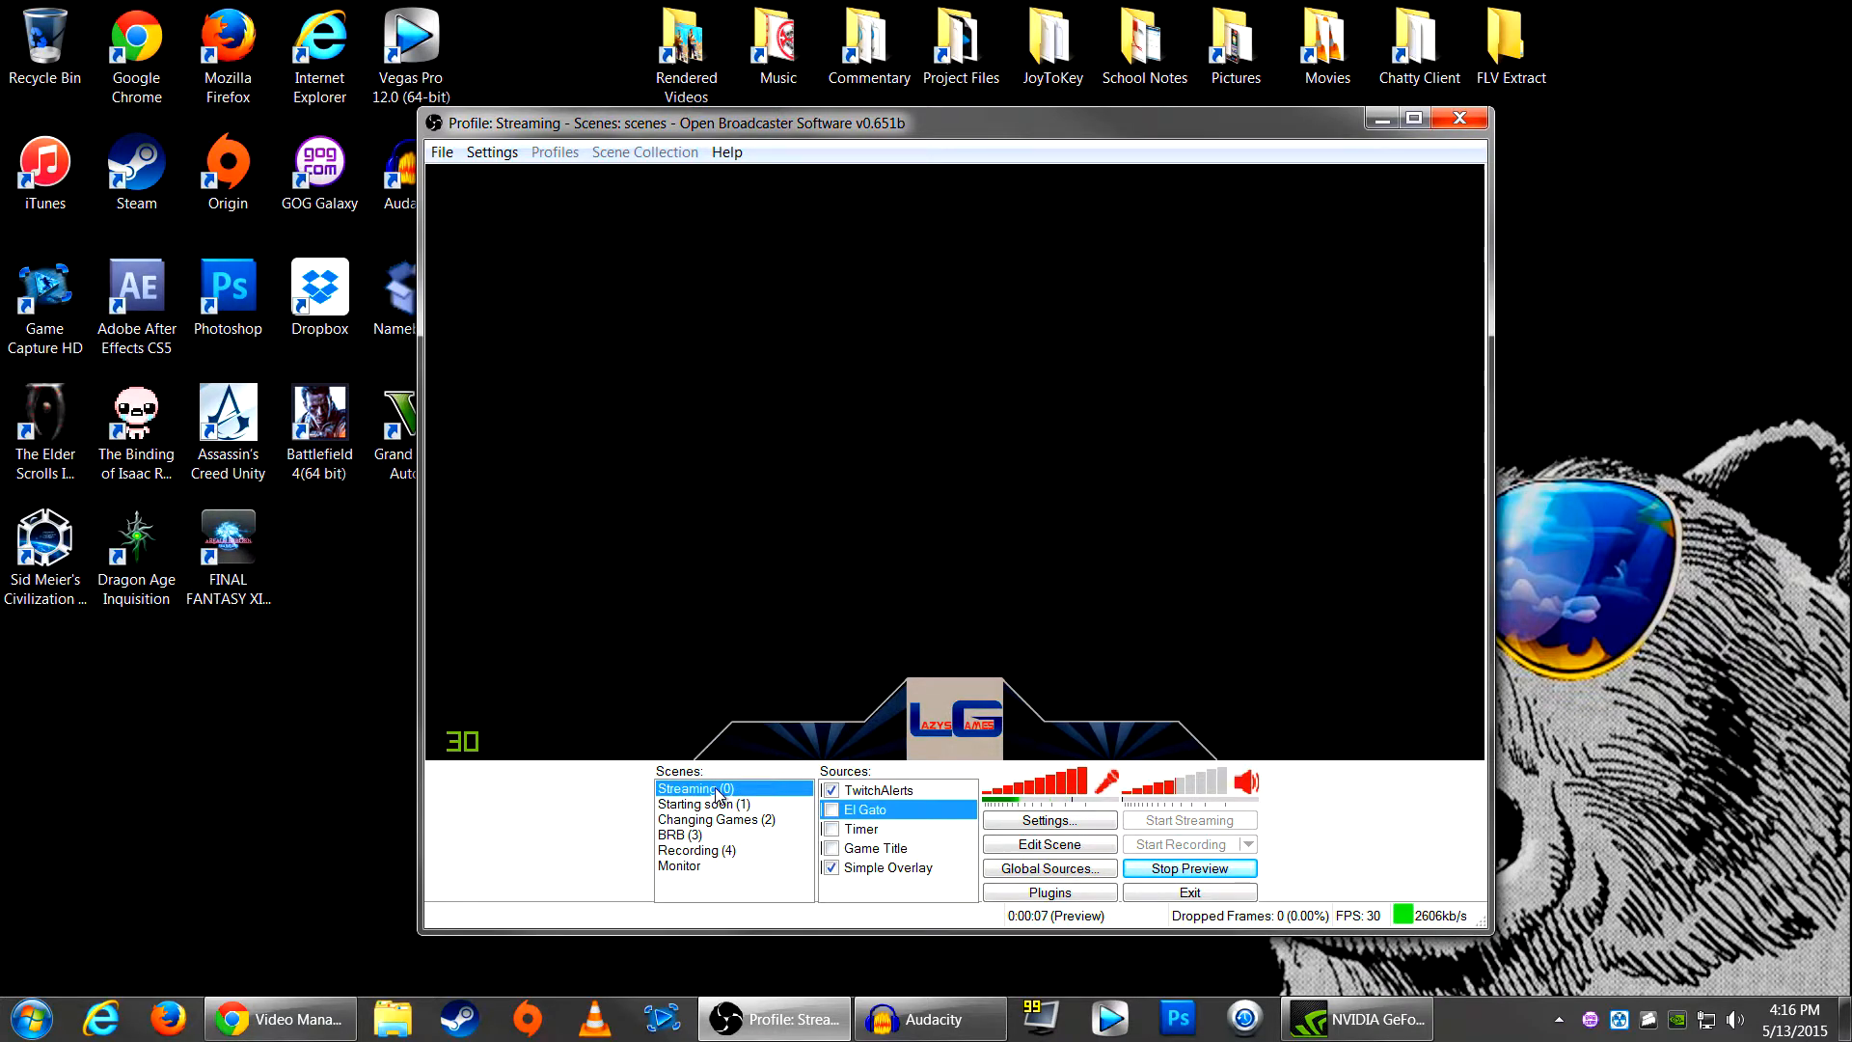
Step: View the Starting soon, Changing Games, BRB and Recording scenes in the preview, and return to the Streaming scene
{"action": "key", "text": "Down"}
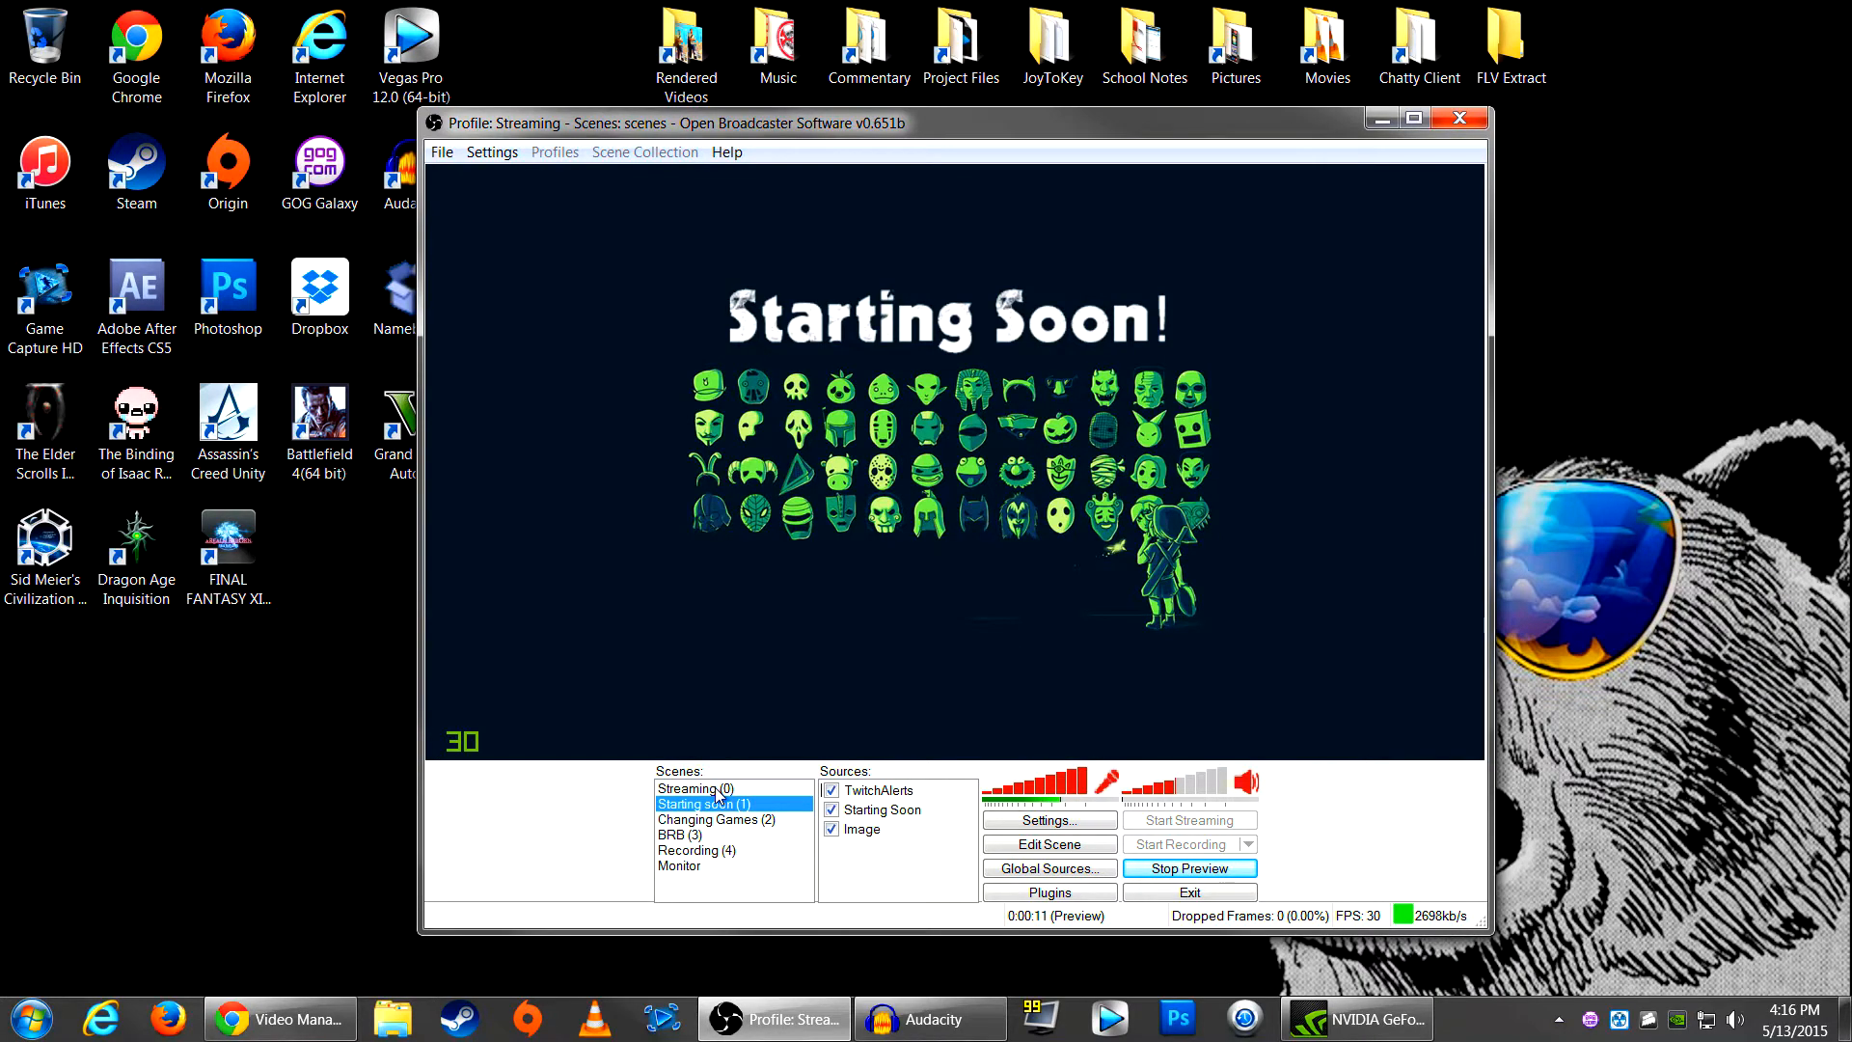
{"action": "key", "text": "Down"}
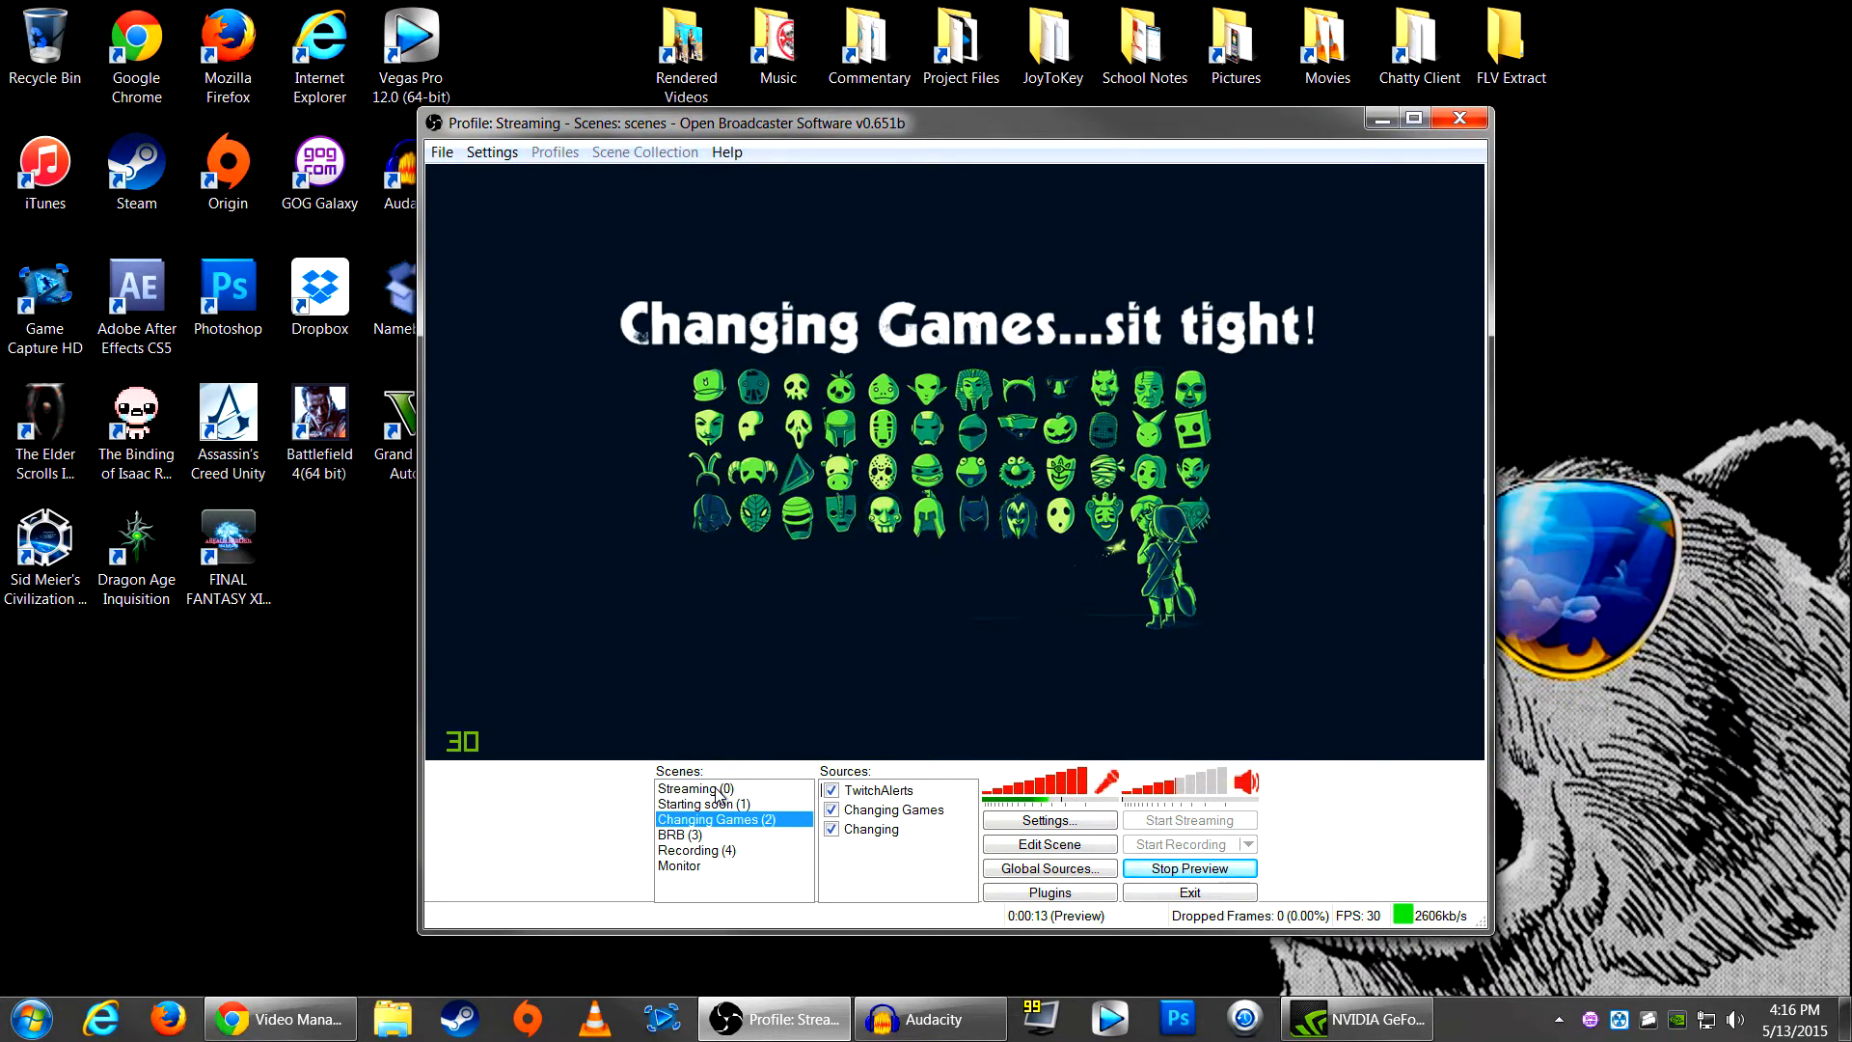
{"action": "key", "text": "Down"}
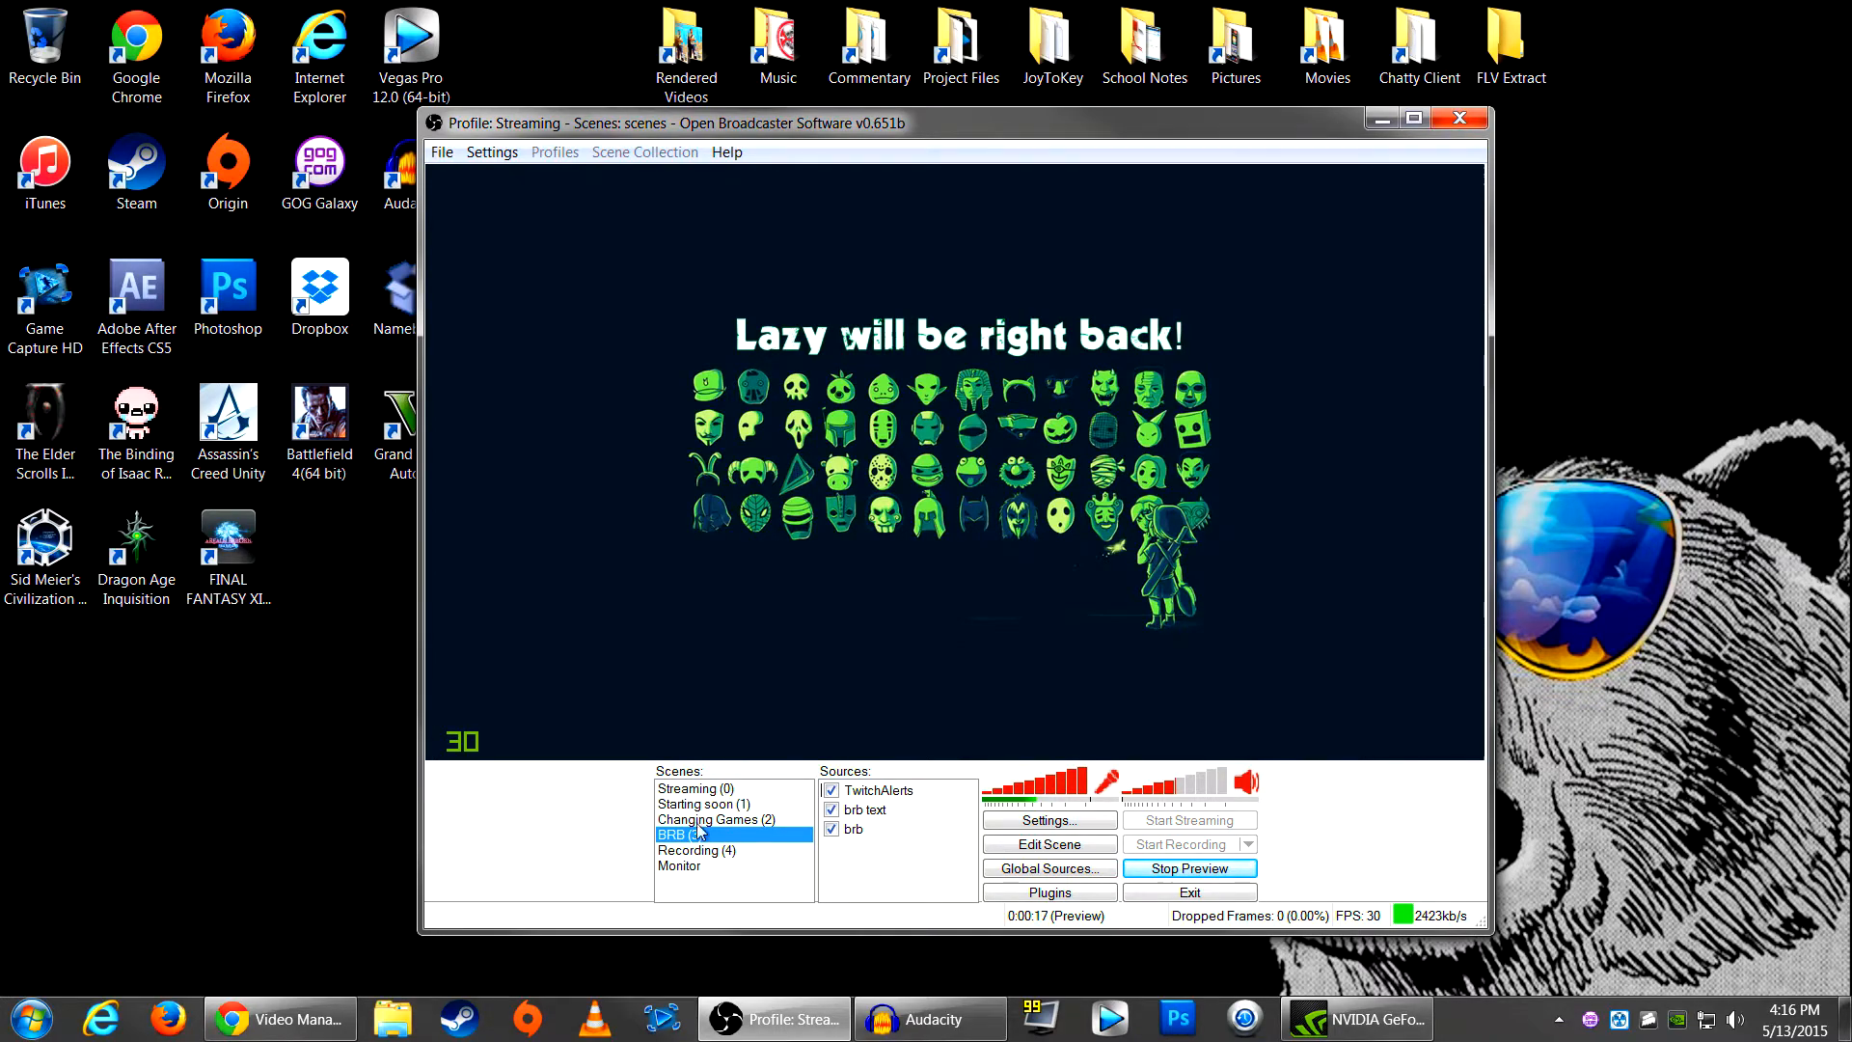
{"action": "left_click", "coordinate": [721, 853]}
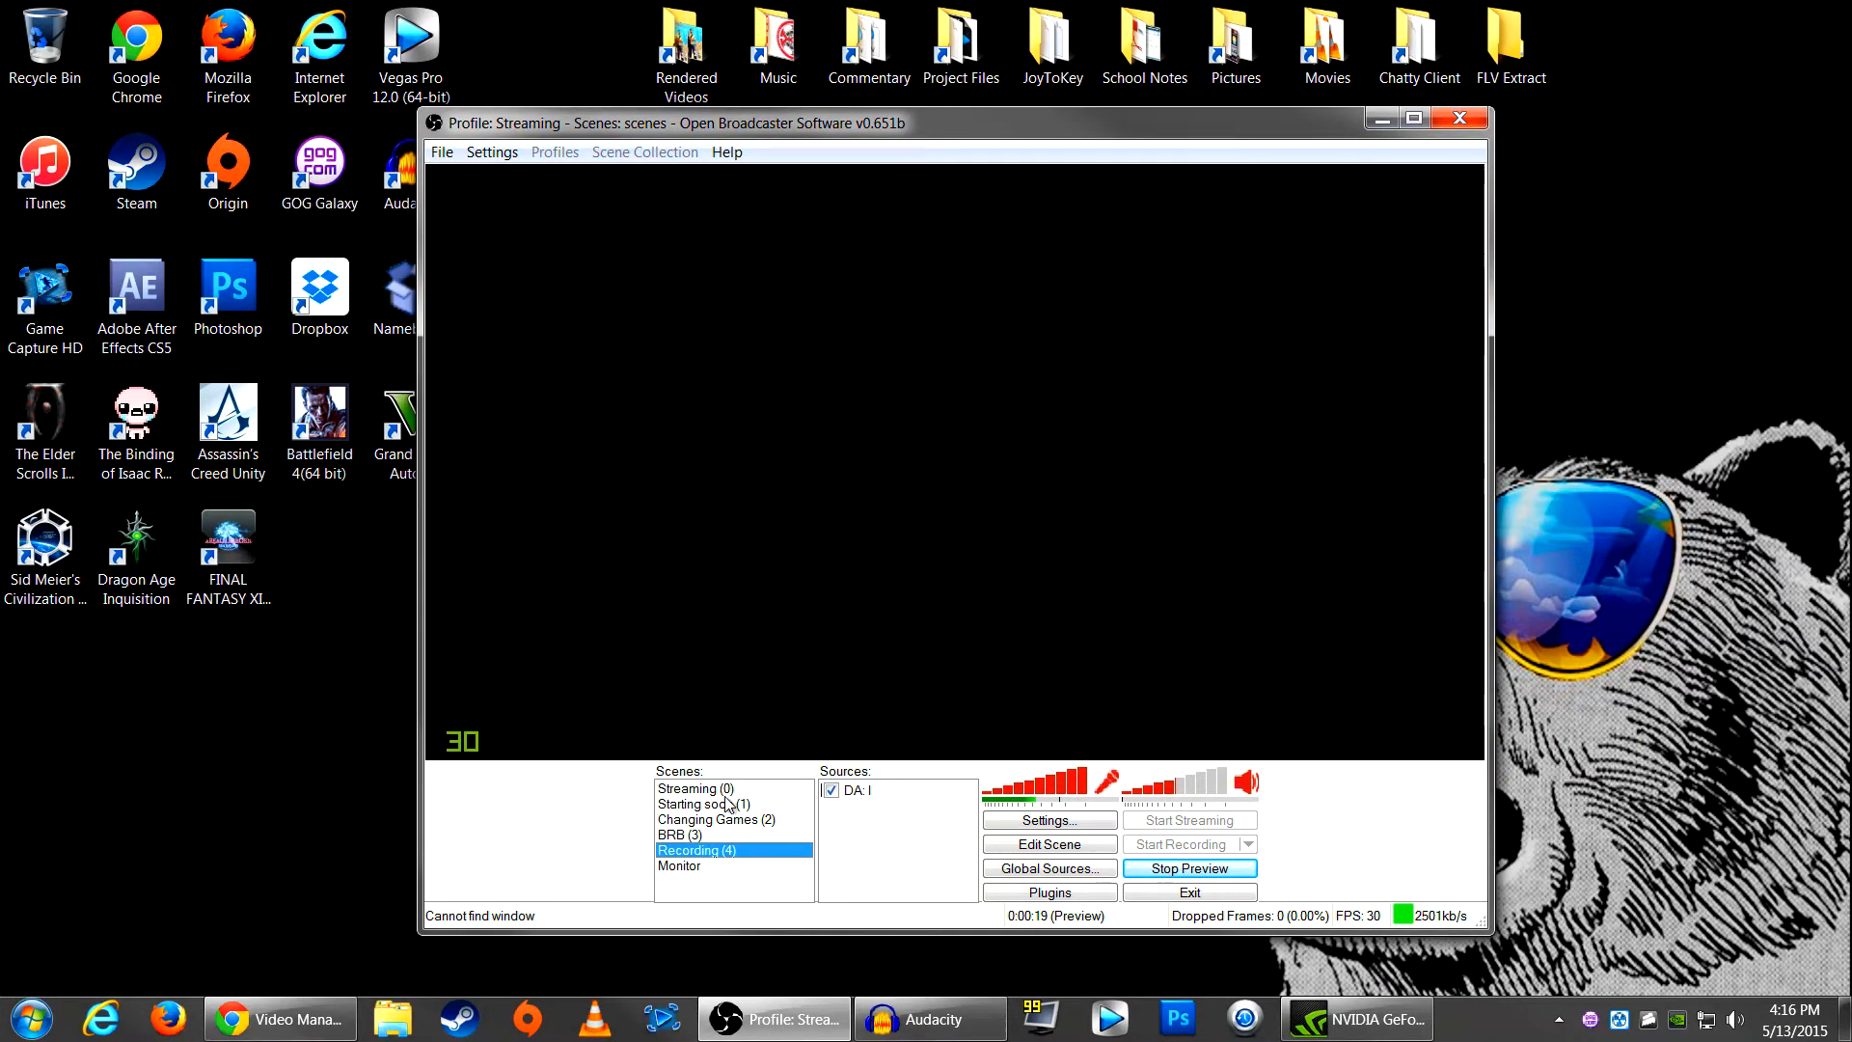
{"action": "left_click", "coordinate": [727, 791]}
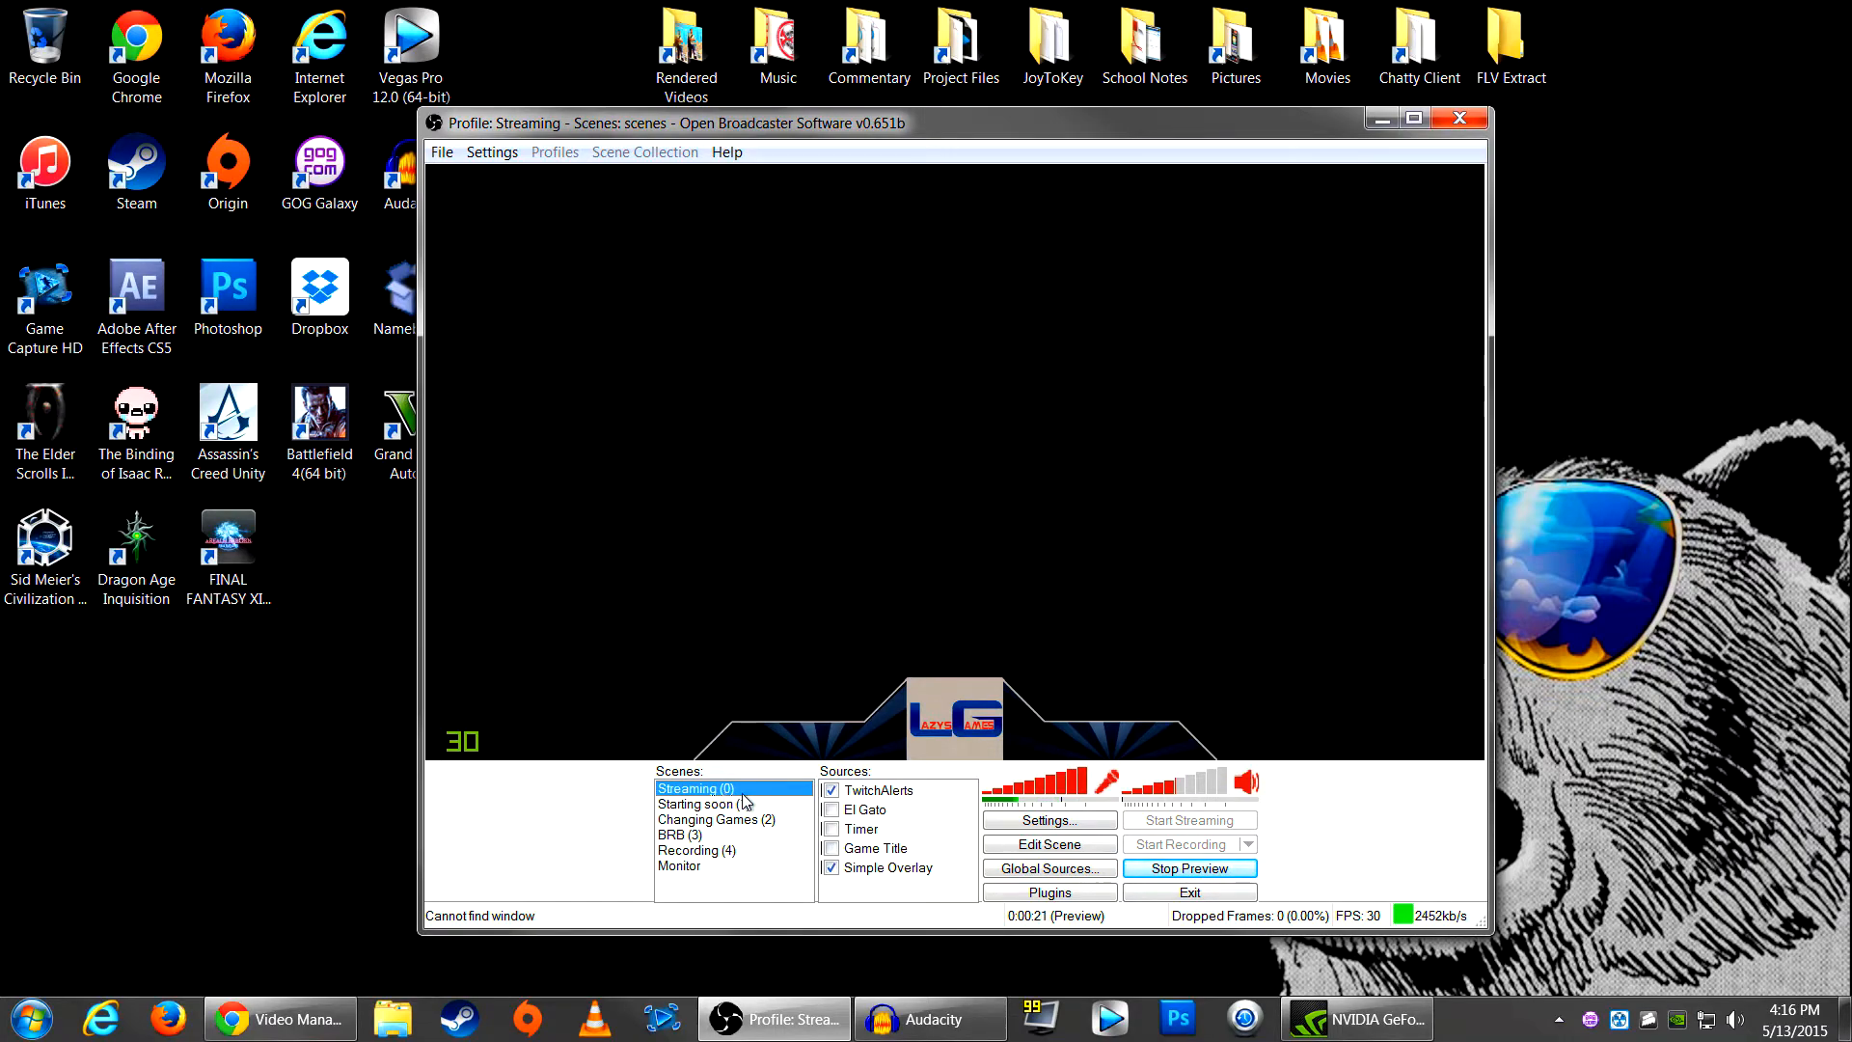
Step: Review the Streaming scene's options, including setting a hotkey, and switch the preview to BRB and back to Streaming
{"action": "right_click", "coordinate": [744, 795]}
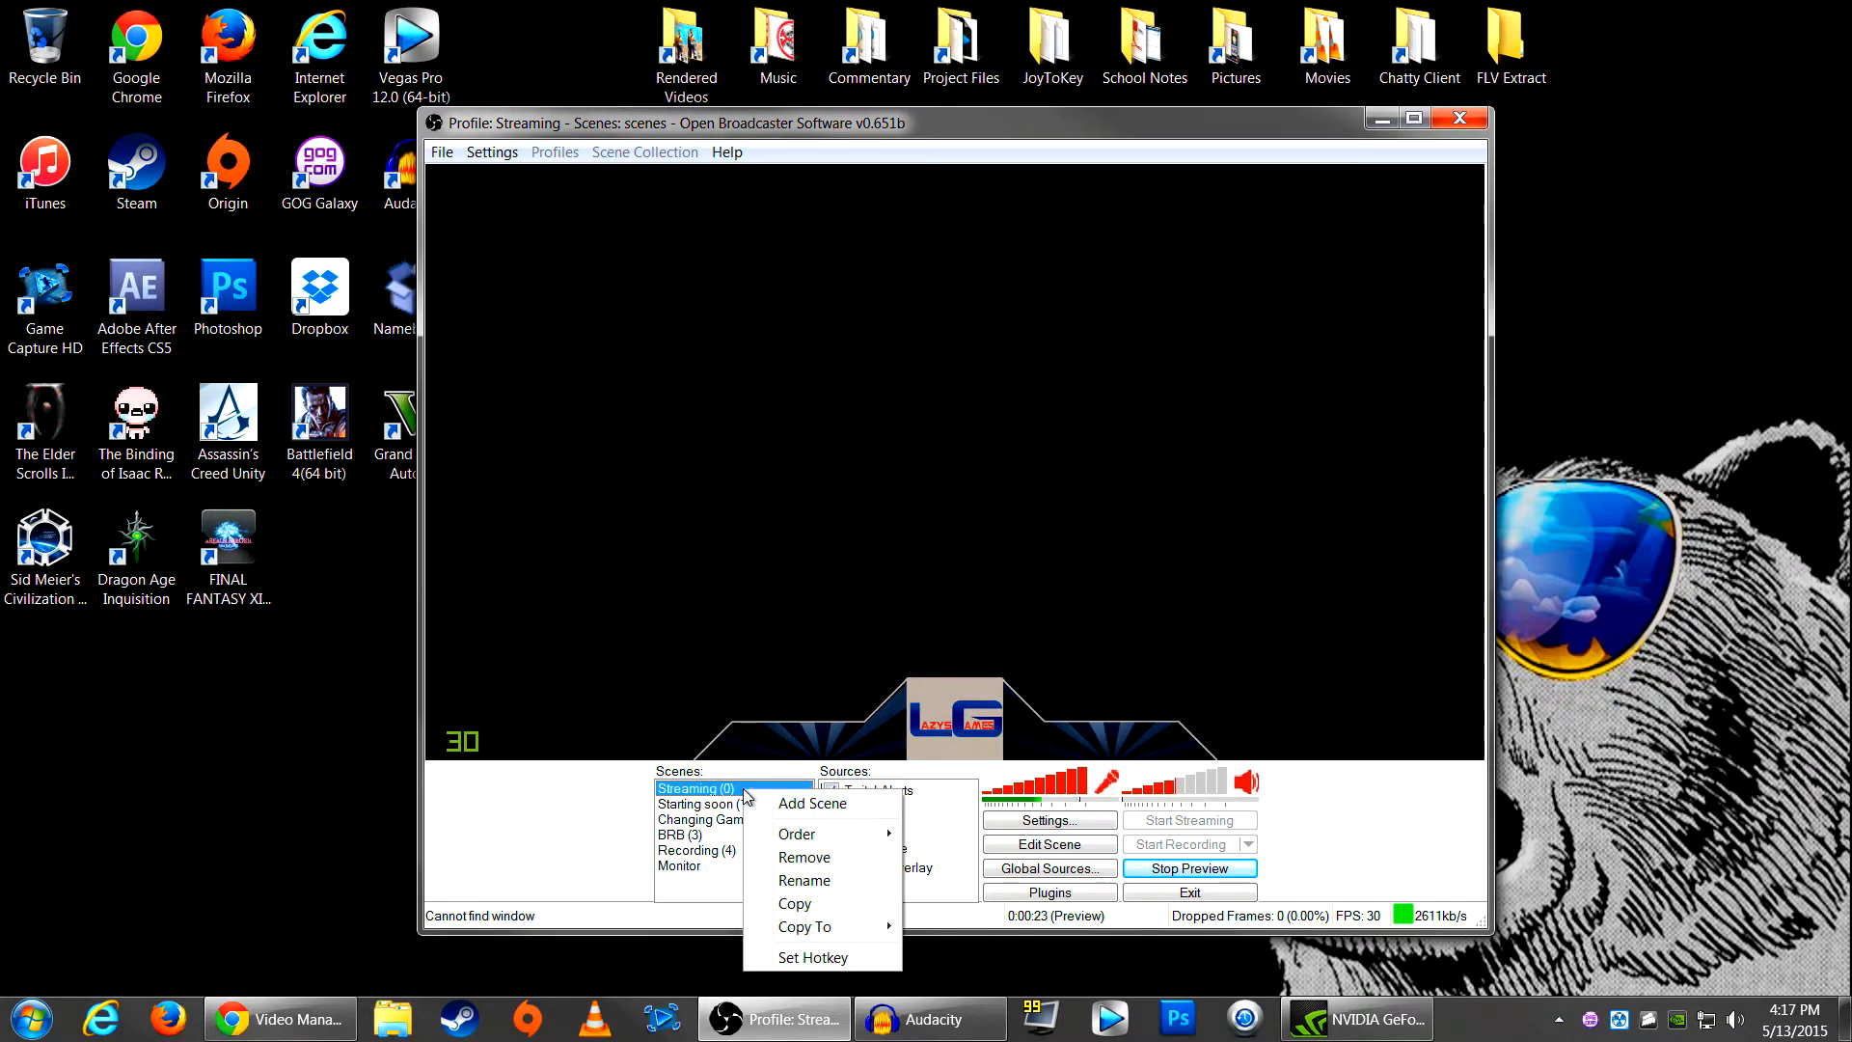
{"action": "left_click", "coordinate": [686, 916]}
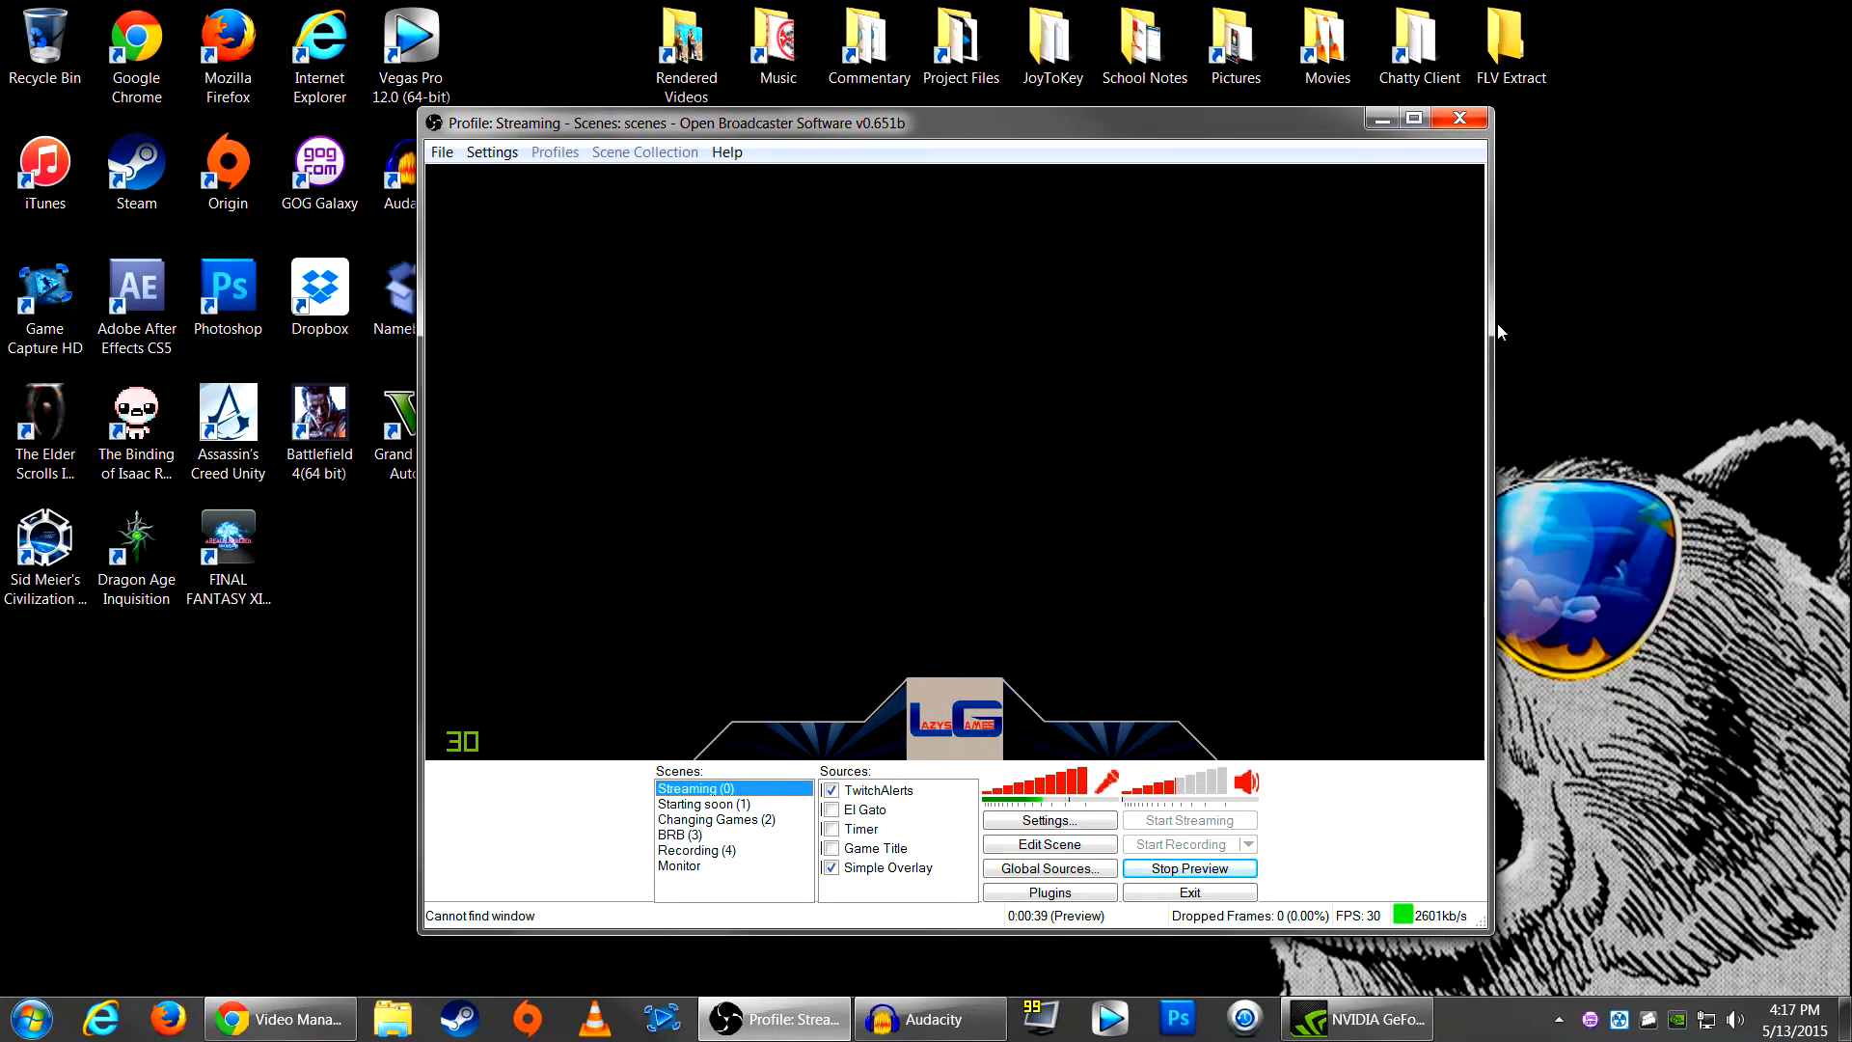
{"action": "key", "text": "Down"}
{"action": "key", "text": "Down"}
{"action": "key", "text": "Down"}
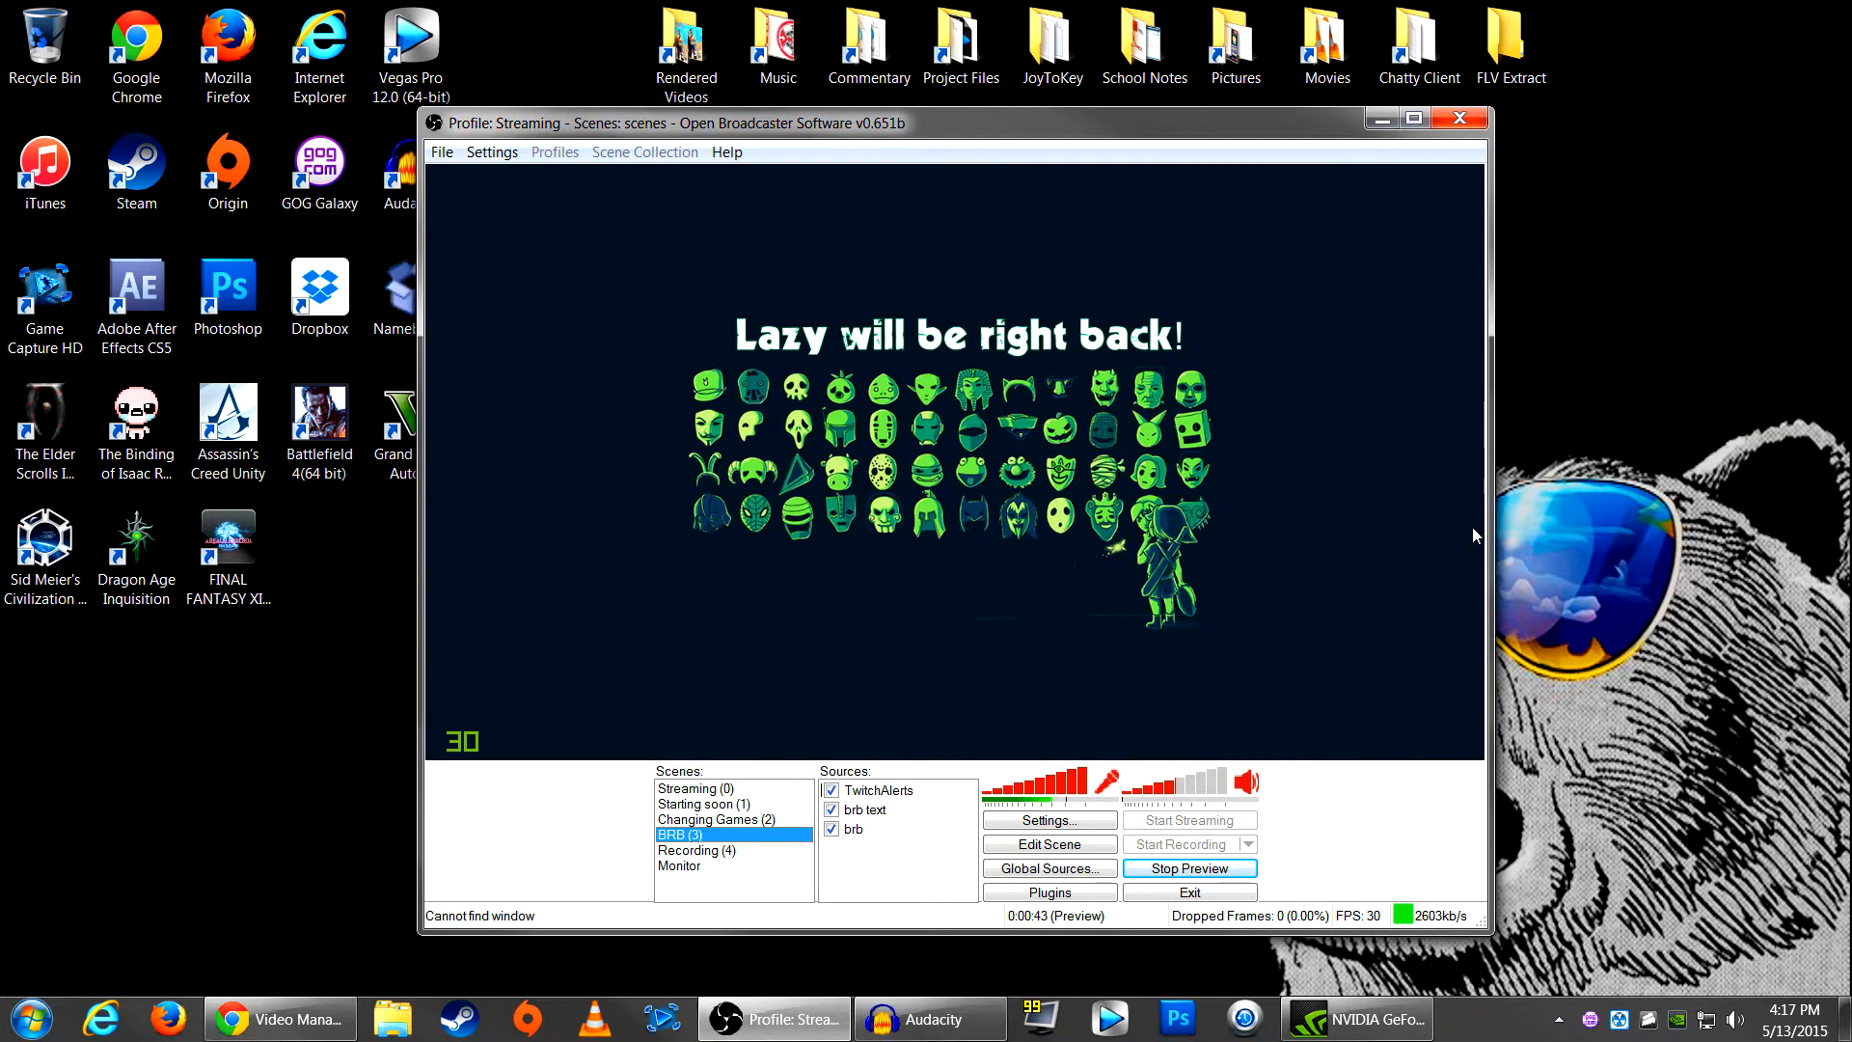
{"action": "key", "text": "Home"}
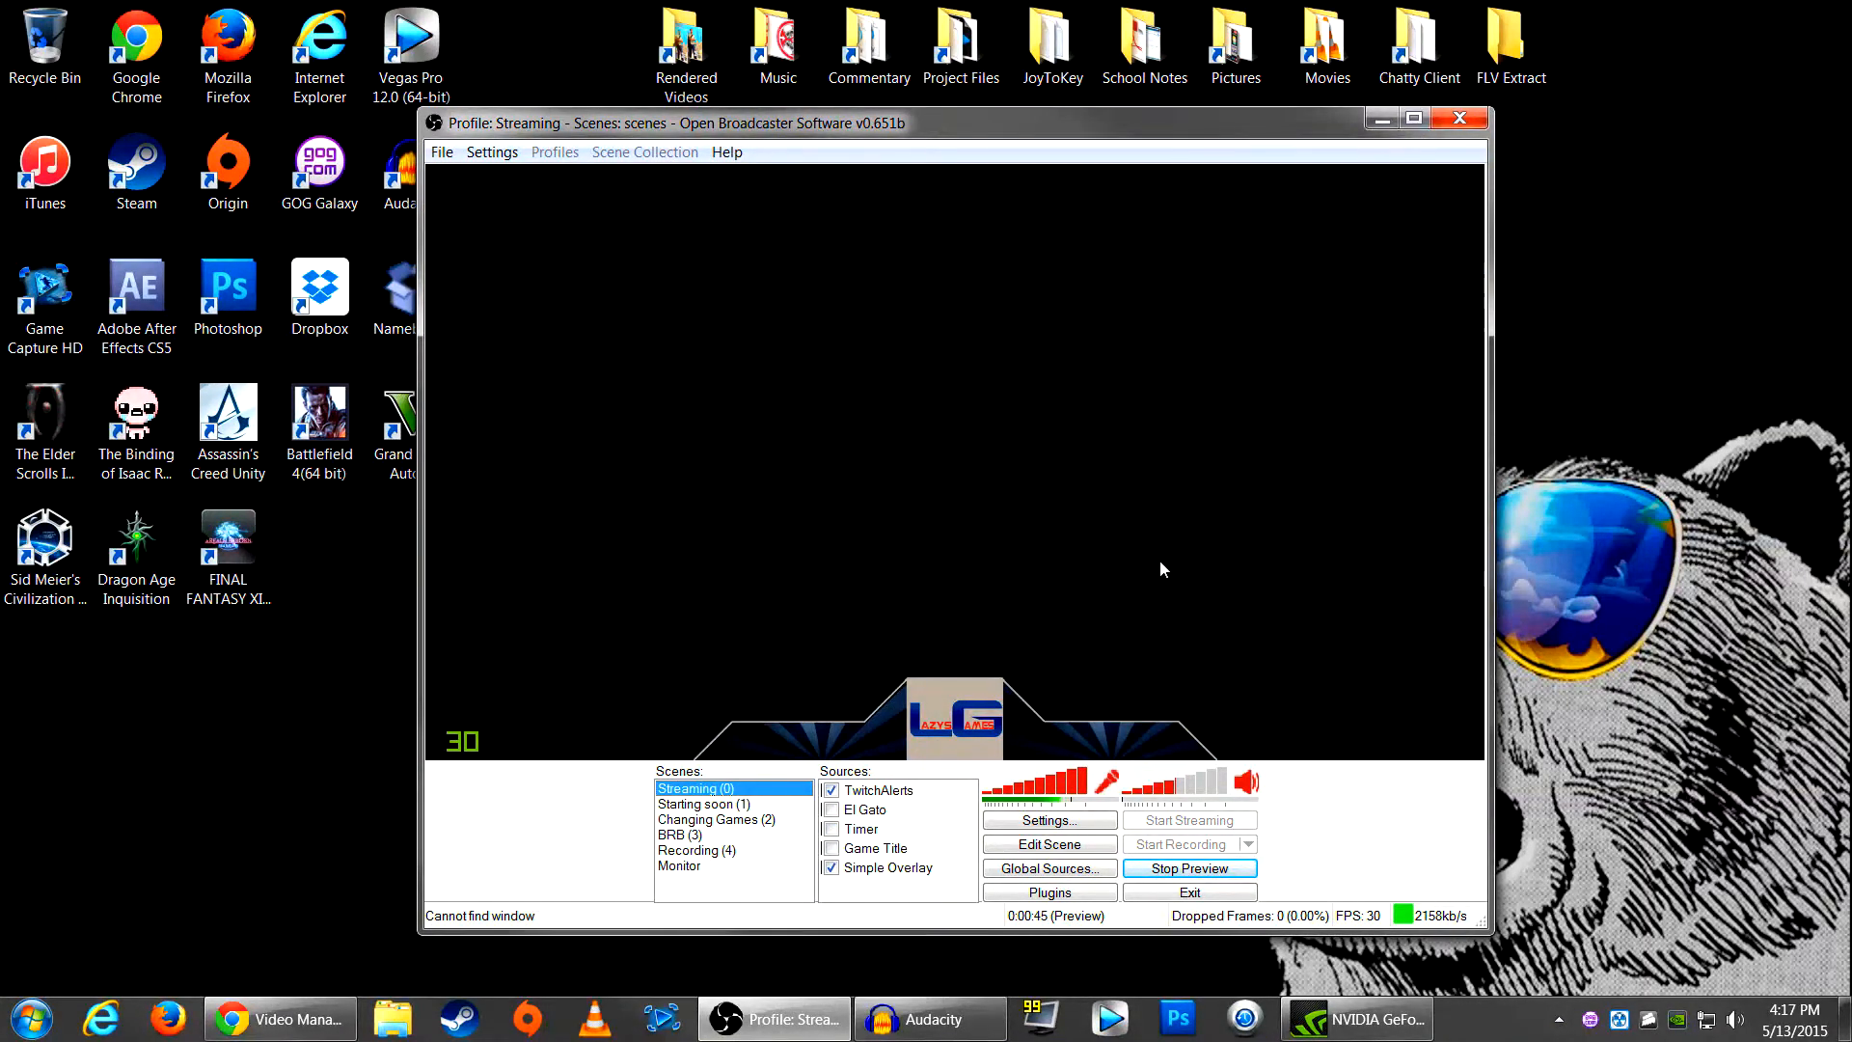
Step: Examine the source types and global sources available for the Streaming scene without adding any
{"action": "left_click", "coordinate": [894, 799]}
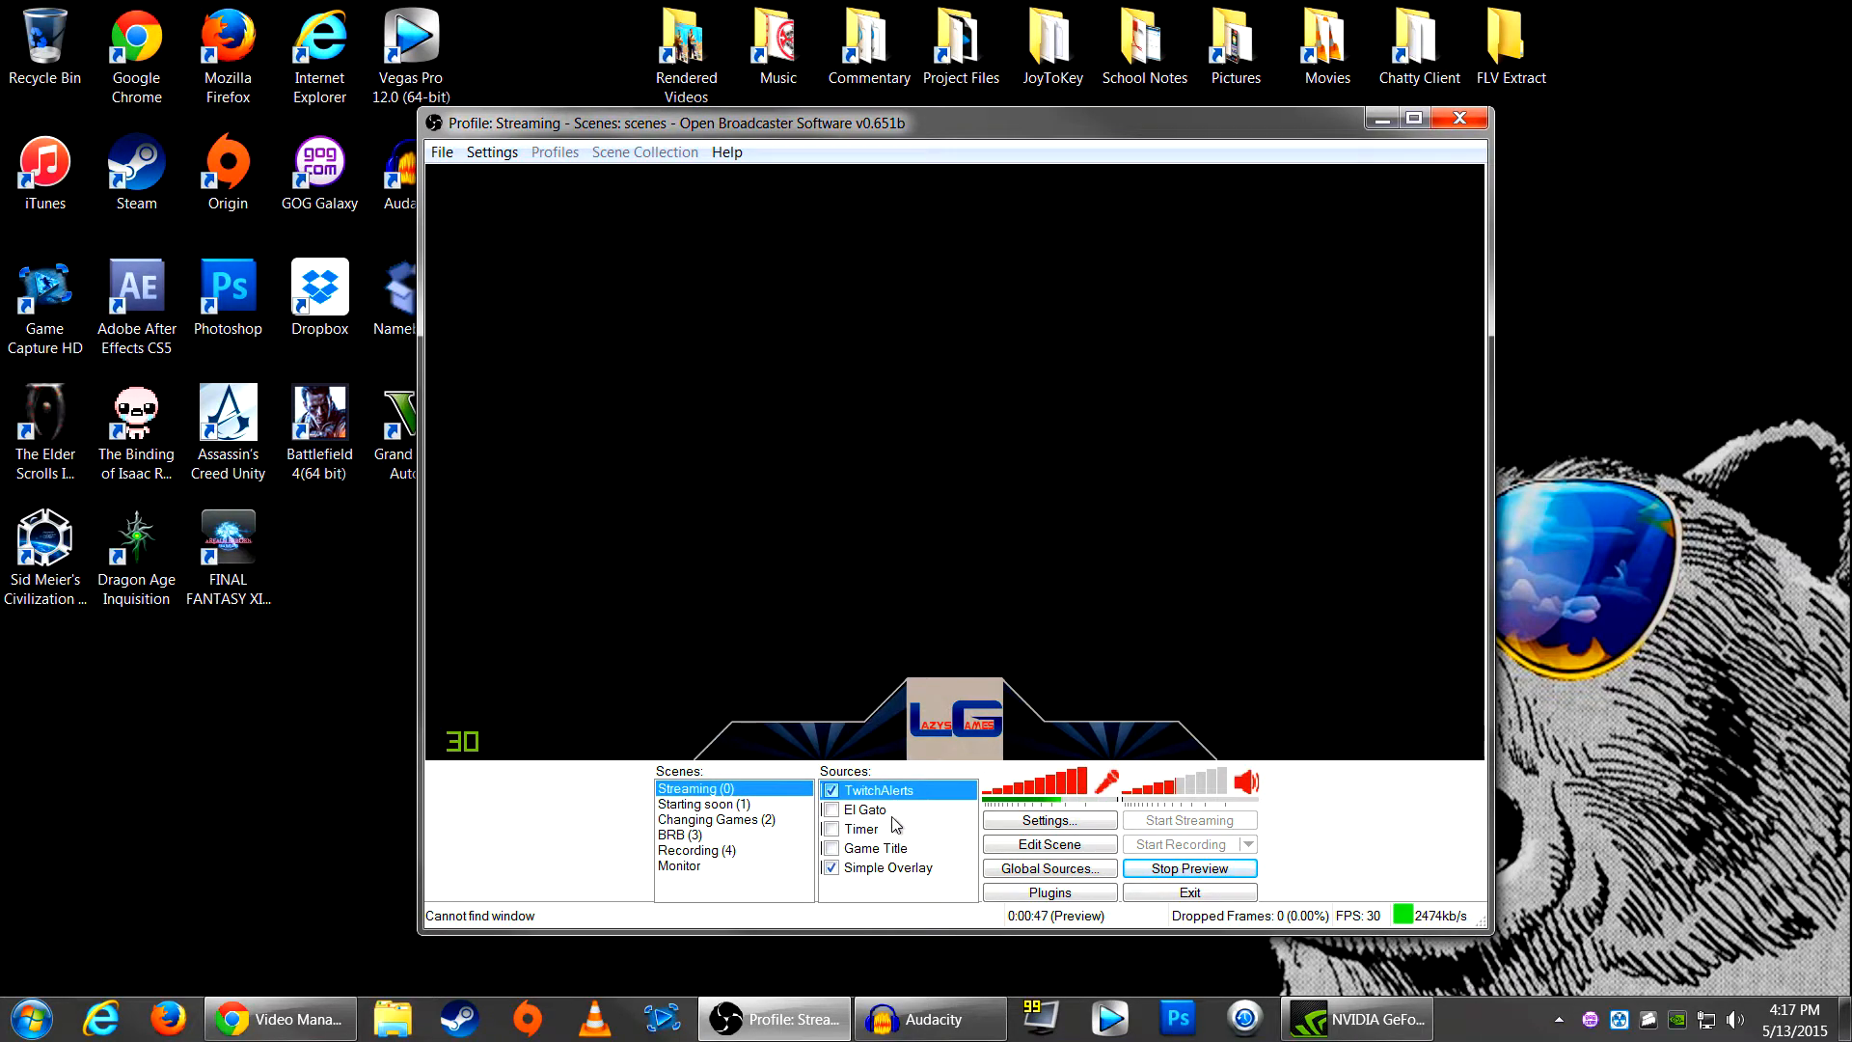
{"action": "right_click", "coordinate": [879, 899]}
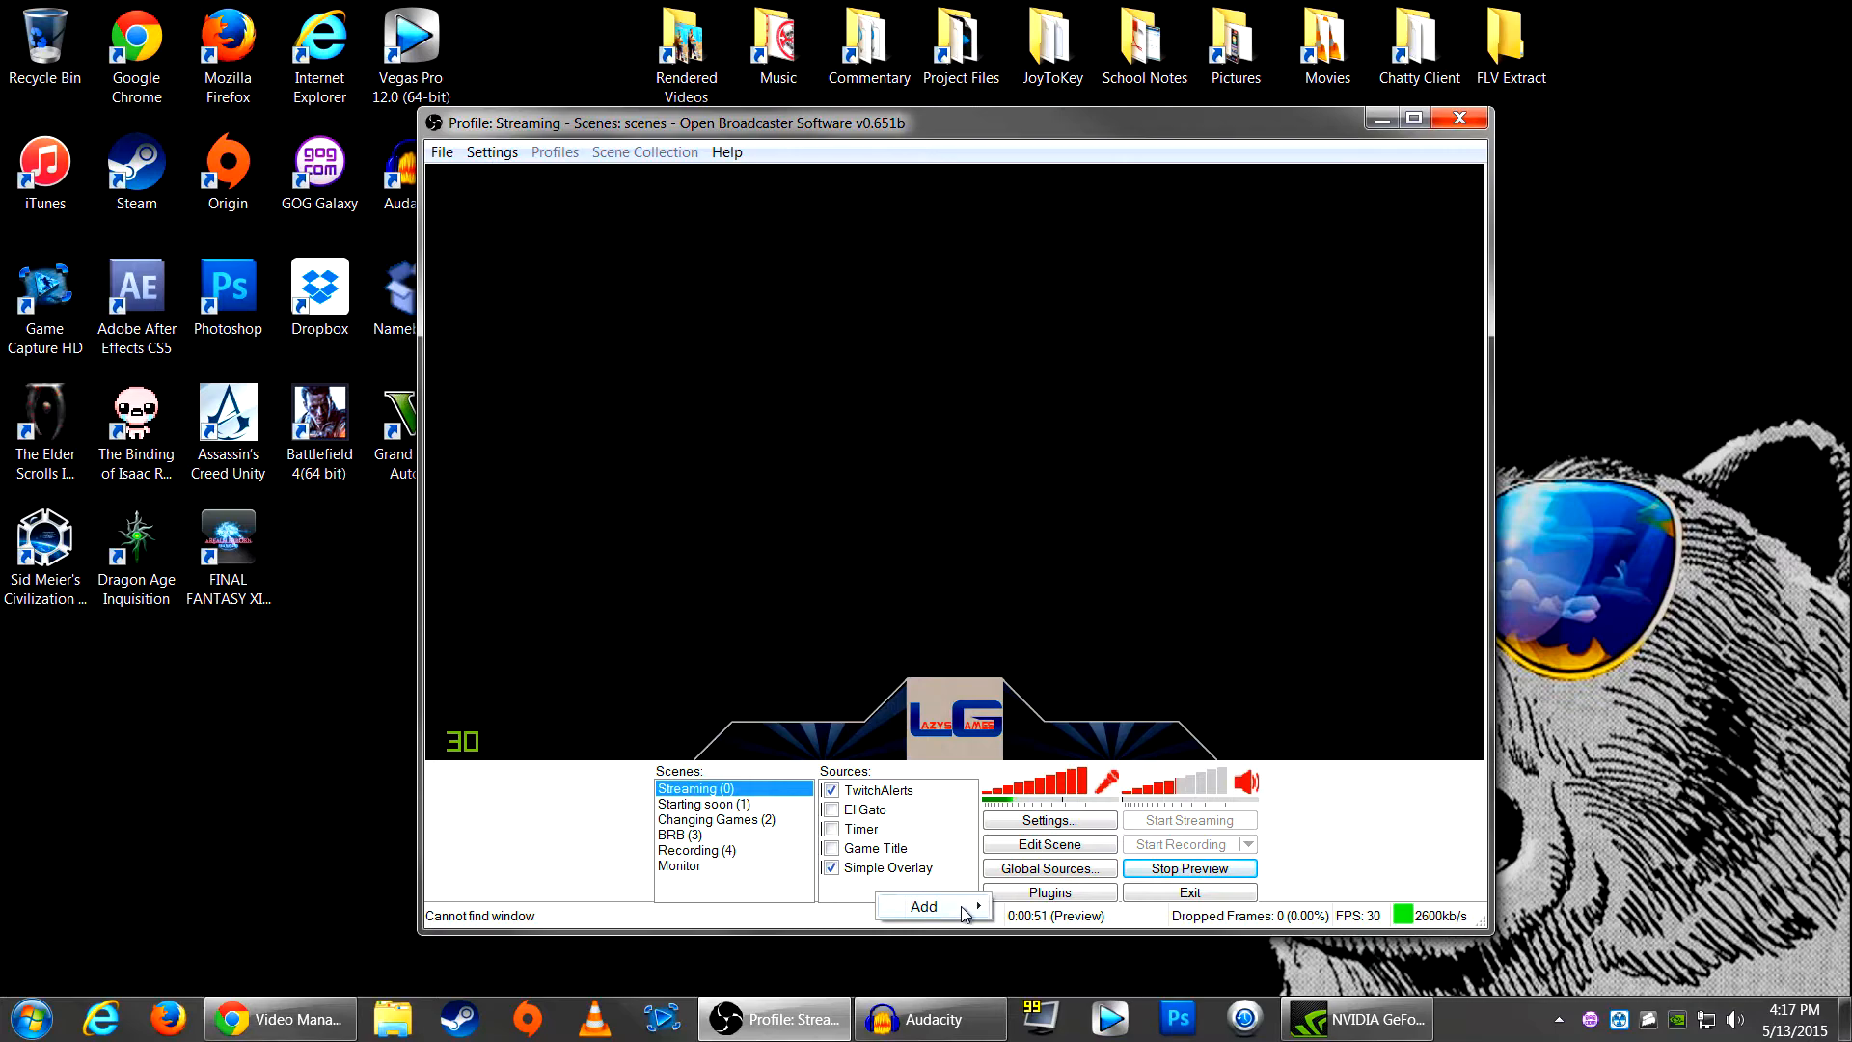
{"action": "mouse_move", "coordinate": [960, 906]}
{"action": "mouse_move", "coordinate": [1163, 815]}
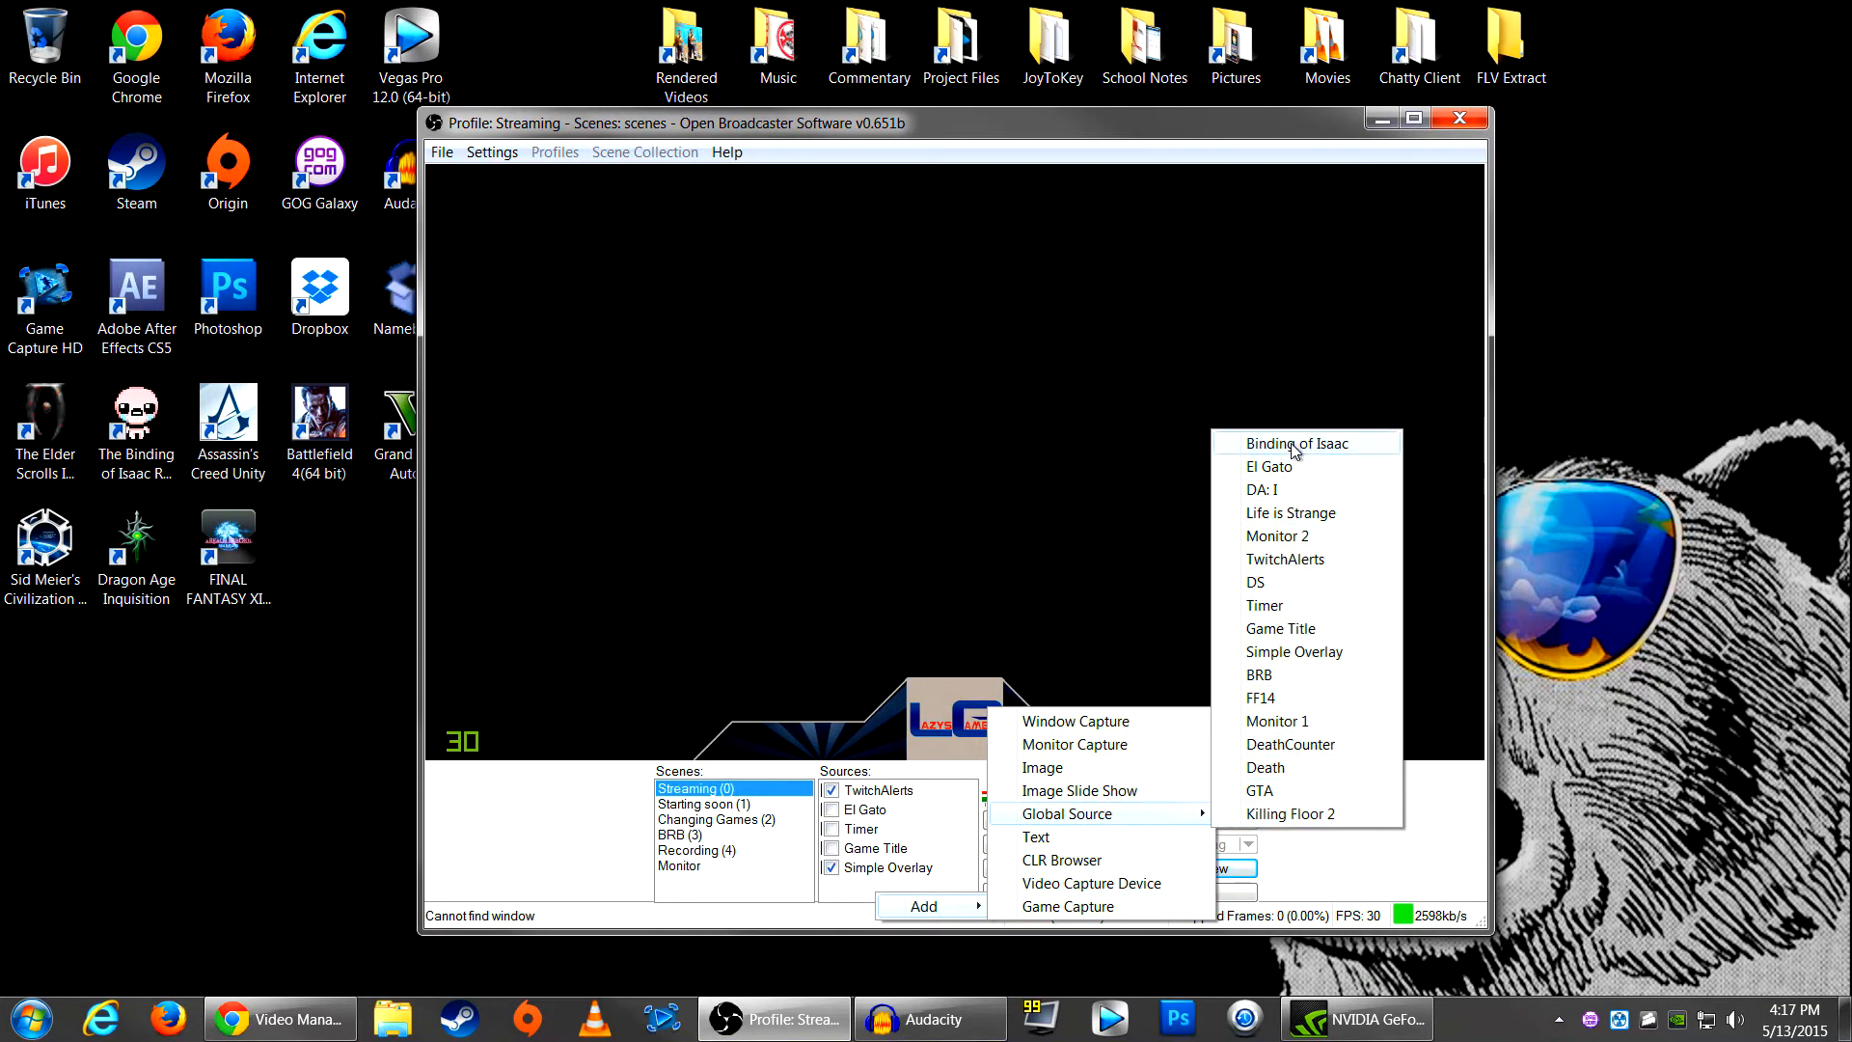
{"action": "left_click", "coordinate": [1177, 467]}
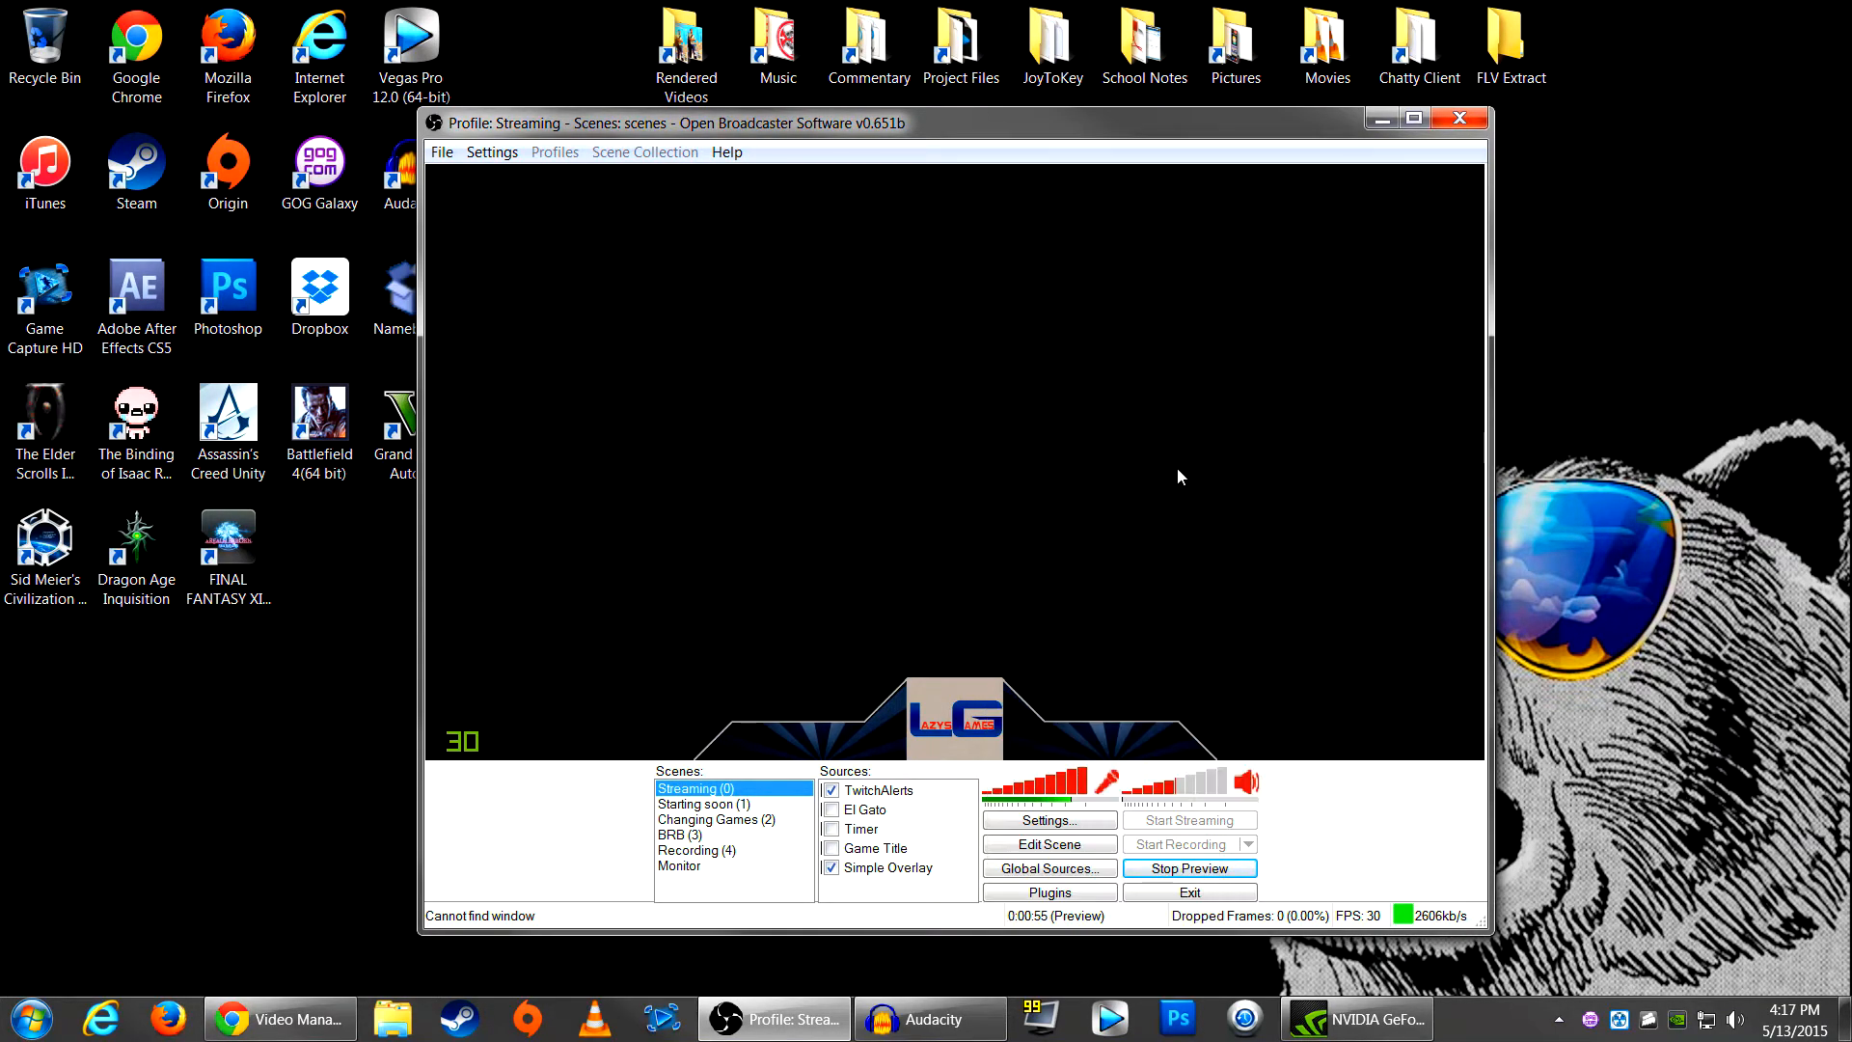
Step: Review the global sources list and the source types that can be added to it, without adding one
{"action": "left_click", "coordinate": [1042, 869]}
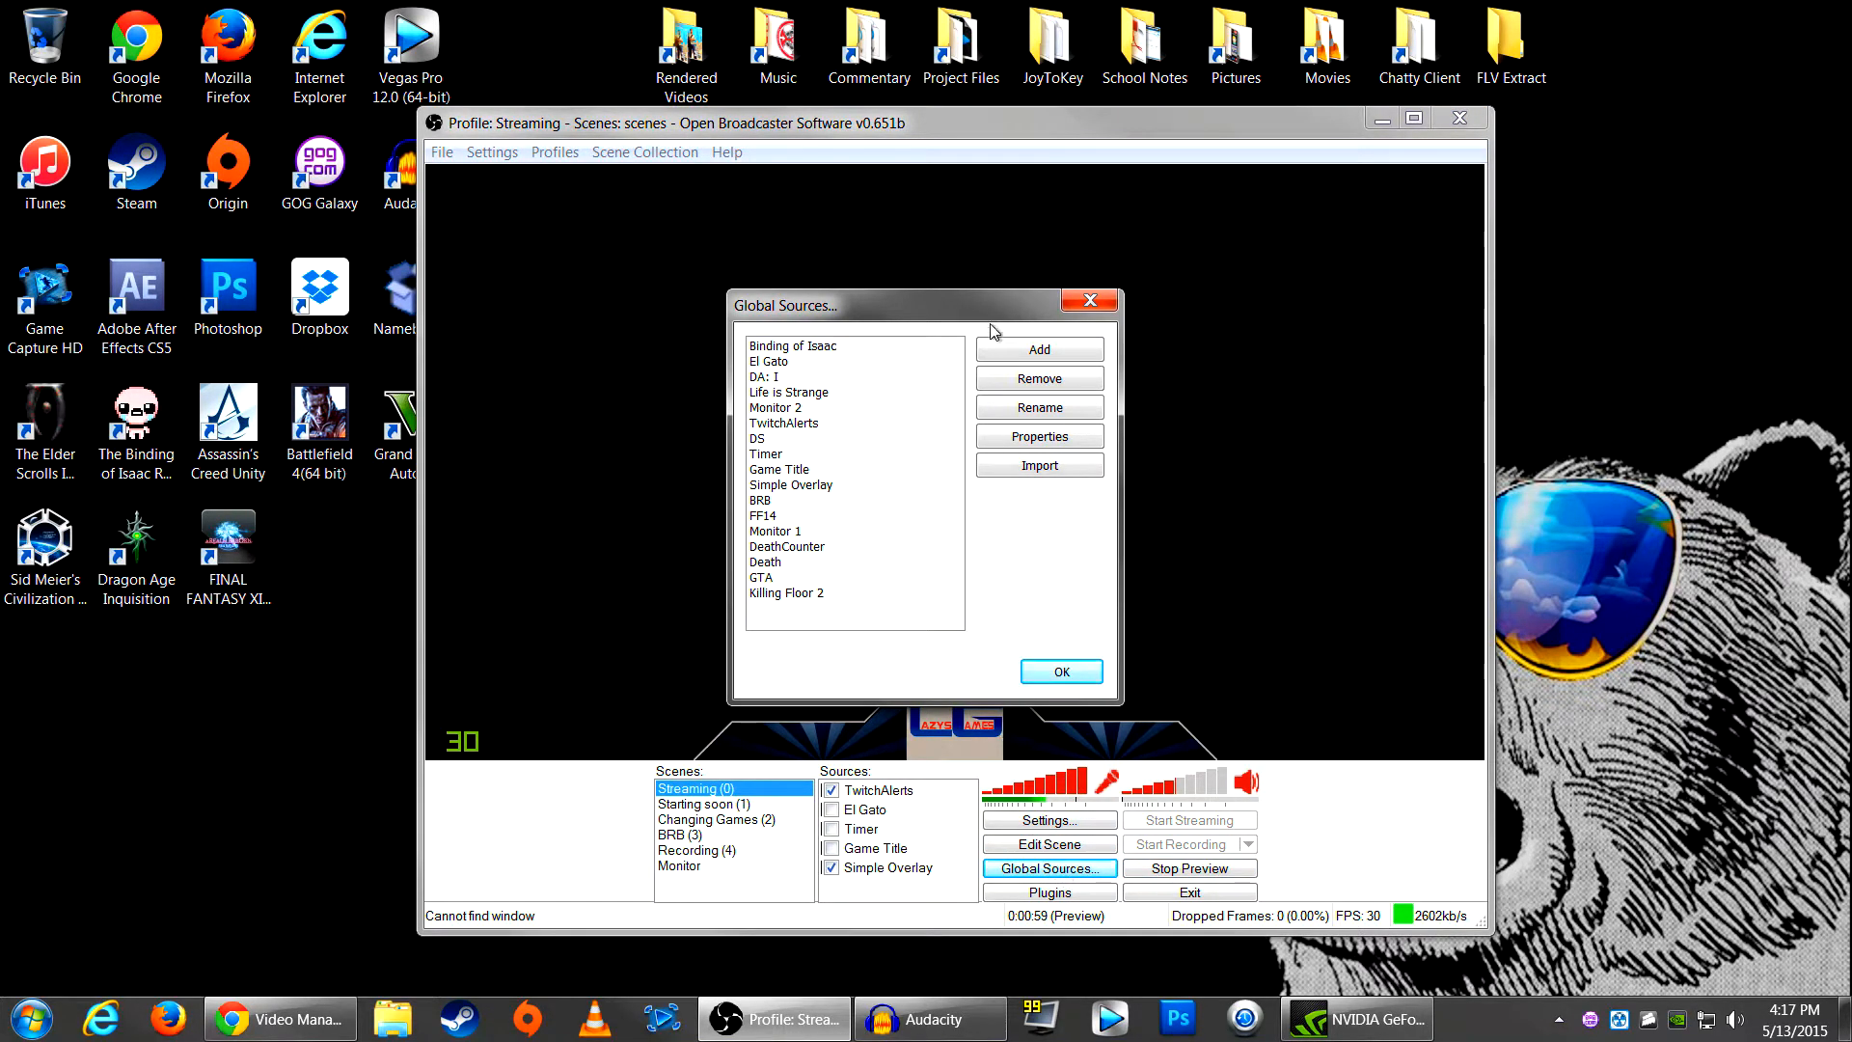
{"action": "left_click", "coordinate": [1039, 350]}
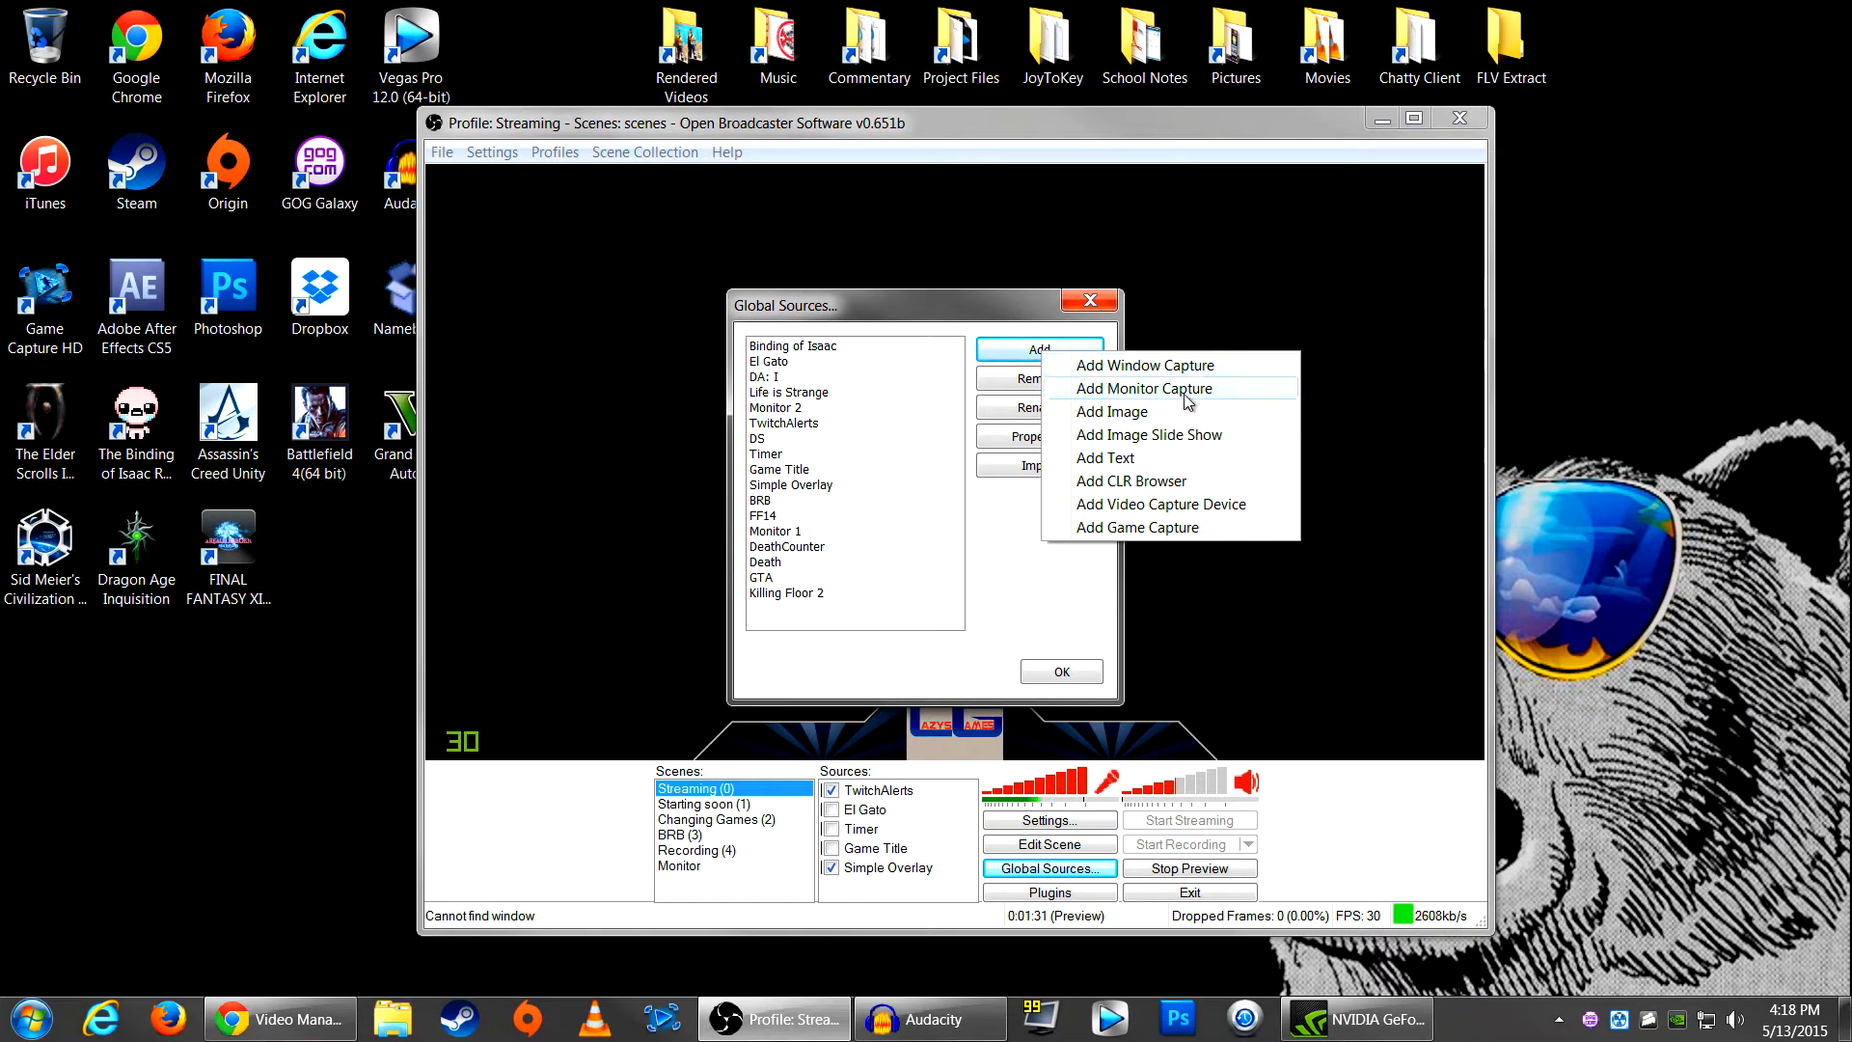
{"action": "left_click", "coordinate": [1072, 672]}
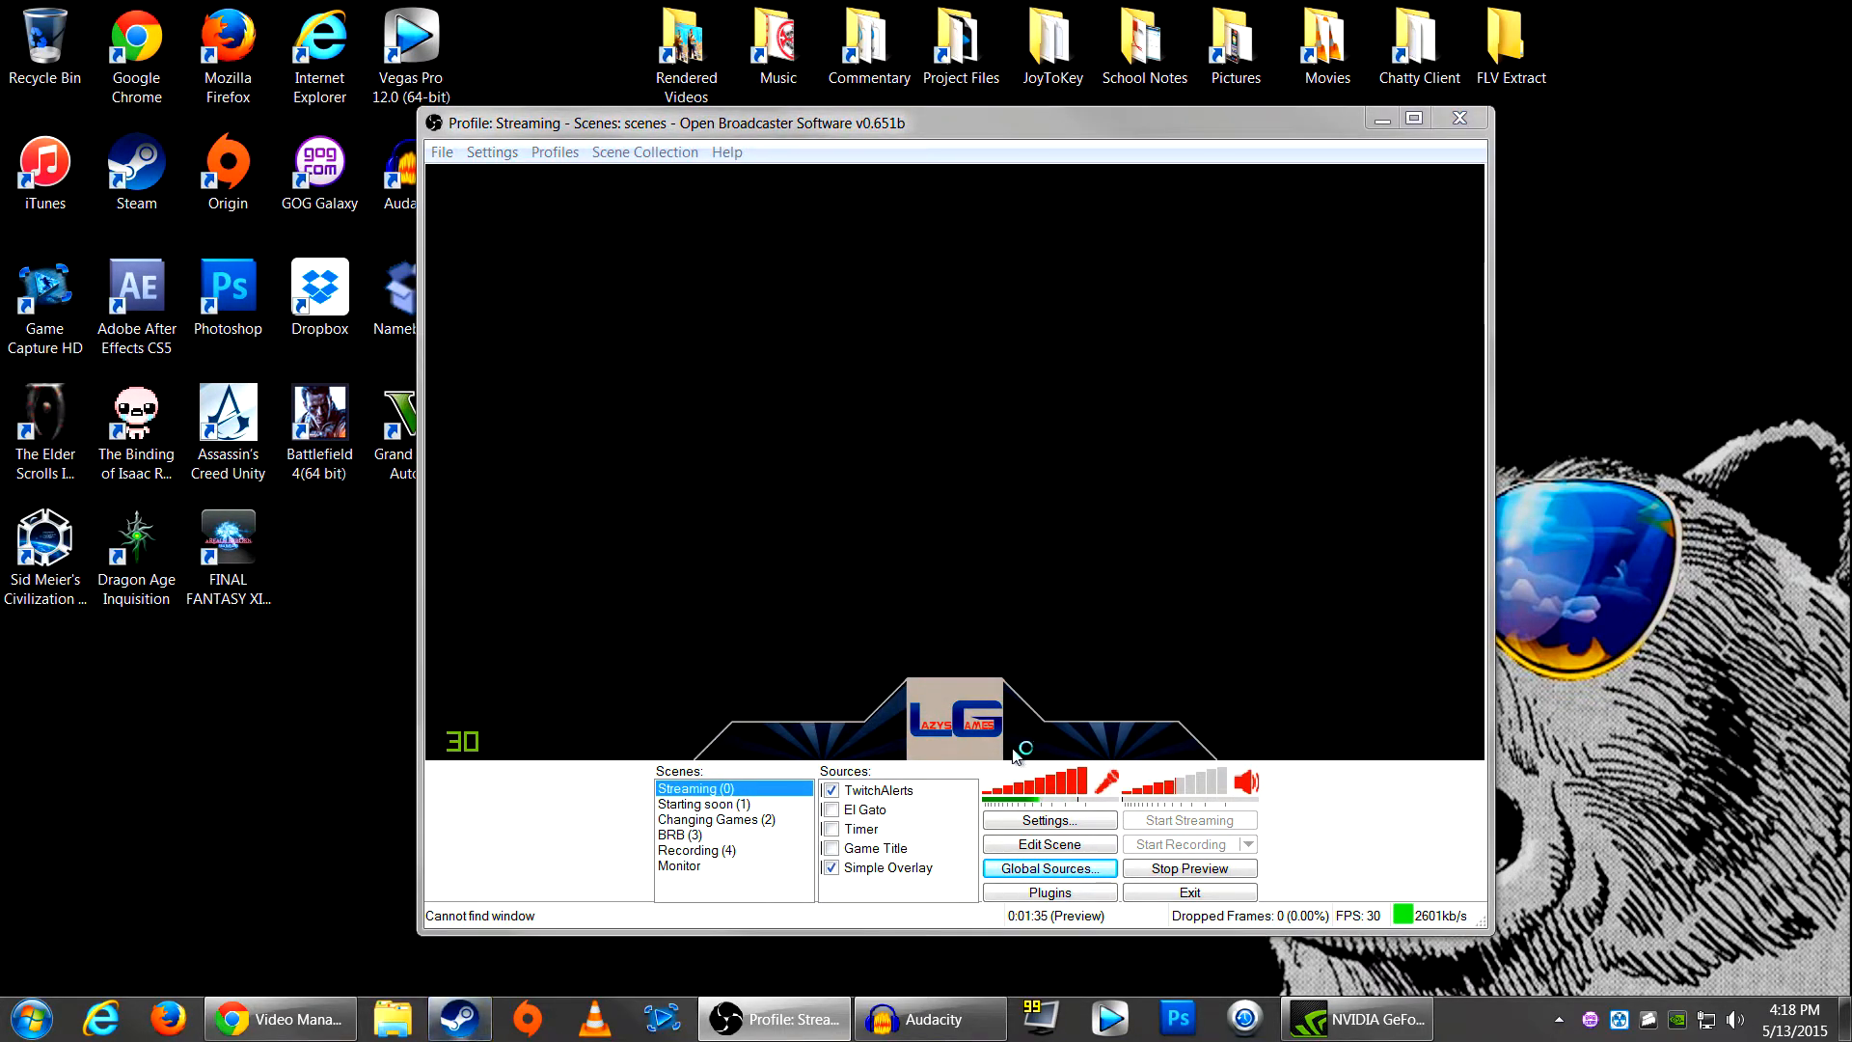
Step: Hide the Simple Overlay source in the Streaming scene and move the OBS window aside to uncover the desktop
{"action": "left_click", "coordinate": [831, 871]}
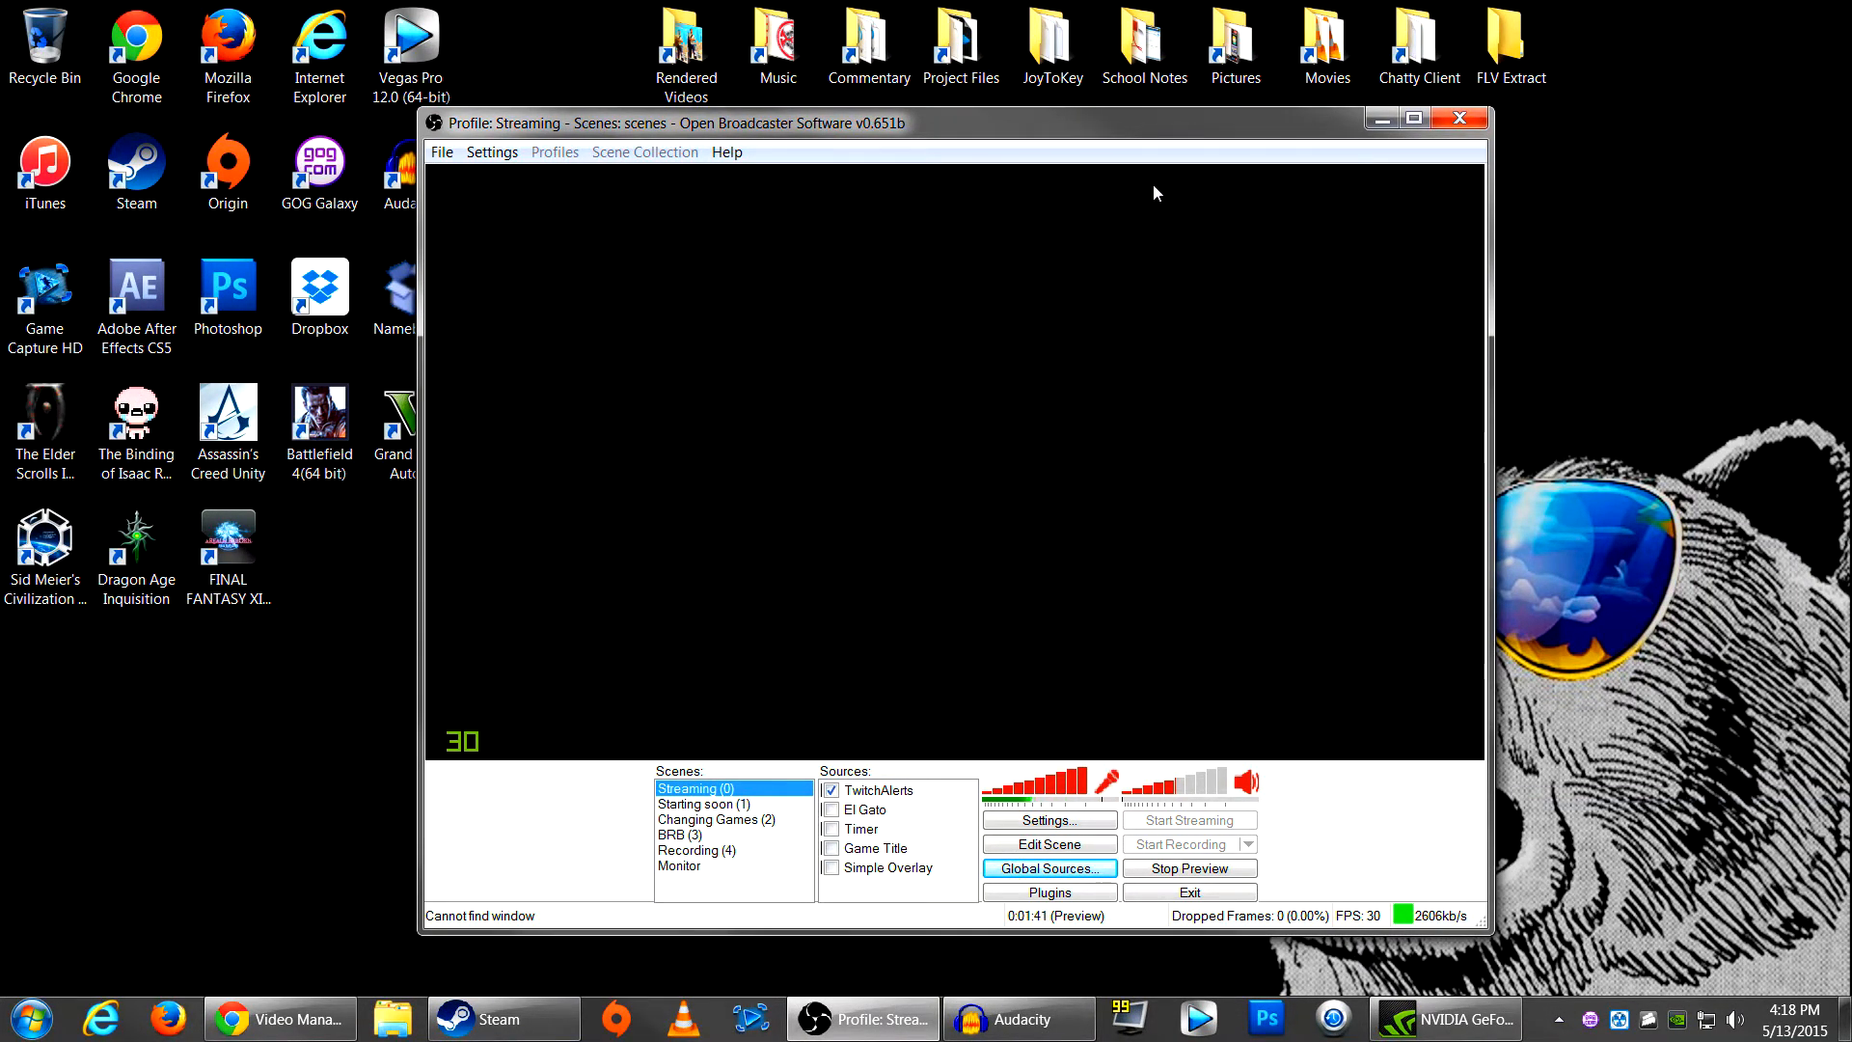
{"action": "left_click_drag", "start_coordinate": [1223, 119], "coordinate": [907, 153]}
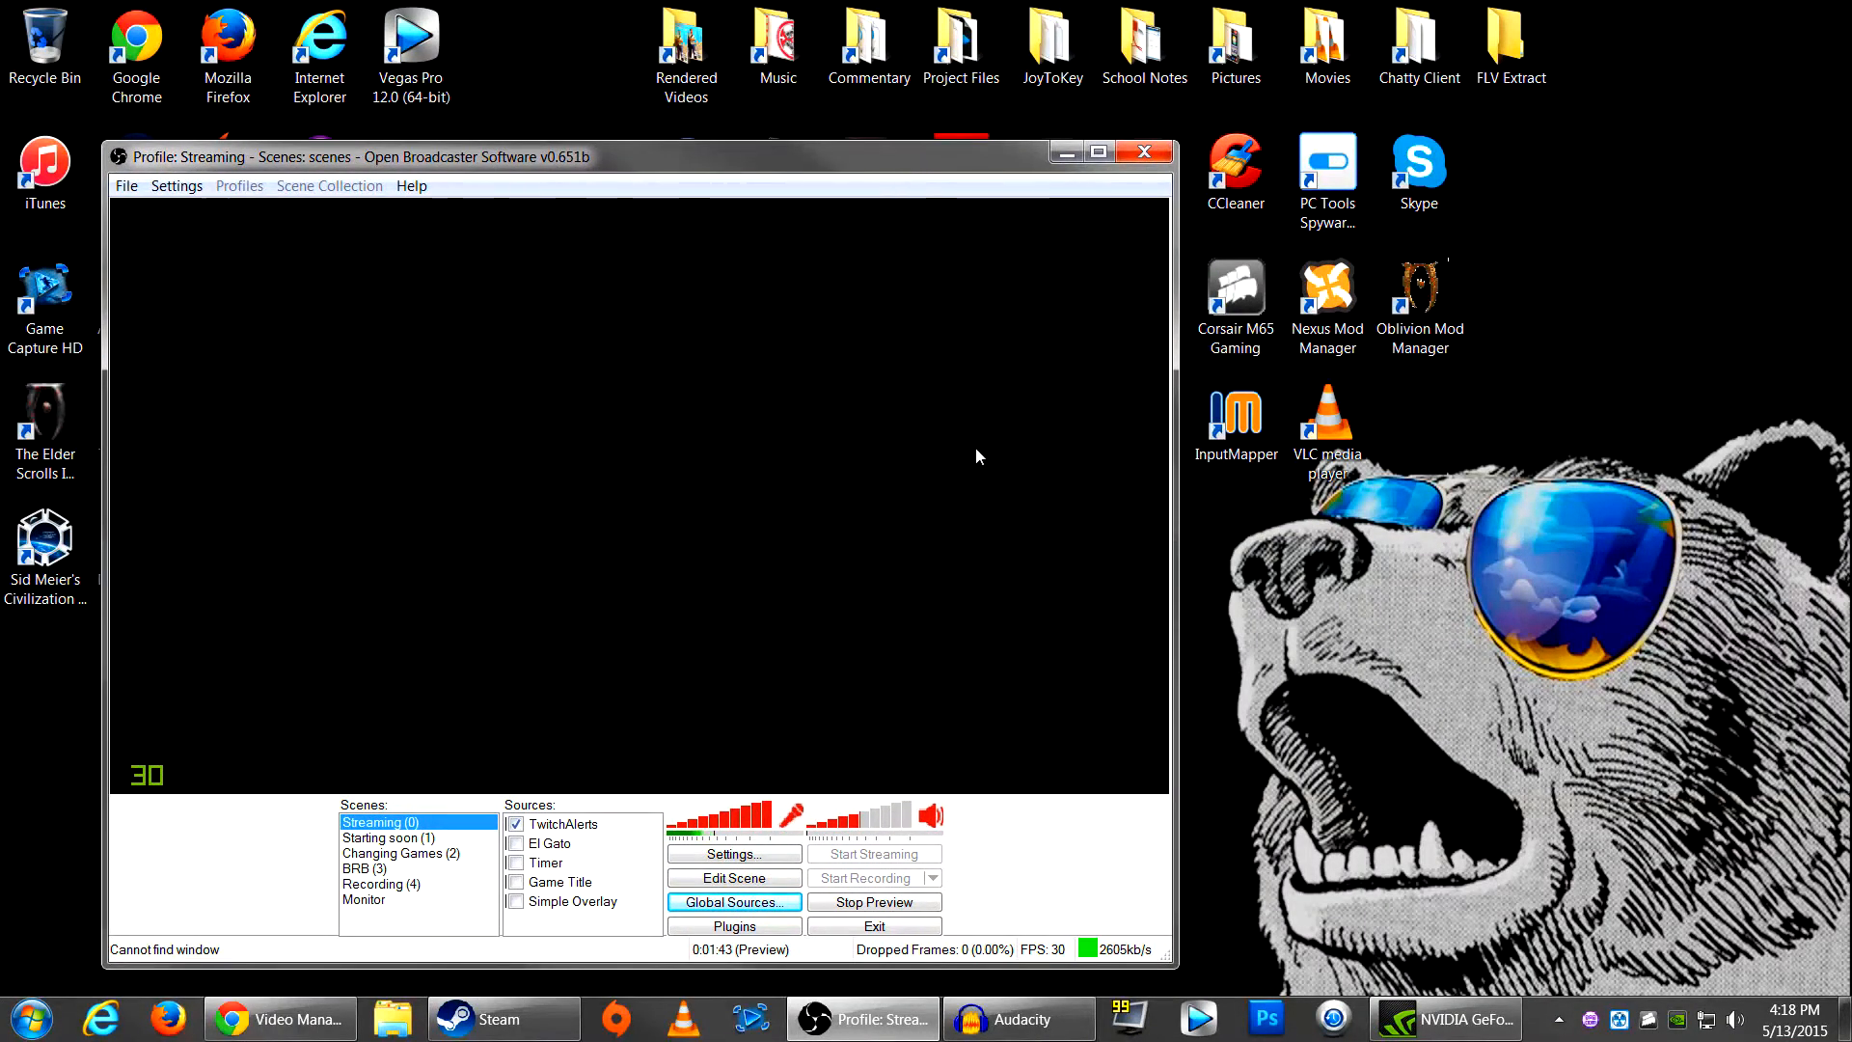
Step: Examine the Game Capture application choices and options for a new global source named asdasdf, and leave without adding it
{"action": "left_click", "coordinate": [718, 901]}
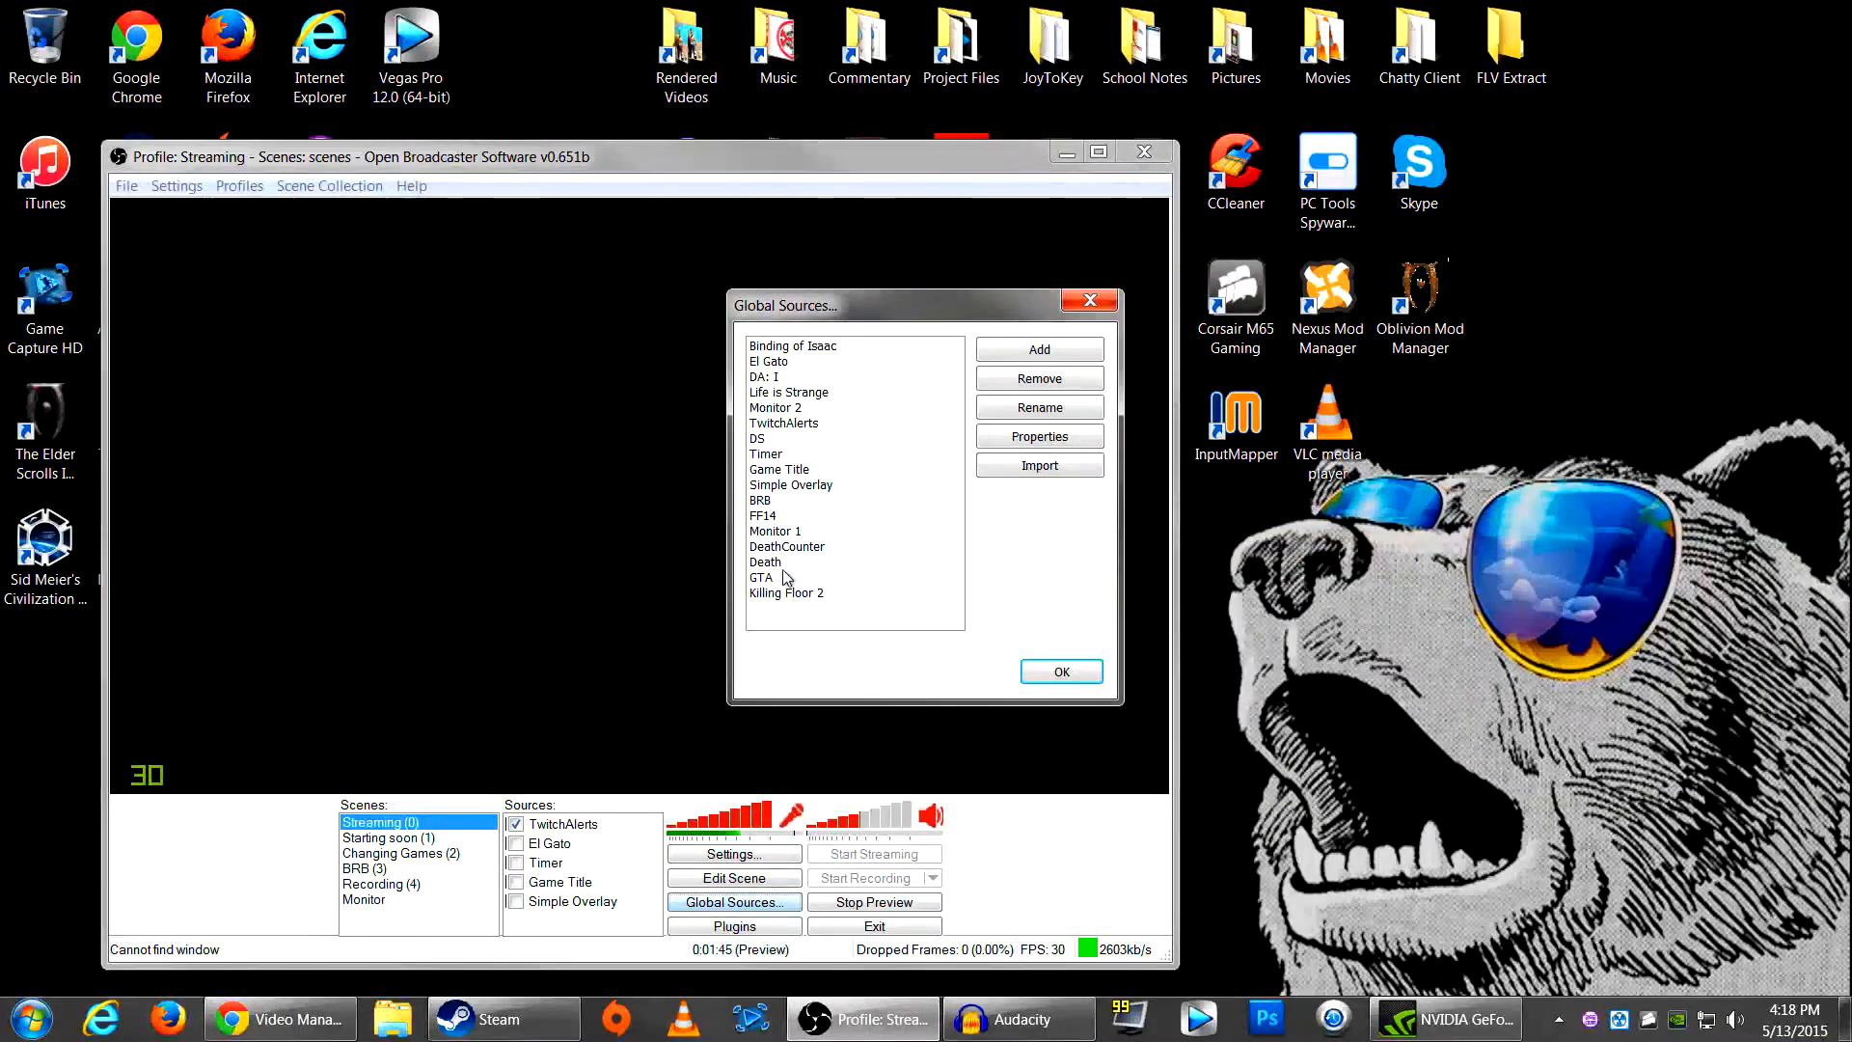
{"action": "left_click", "coordinate": [1011, 343]}
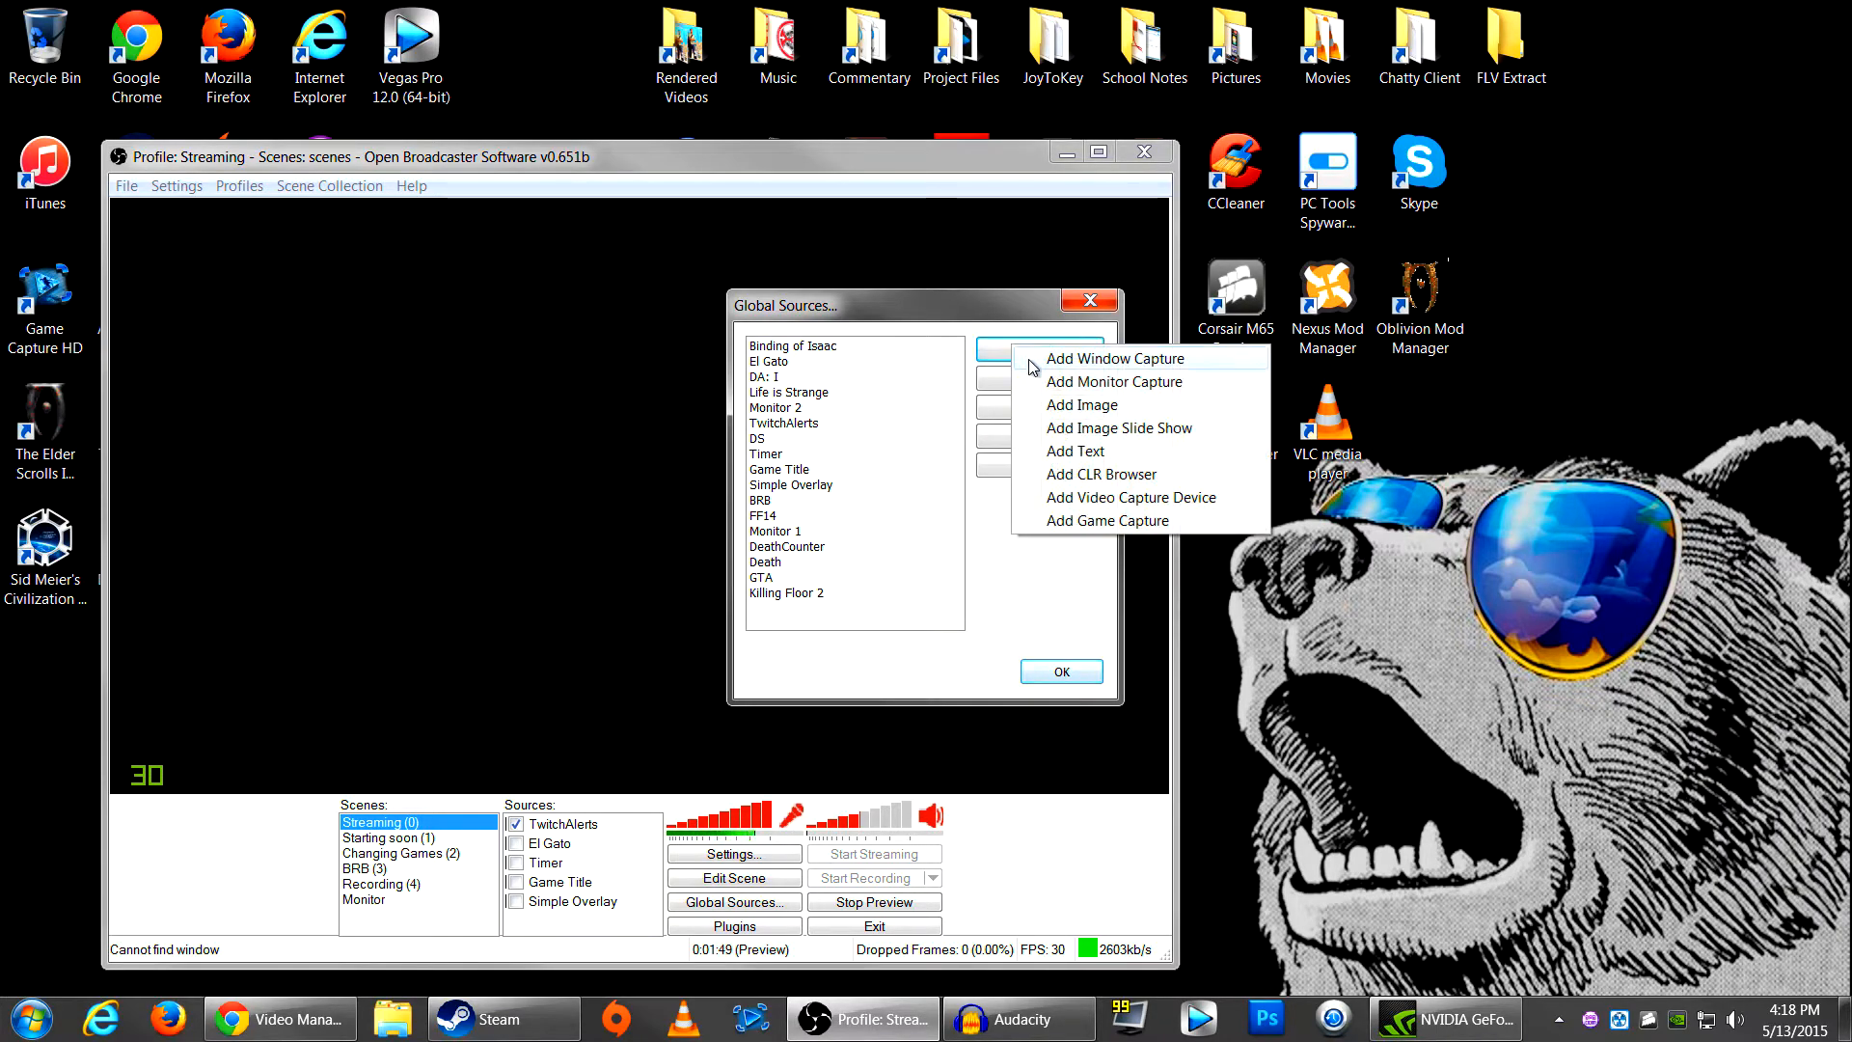
{"action": "left_click", "coordinate": [1091, 525]}
{"action": "type", "text": "asdasdf"}
{"action": "left_click", "coordinate": [1005, 530]}
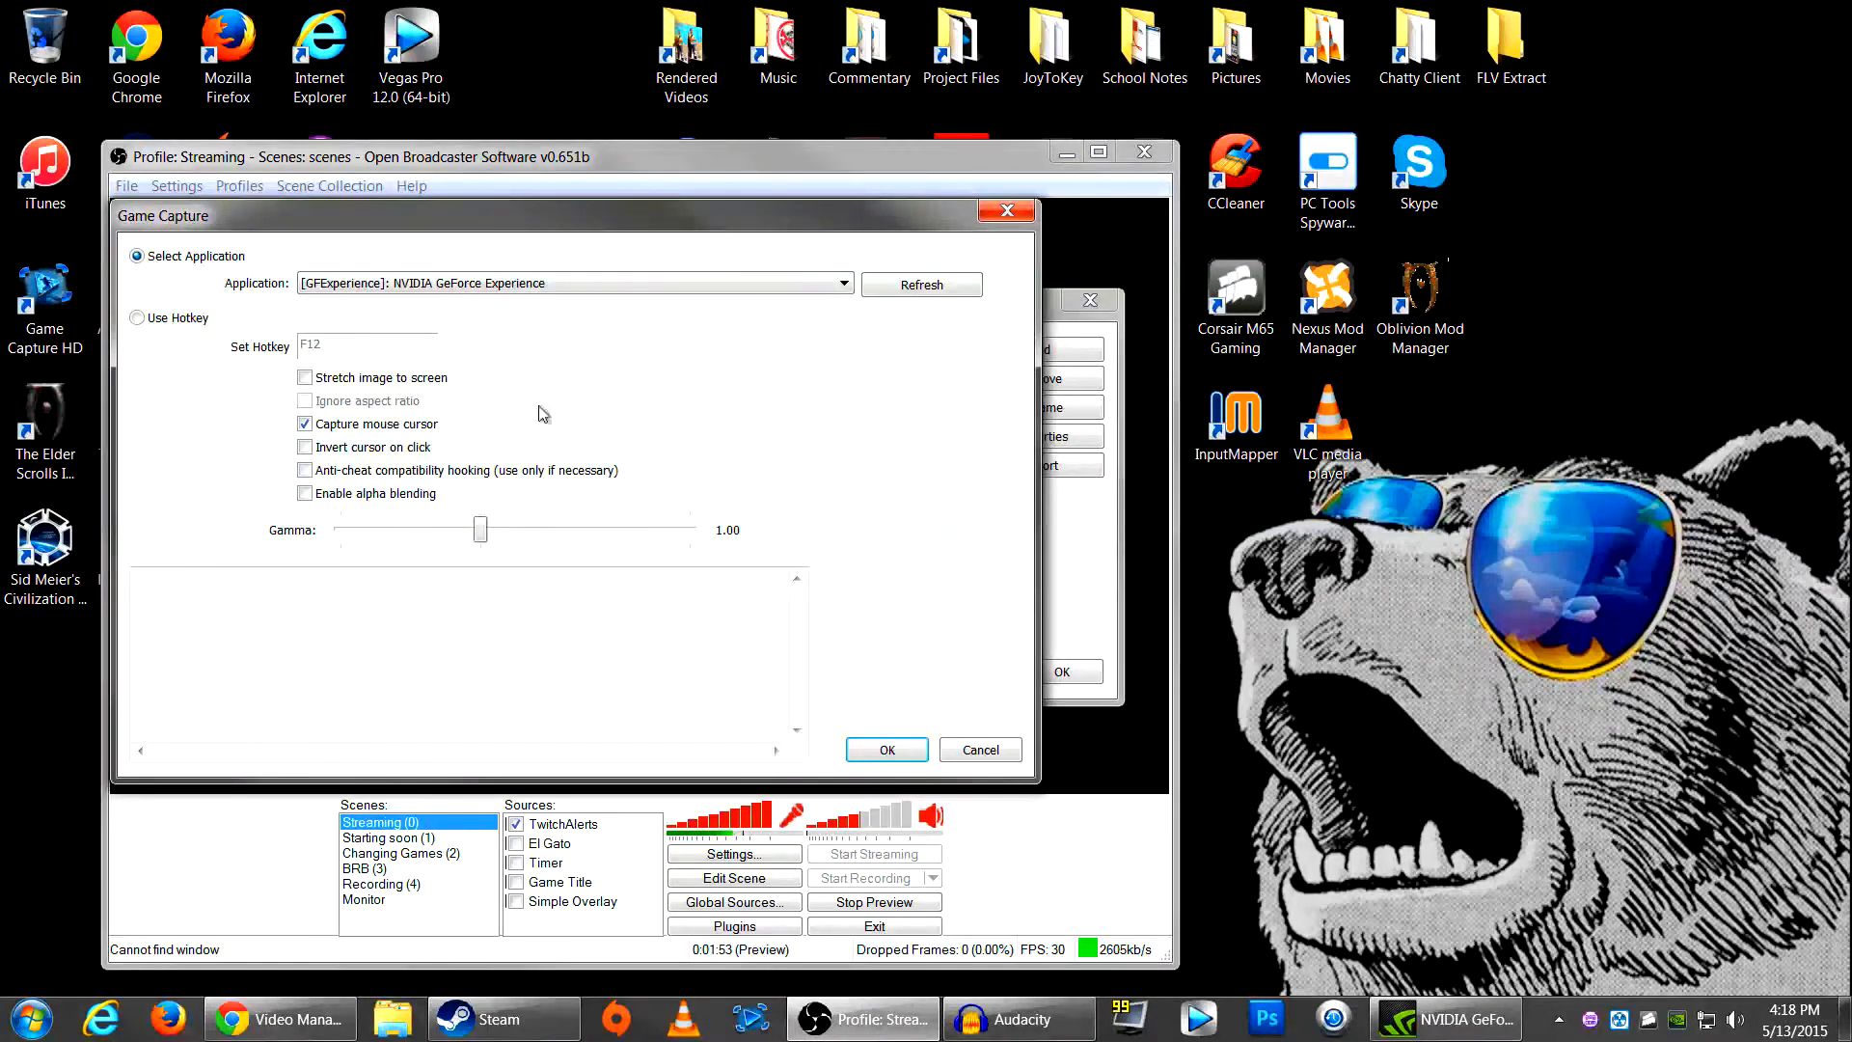
{"action": "left_click", "coordinate": [791, 284]}
{"action": "left_click", "coordinate": [795, 286]}
{"action": "left_click", "coordinate": [818, 285]}
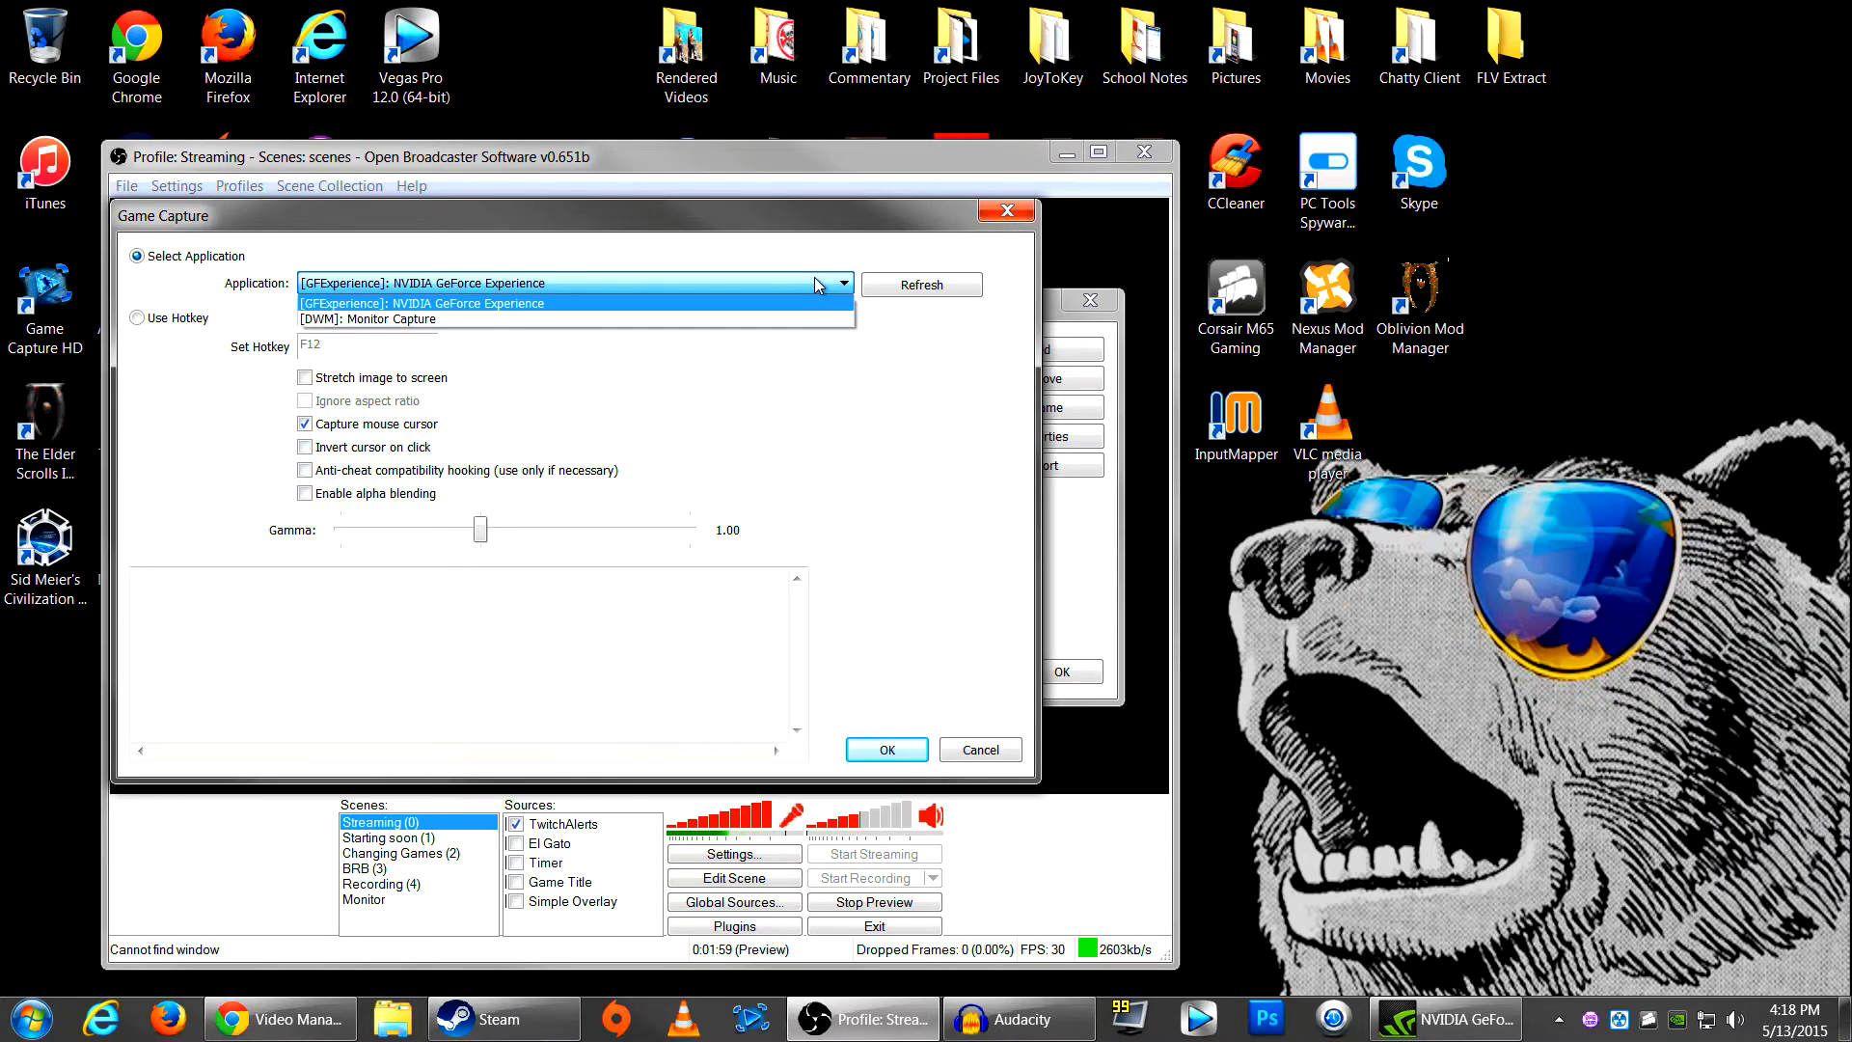
{"action": "left_click", "coordinate": [815, 368]}
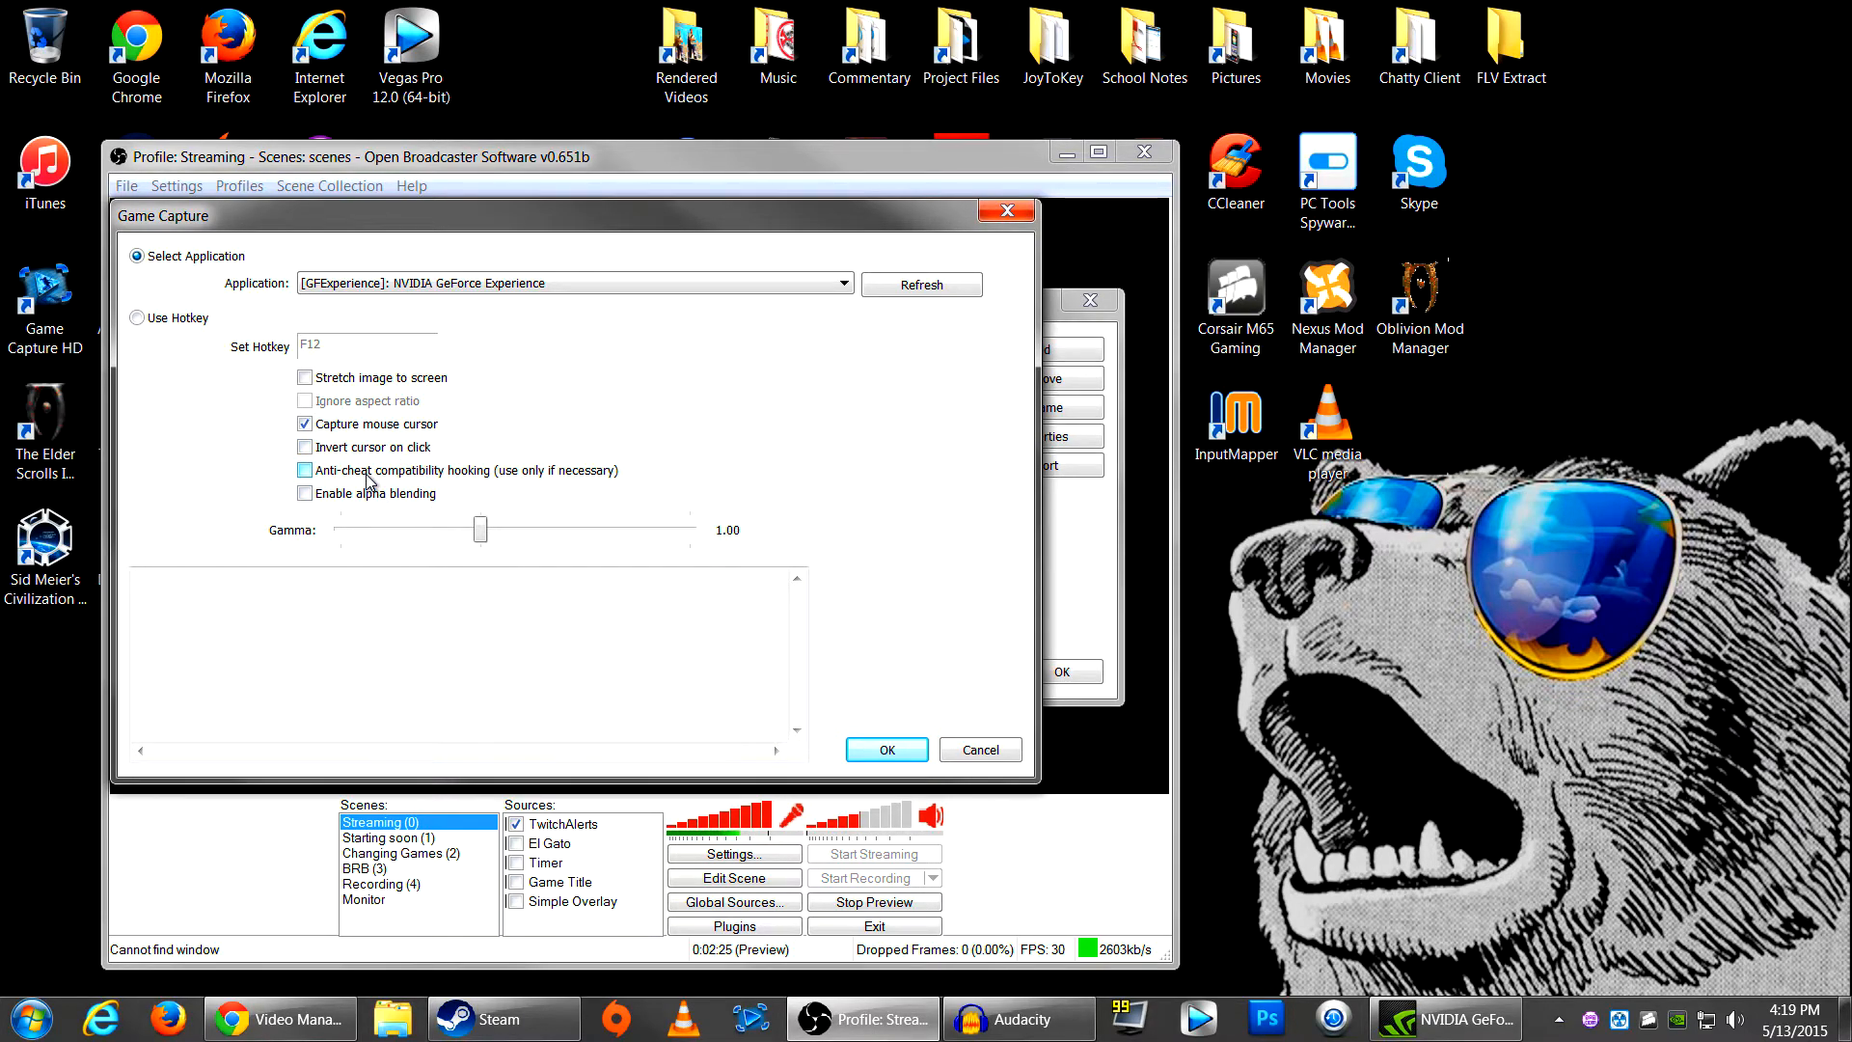
{"action": "left_click", "coordinate": [1003, 208]}
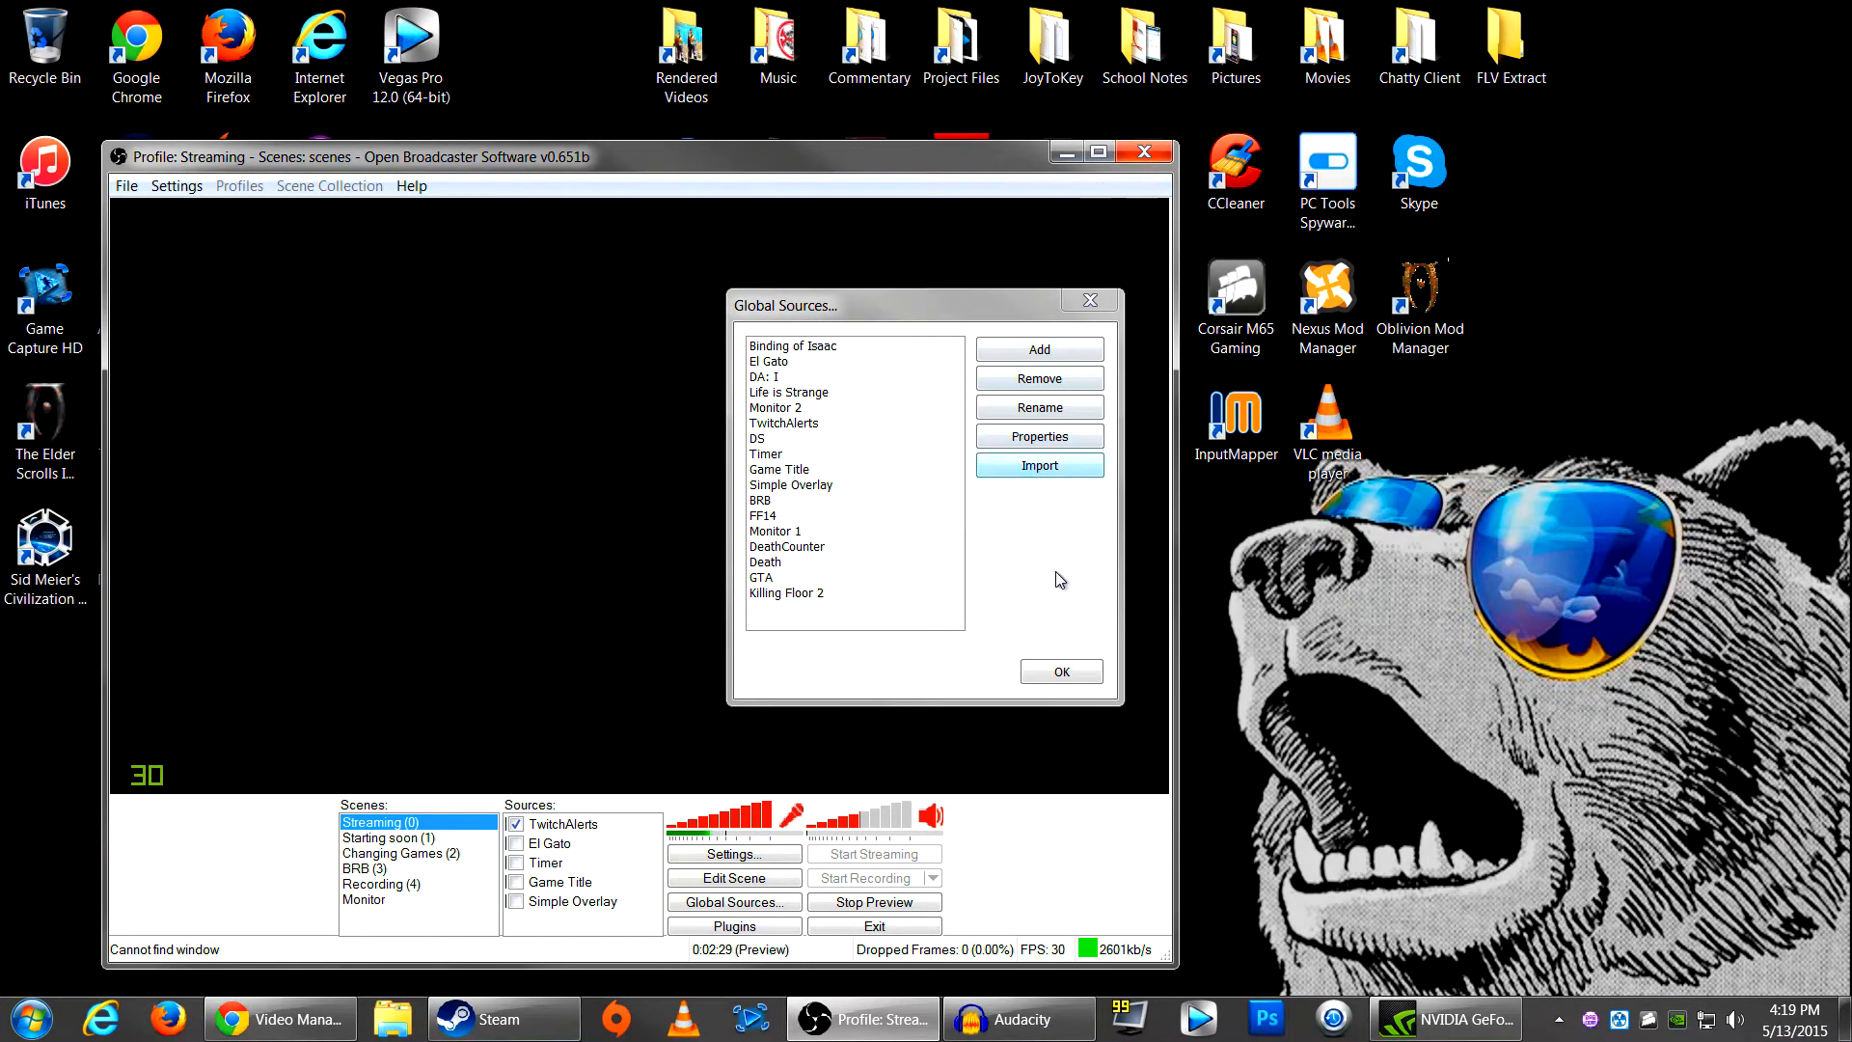
{"action": "left_click", "coordinate": [1061, 671]}
Step: Check the Steam update behind the OBS window, and view the global sources list again
{"action": "left_click", "coordinate": [1065, 154]}
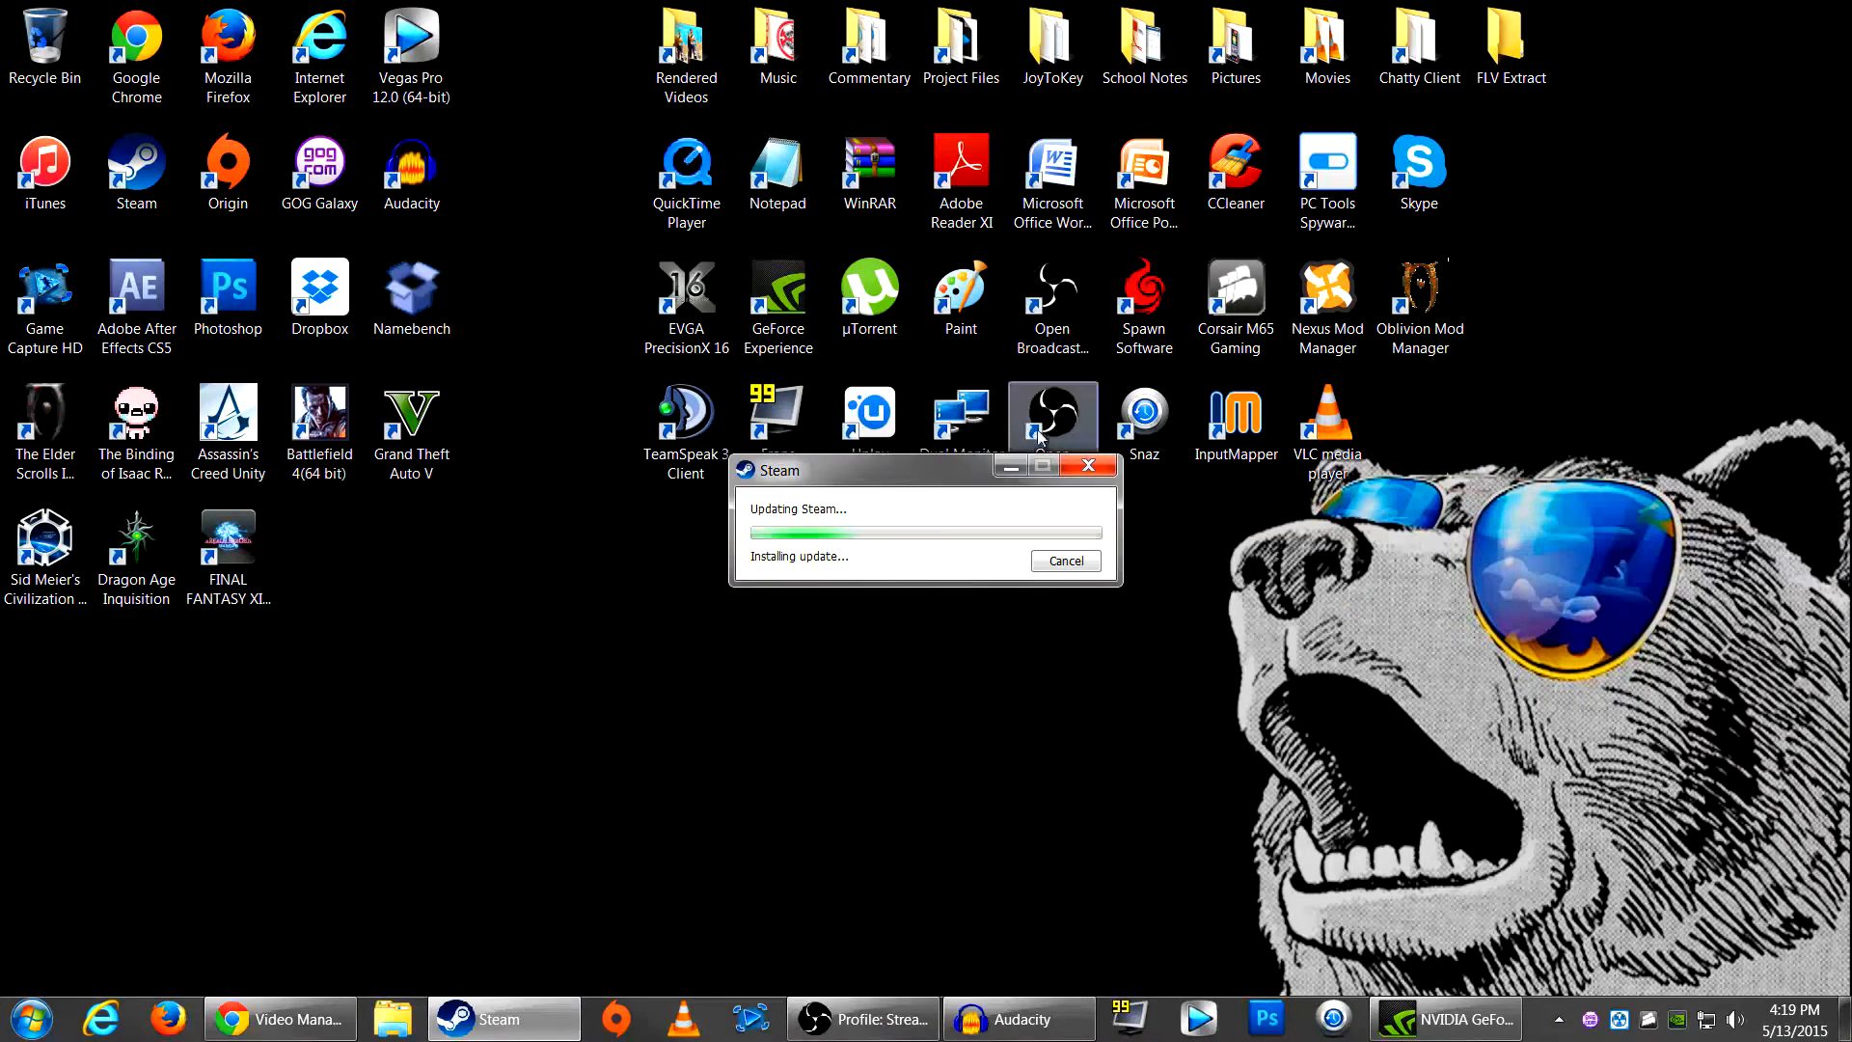
{"action": "mouse_move", "coordinate": [898, 1011]}
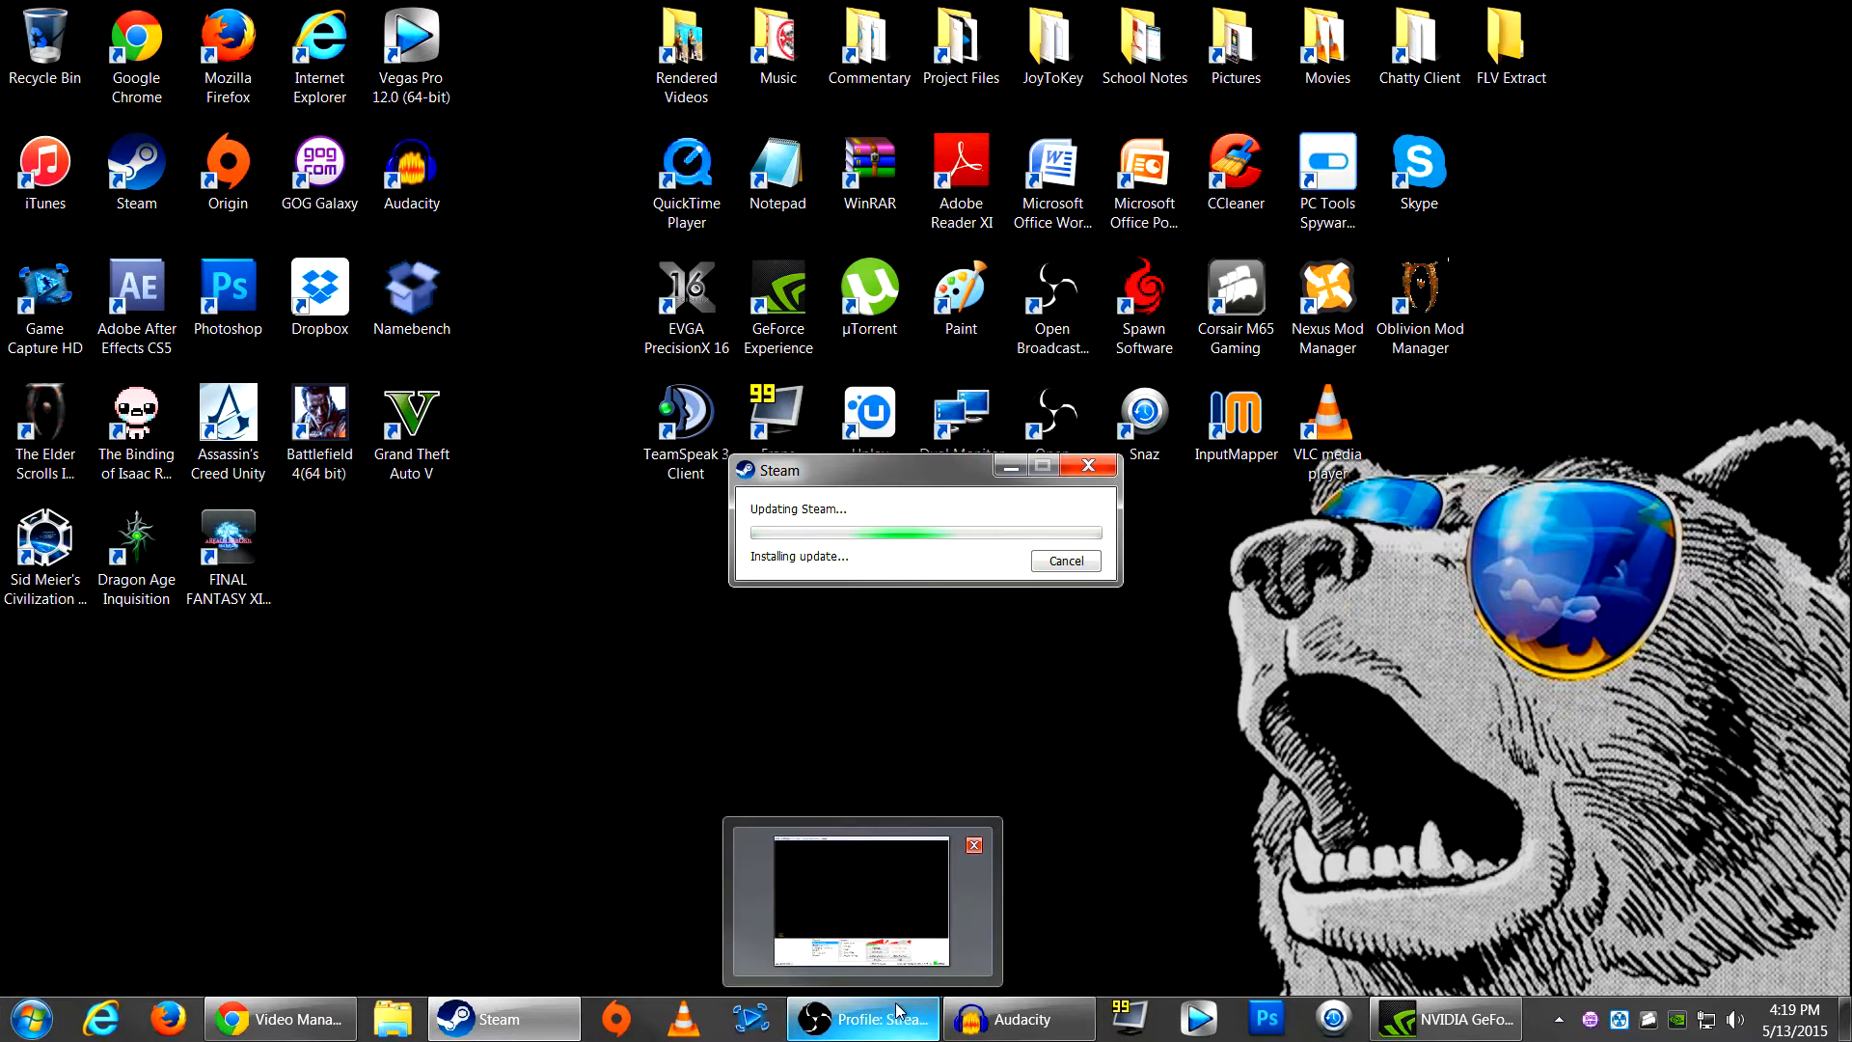
{"action": "left_click", "coordinate": [853, 955]}
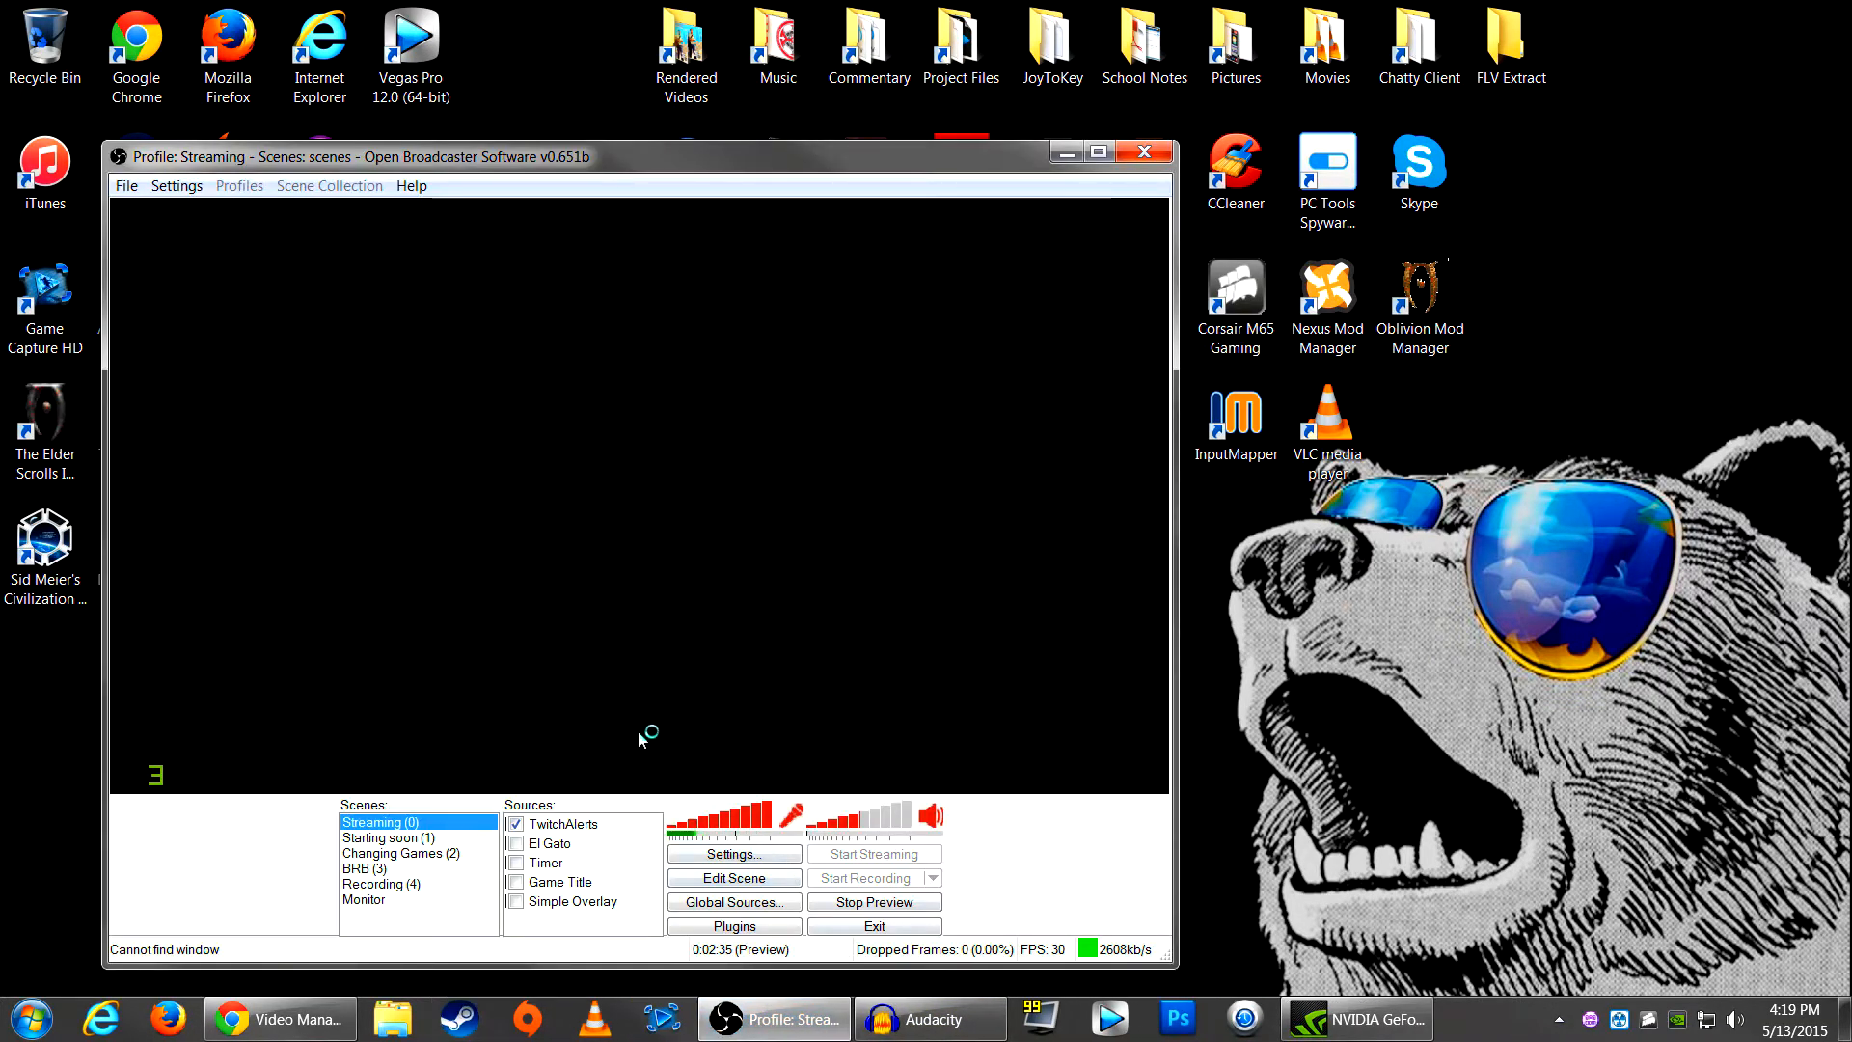
{"action": "left_click", "coordinate": [777, 1032]}
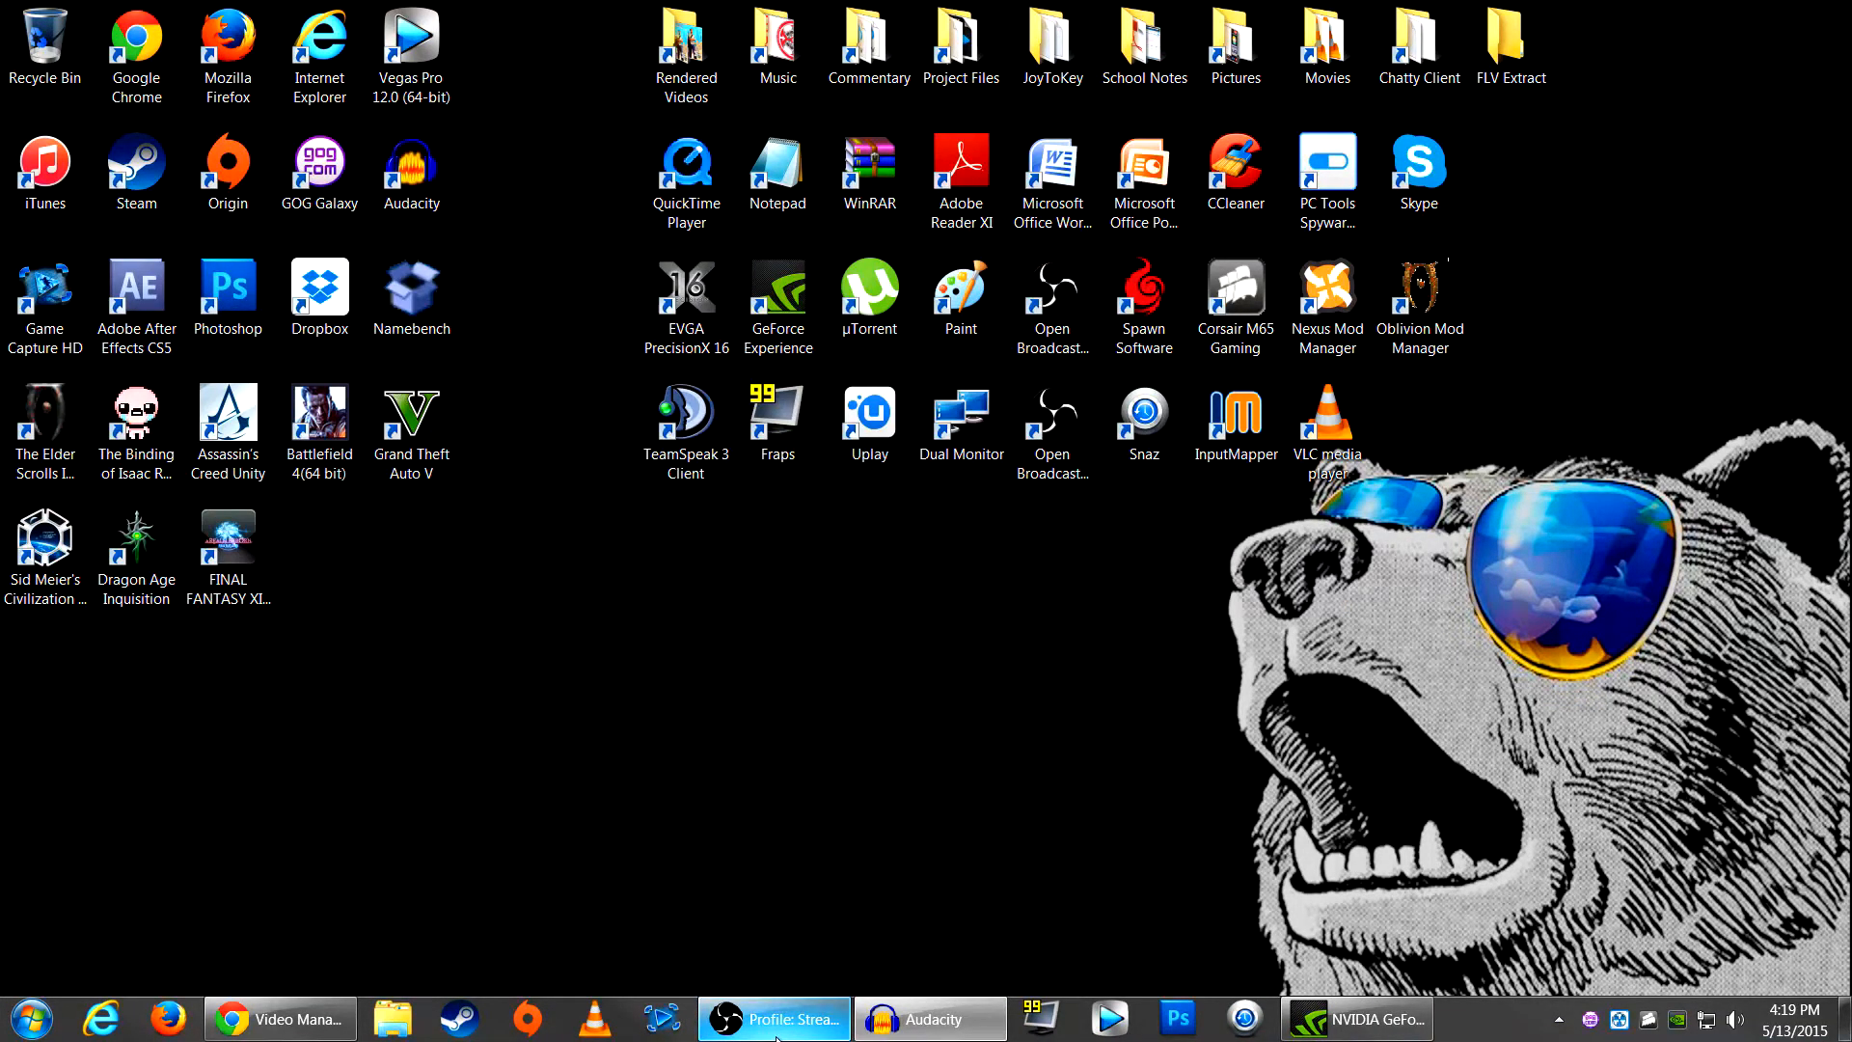
{"action": "left_click", "coordinate": [777, 1034]}
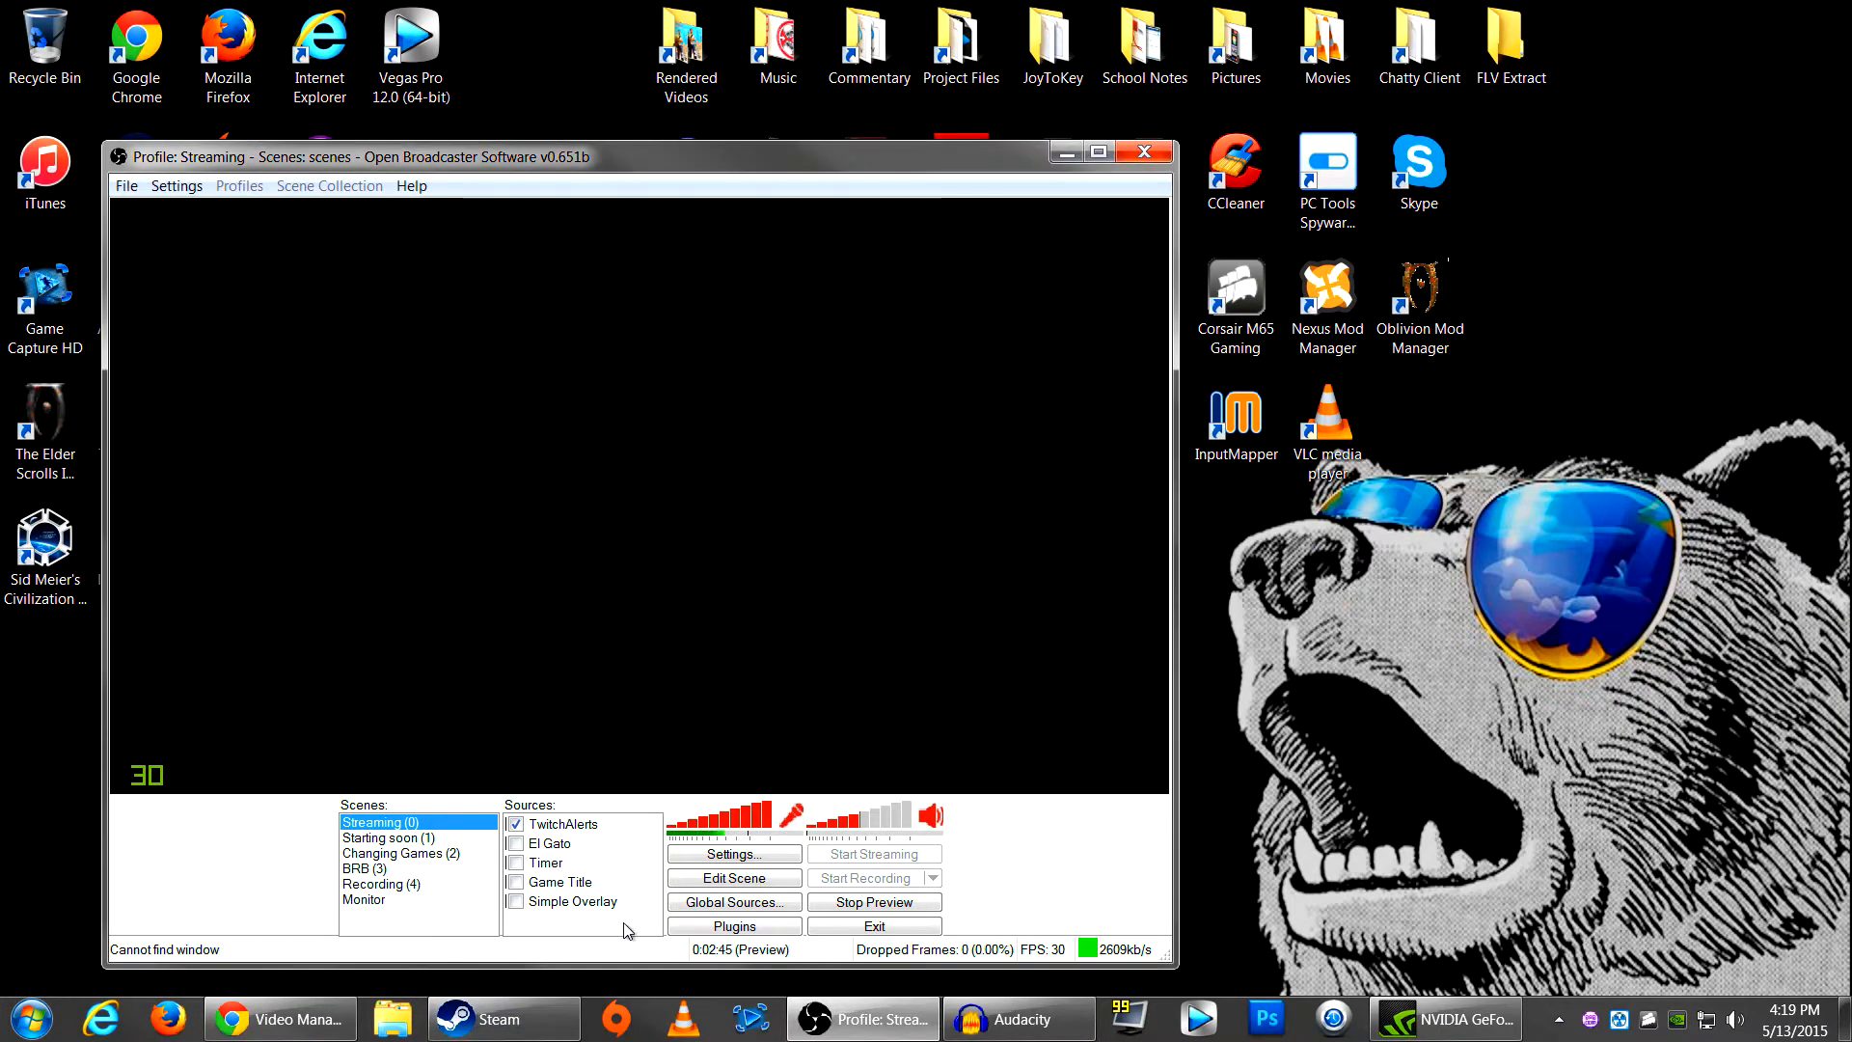
{"action": "left_click", "coordinate": [751, 904]}
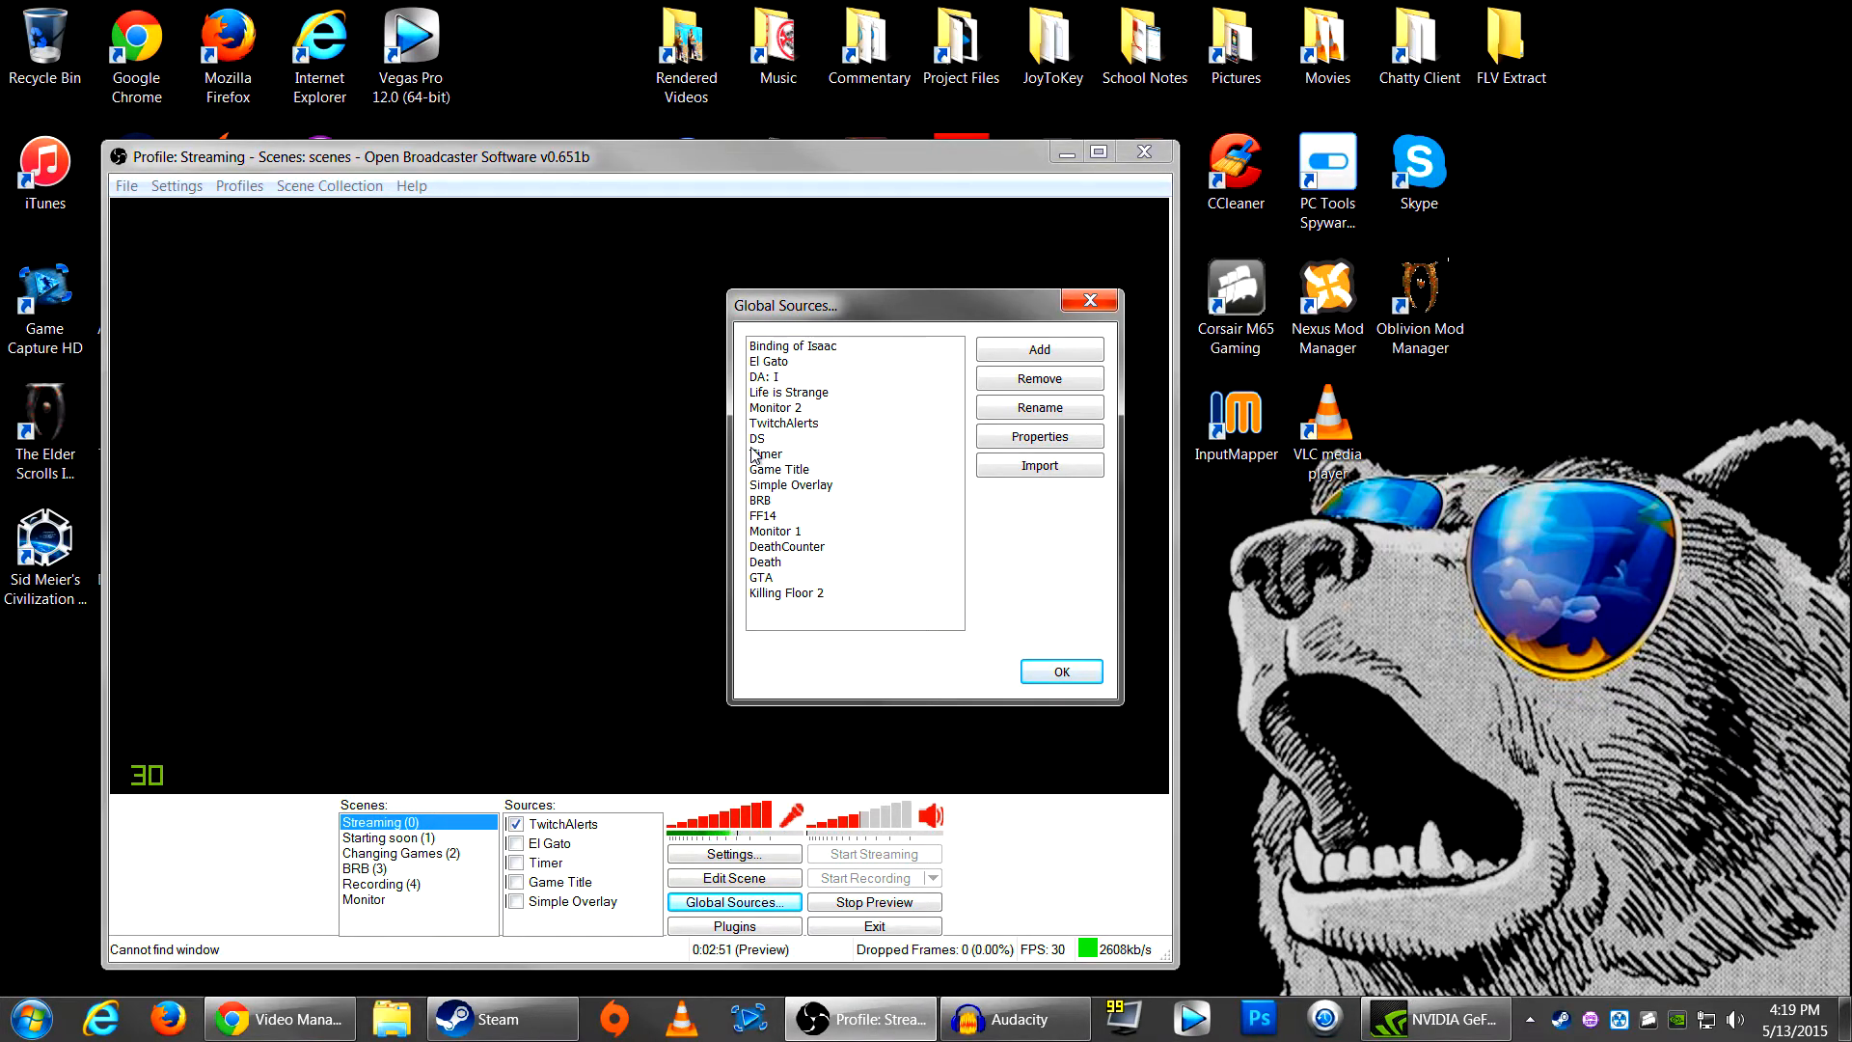
{"action": "left_click", "coordinate": [1053, 673]}
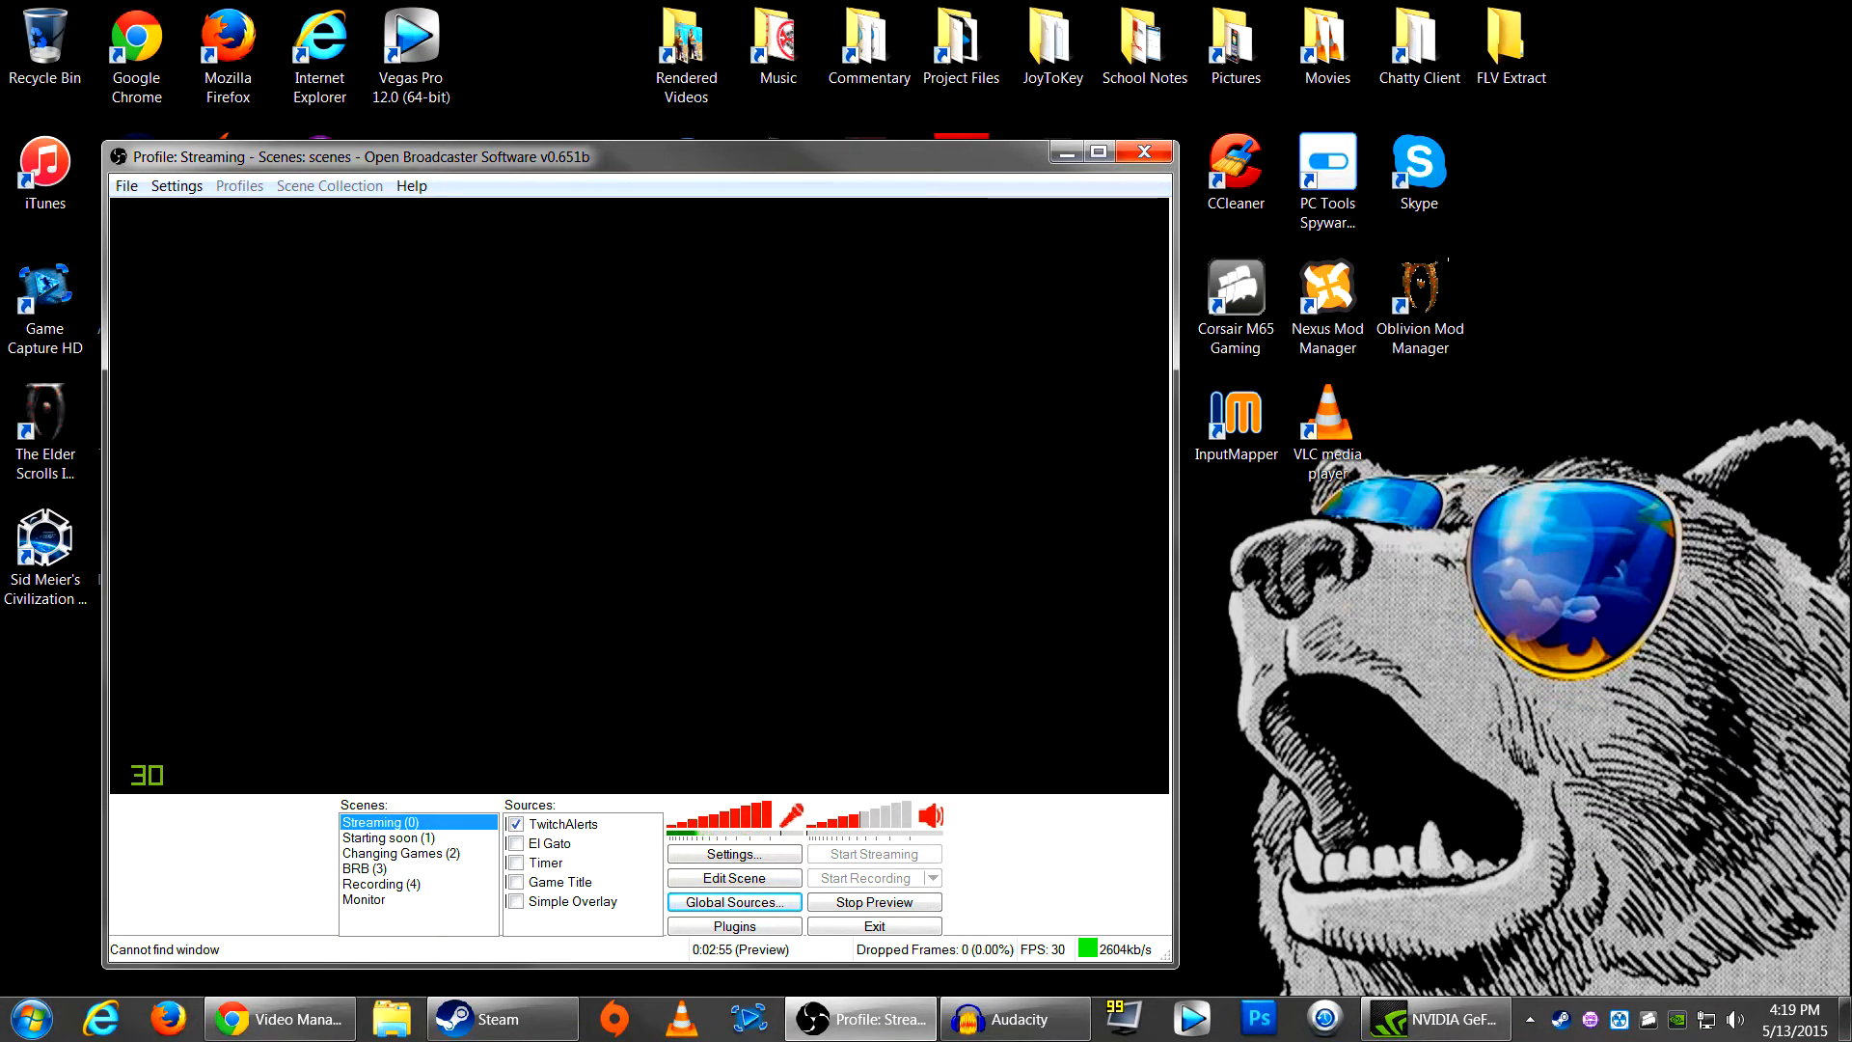
Step: Launch The Binding of Isaac: Rebirth, go past its title screen, and return to OBS with its window moved off the game
{"action": "left_click_drag", "start_coordinate": [644, 159], "coordinate": [978, 140]}
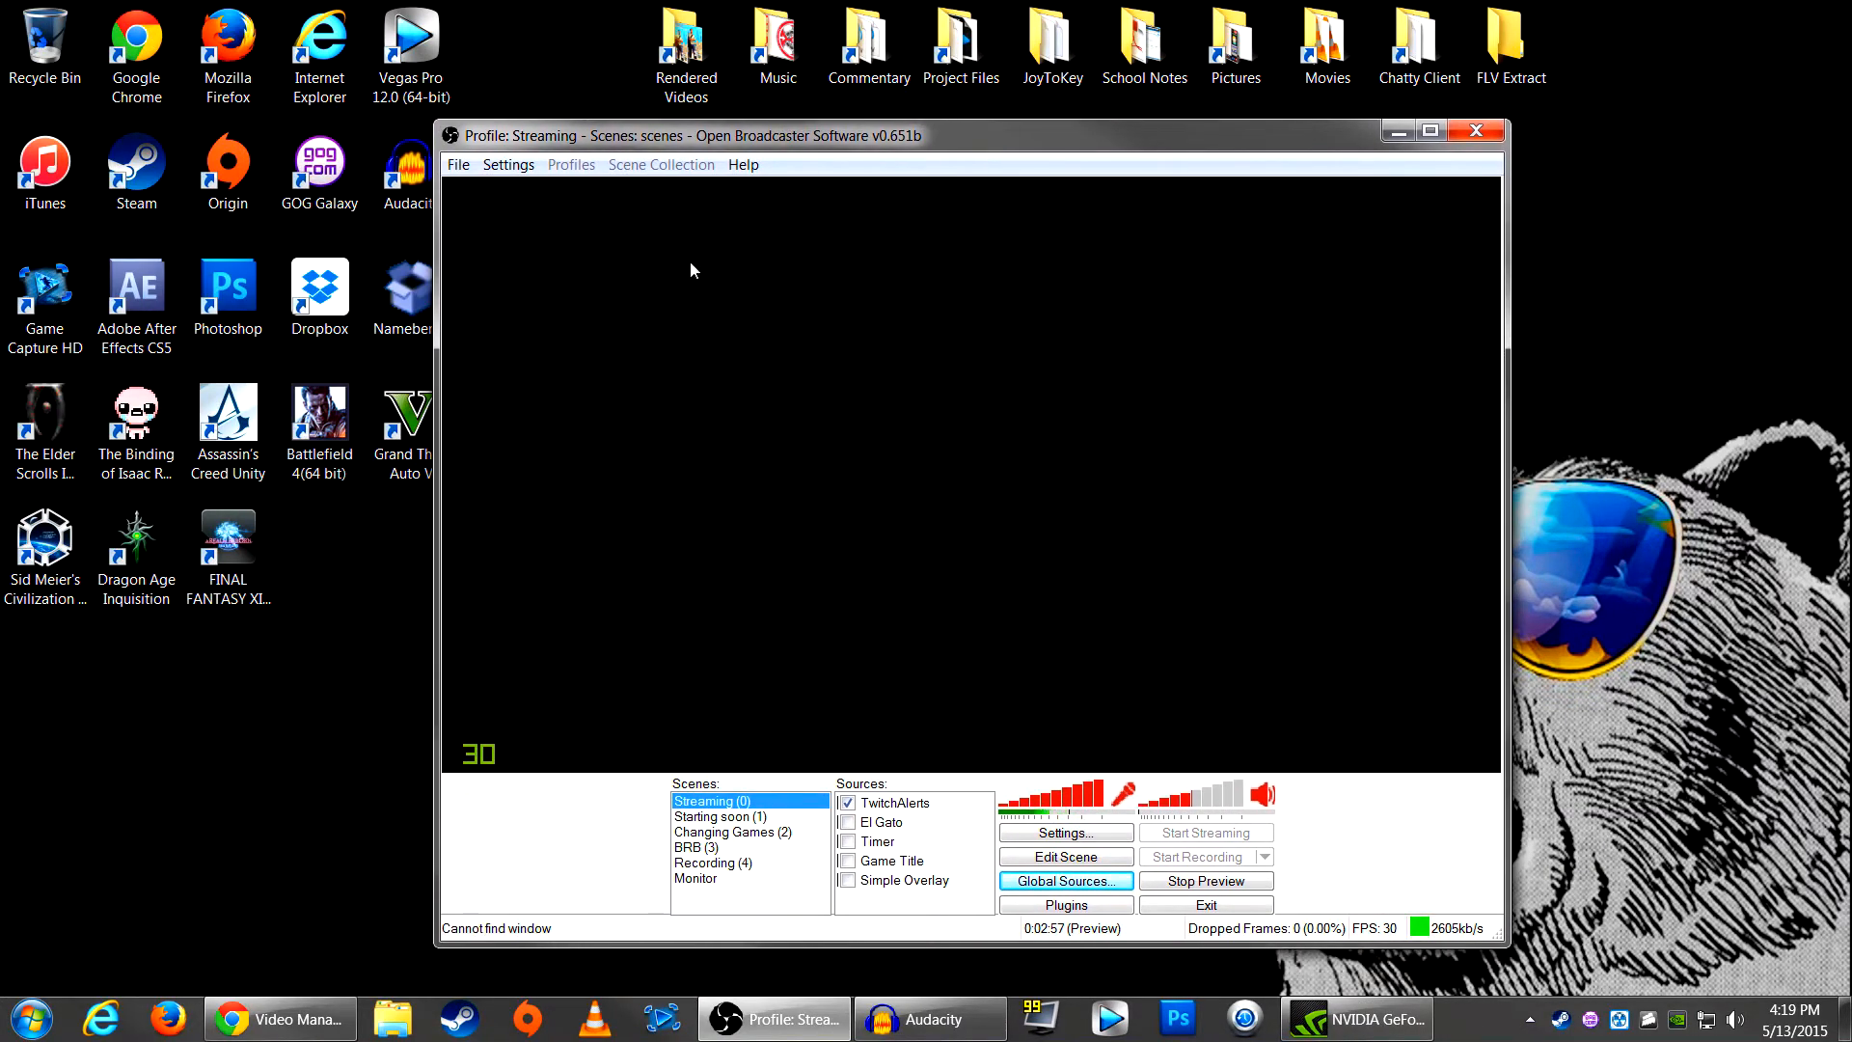
{"action": "left_click", "coordinate": [121, 442]}
{"action": "double_click", "coordinate": [120, 442]}
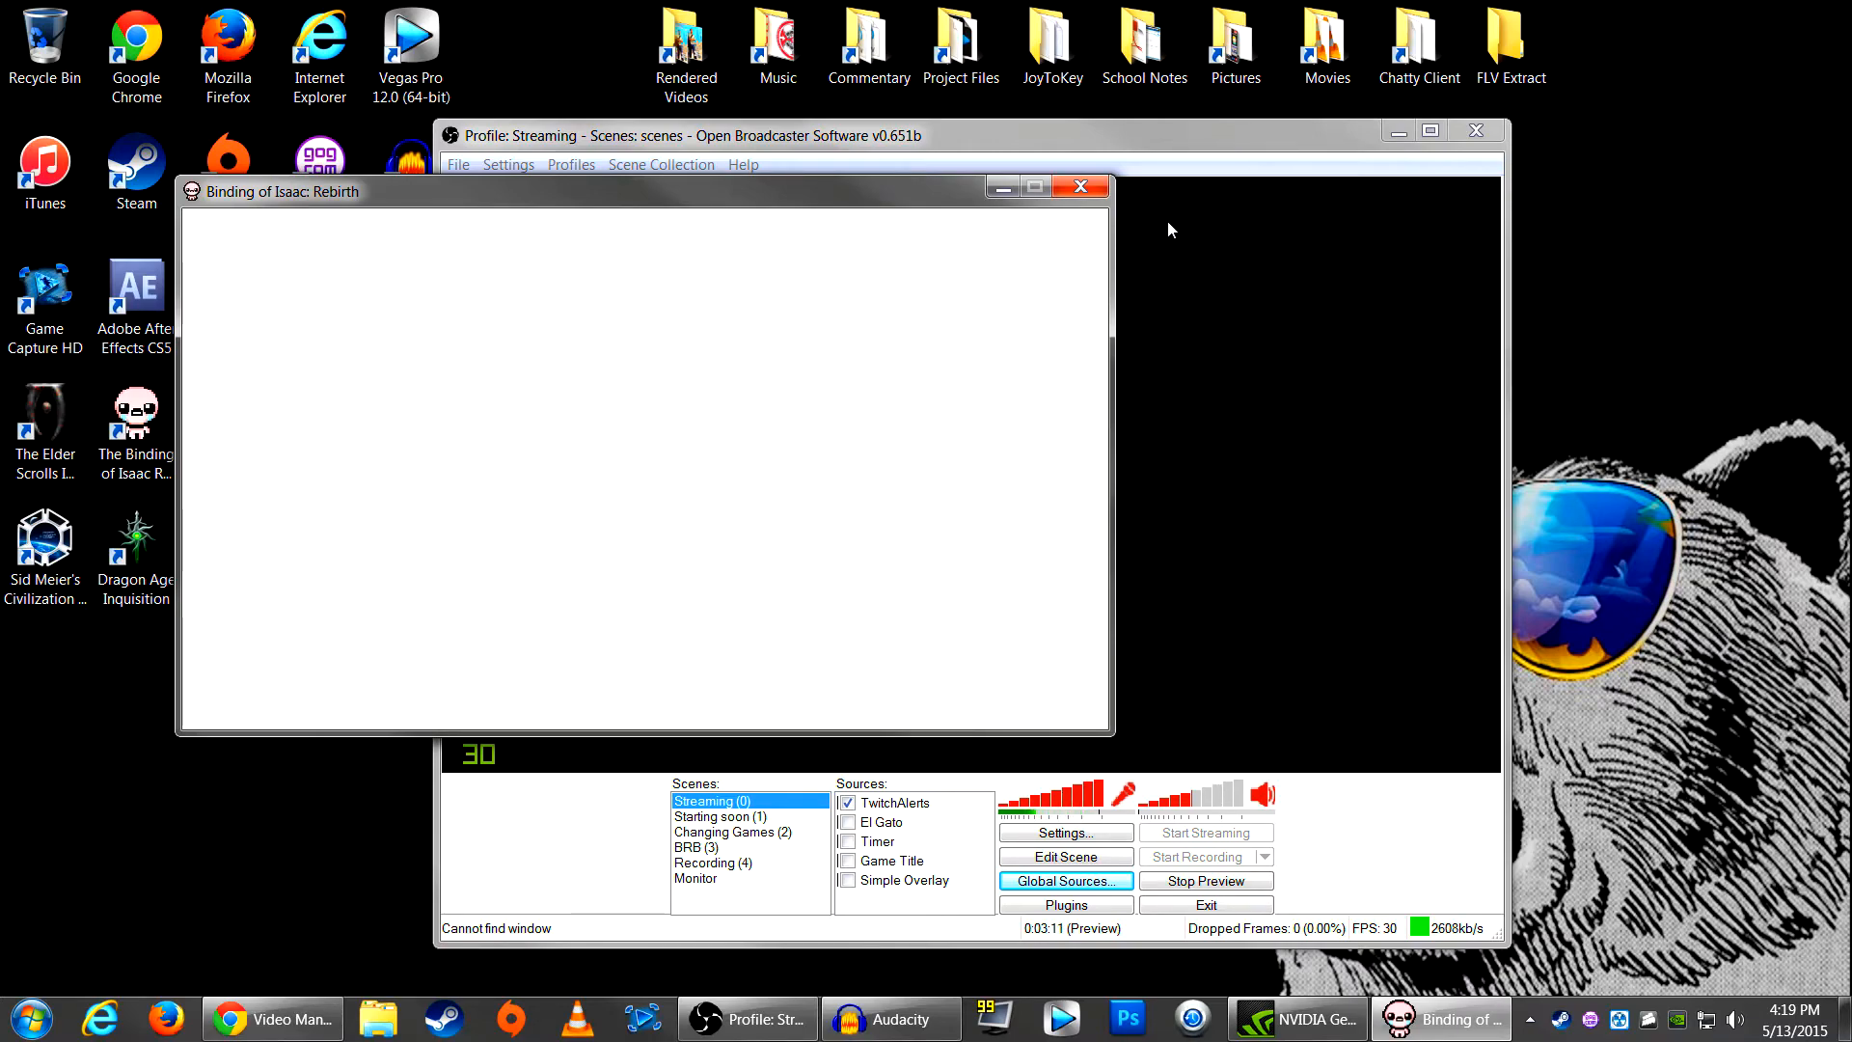
{"action": "left_click", "coordinate": [1182, 265]}
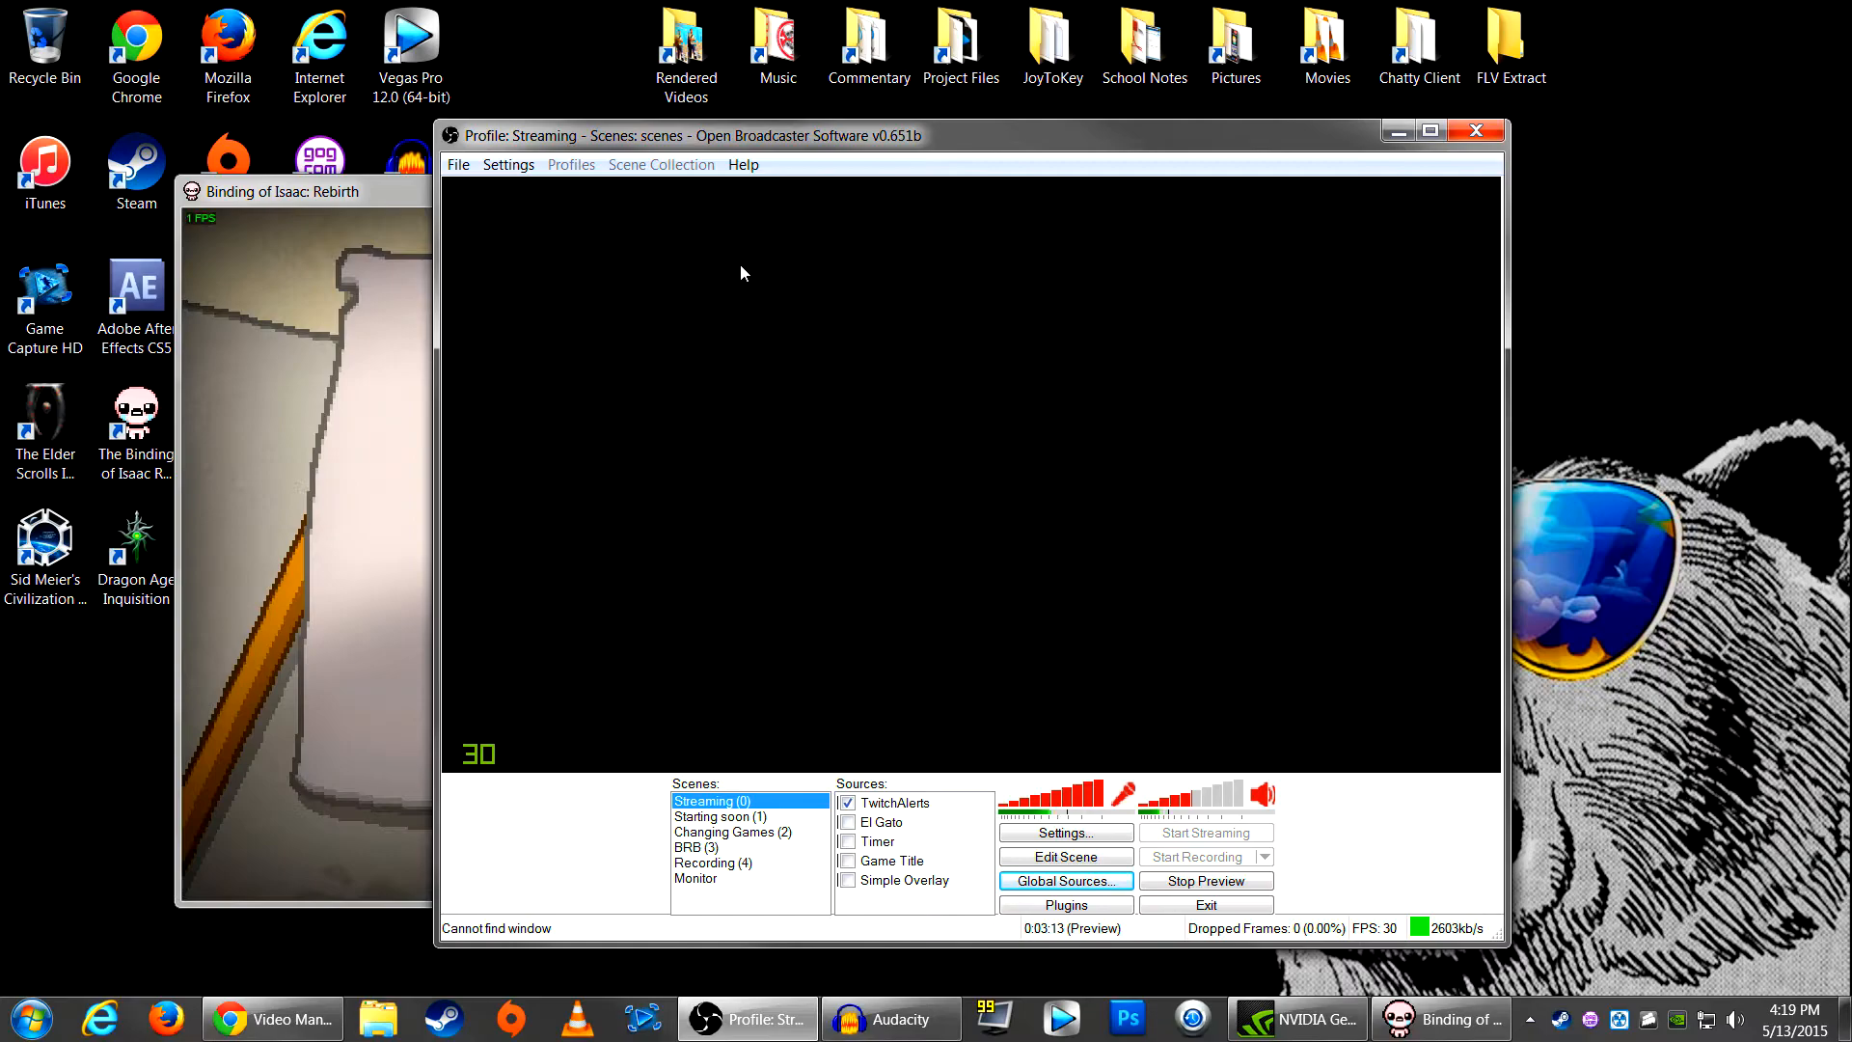
{"action": "left_click", "coordinate": [393, 190]}
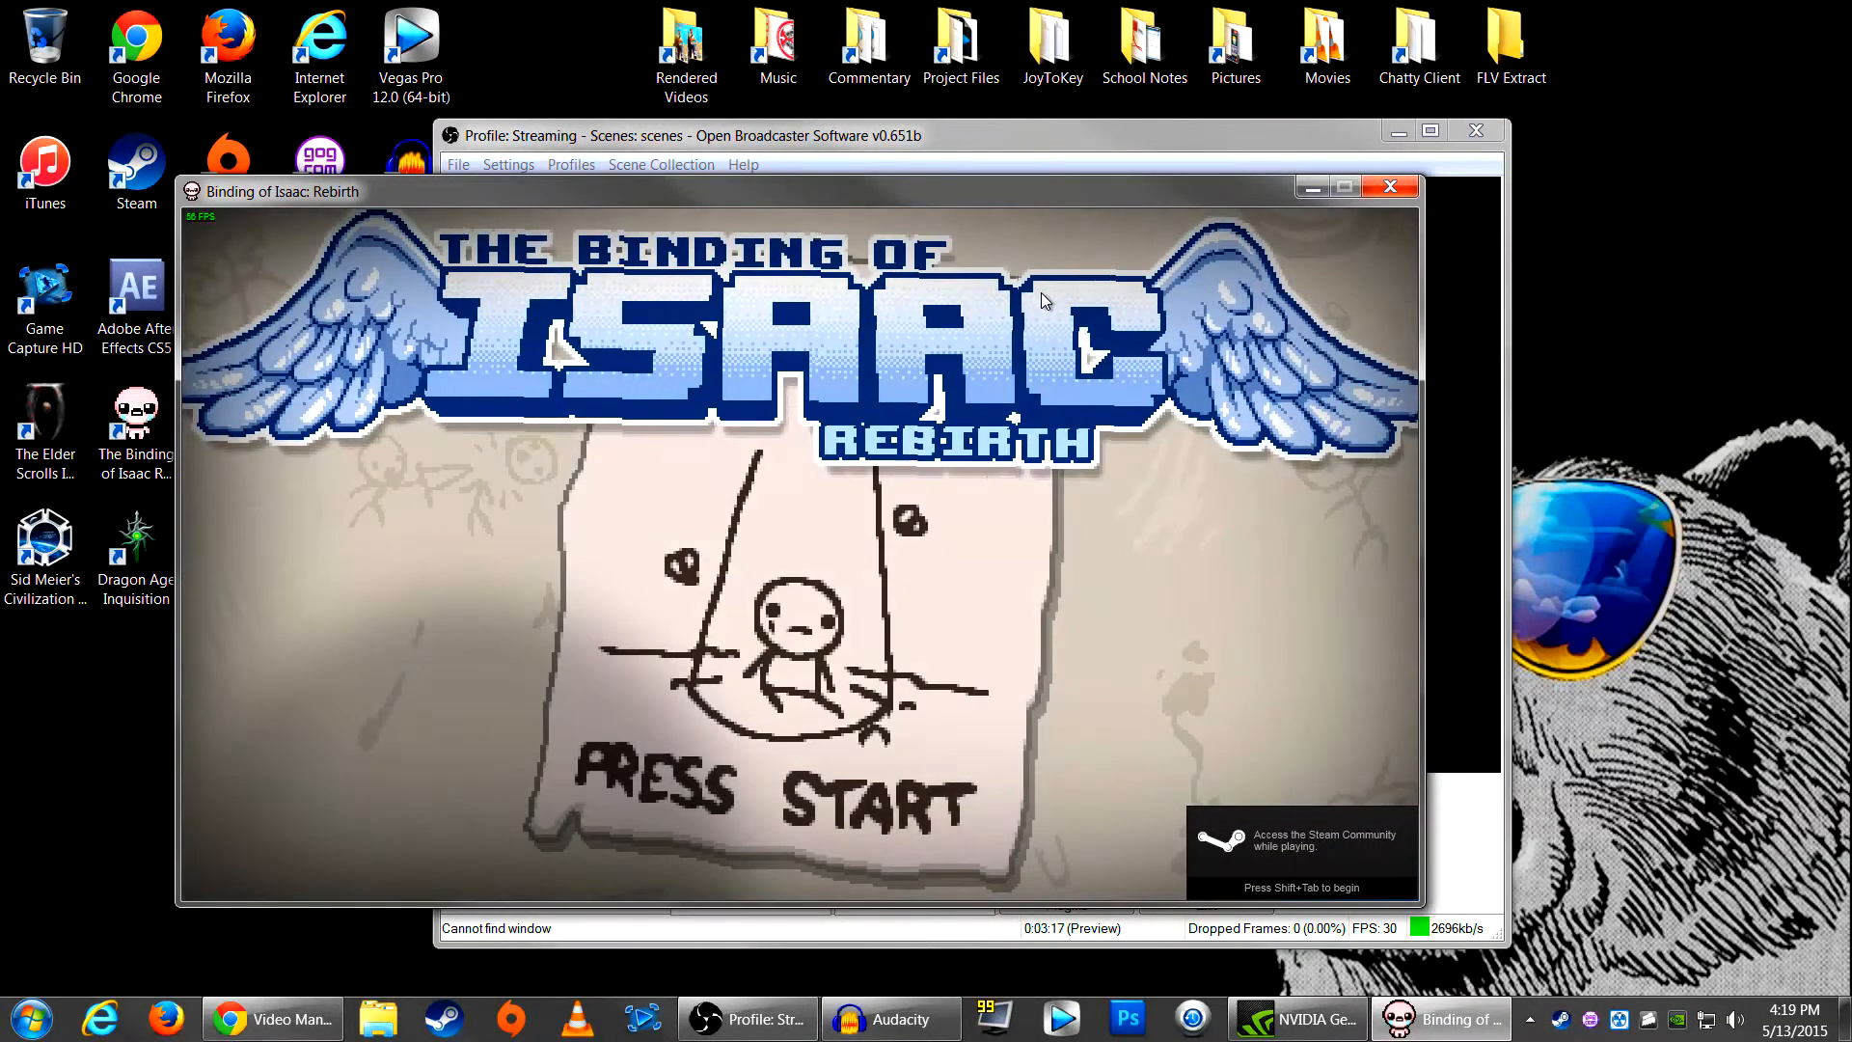
{"action": "key", "text": "Return"}
{"action": "key", "text": "Return"}
{"action": "left_click", "coordinate": [1096, 147]}
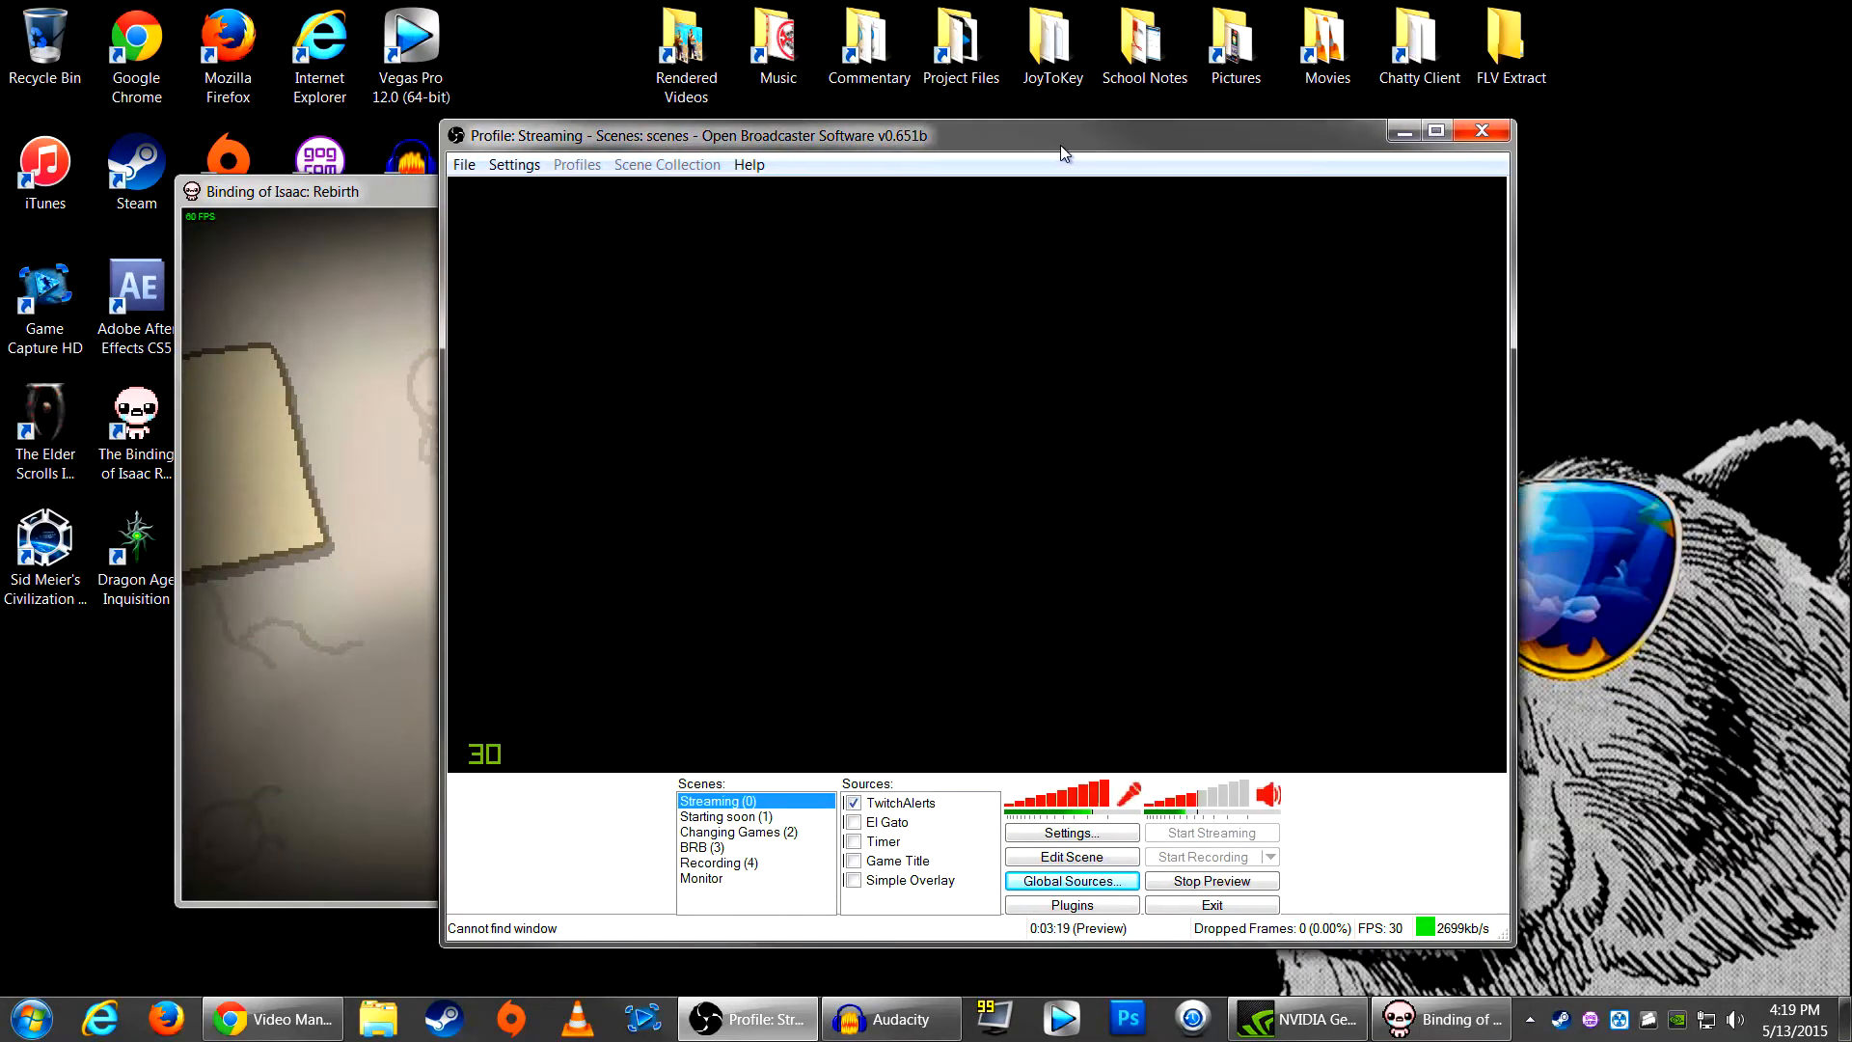
{"action": "left_click_drag", "start_coordinate": [1056, 147], "coordinate": [1185, 147]}
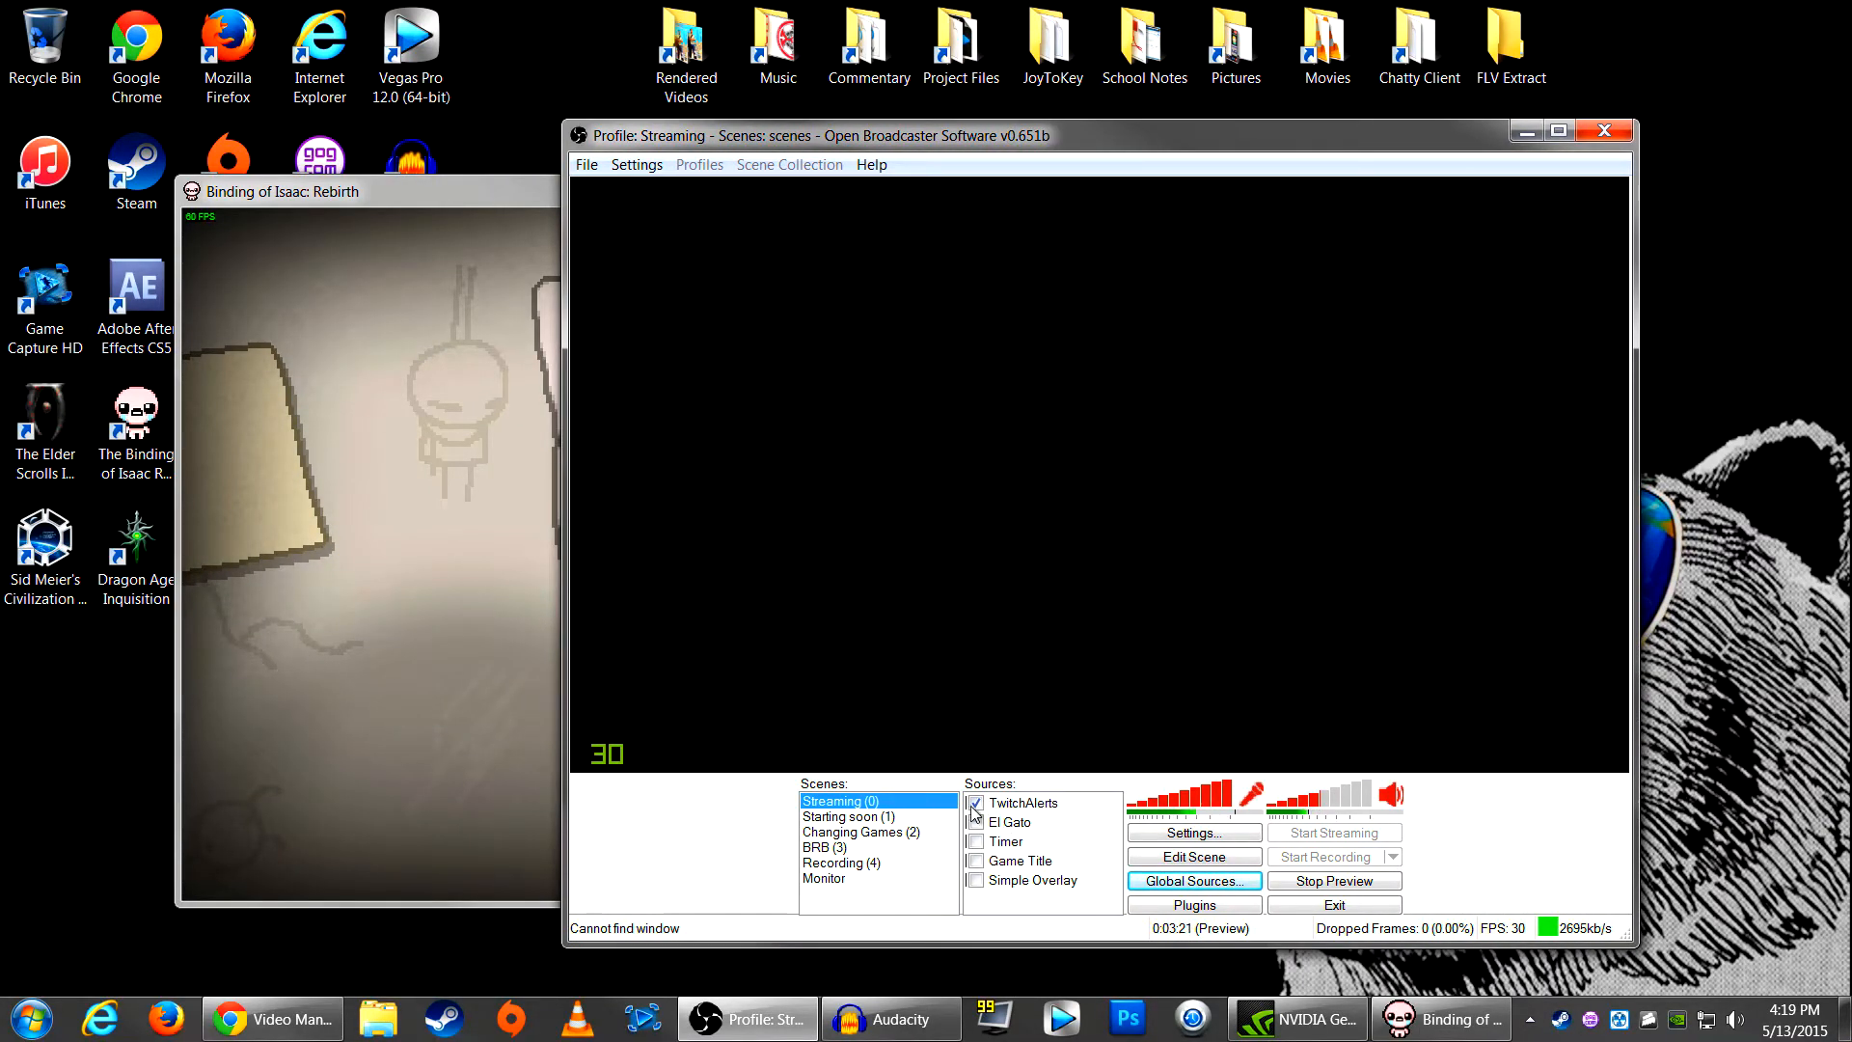
Step: Look over the scene options and the global sources that can be added to the Streaming scene, without adding any
{"action": "right_click", "coordinate": [847, 900]}
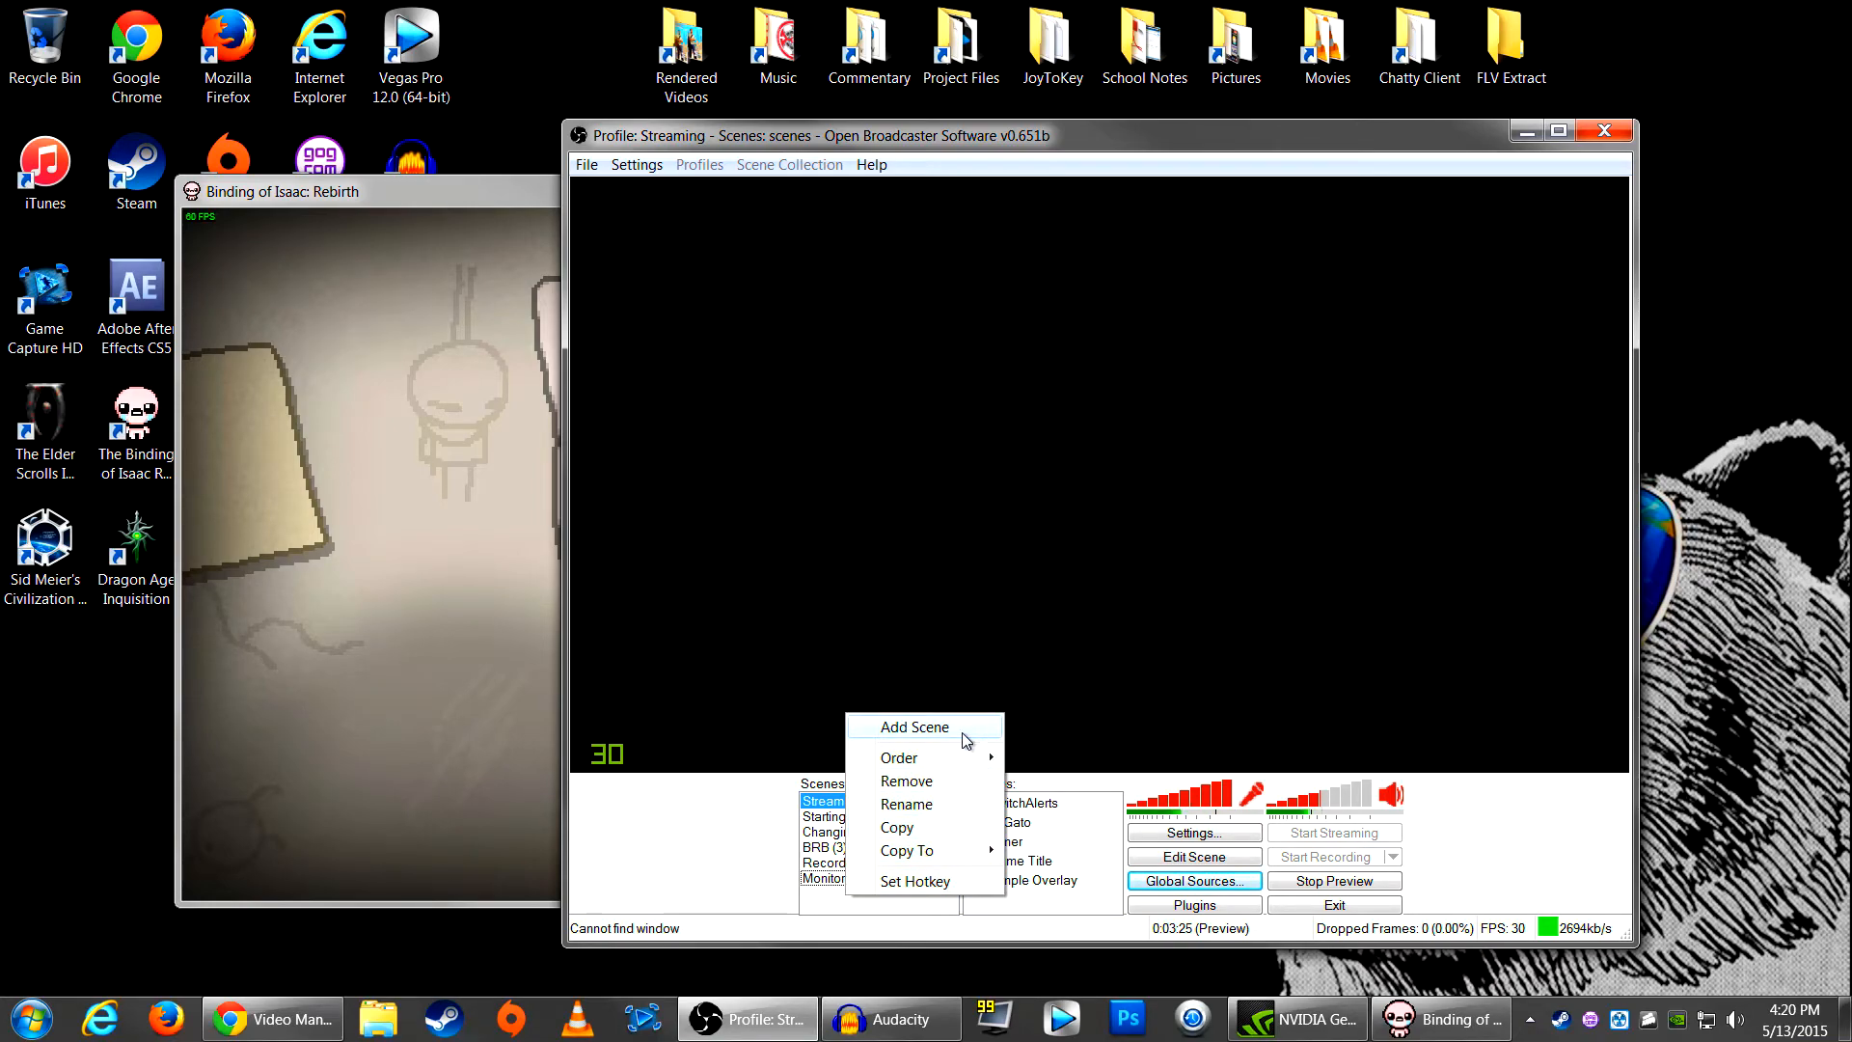
{"action": "left_click", "coordinate": [814, 722]}
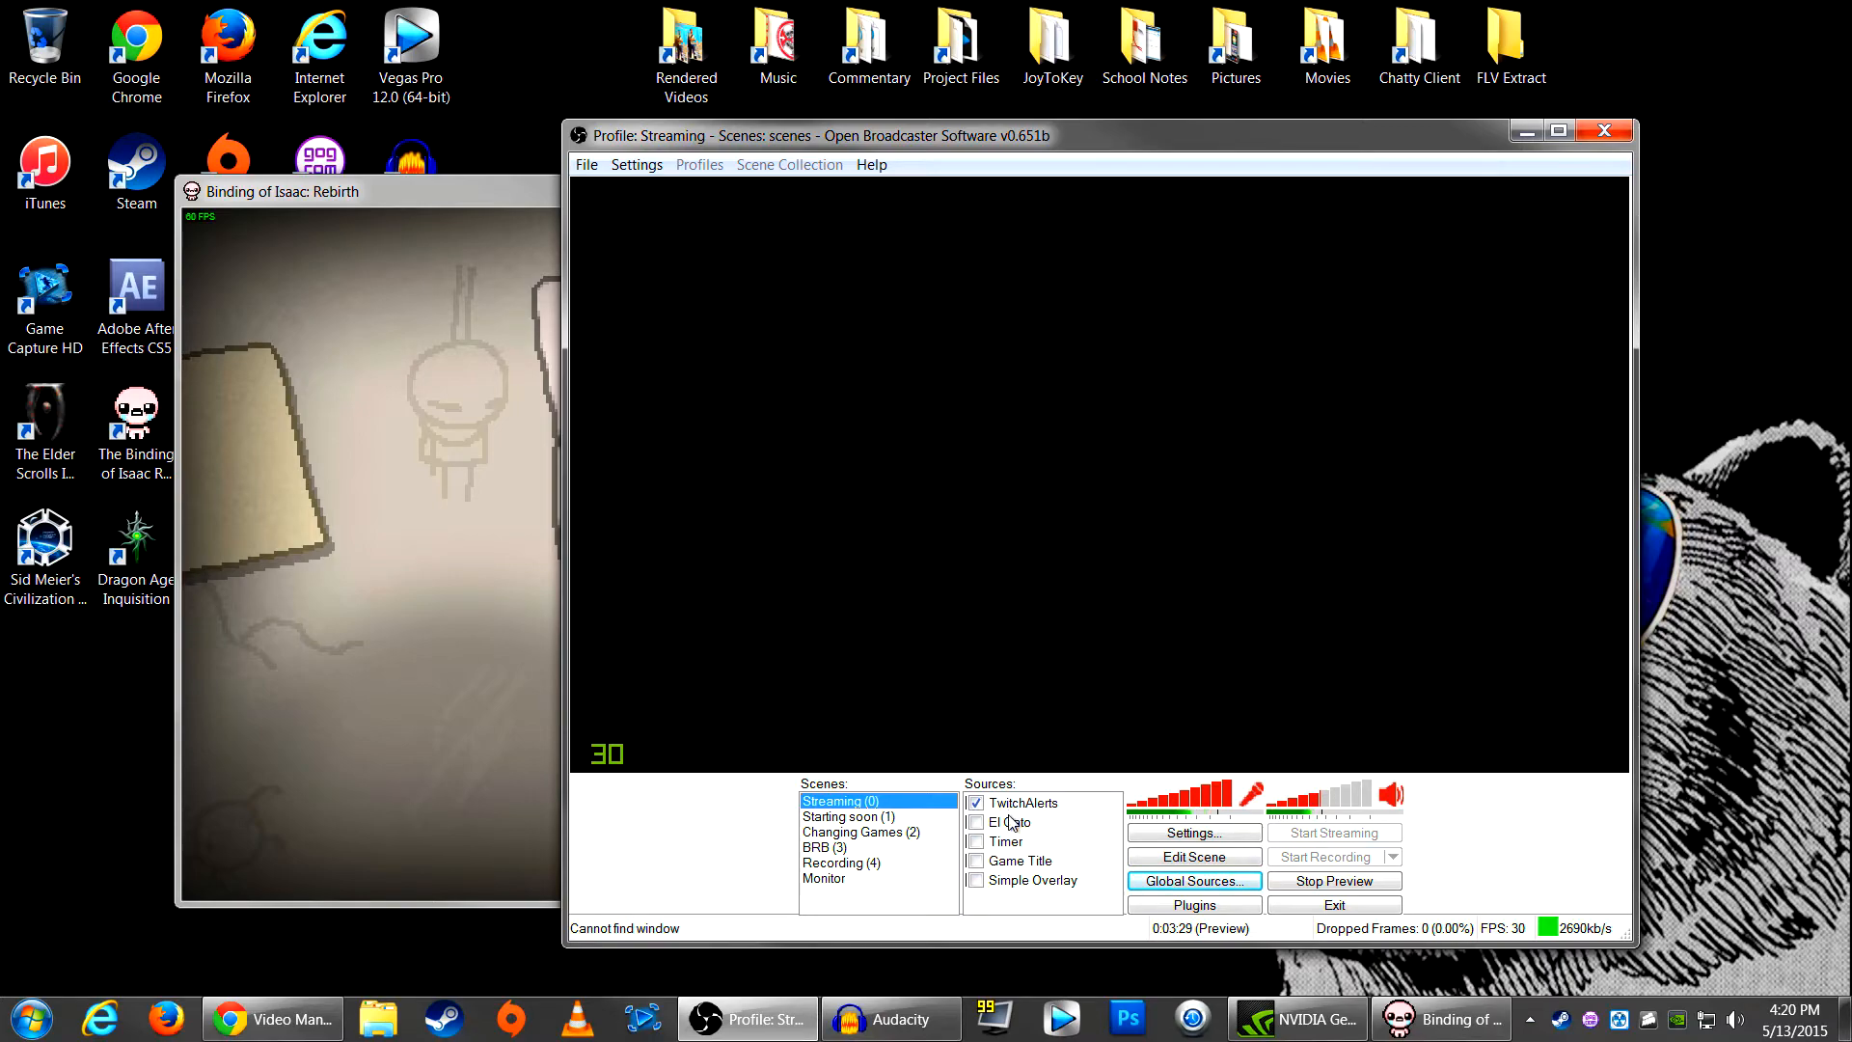
{"action": "right_click", "coordinate": [1012, 910]}
{"action": "mouse_move", "coordinate": [1075, 917]}
{"action": "mouse_move", "coordinate": [1279, 825]}
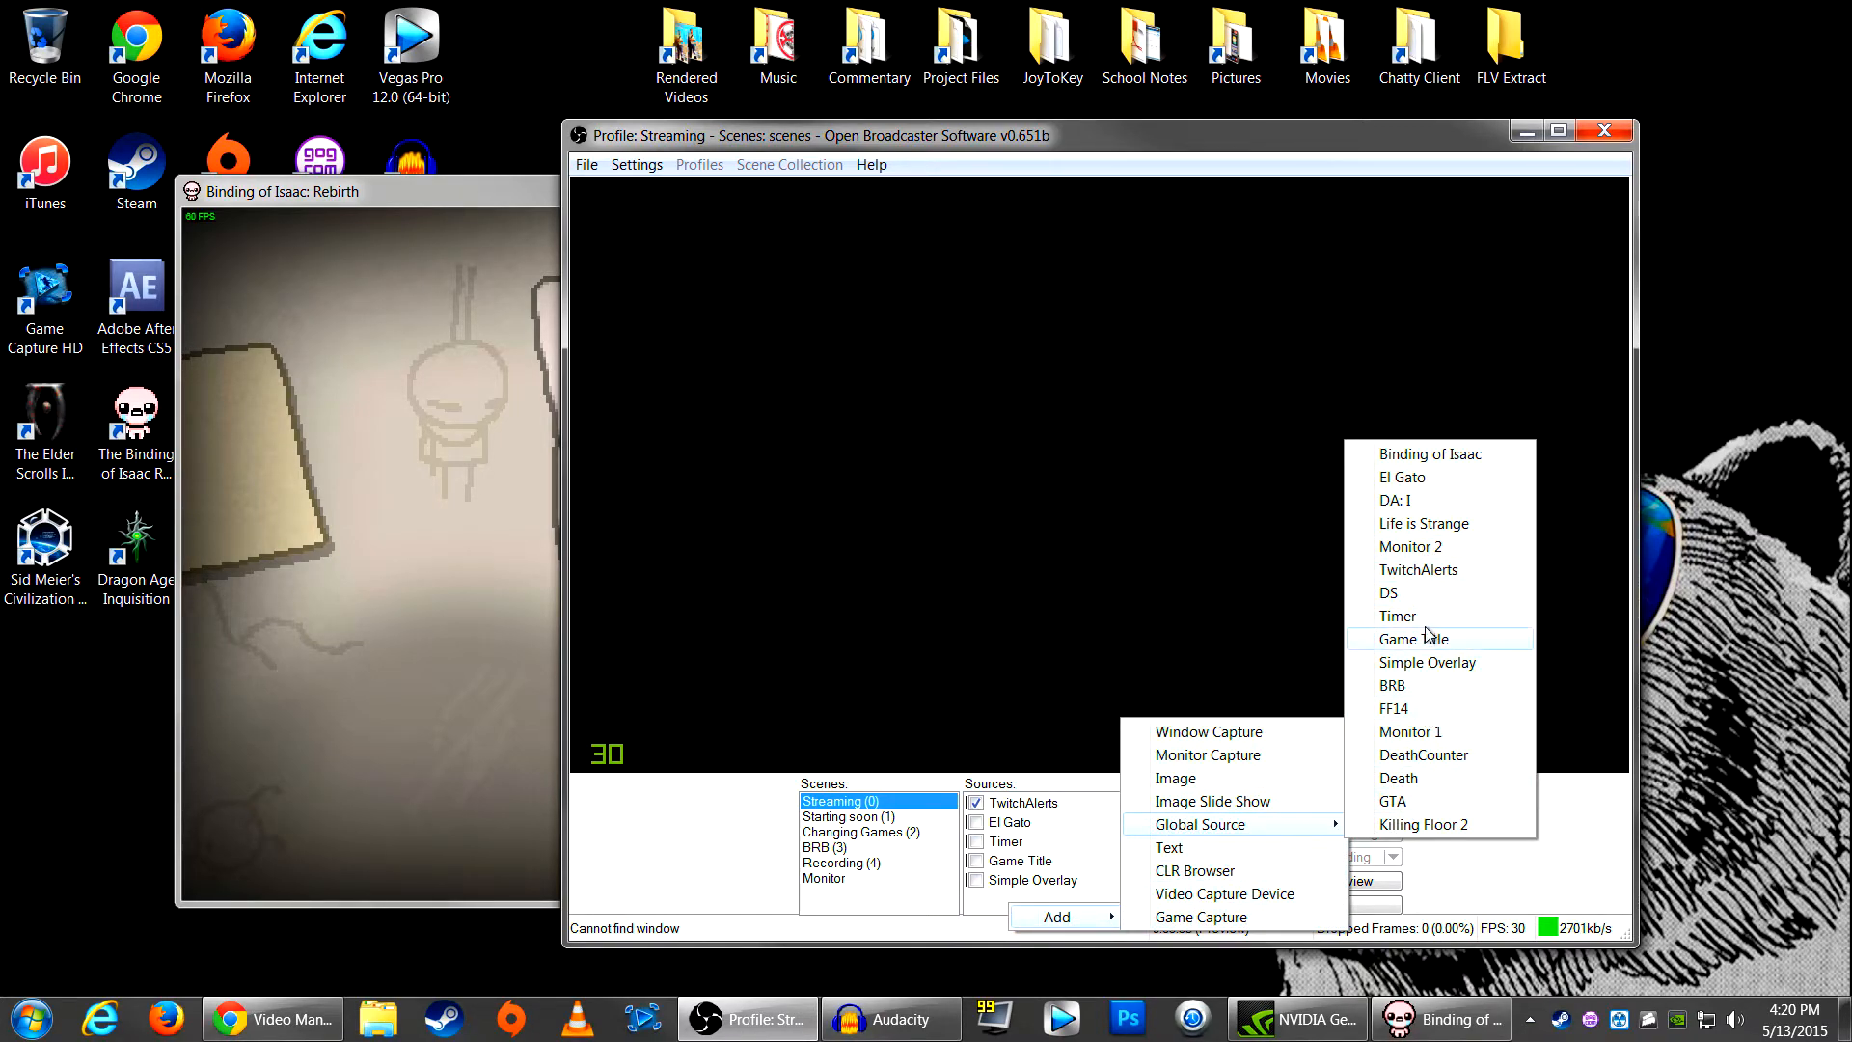
{"action": "left_click", "coordinate": [1224, 691]}
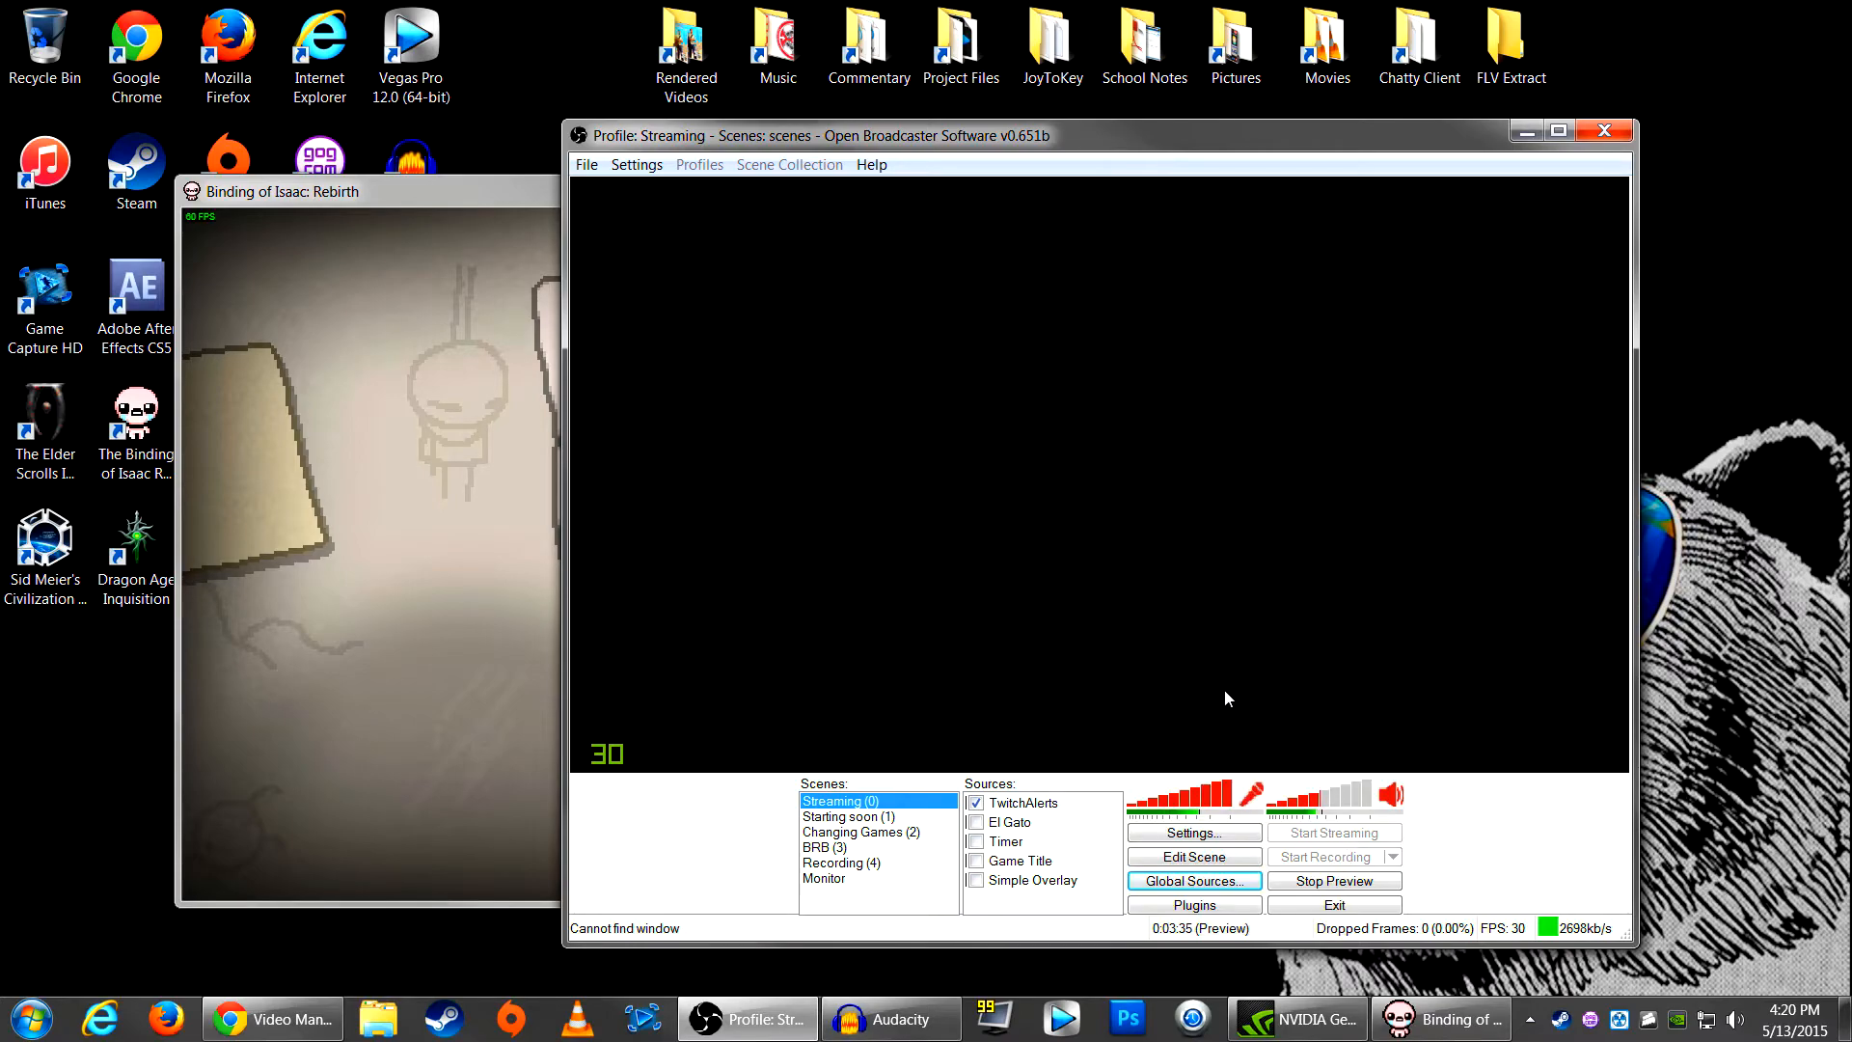
Step: Remove the existing Binding of Isaac source from the global sources
{"action": "left_click", "coordinate": [1227, 883]}
{"action": "left_click", "coordinate": [849, 350]}
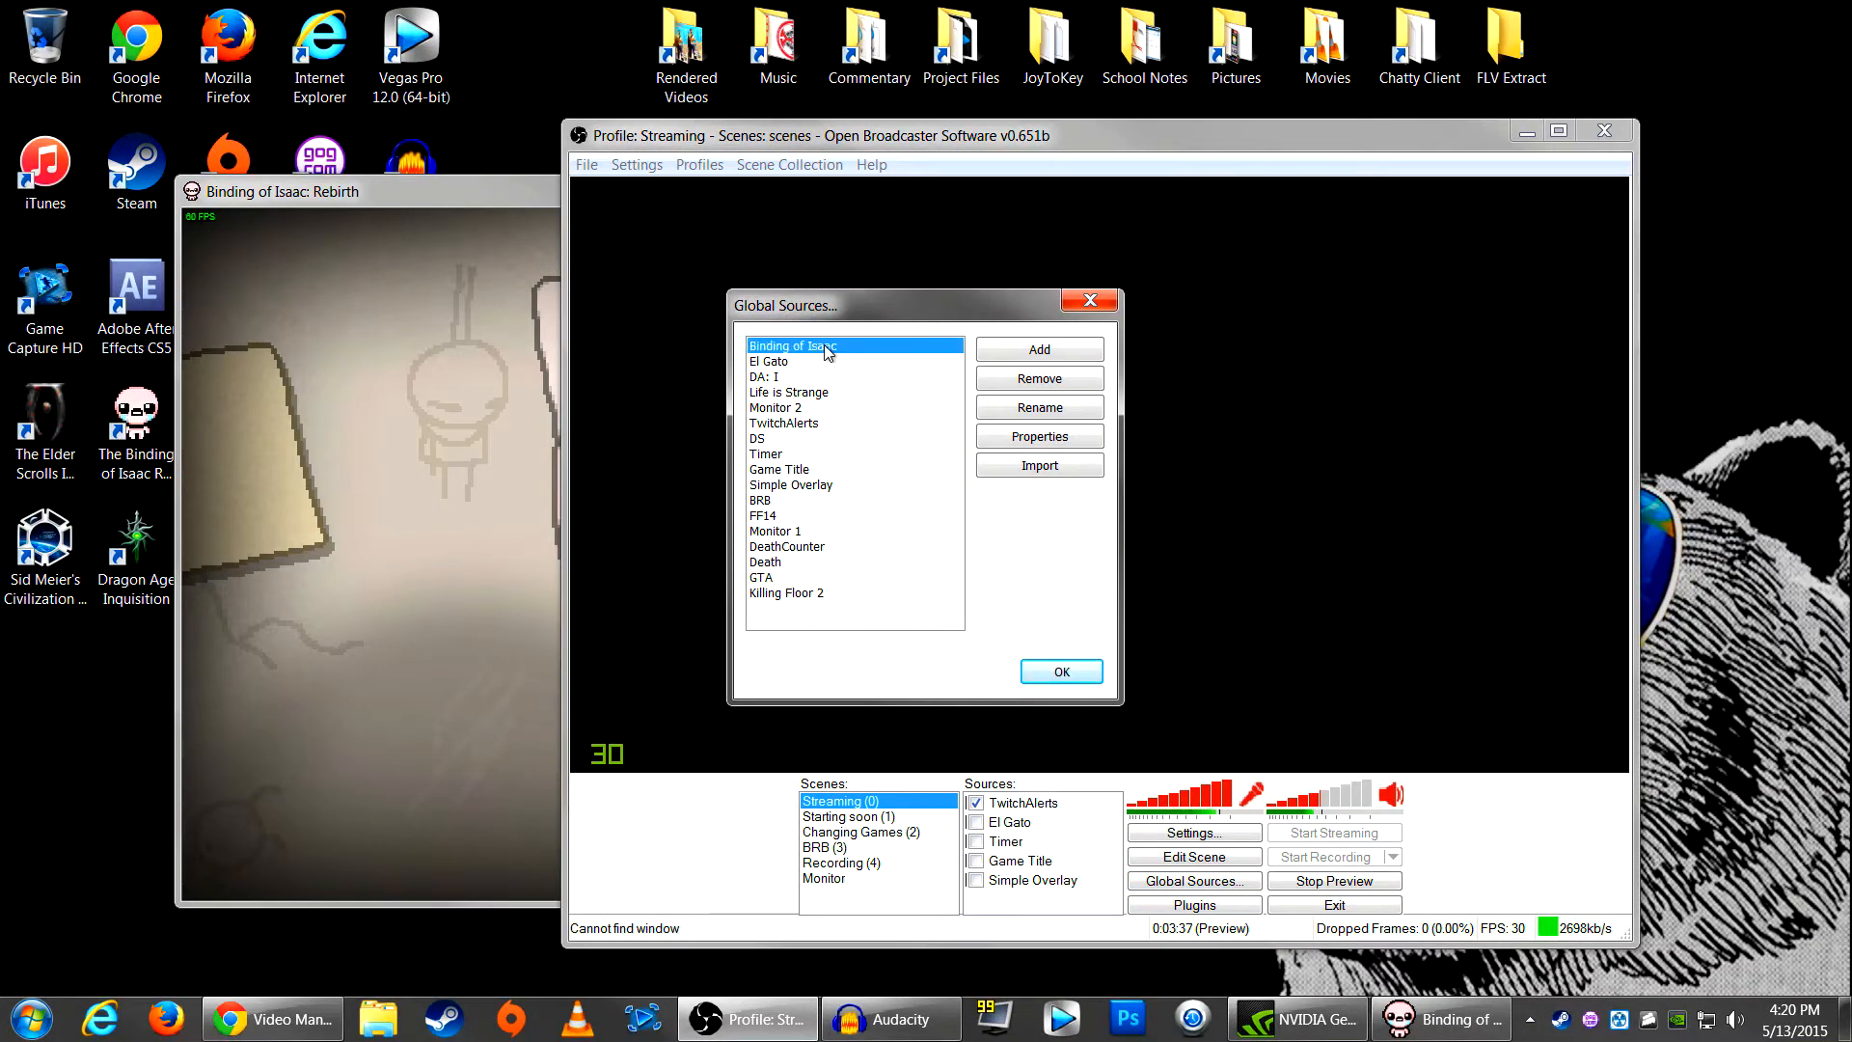
{"action": "left_click", "coordinate": [1061, 381]}
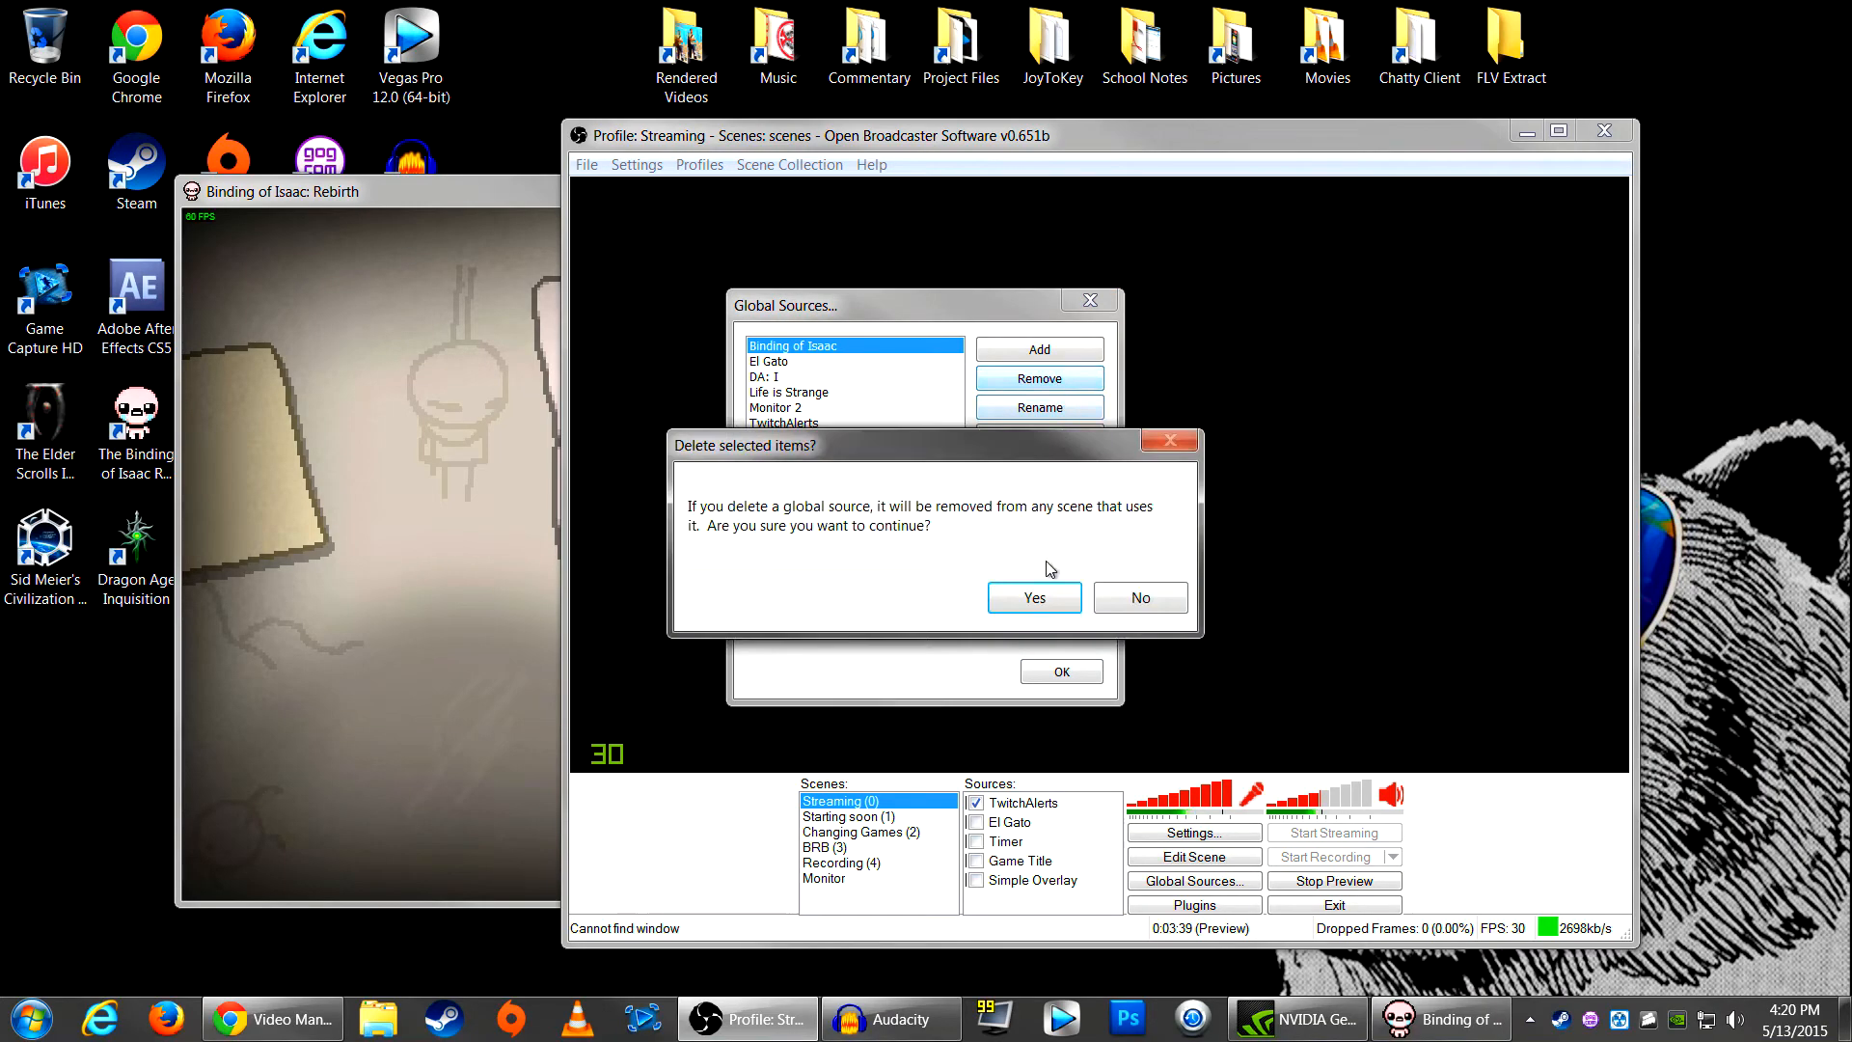
{"action": "left_click", "coordinate": [1046, 598]}
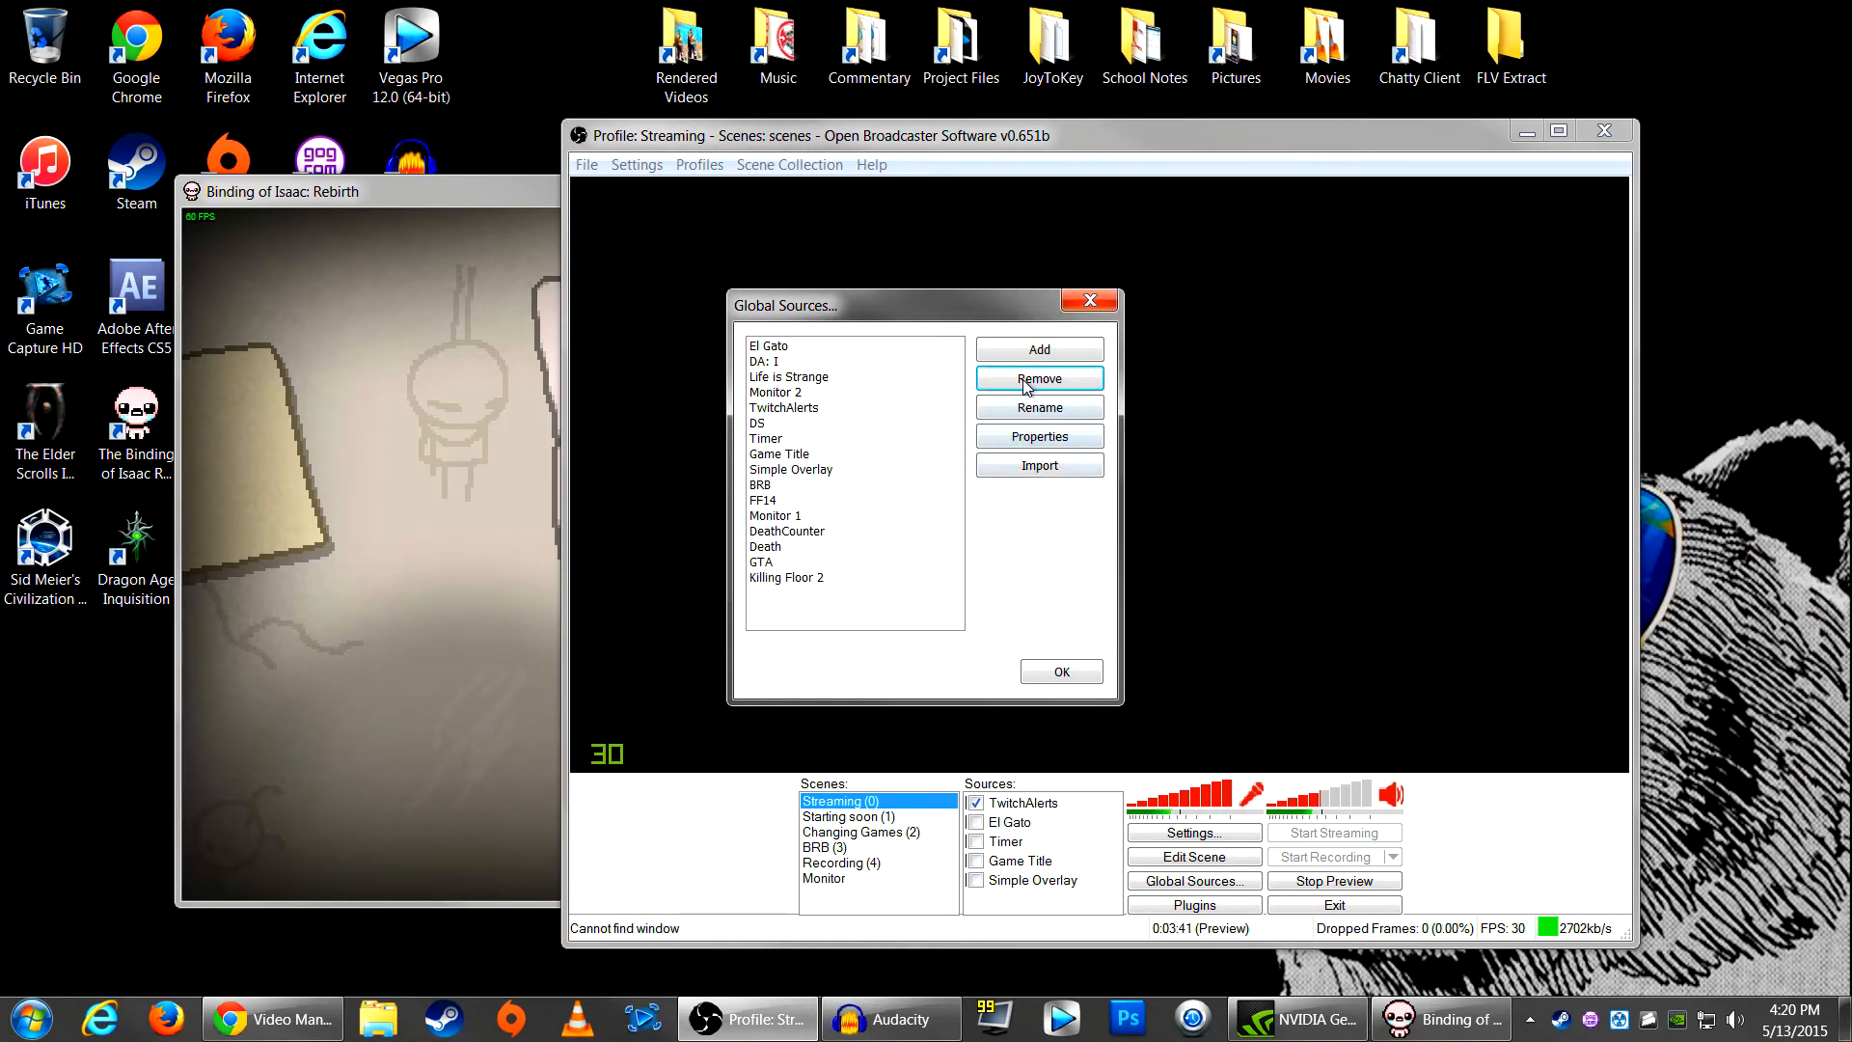
Step: Add a Game Capture global source named Binding of Isaac that captures the [isaac-ng]: Binding of Isaac: Rebirth application
{"action": "left_click", "coordinate": [1028, 357]}
{"action": "left_click", "coordinate": [1100, 530]}
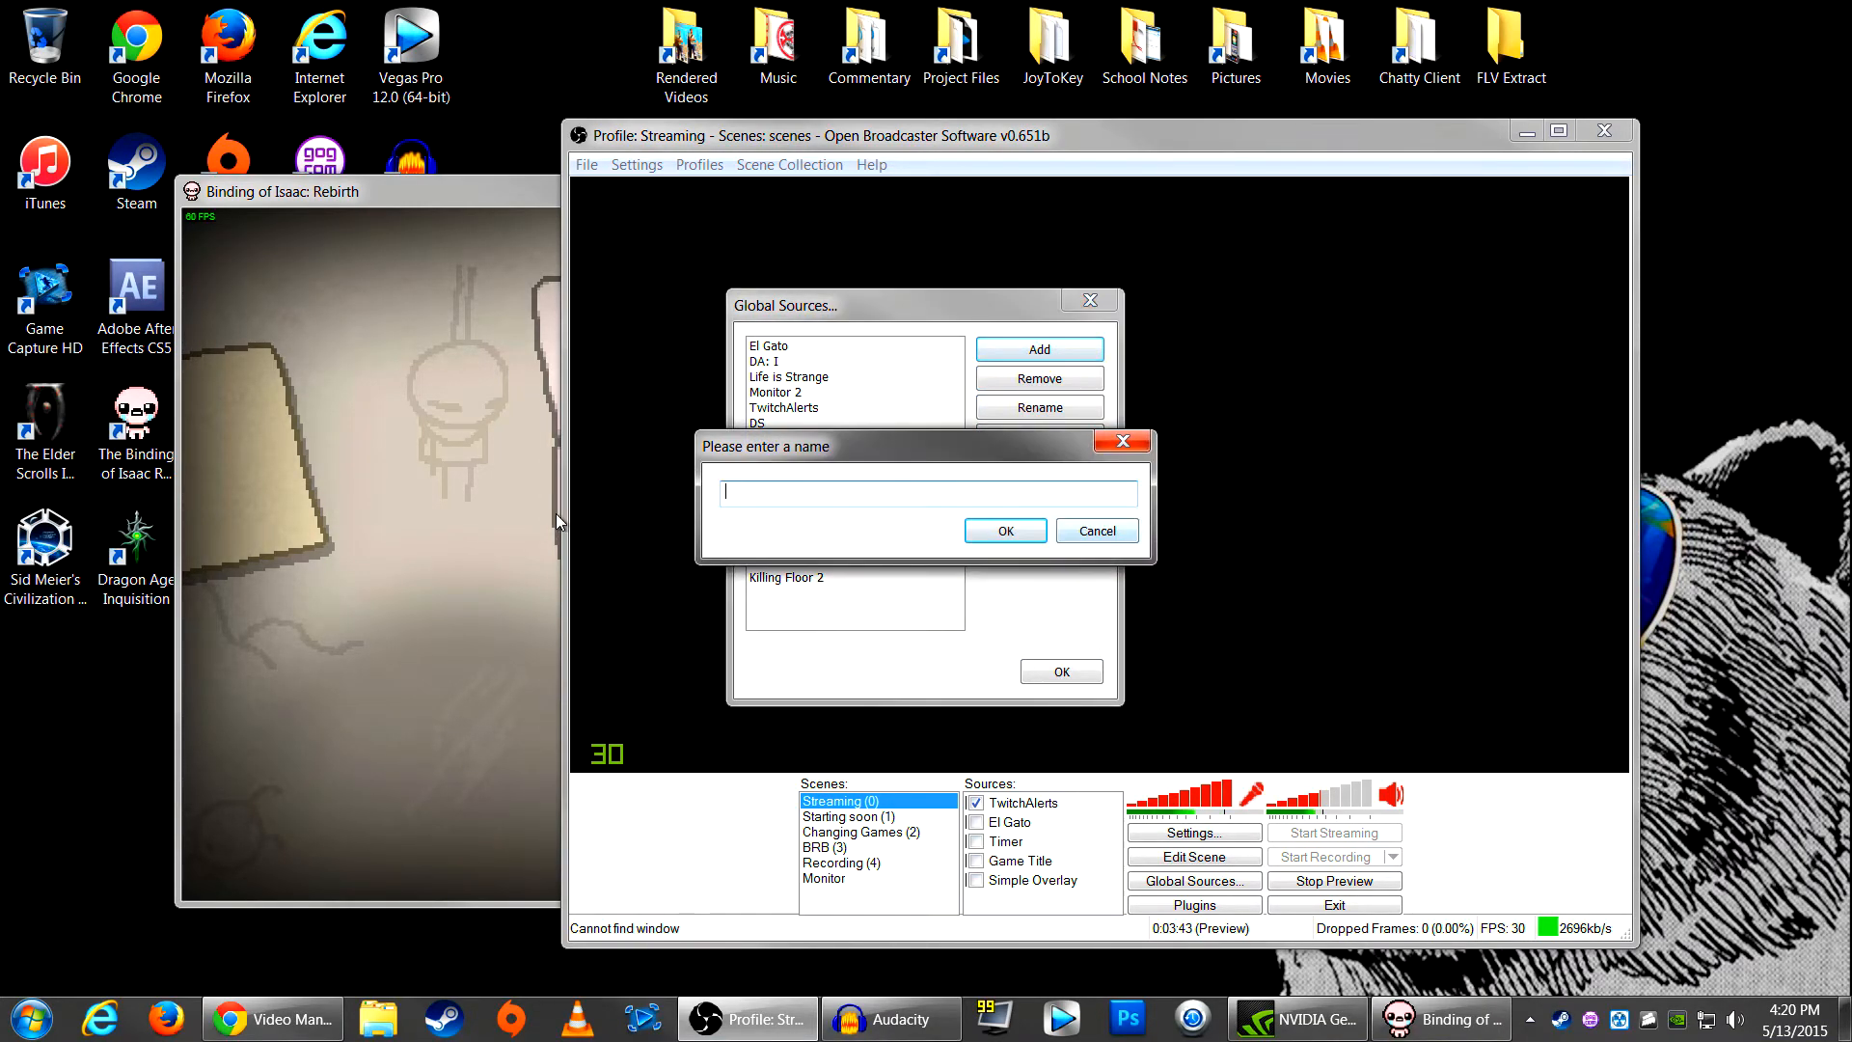
{"action": "type", "text": "Binding of Isaac"}
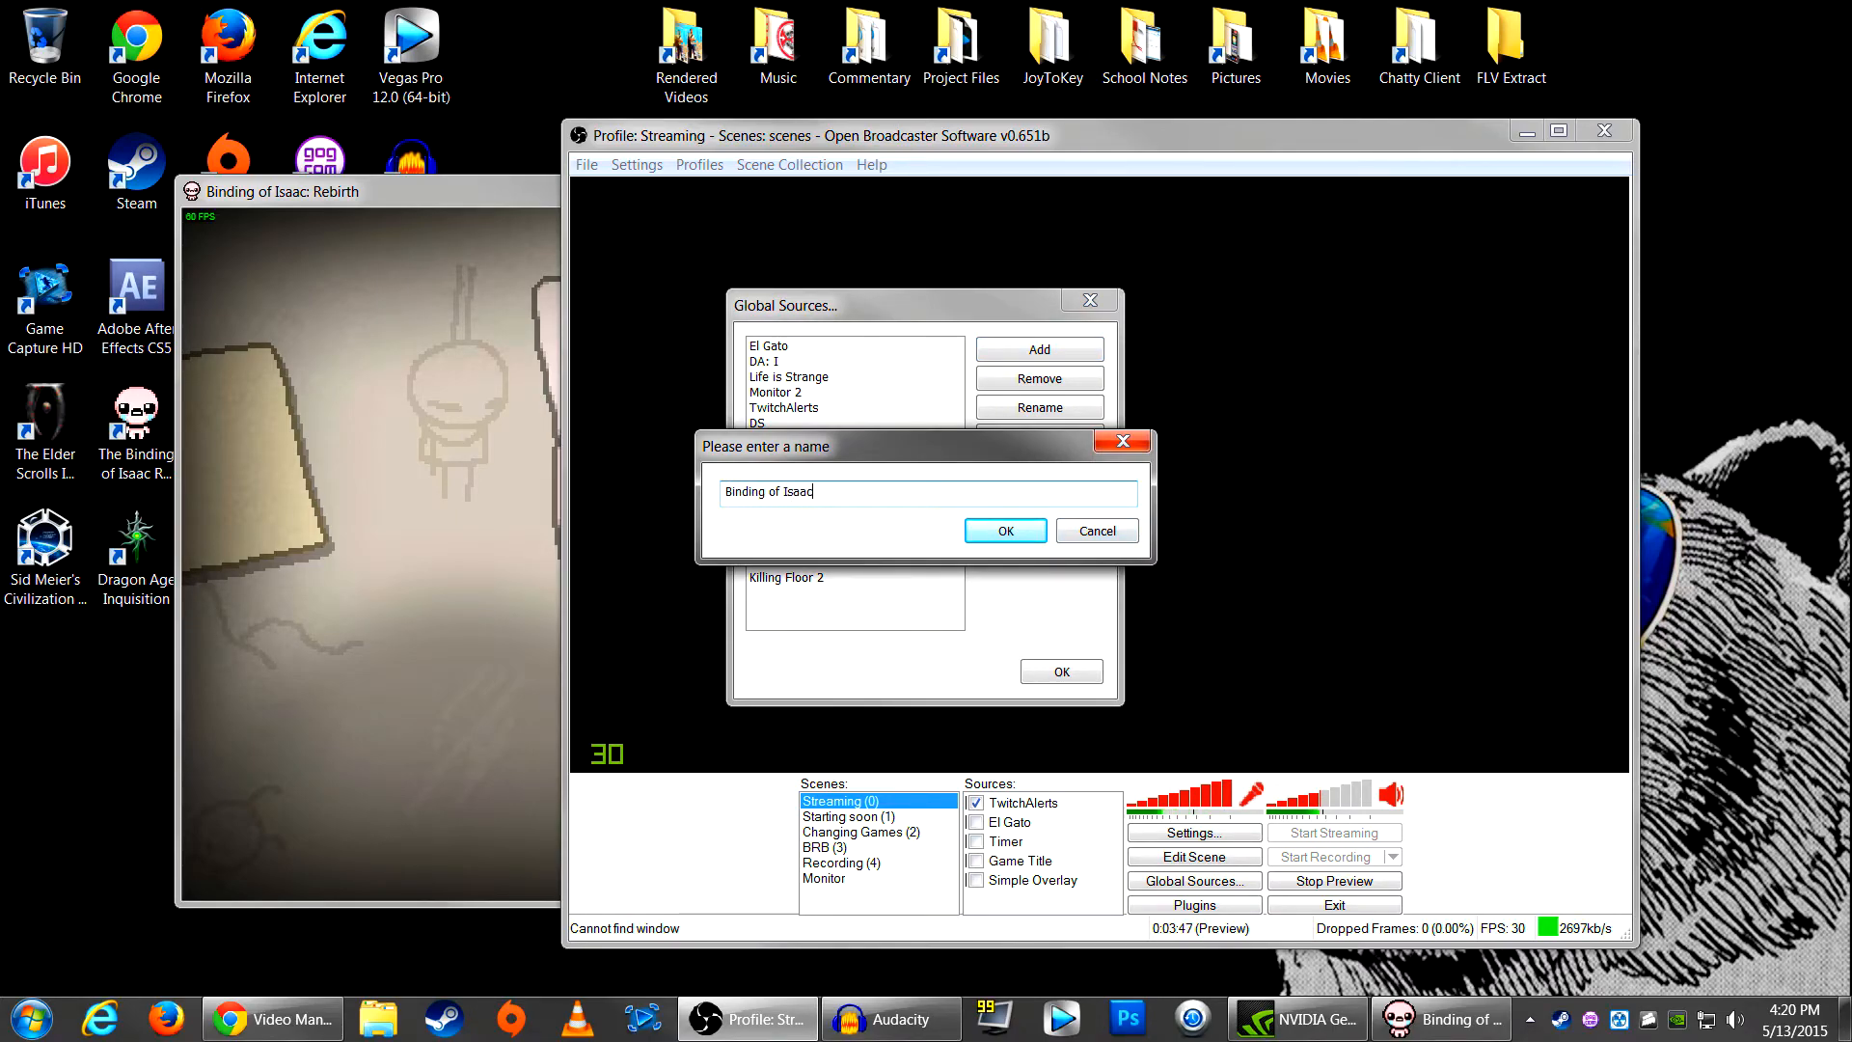
{"action": "key", "text": "Return"}
{"action": "left_click", "coordinate": [1245, 264]}
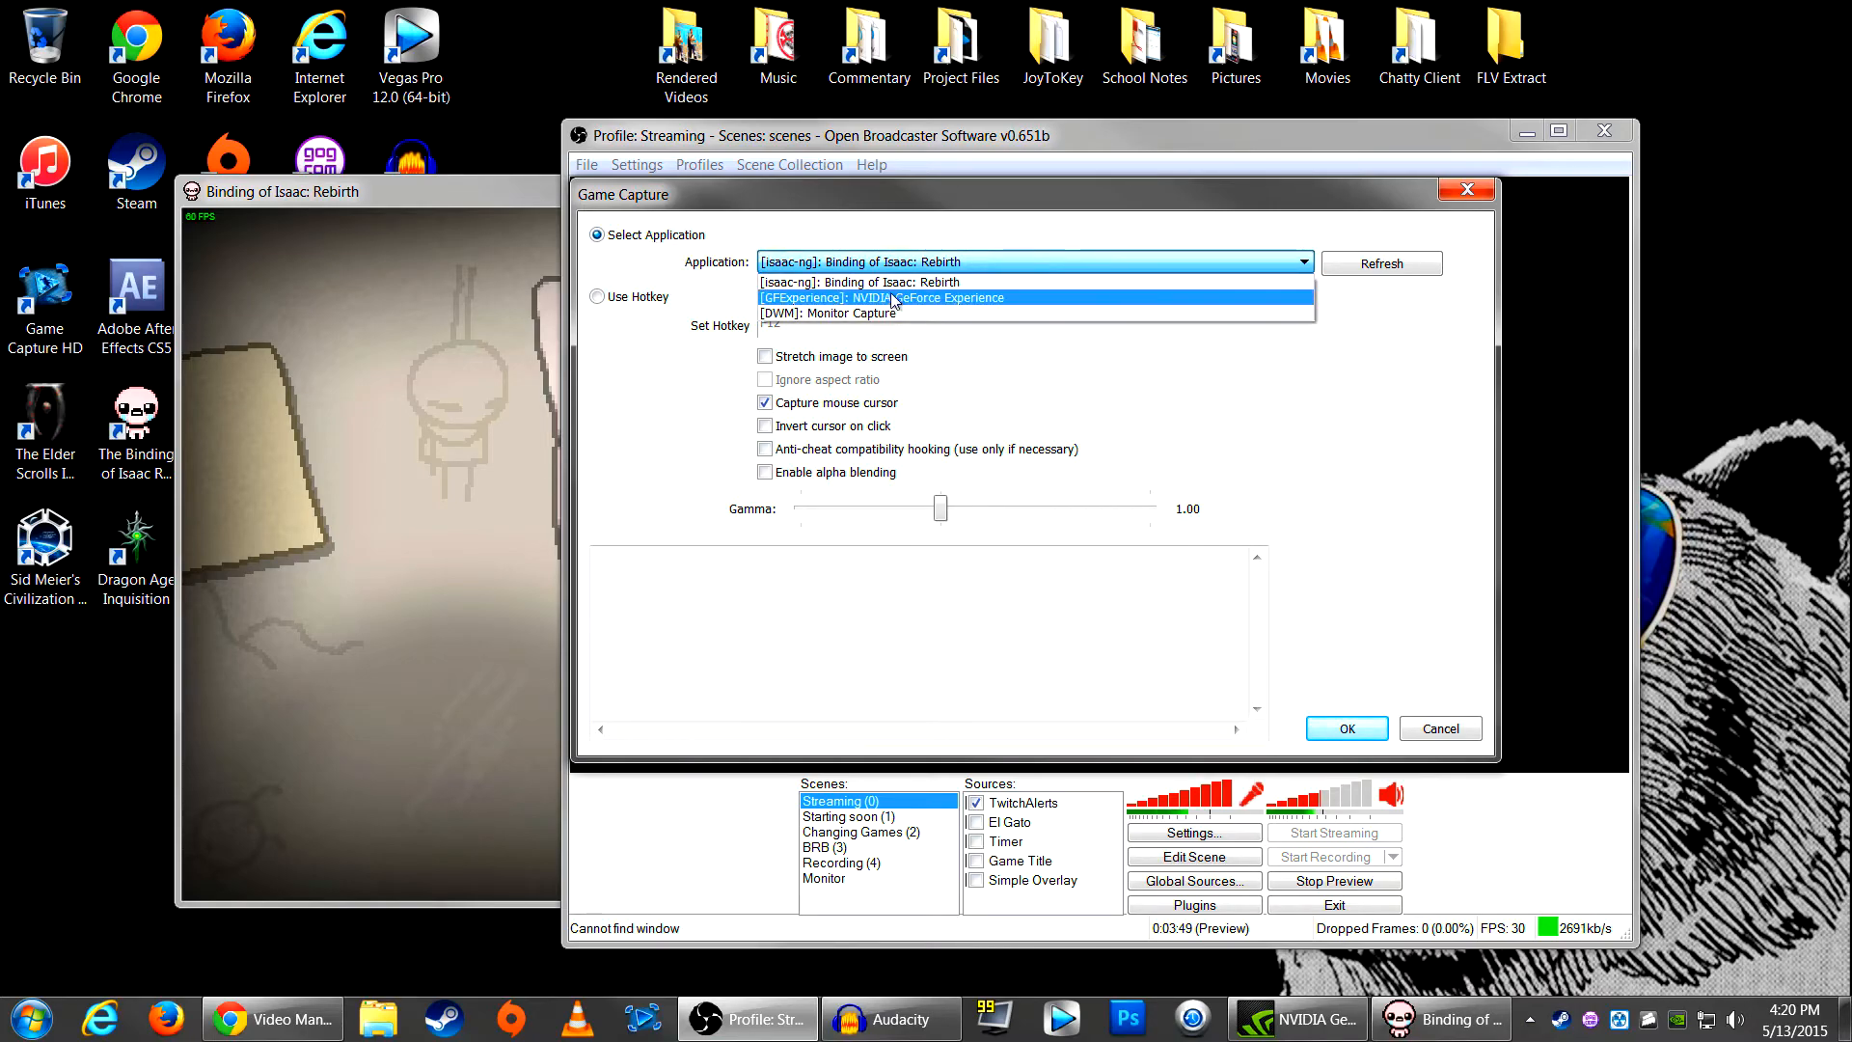
{"action": "left_click", "coordinate": [1259, 286]}
{"action": "left_click", "coordinate": [1348, 728]}
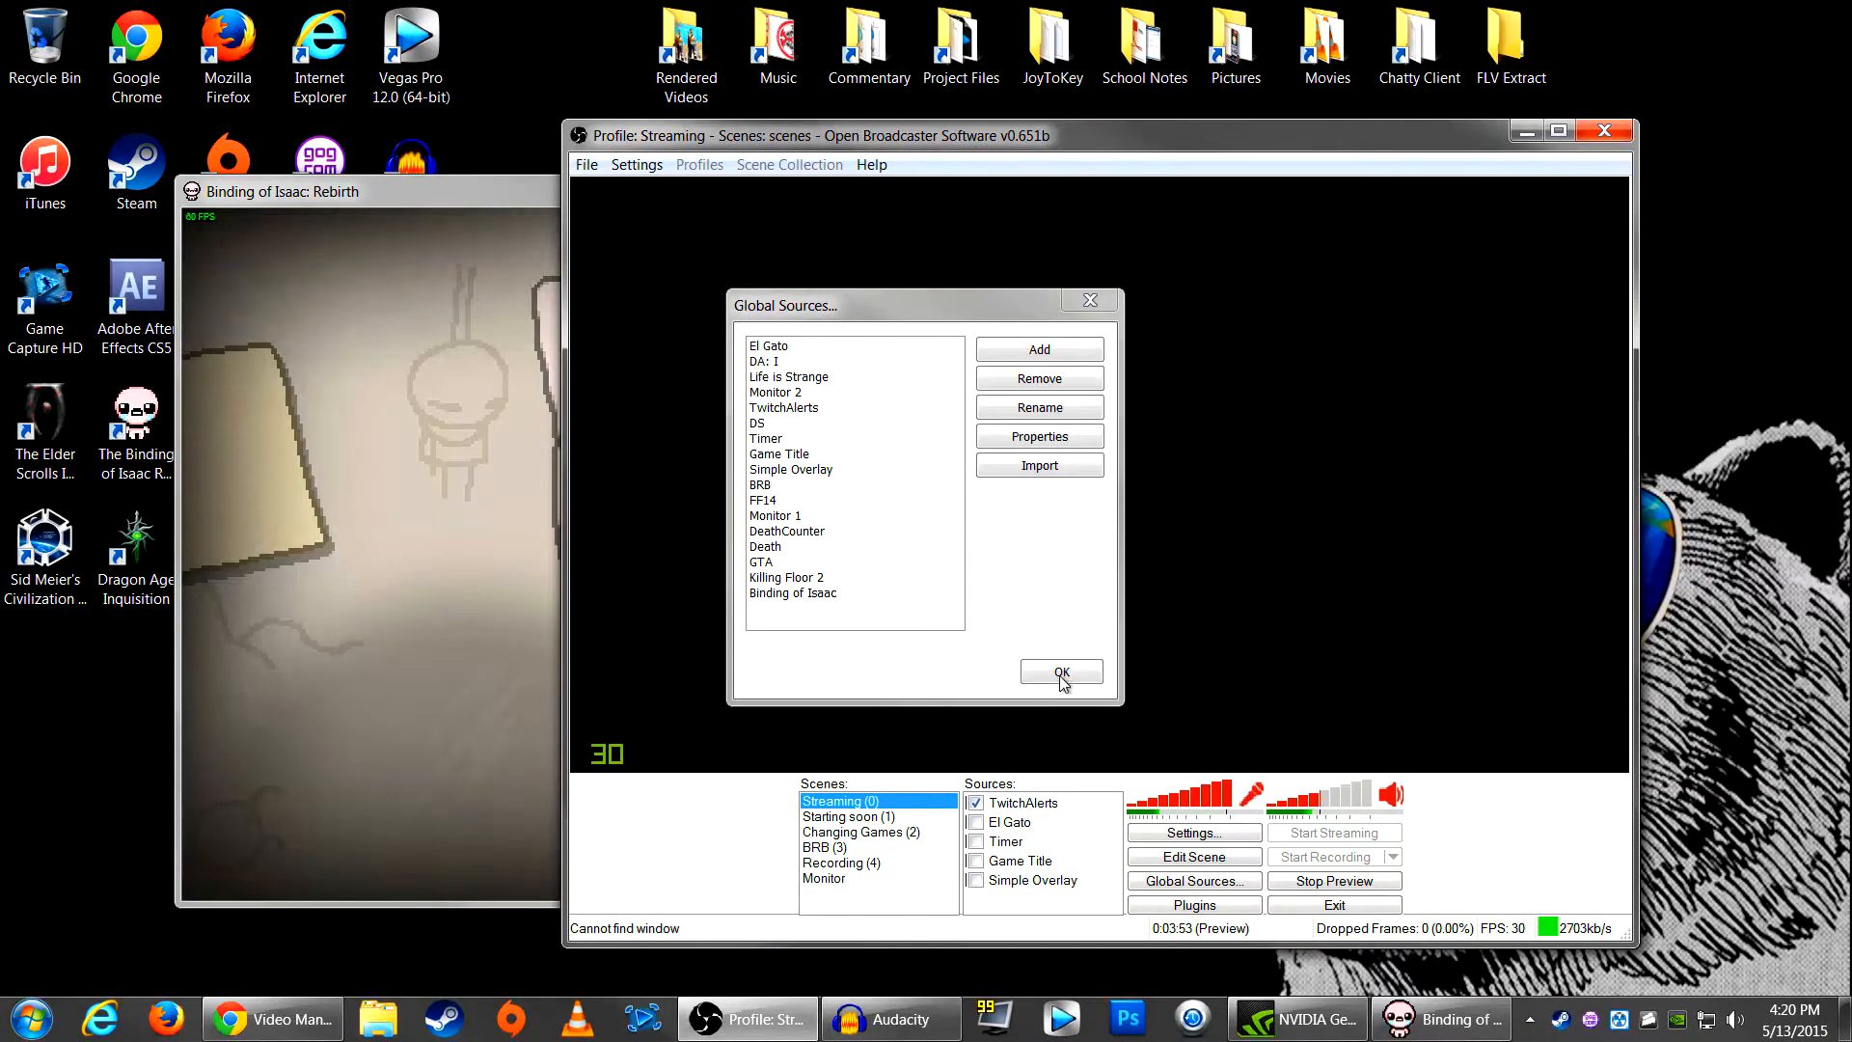
Step: Add the Binding of Isaac global source to the Streaming scene under its default name and move it below TwitchAlerts
{"action": "left_click", "coordinate": [1061, 675]}
{"action": "right_click", "coordinate": [1030, 905]}
{"action": "mouse_move", "coordinate": [1130, 928]}
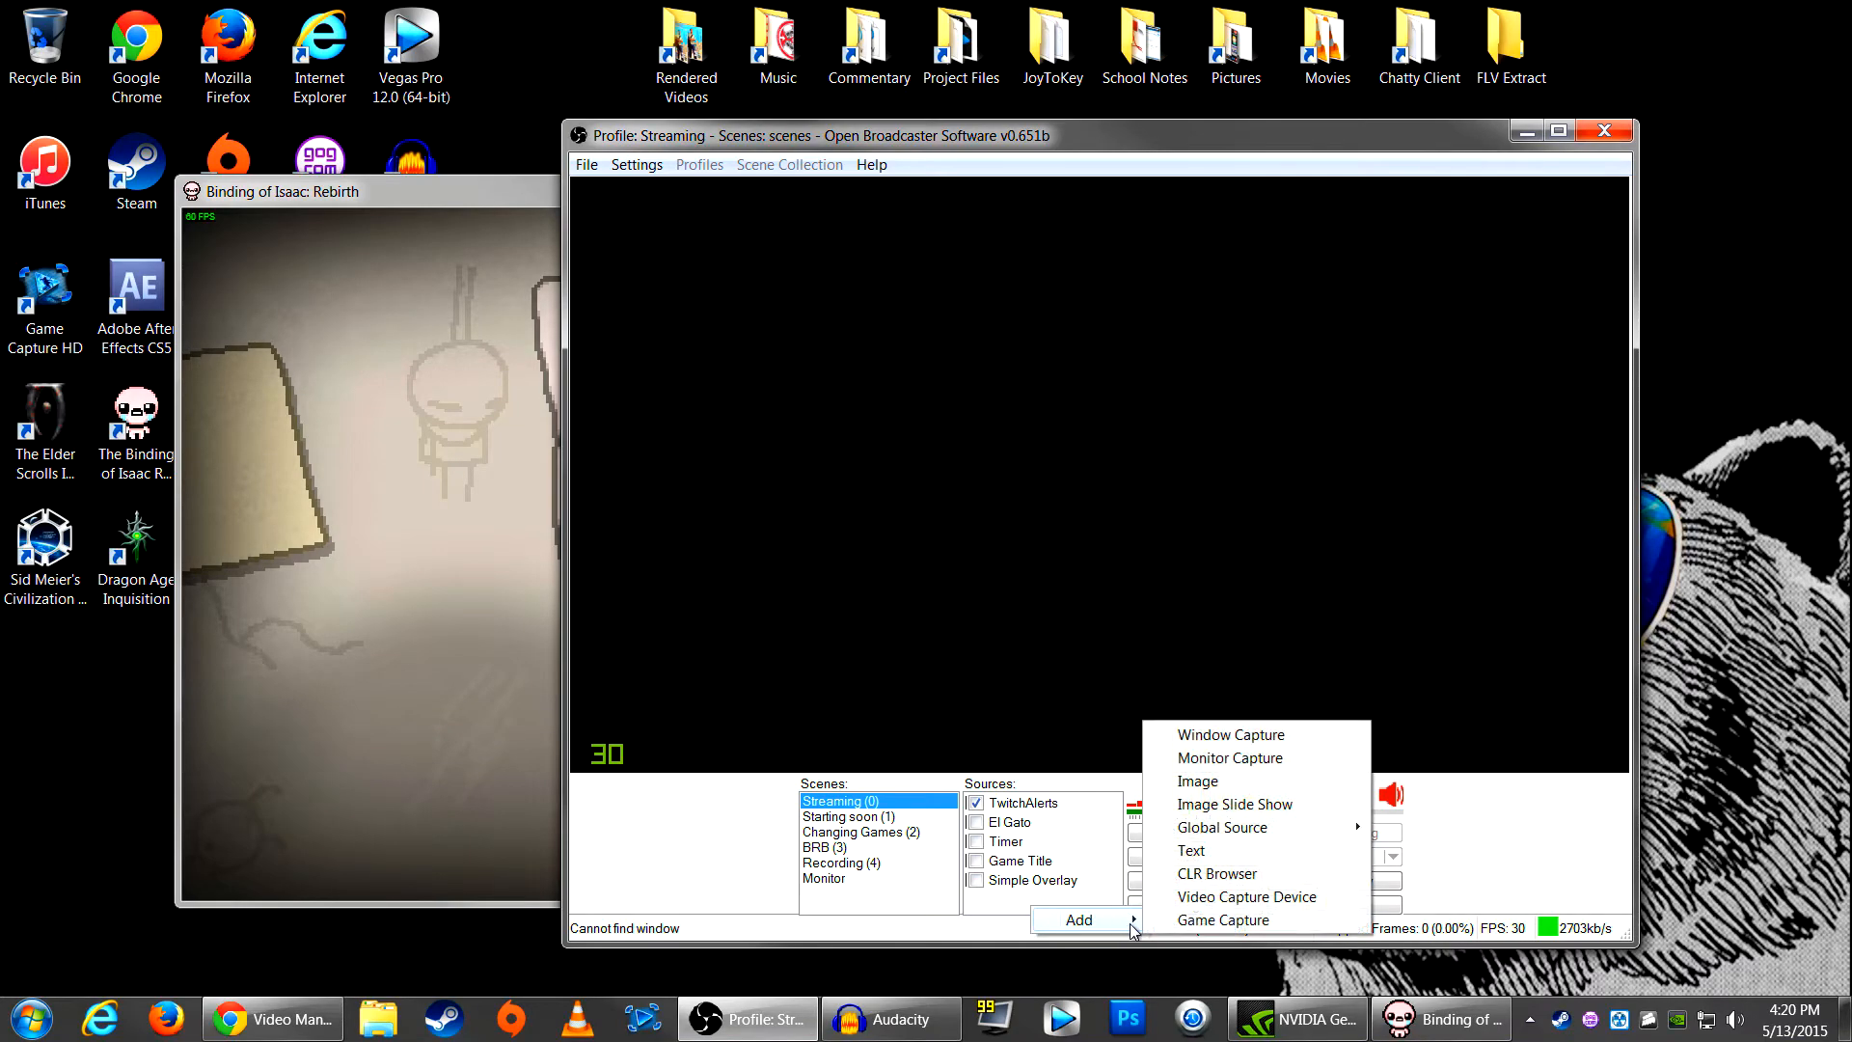
{"action": "mouse_move", "coordinate": [1320, 832]}
{"action": "left_click", "coordinate": [1447, 934]}
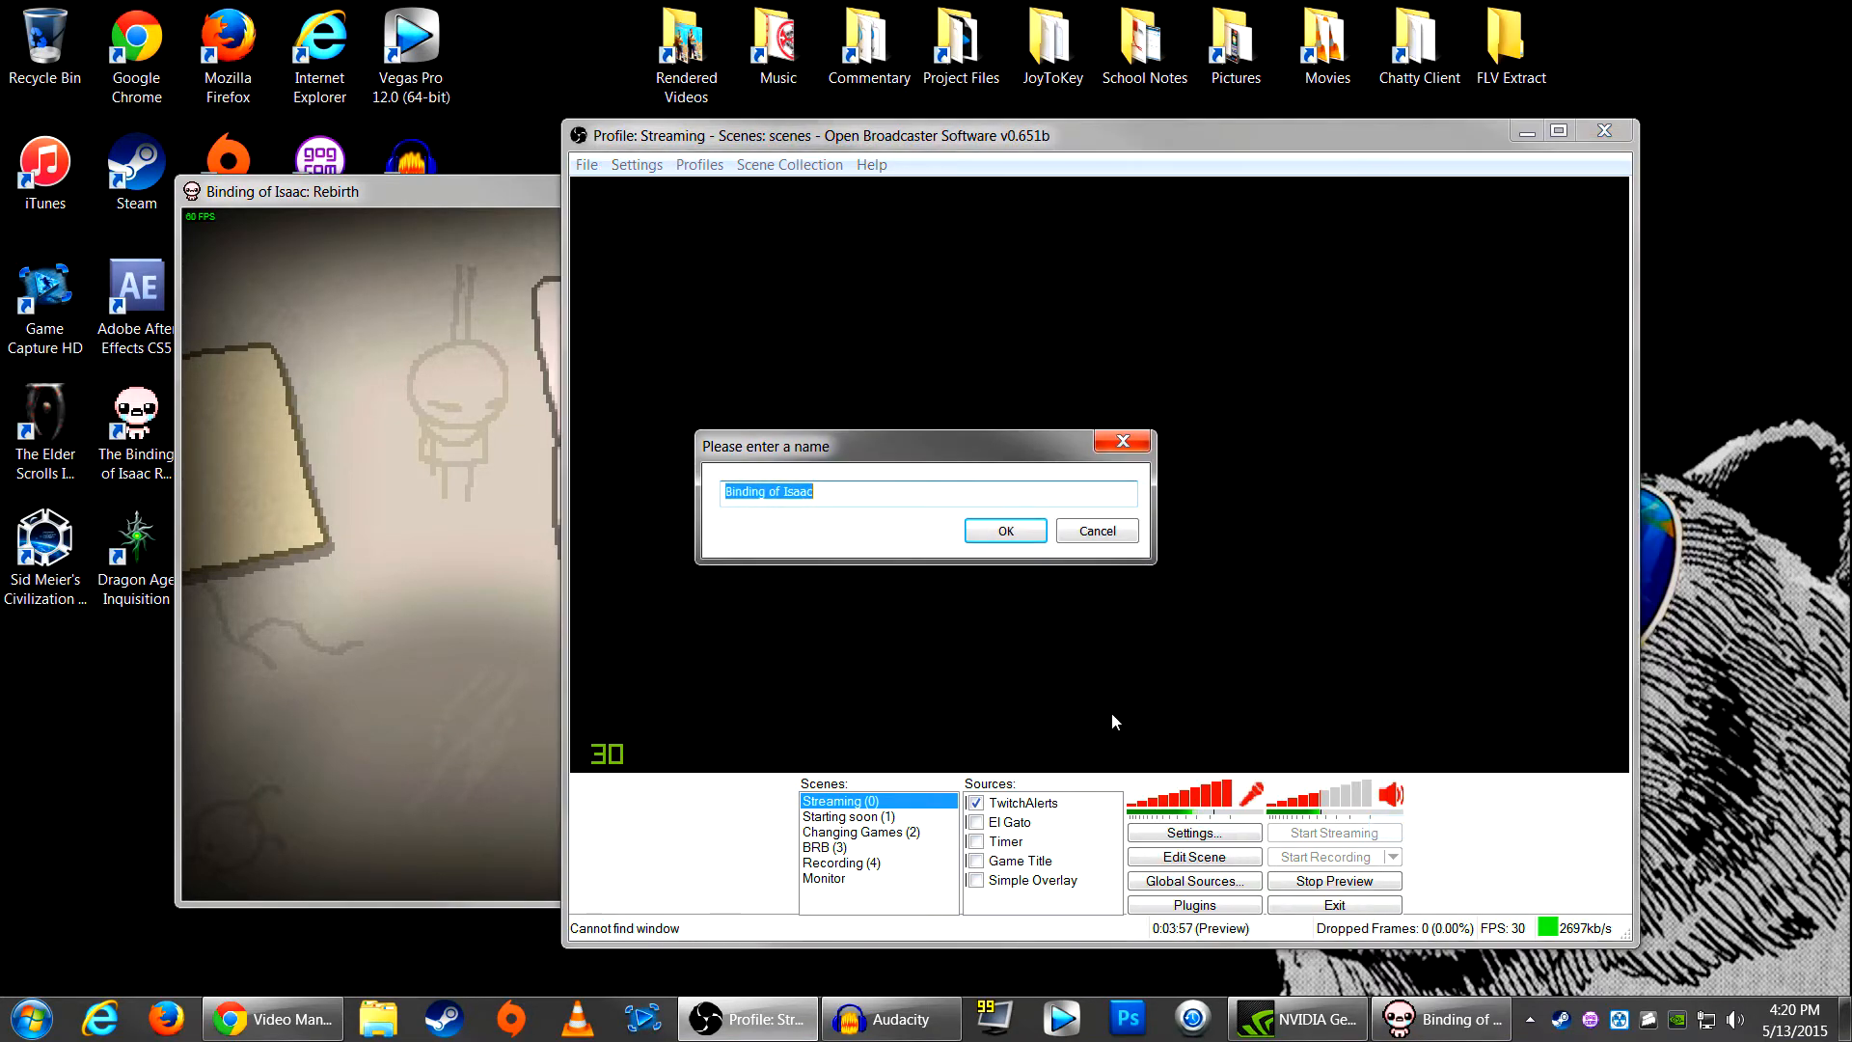
{"action": "left_click", "coordinate": [1020, 533]}
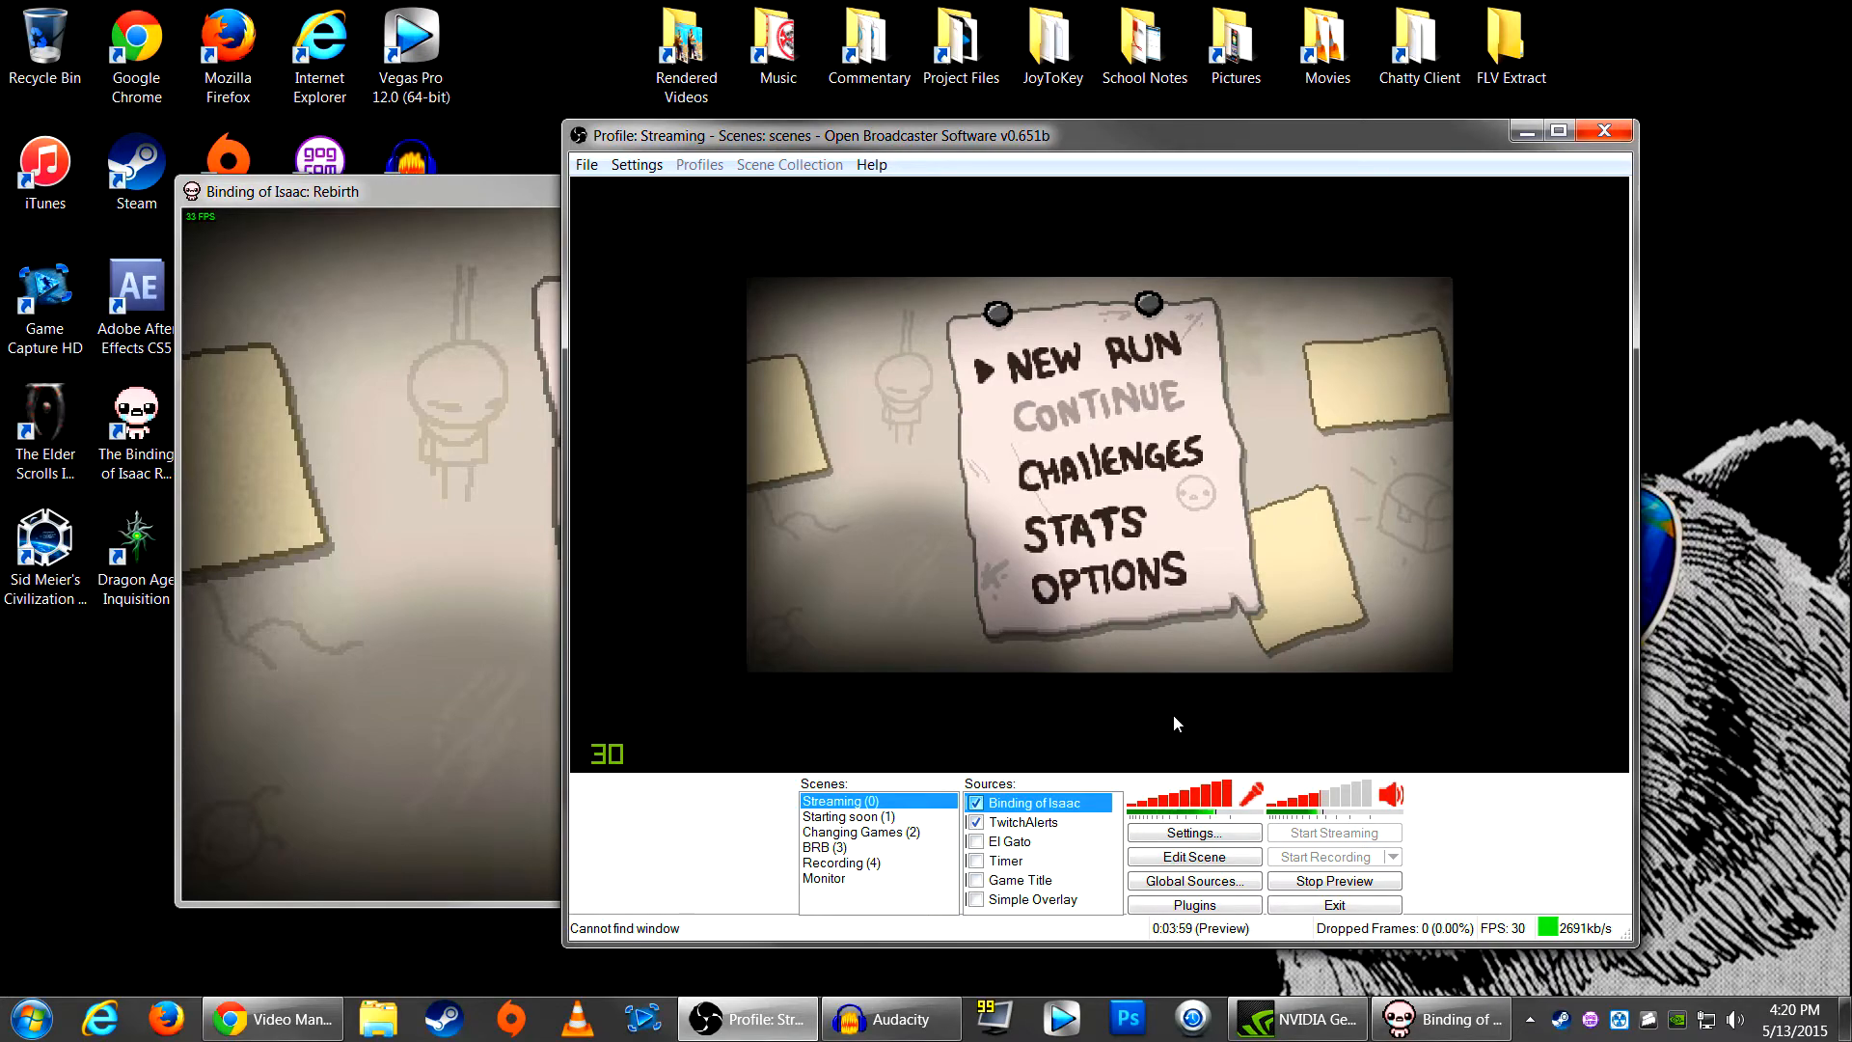
{"action": "key", "text": "ctrl+Down"}
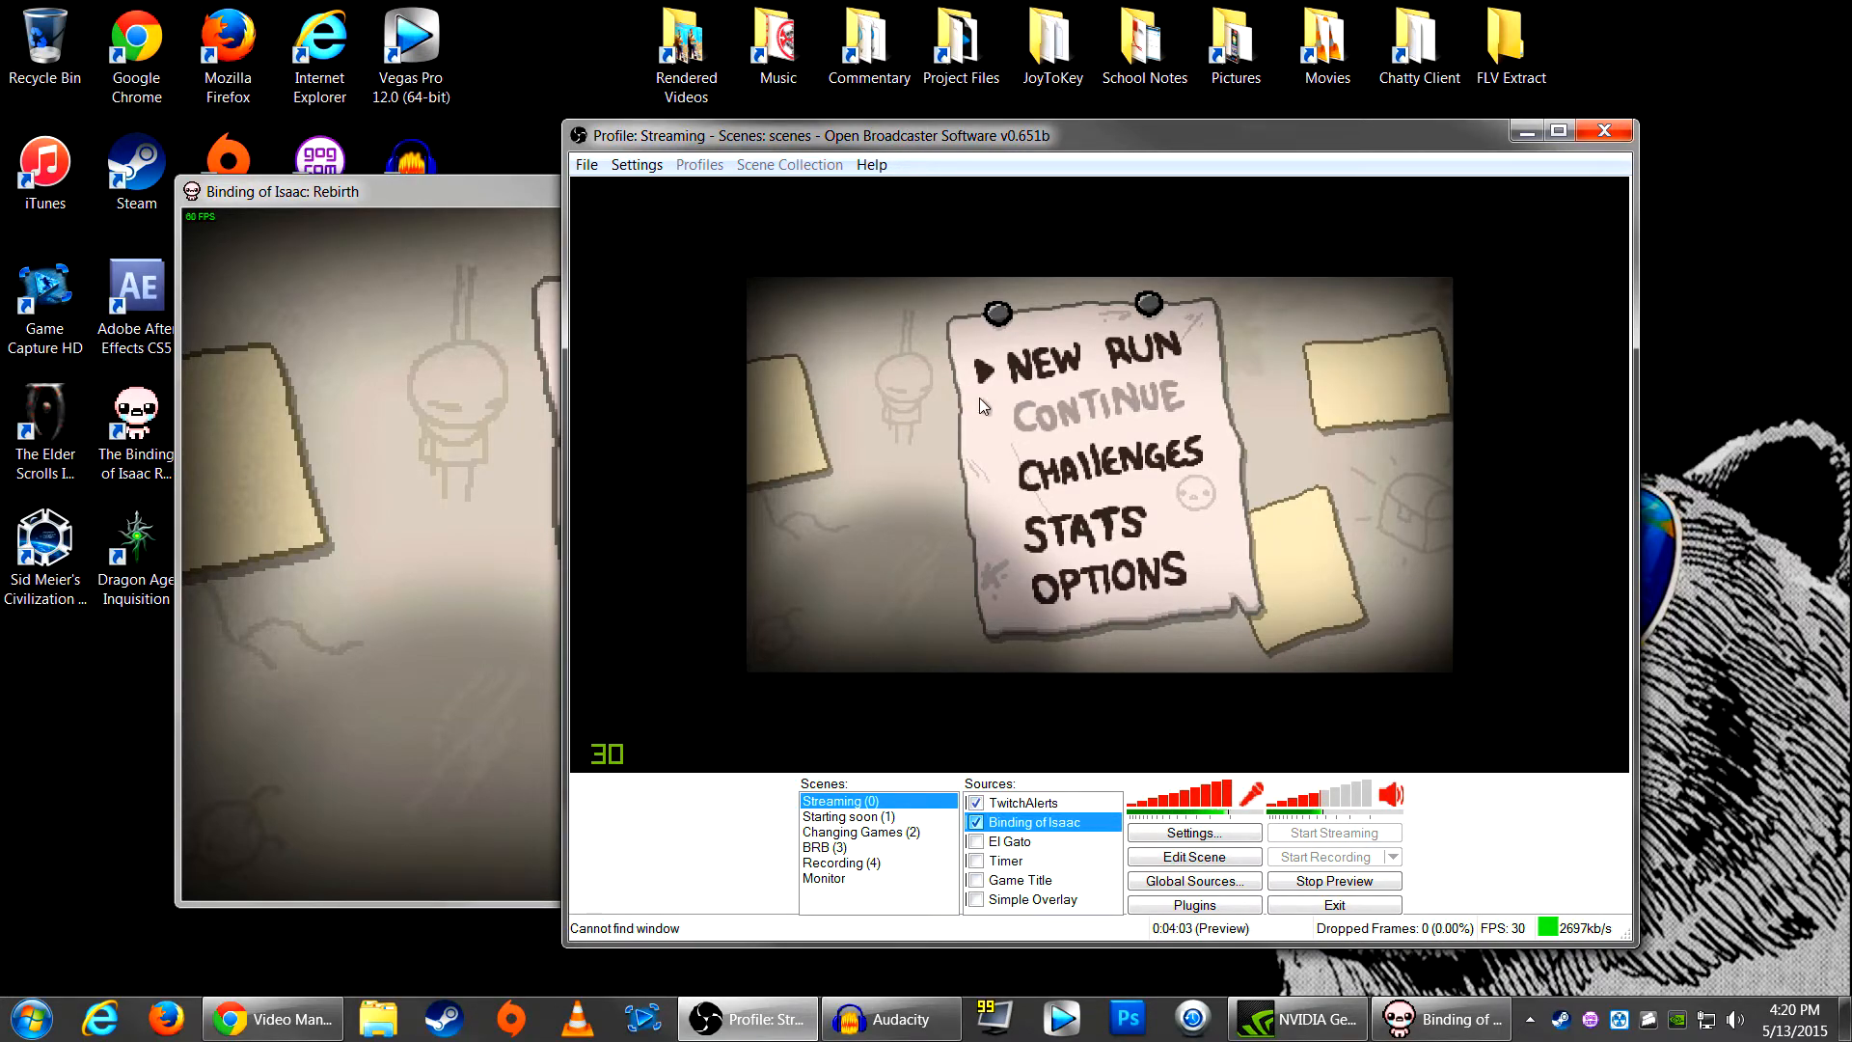
Step: Examine the order, position and size options available for the Binding of Isaac source in the preview
{"action": "right_click", "coordinate": [982, 357]}
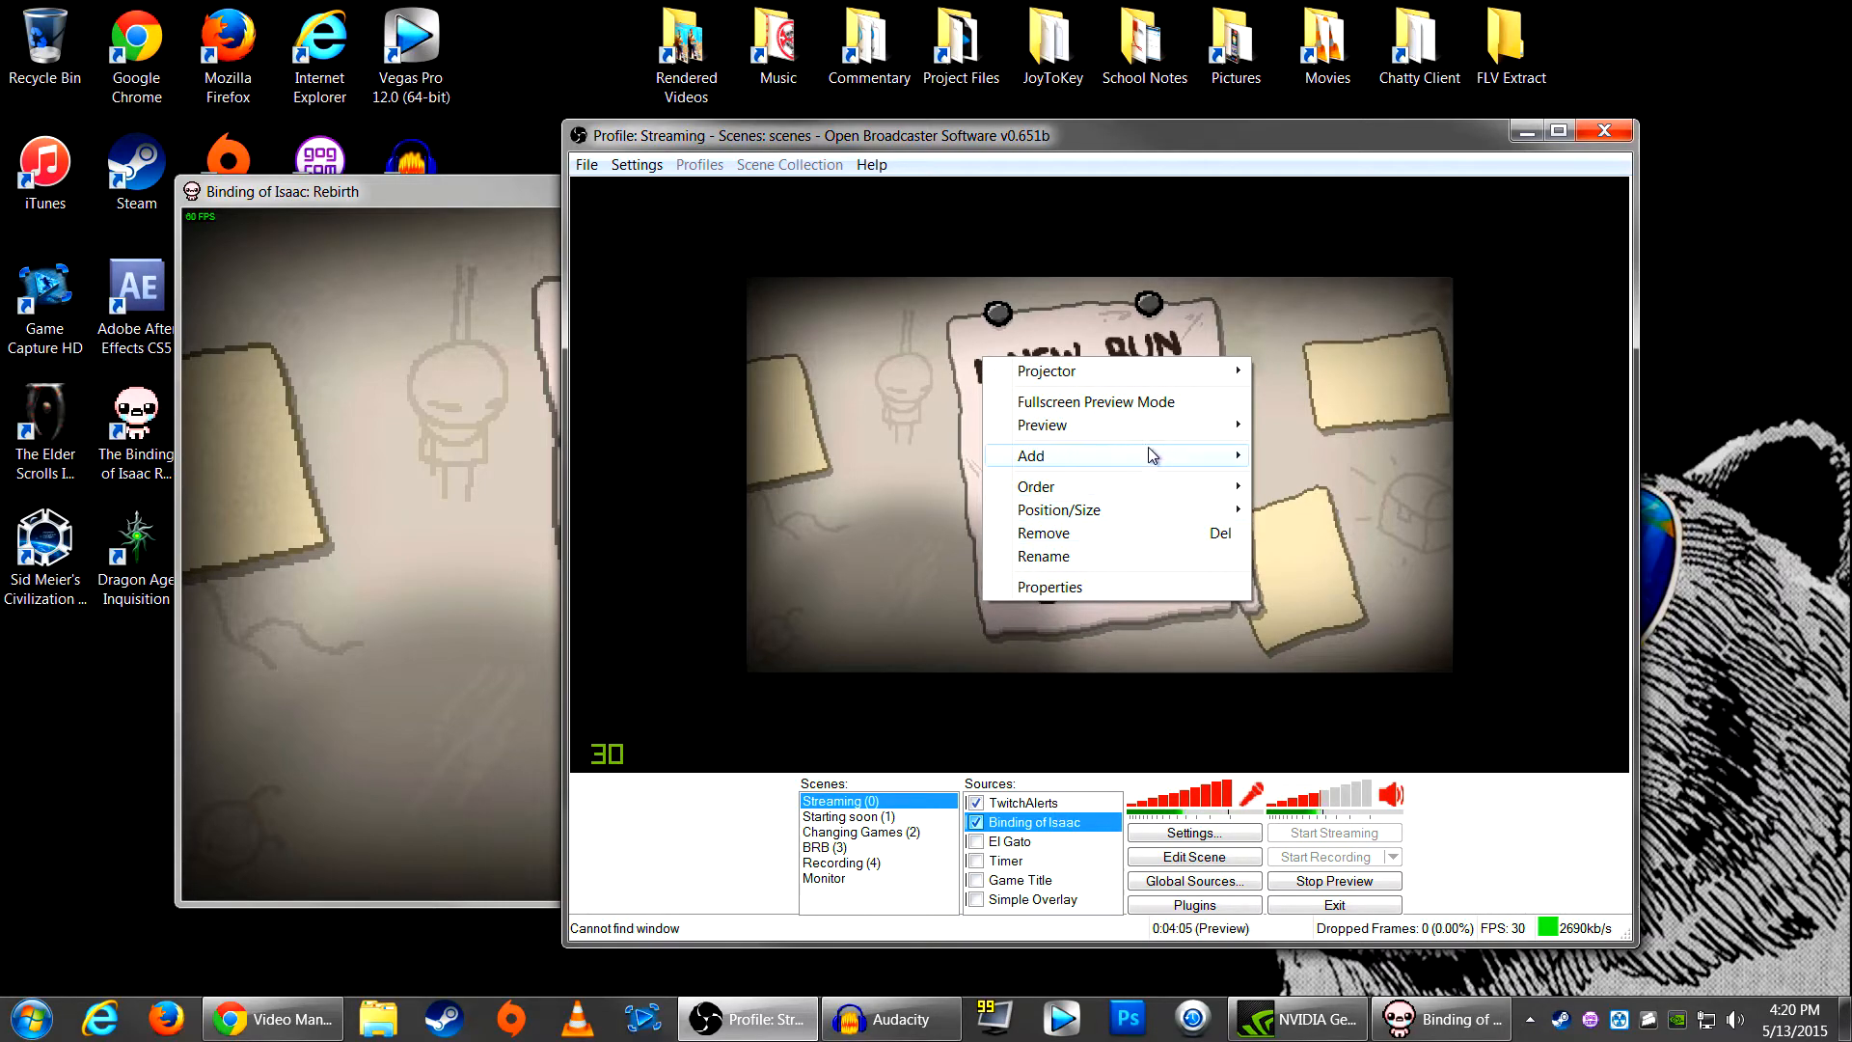
{"action": "mouse_move", "coordinate": [1213, 425]}
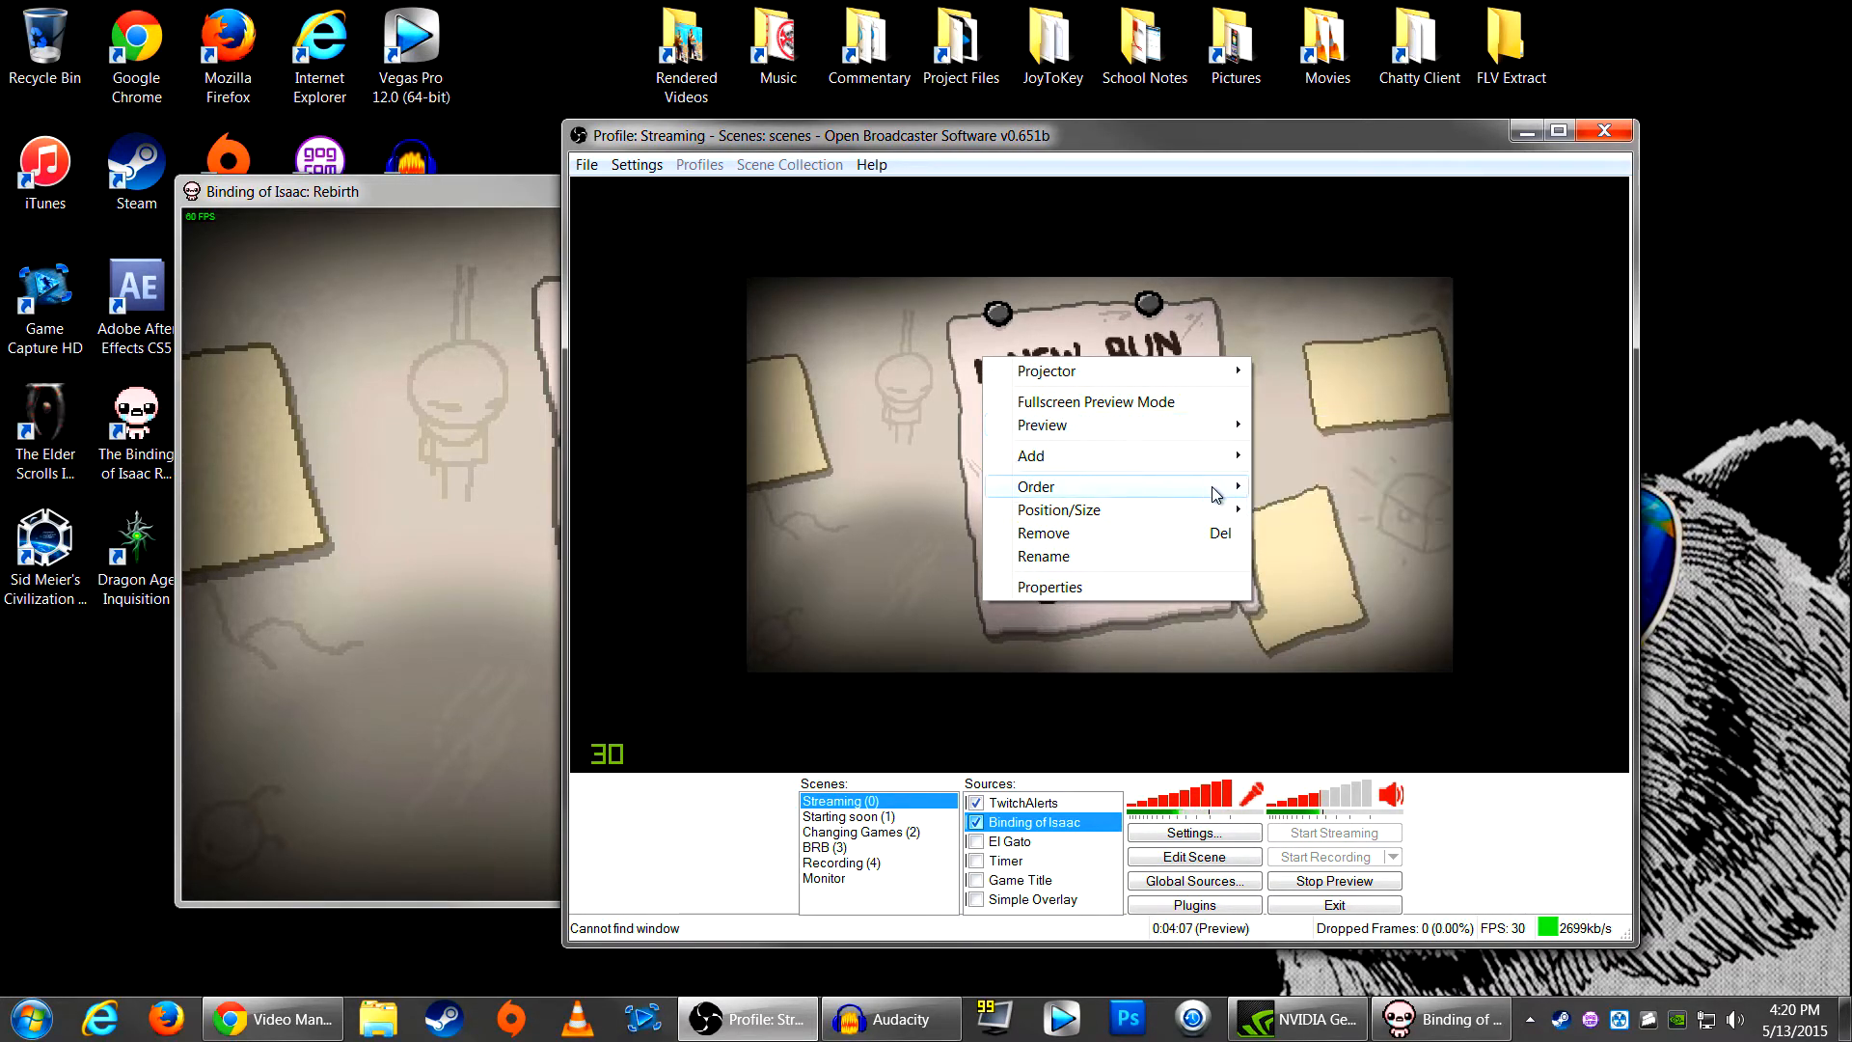
{"action": "mouse_move", "coordinate": [1218, 515]}
{"action": "left_click", "coordinate": [1293, 513]}
{"action": "right_click", "coordinate": [1293, 513]}
{"action": "mouse_move", "coordinate": [1390, 582]}
{"action": "mouse_move", "coordinate": [1520, 644]}
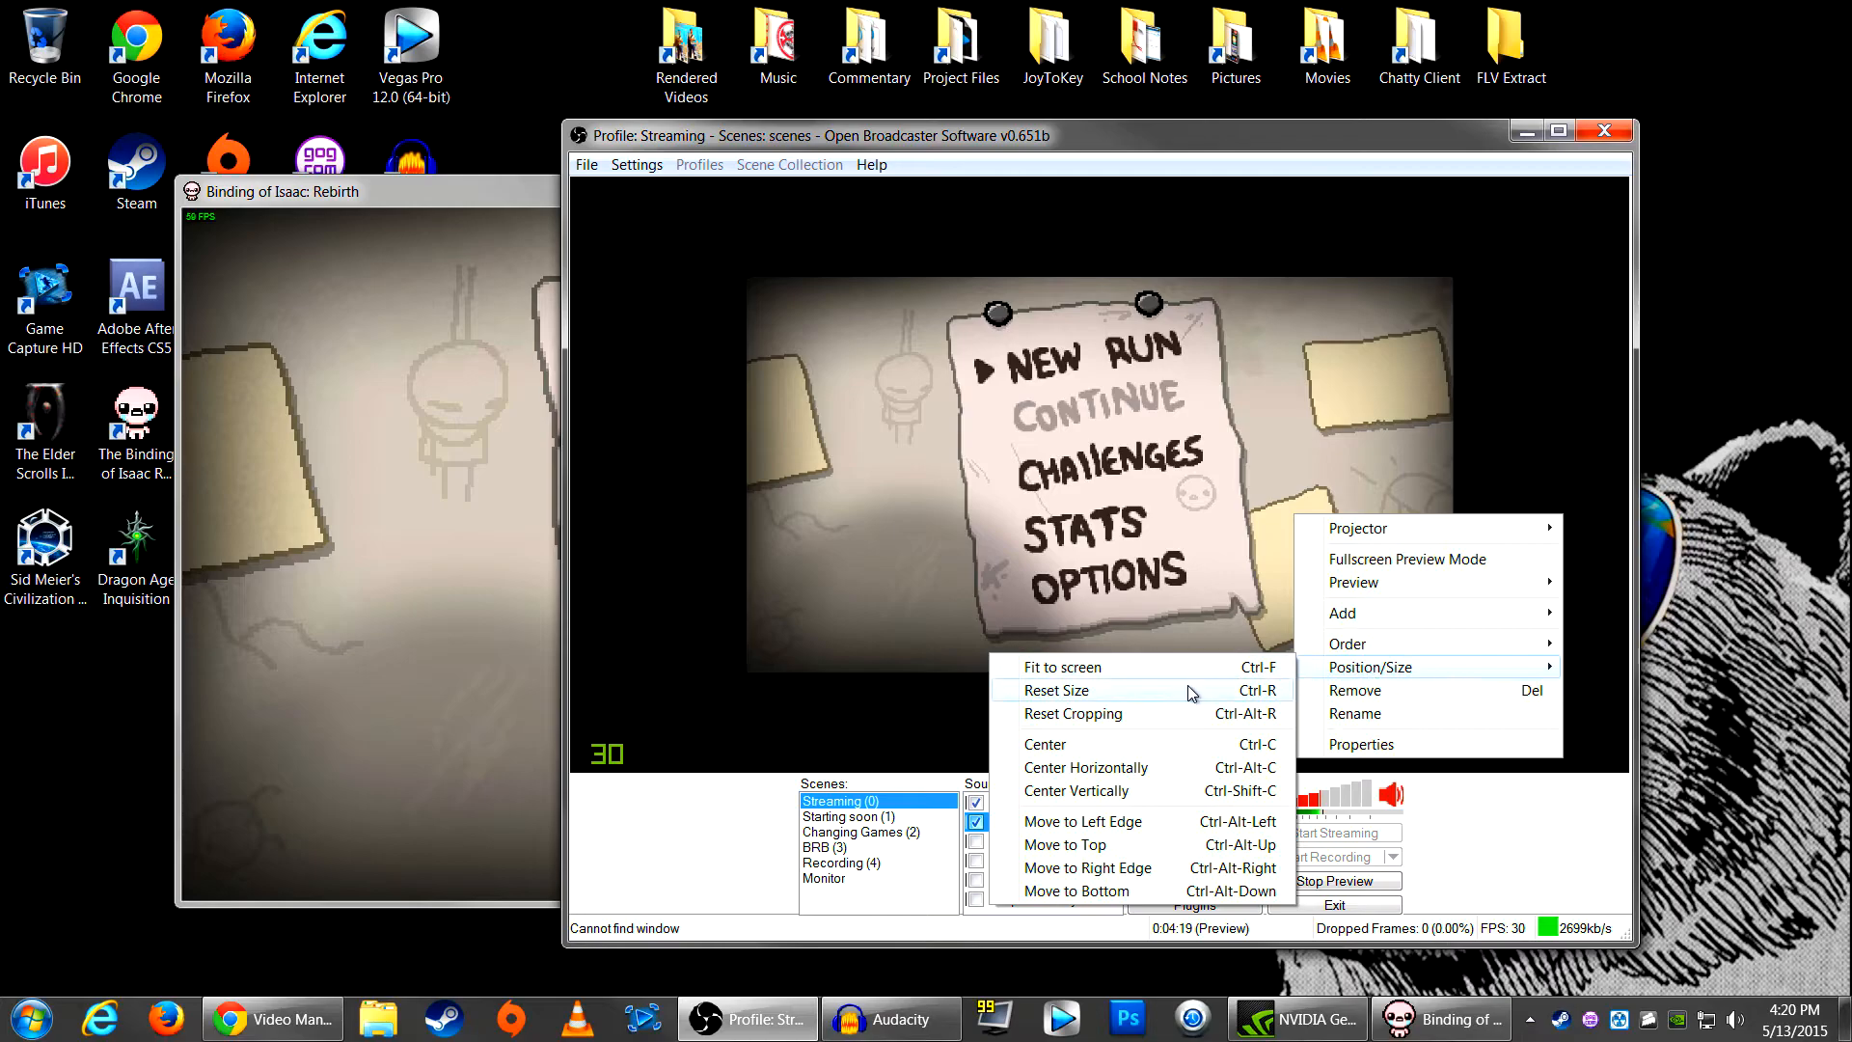
{"action": "left_click", "coordinate": [1273, 746]}
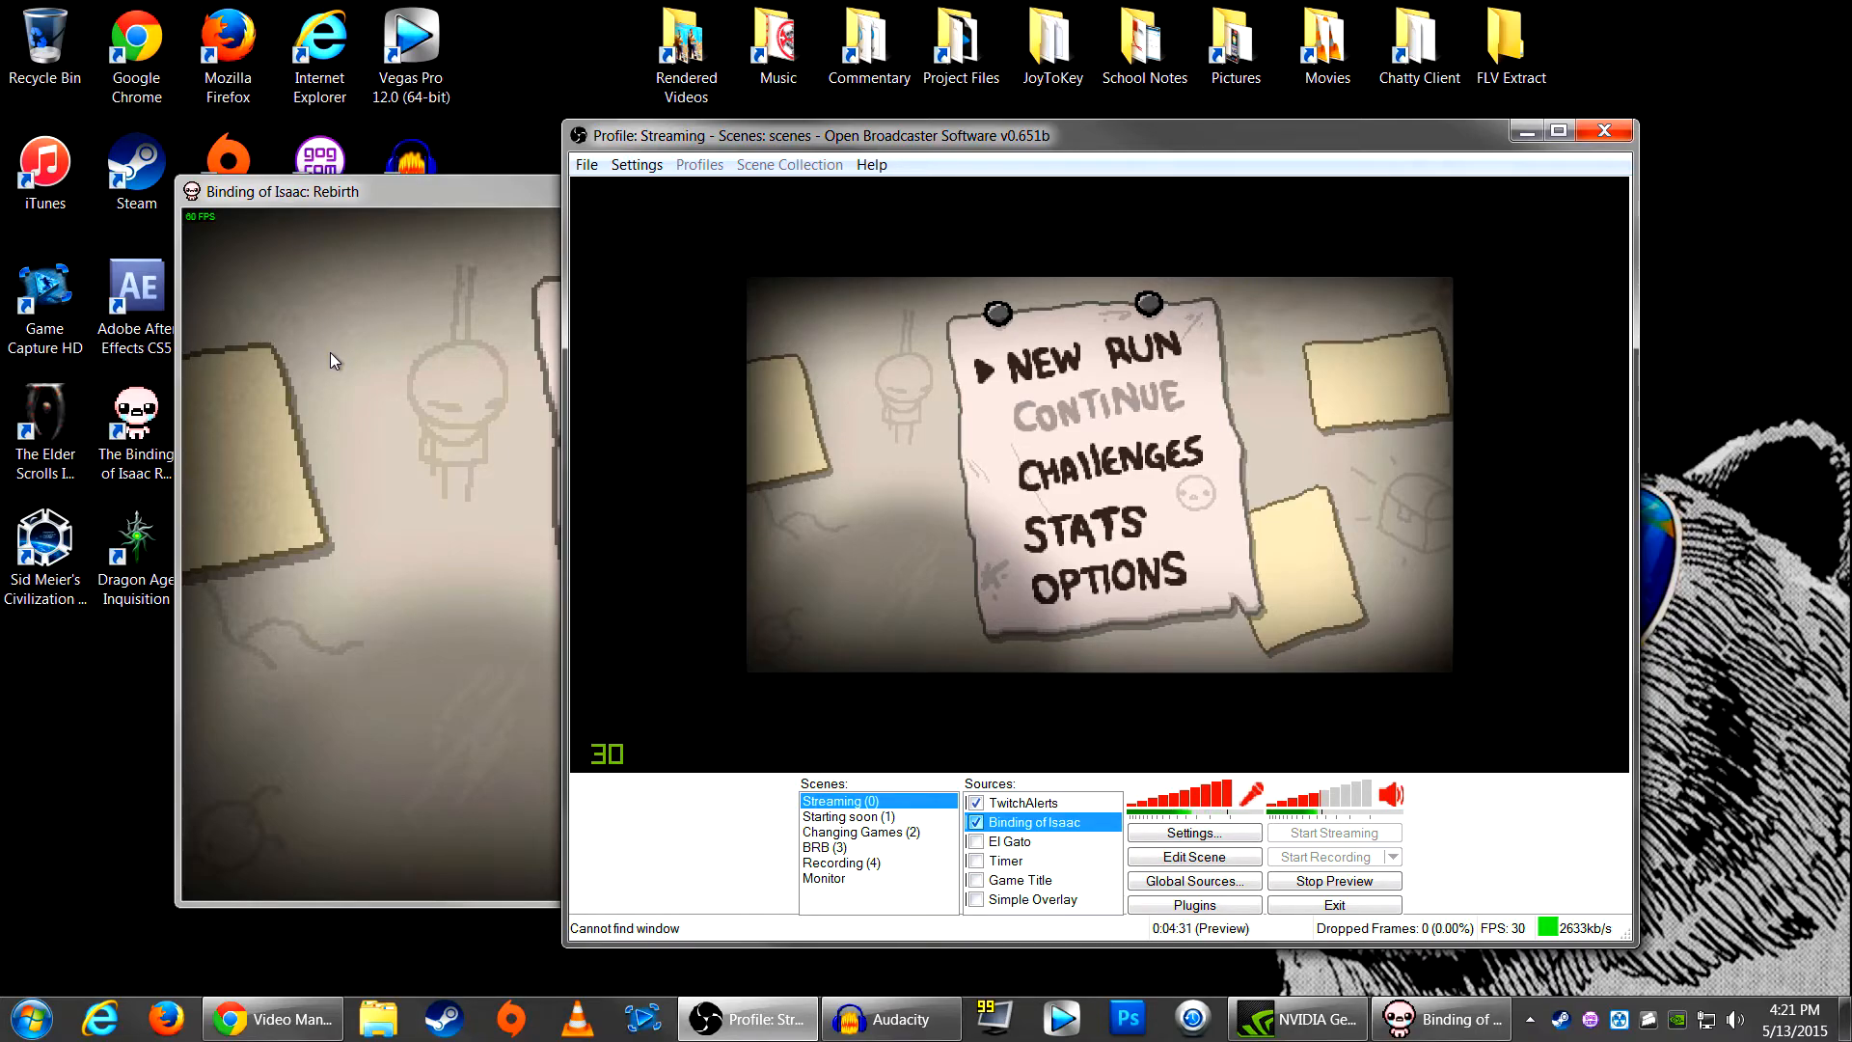
Step: Try resizing and moving the Binding of Isaac source freely in the scene preview, and leave scene editing
{"action": "left_click", "coordinate": [1191, 860]}
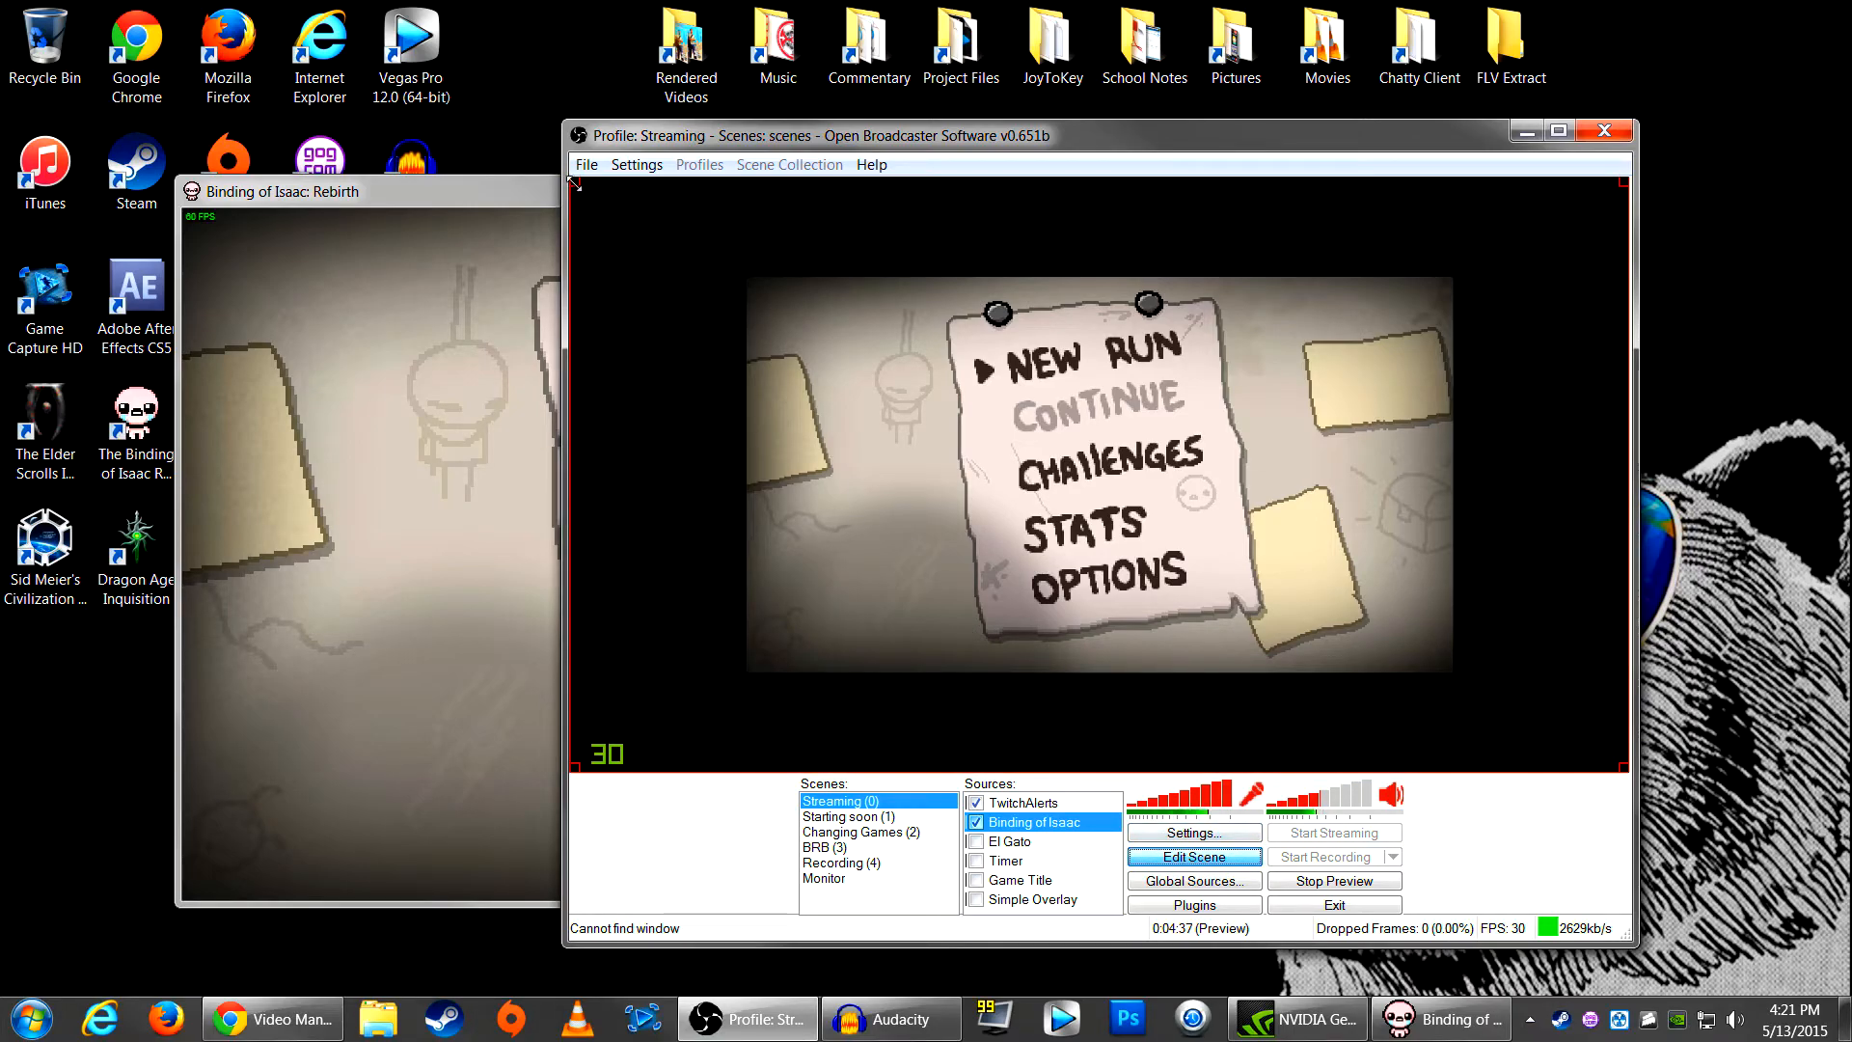
{"action": "left_click_drag", "start_coordinate": [1620, 180], "coordinate": [784, 317]}
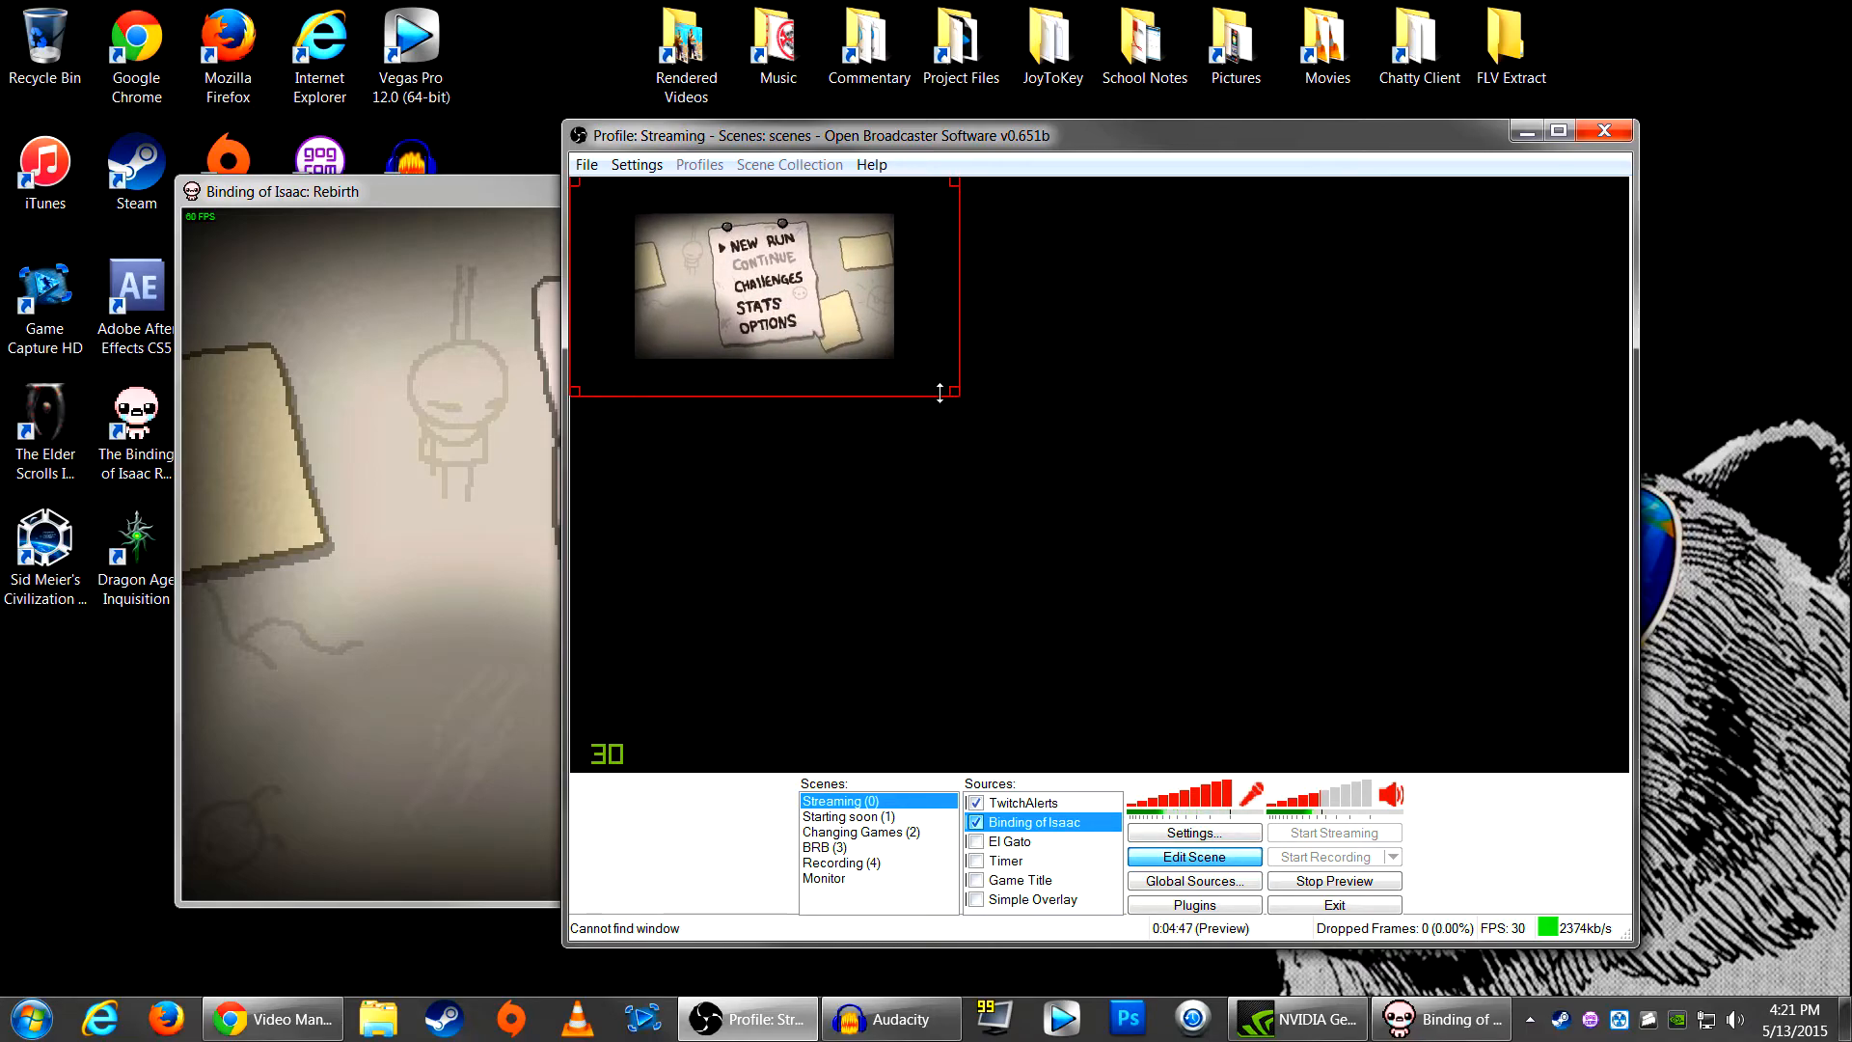
{"action": "left_click_drag", "start_coordinate": [954, 391], "coordinate": [1214, 633]}
{"action": "left_click_drag", "start_coordinate": [1375, 632], "coordinate": [1320, 641]}
{"action": "mouse_move", "coordinate": [1191, 430]}
{"action": "left_mouse_down"}
{"action": "mouse_move", "coordinate": [1229, 479]}
{"action": "mouse_move", "coordinate": [1172, 489]}
{"action": "mouse_move", "coordinate": [1206, 446]}
{"action": "mouse_move", "coordinate": [1253, 457]}
{"action": "mouse_move", "coordinate": [1193, 442]}
{"action": "mouse_move", "coordinate": [1224, 473]}
{"action": "mouse_move", "coordinate": [1196, 442]}
{"action": "left_mouse_up"}
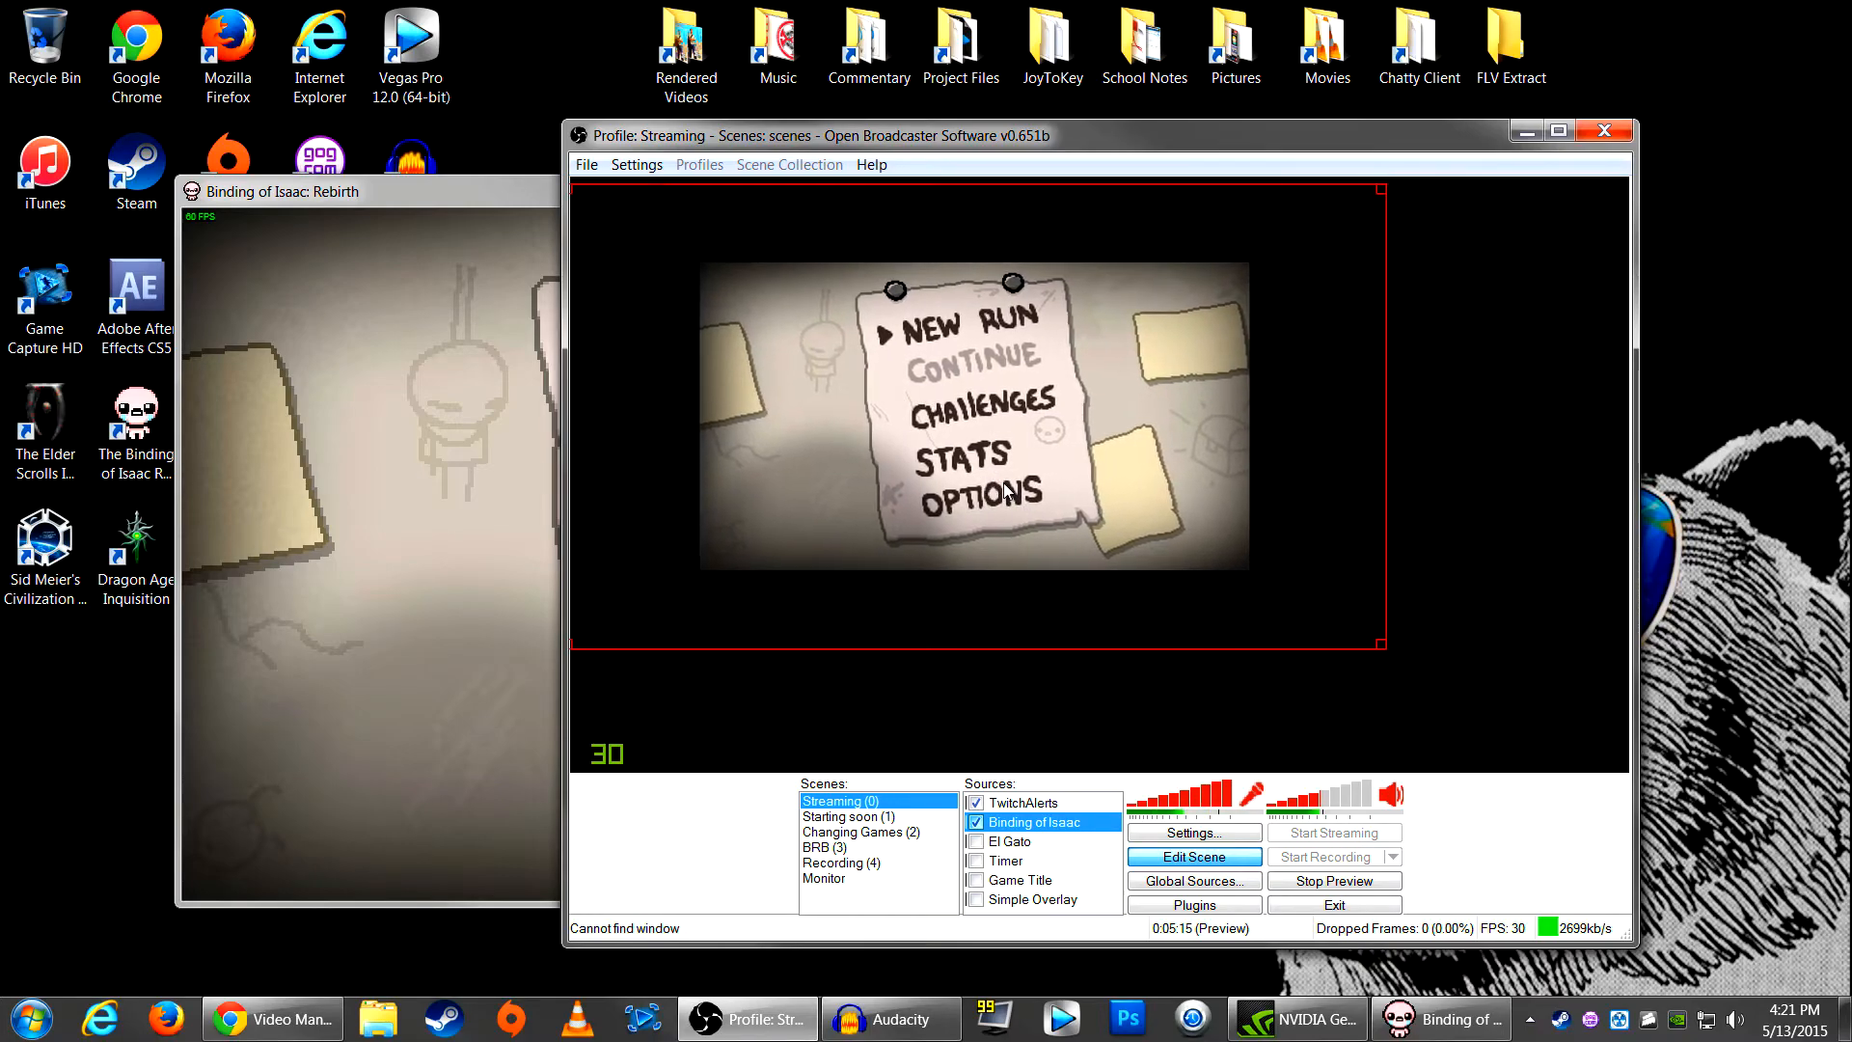
{"action": "left_click_drag", "start_coordinate": [1117, 485], "coordinate": [1021, 488]}
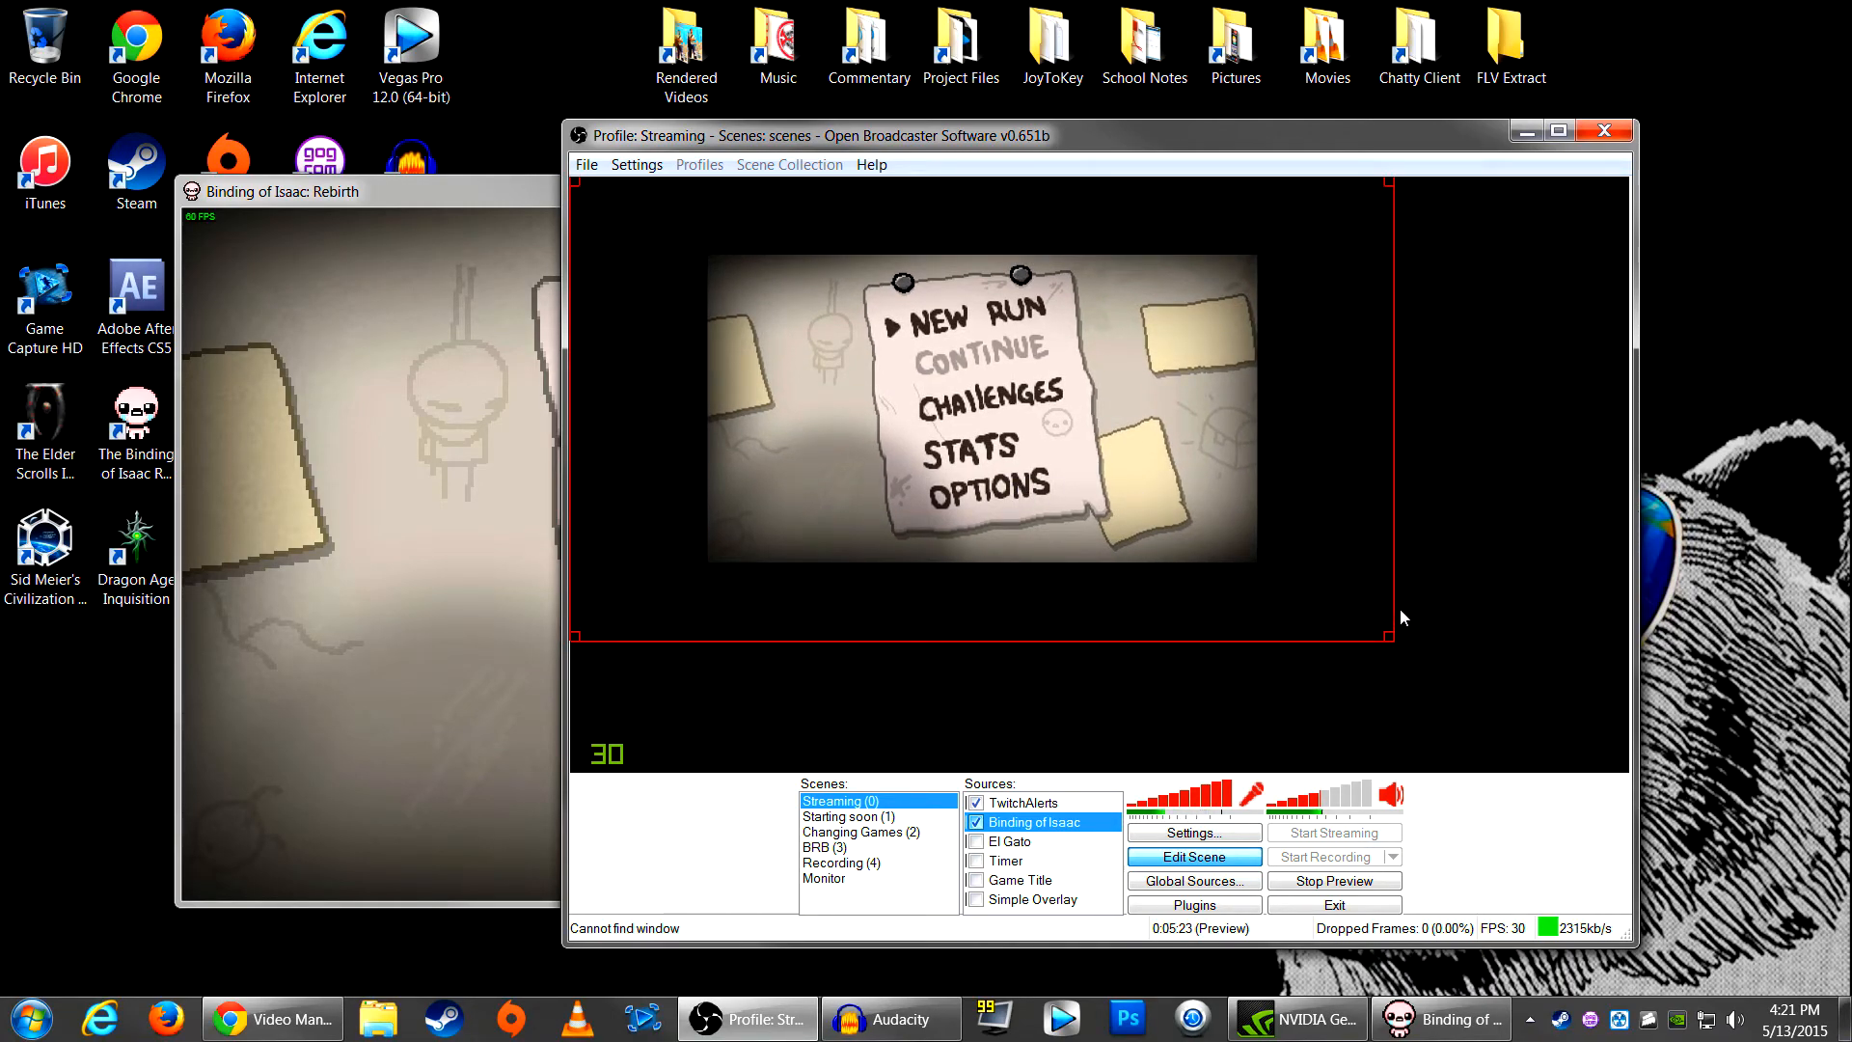
{"action": "left_click_drag", "start_coordinate": [1397, 611], "coordinate": [1461, 573]}
{"action": "left_click_drag", "start_coordinate": [1437, 662], "coordinate": [762, 394]}
{"action": "left_click", "coordinate": [1217, 857]}
Step: Enable Stretch image to screen in the Binding of Isaac source's Game Capture properties
{"action": "right_click", "coordinate": [1052, 822]}
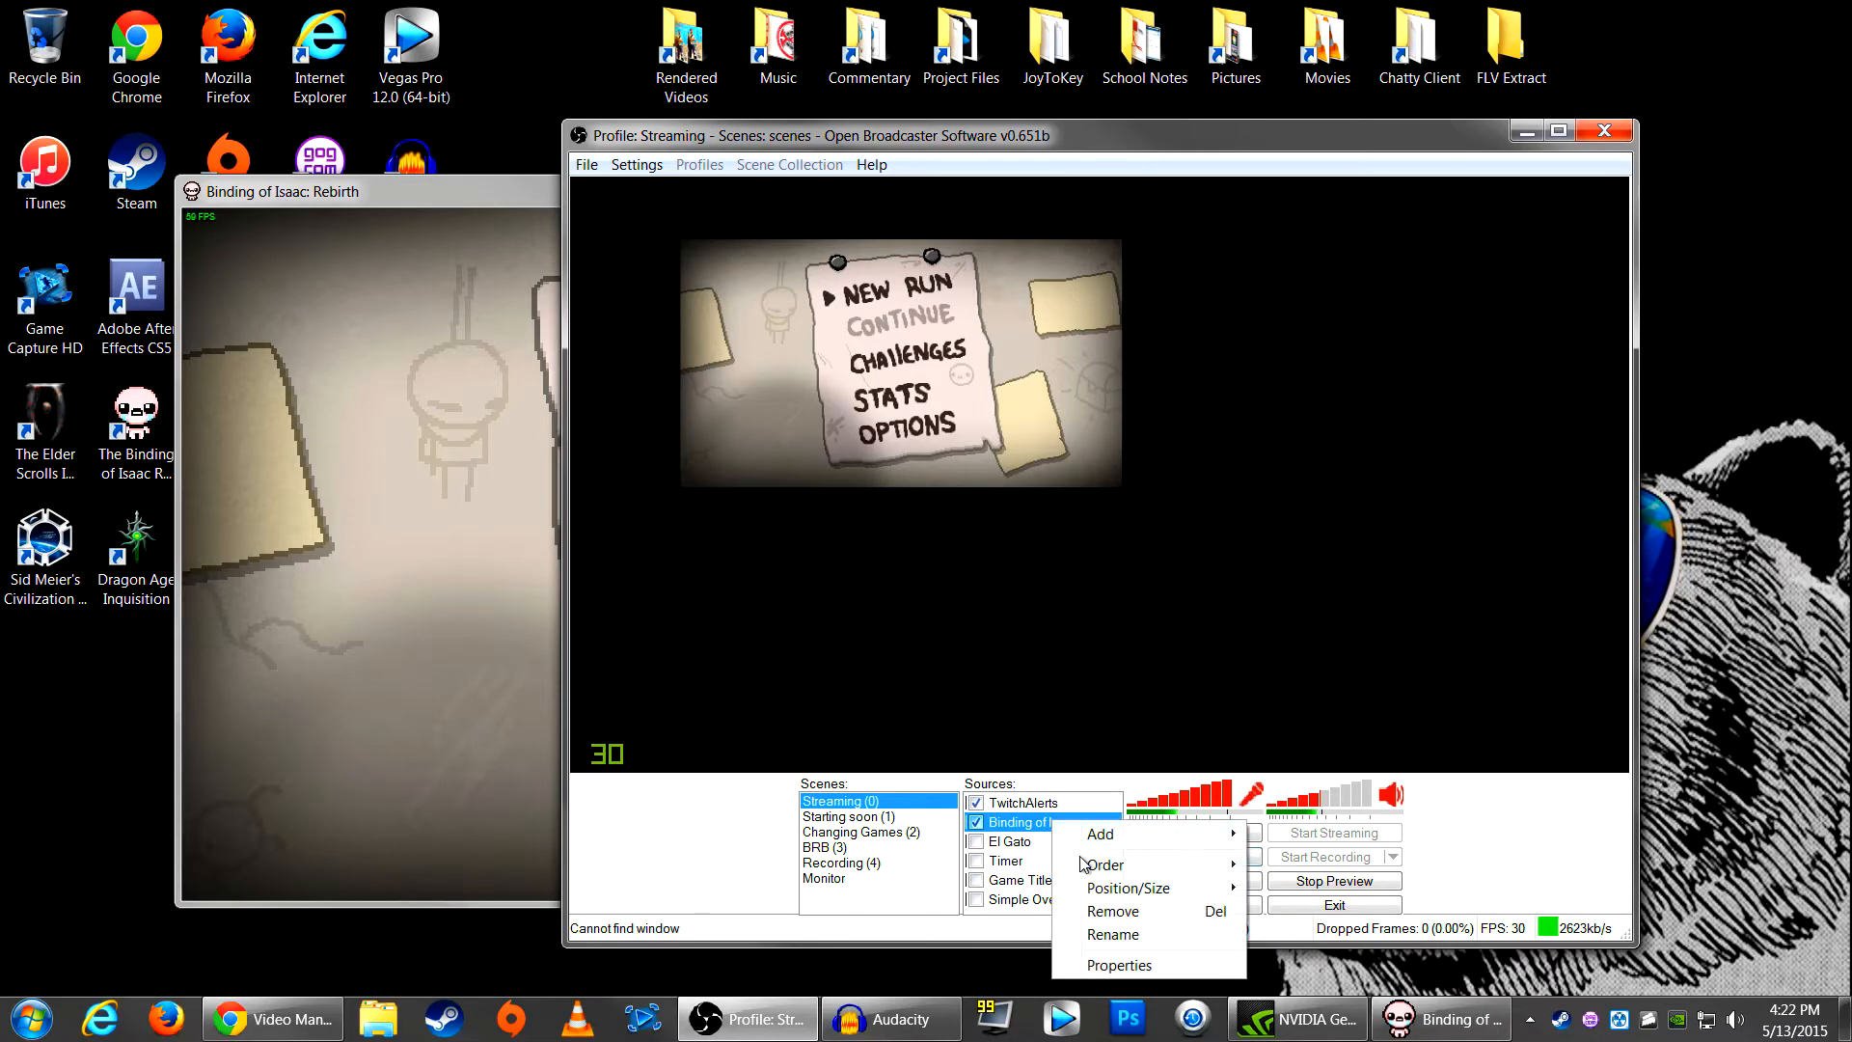
{"action": "left_click", "coordinate": [1112, 966]}
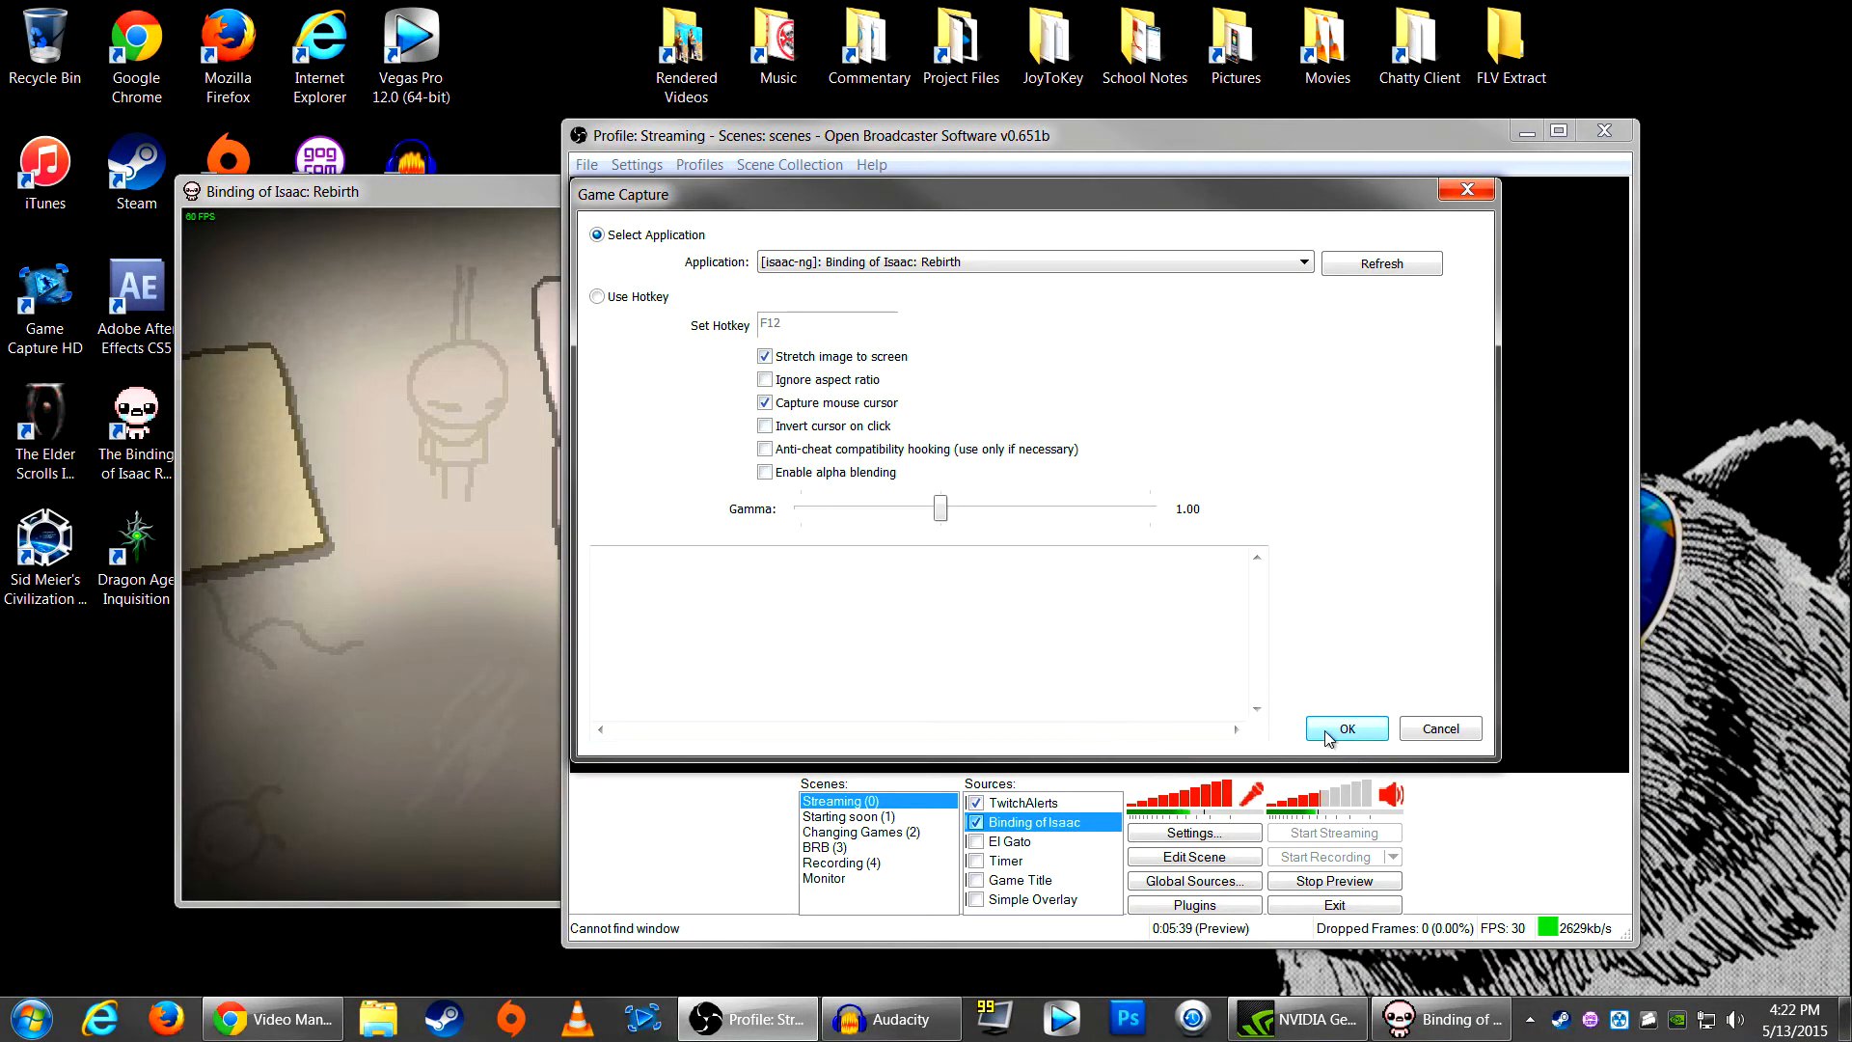
{"action": "left_click", "coordinate": [1329, 733]}
Step: Enter scene editing and fit the Binding of Isaac source to the screen
{"action": "left_click", "coordinate": [1182, 858]}
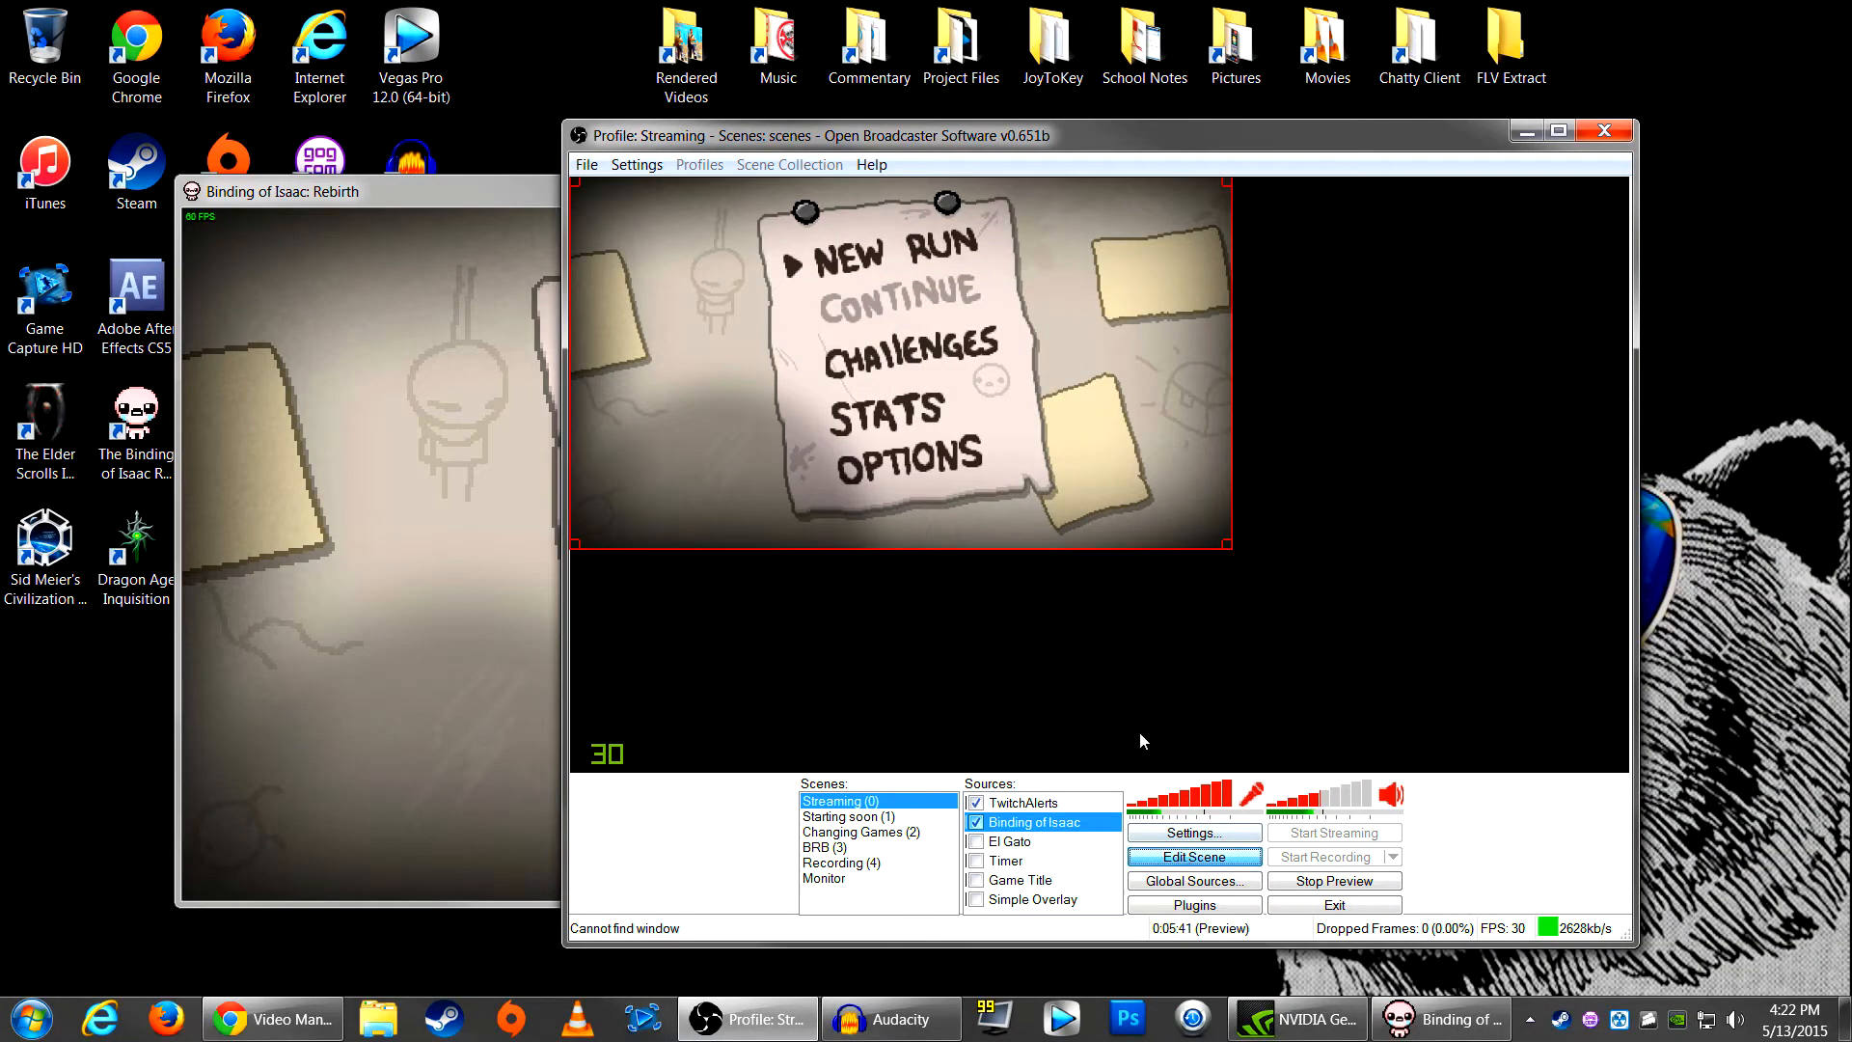
{"action": "right_click", "coordinate": [1121, 448]}
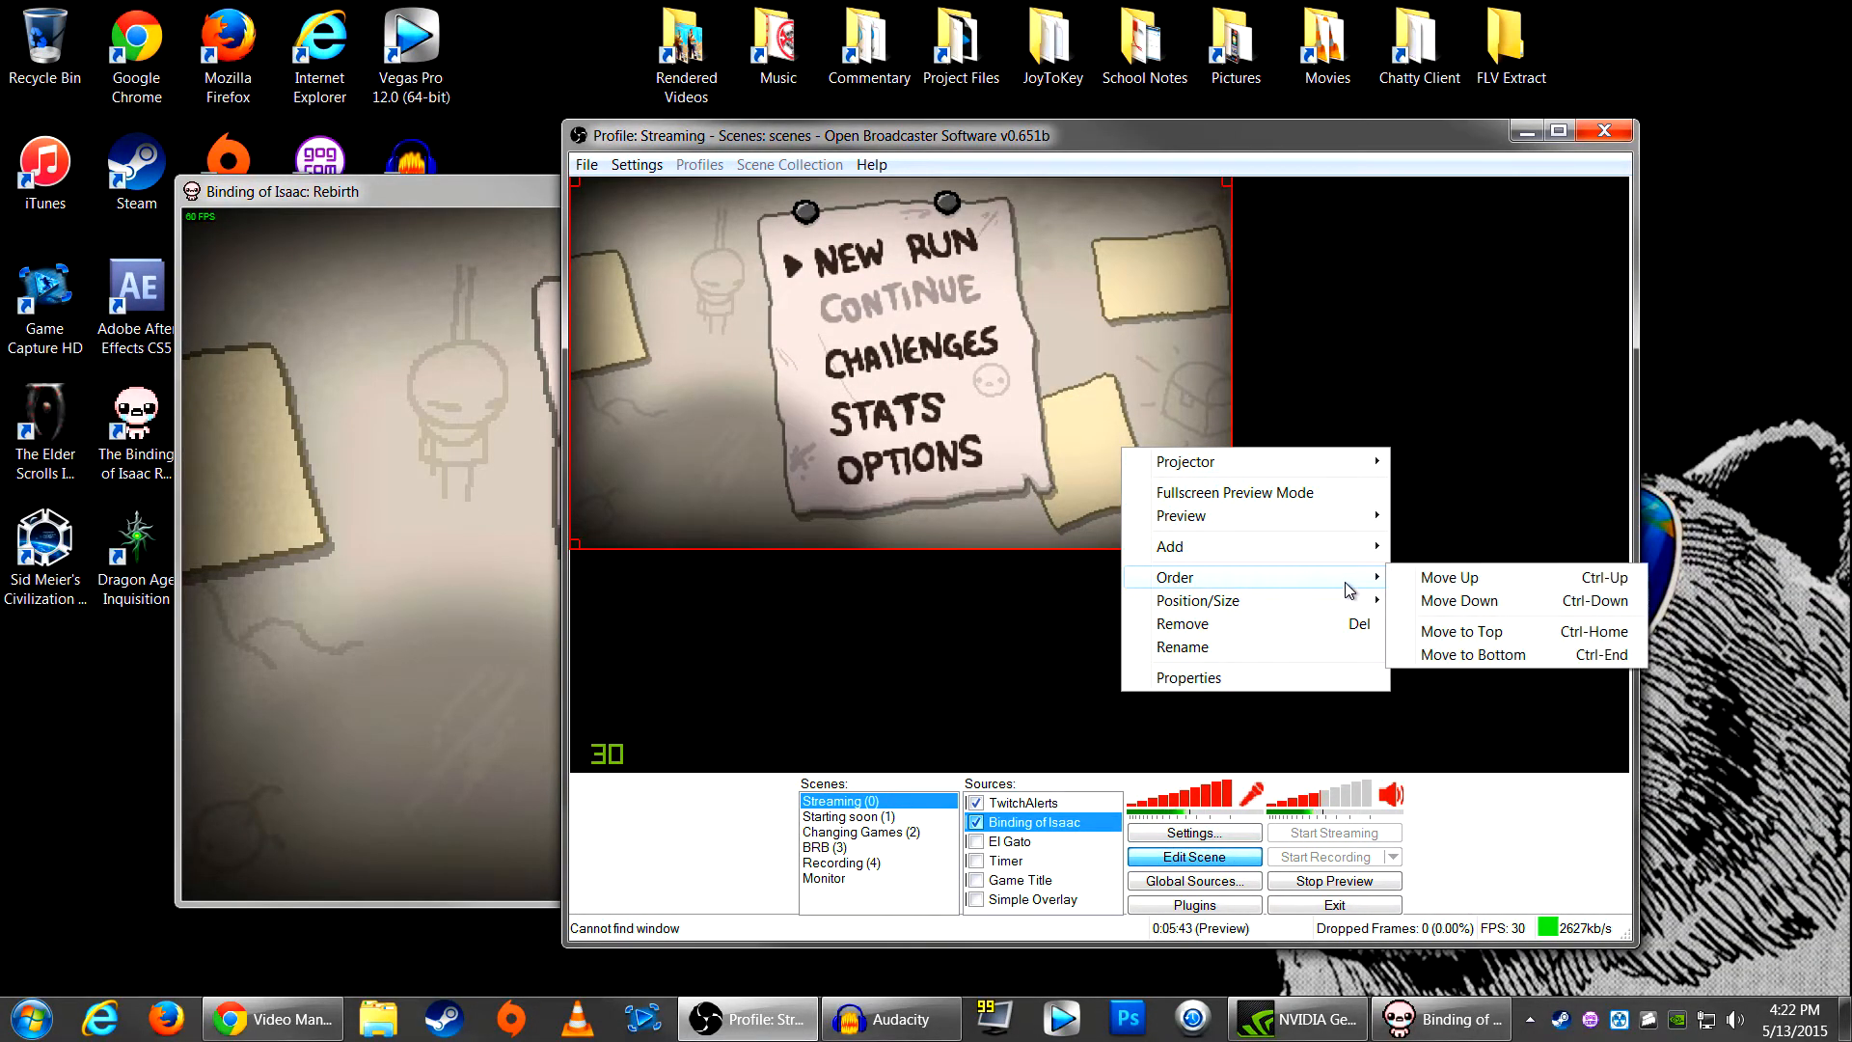
{"action": "mouse_move", "coordinate": [1347, 602]}
{"action": "left_click", "coordinate": [1429, 604]}
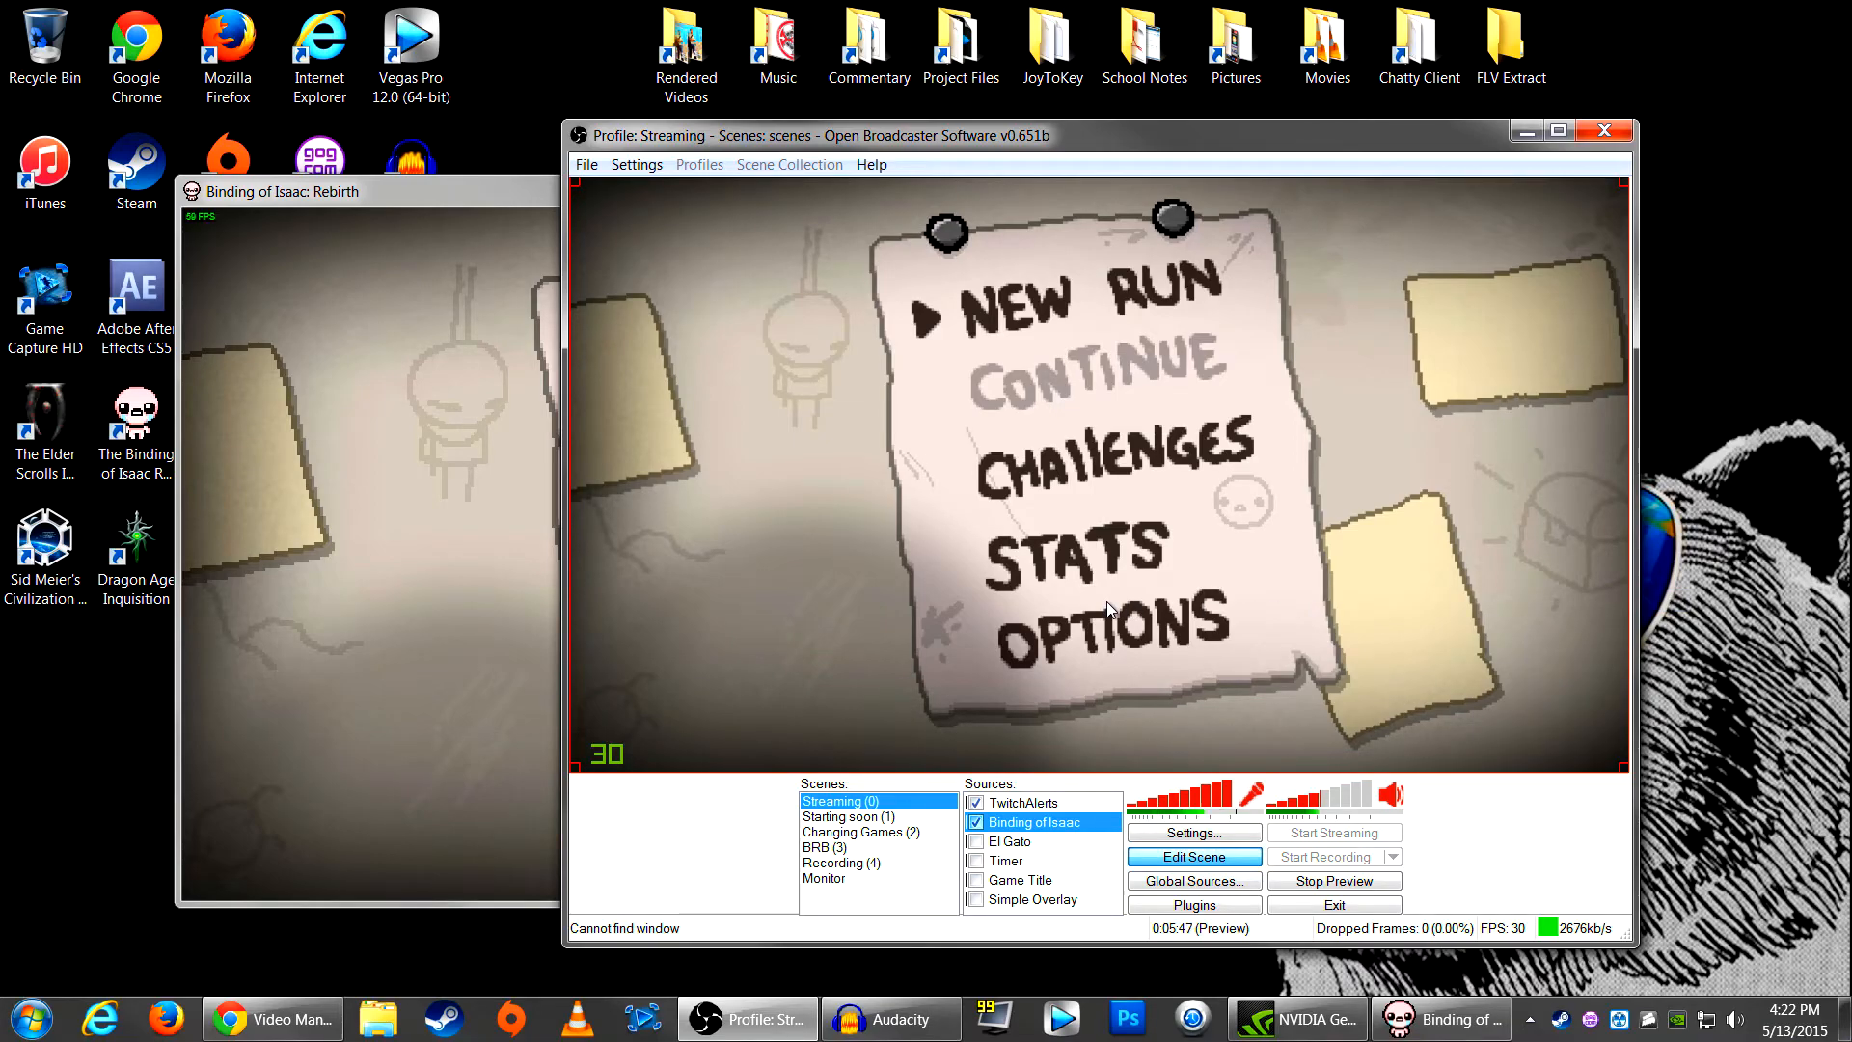
Step: Review the Binding of Isaac source's stretch setting without changing anything, and leave scene editing
{"action": "right_click", "coordinate": [1044, 822]}
{"action": "left_click", "coordinate": [1080, 964]}
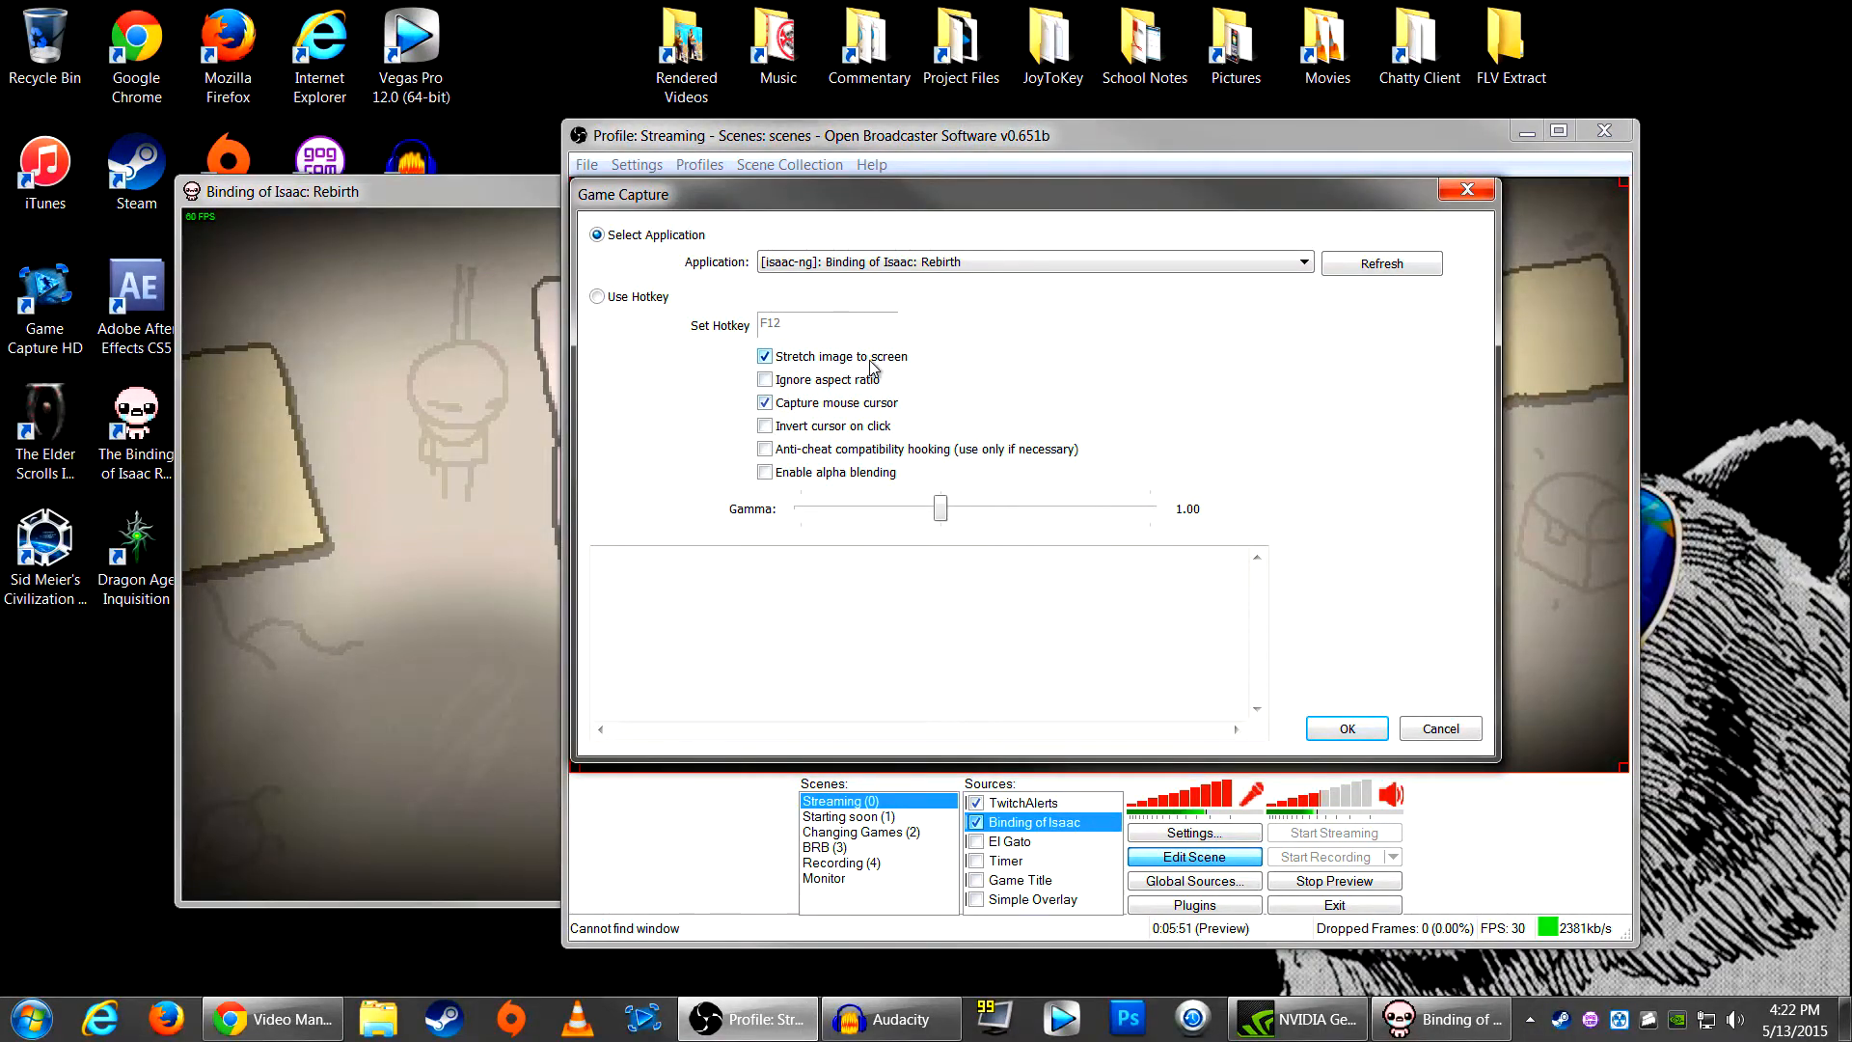
{"action": "left_click", "coordinate": [1427, 737]}
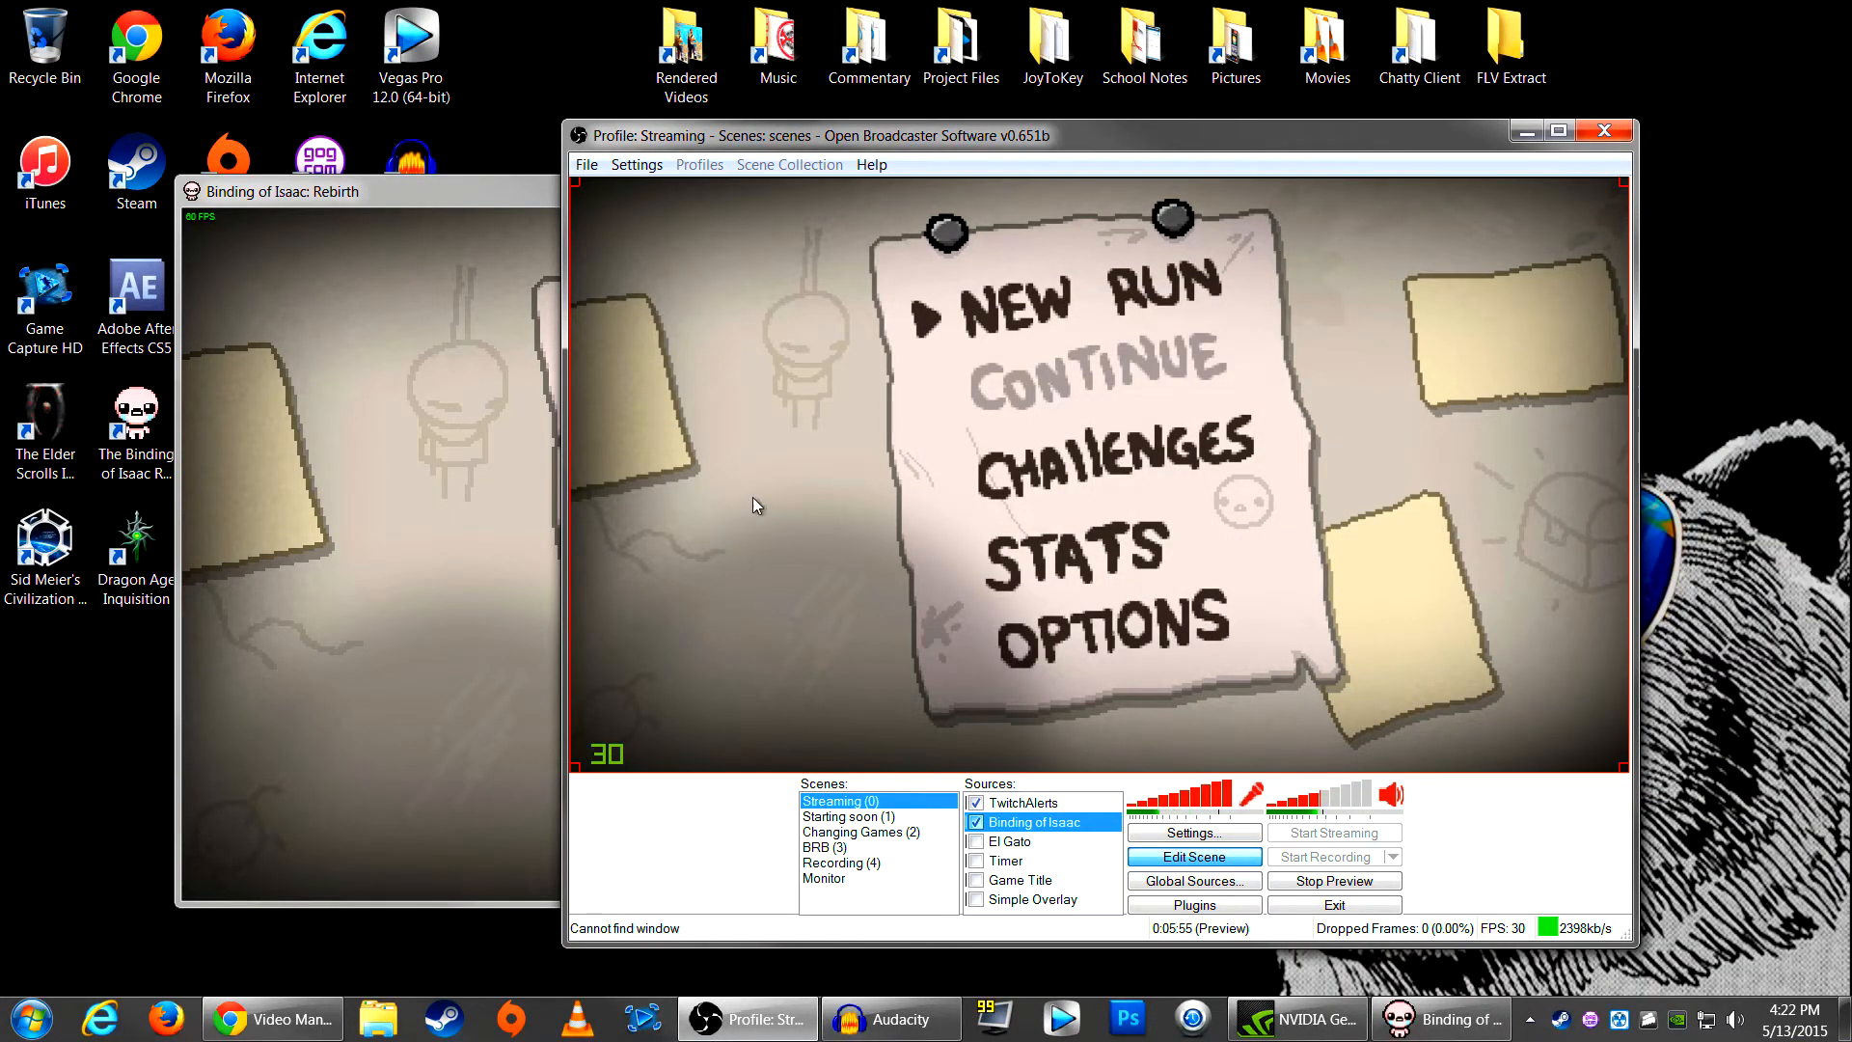
{"action": "left_click", "coordinate": [1185, 859]}
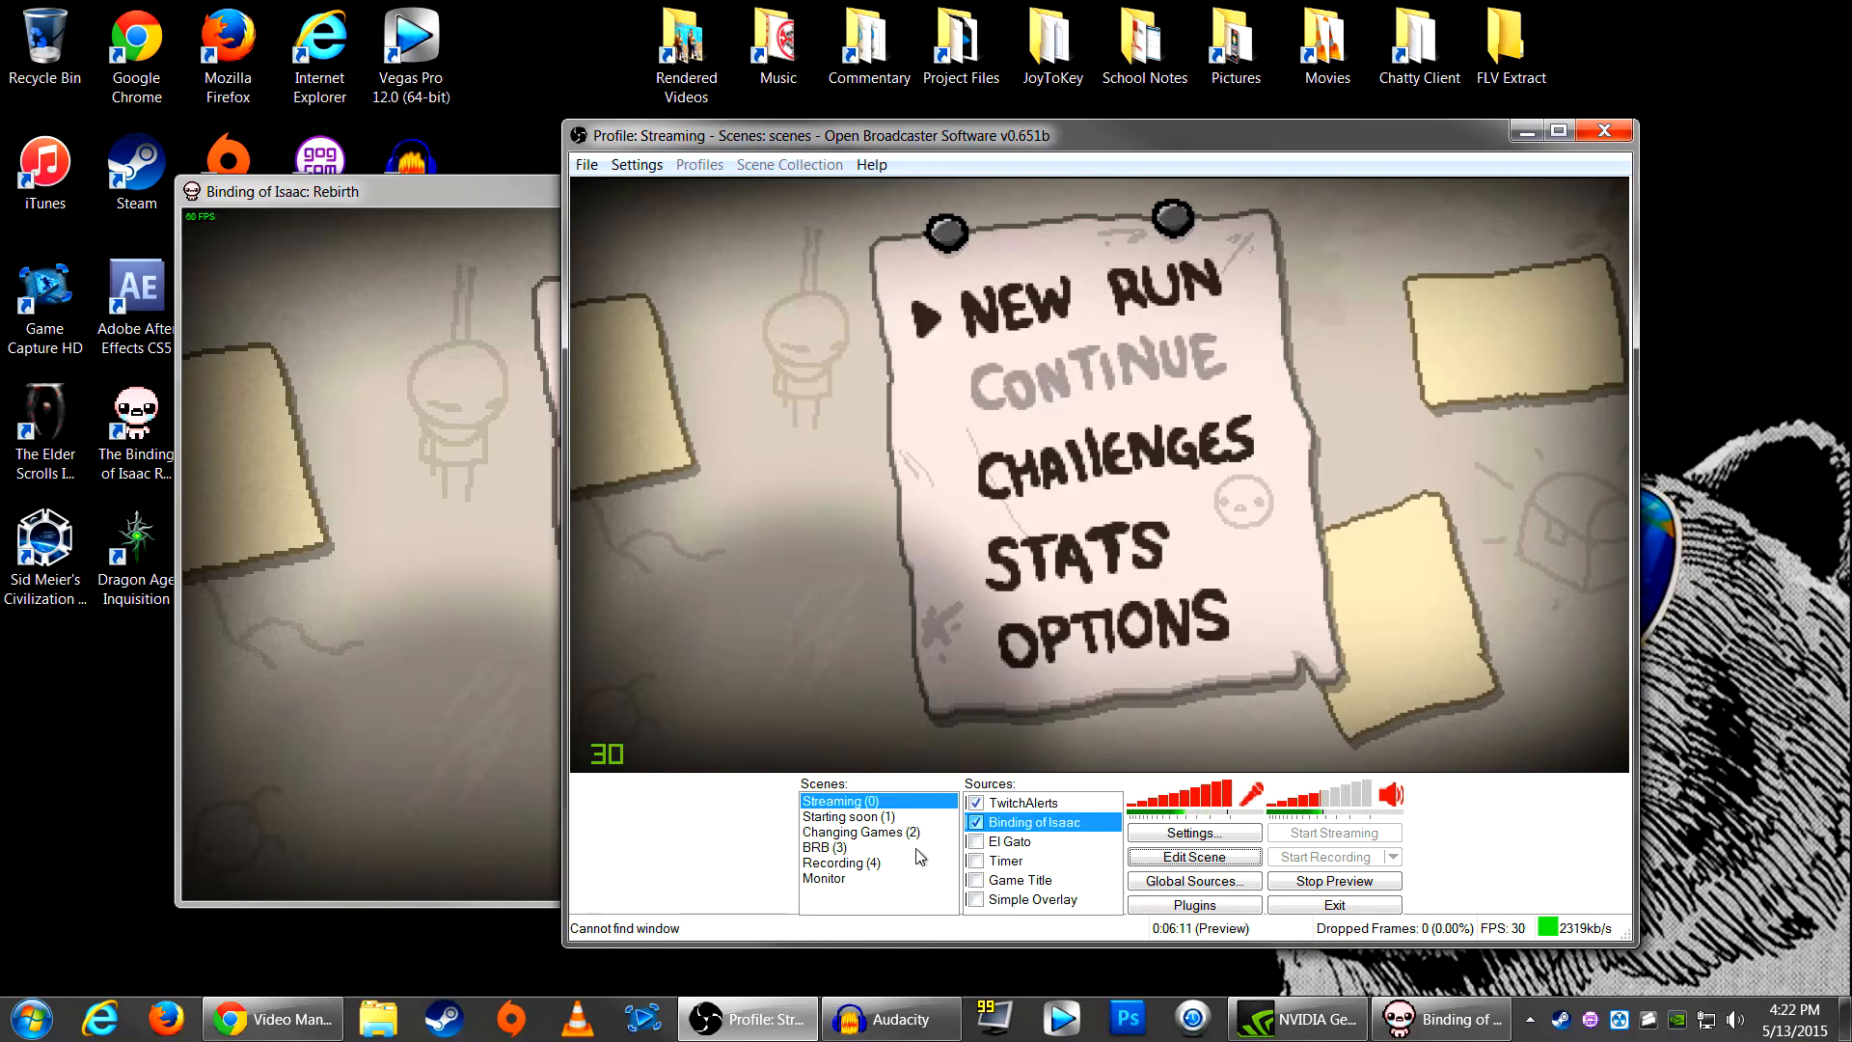
Step: Make the Simple Overlay source visible in the Streaming scene
{"action": "left_click", "coordinate": [975, 900]}
{"action": "key", "text": "shift+Down"}
{"action": "key", "text": "shift+Down"}
{"action": "key", "text": "shift+Down"}
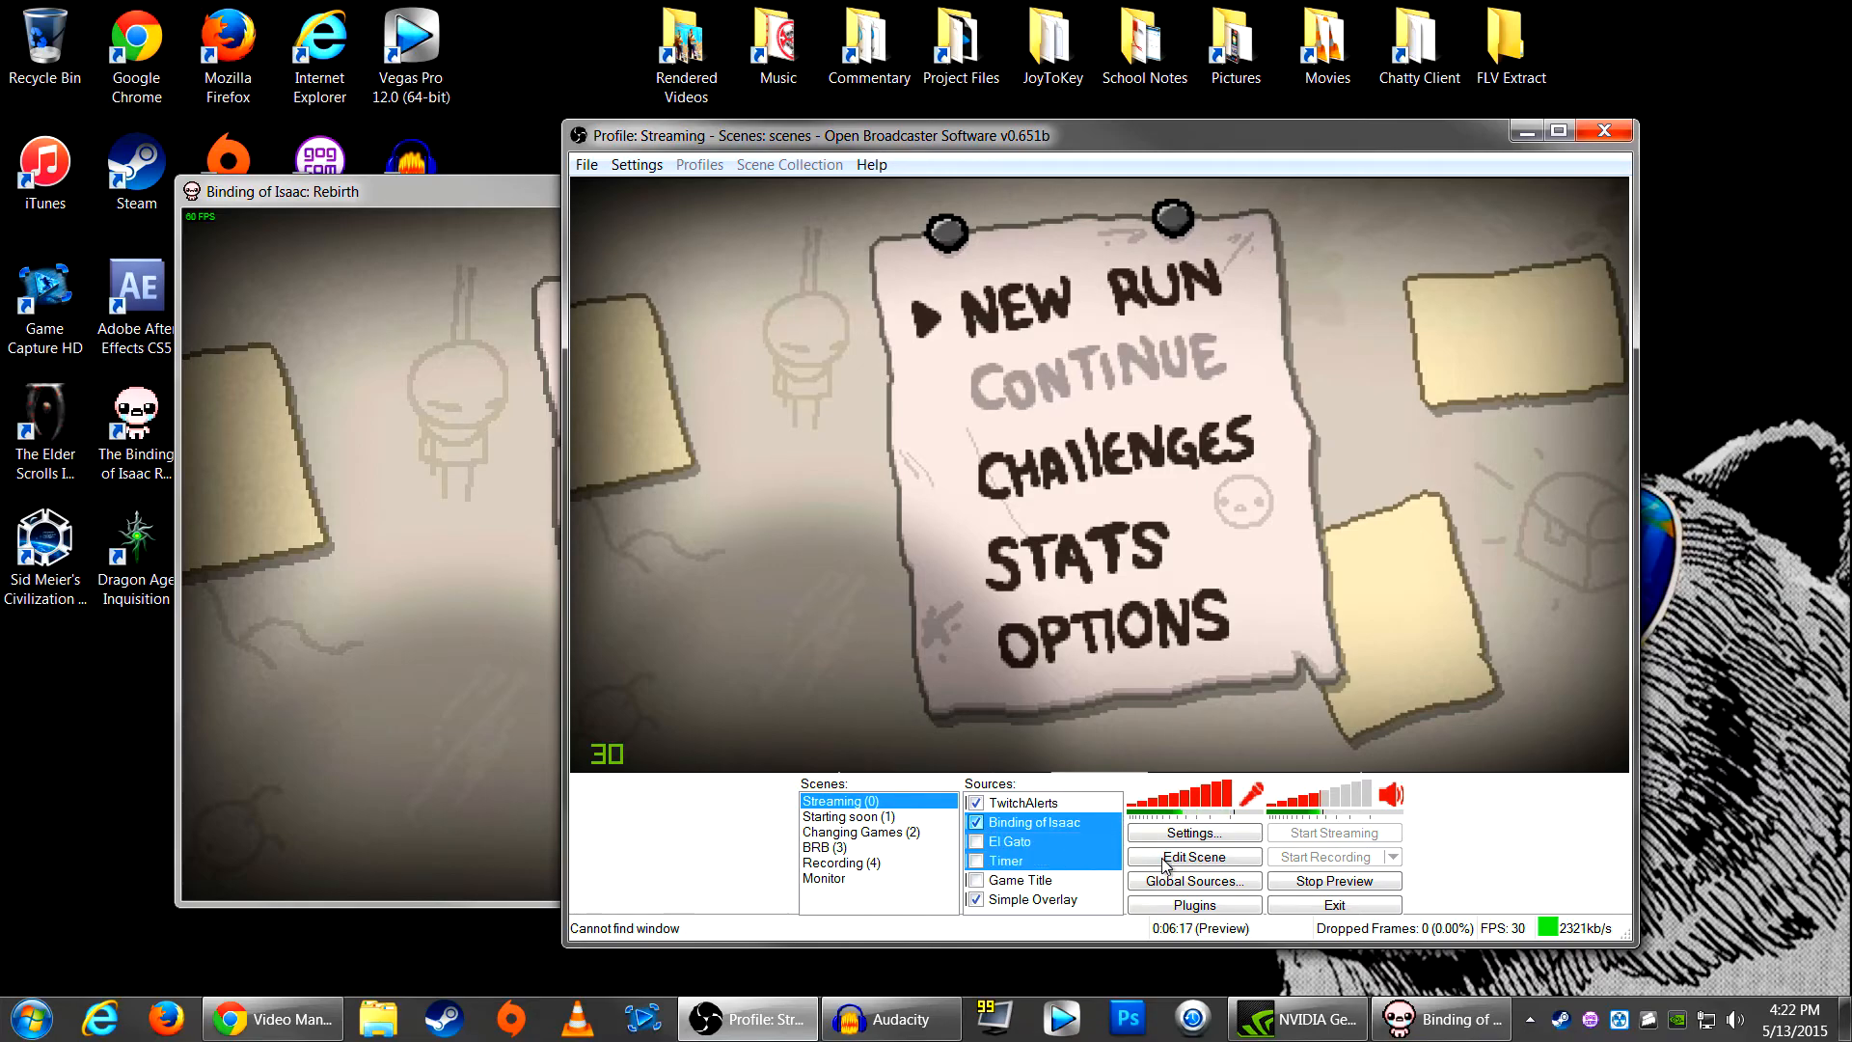
Step: Move Binding of Isaac to the end of the source order, beneath Simple Overlay, and stop the preview
{"action": "left_click", "coordinate": [1068, 825]}
{"action": "key", "text": "ctrl+Down"}
{"action": "key", "text": "ctrl+Down"}
{"action": "key", "text": "ctrl+Down"}
{"action": "key", "text": "ctrl+Down"}
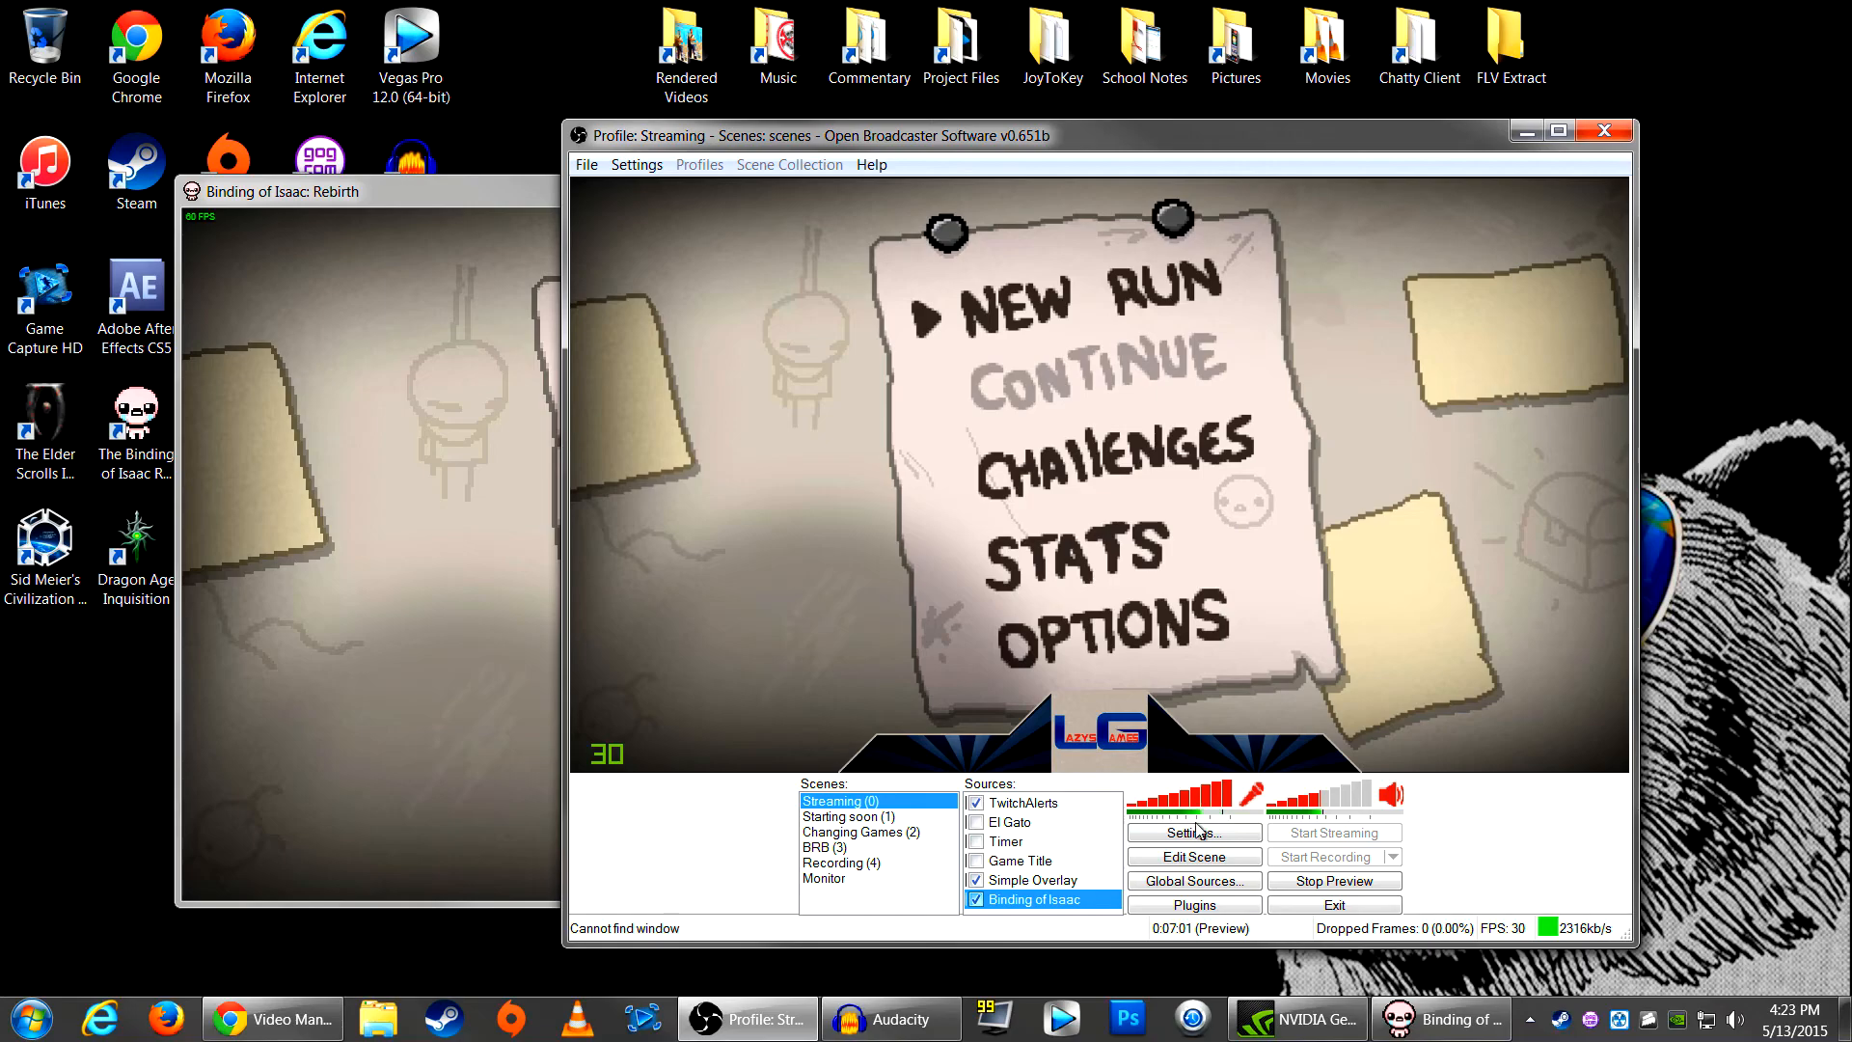
{"action": "left_click", "coordinate": [1342, 884]}
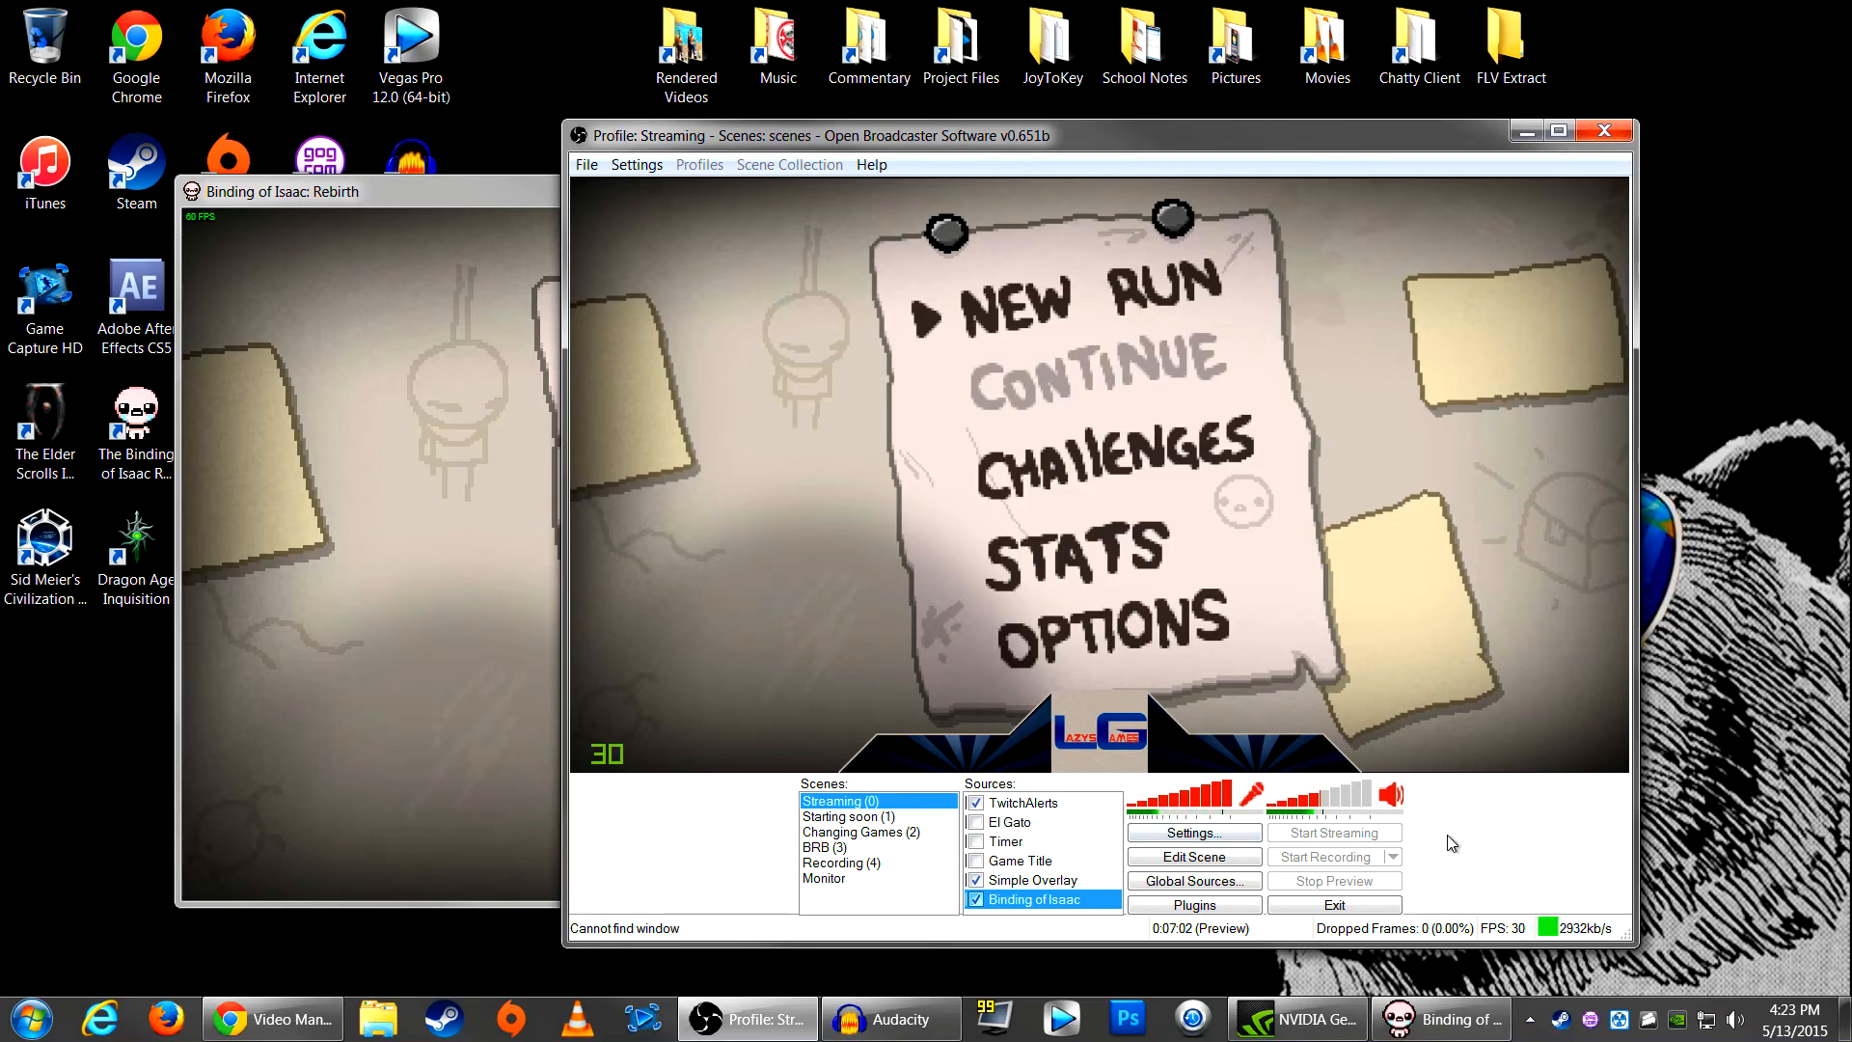